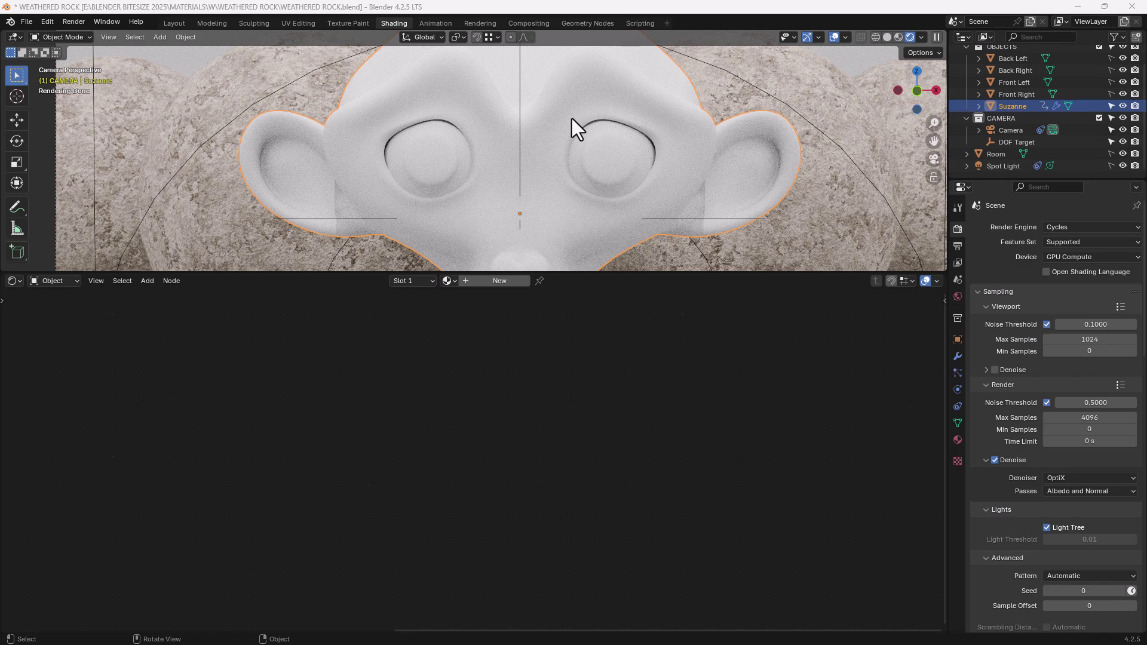
# - Create a new material for the Suzanne object and bring its default shader nodes into view
pyautogui.click(922, 37)
pyautogui.click(923, 37)
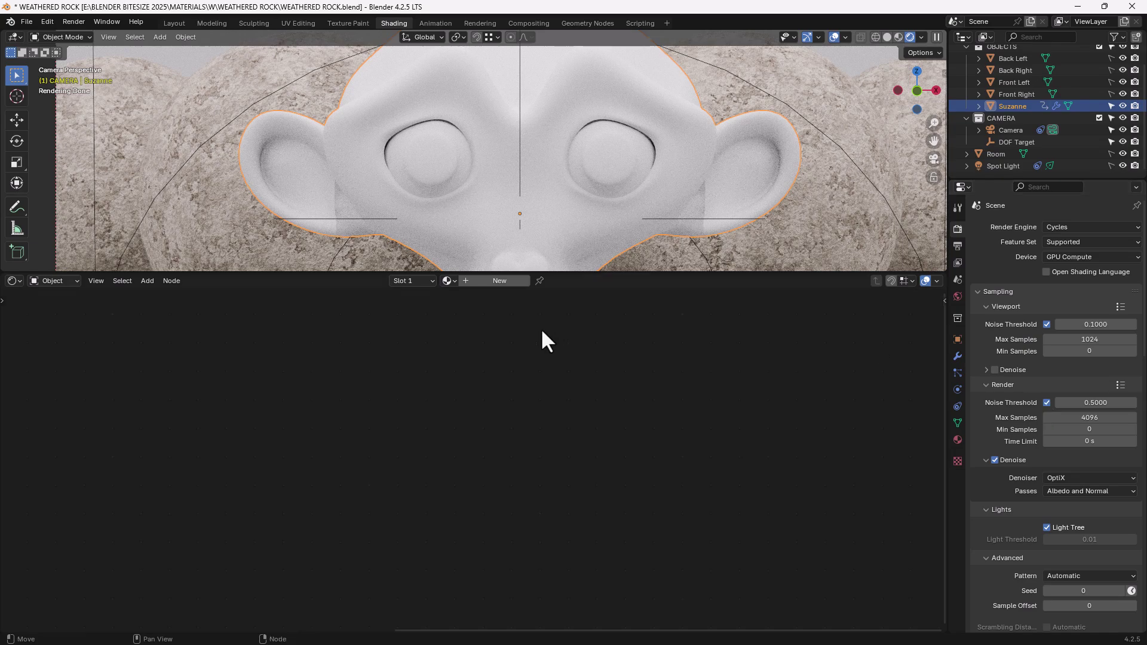
pyautogui.click(499, 281)
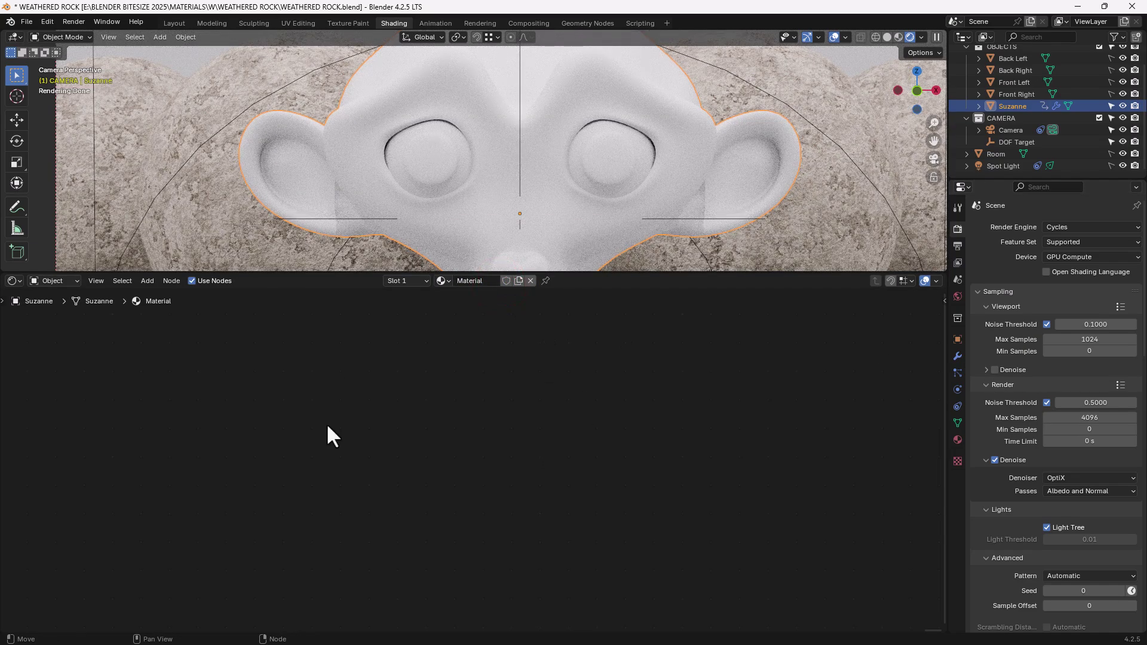
pyautogui.click(628, 387)
pyautogui.press('Home')
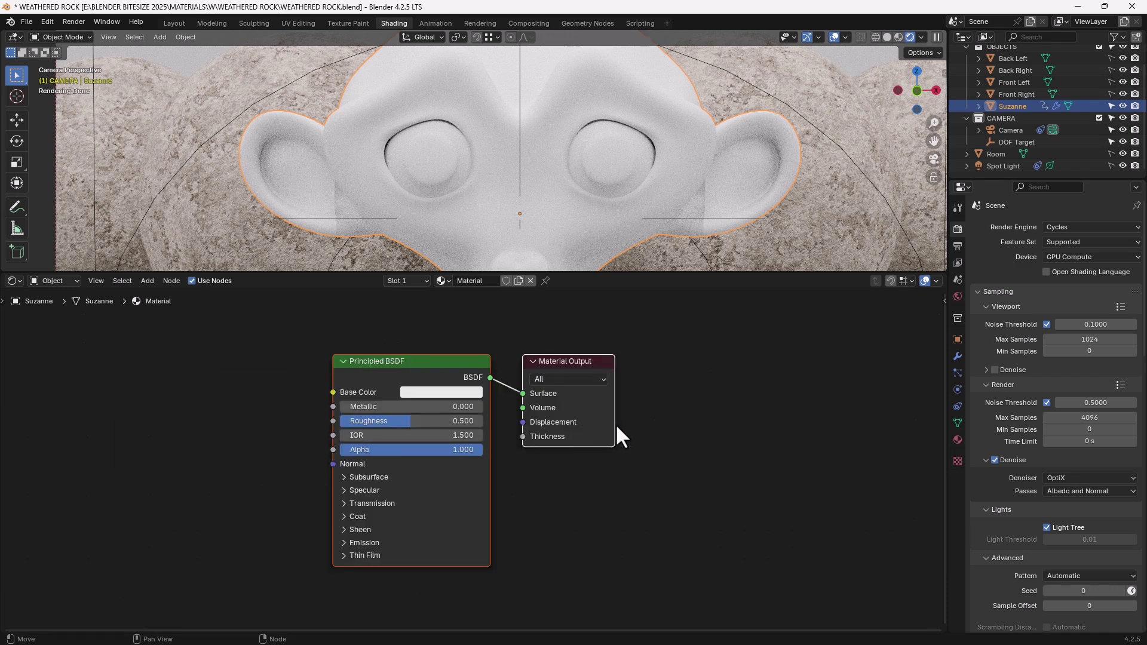
# - Add a Texture Coordinate node well to the left of the Principled BSDF, leaving room for more nodes between them
pyautogui.scroll(-1, 616, 427)
pyautogui.moveTo(606, 442); pyautogui.dragTo(759, 443, button='middle')
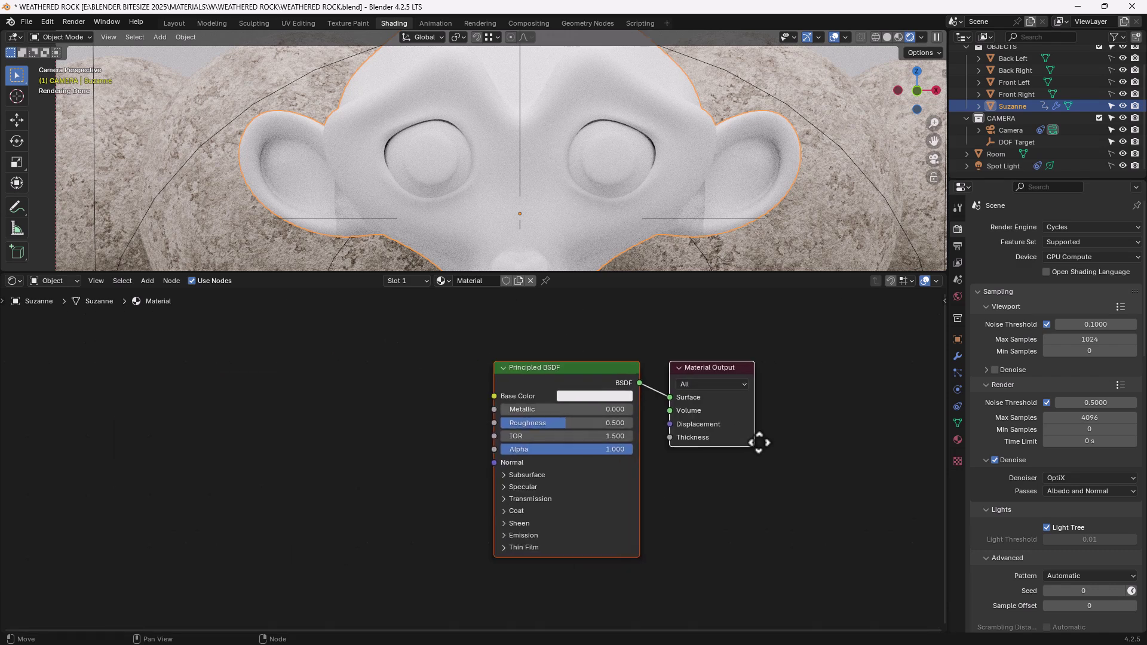
pyautogui.scroll(-2, 612, 430)
pyautogui.moveTo(611, 430); pyautogui.dragTo(689, 421, button='middle')
pyautogui.moveTo(503, 392); pyautogui.dragTo(629, 414, button='middle')
pyautogui.scroll(-1, 629, 389)
pyautogui.click(613, 396)
pyautogui.scroll(-1, 612, 396)
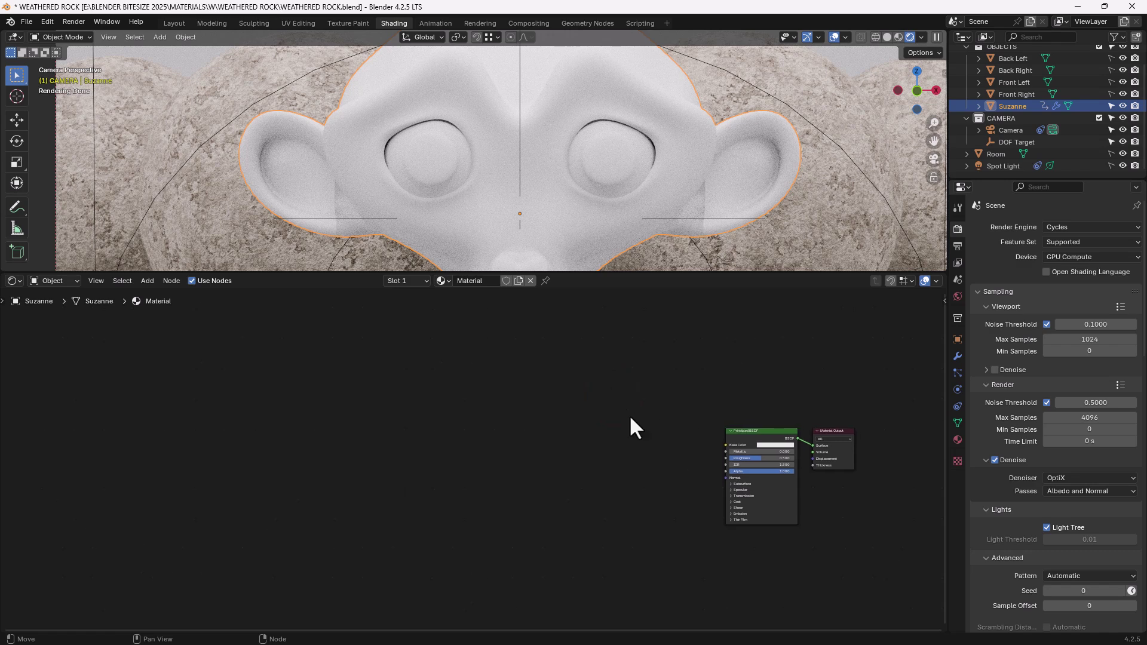
pyautogui.hotkey('shift', 'a')
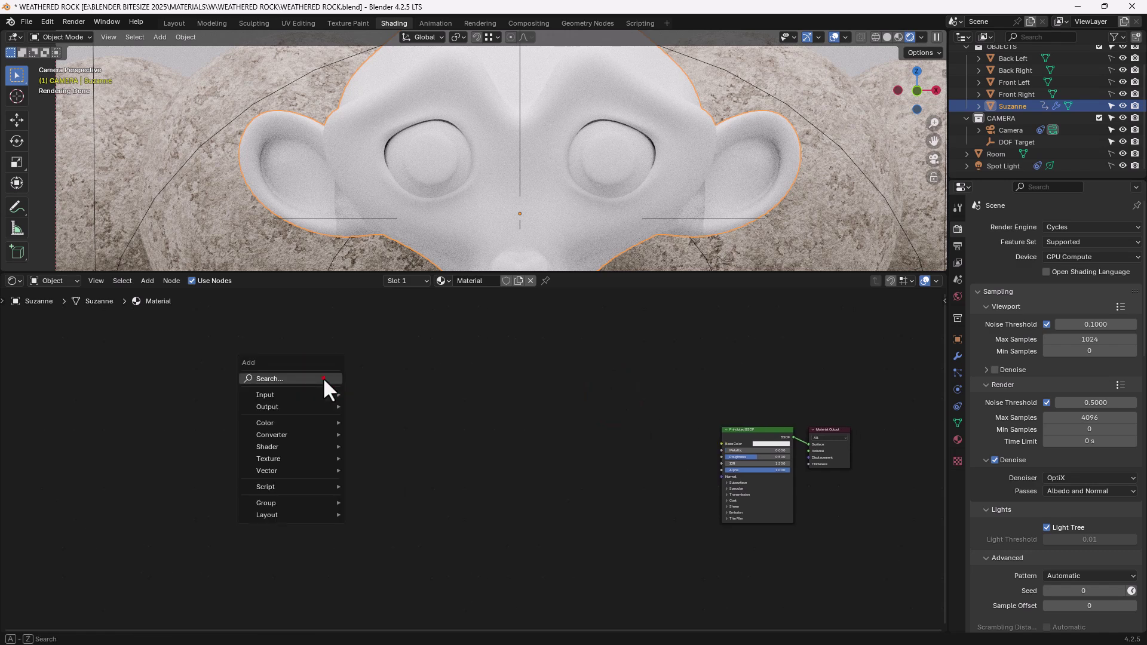
pyautogui.click(322, 377)
pyautogui.write('text')
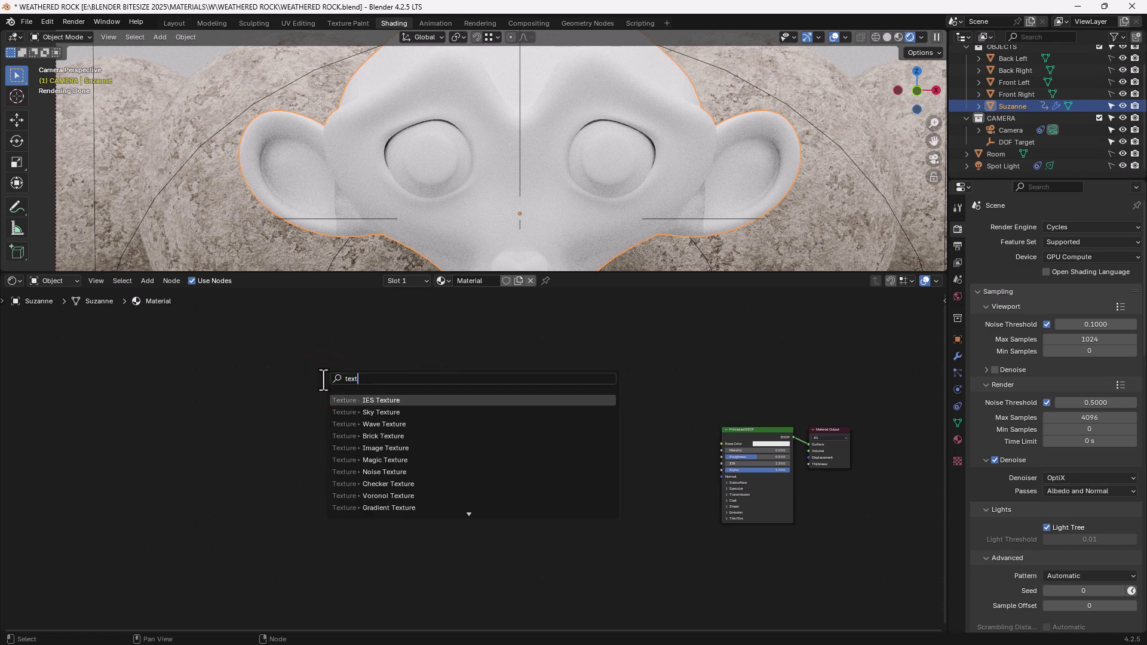
pyautogui.write('ure co')
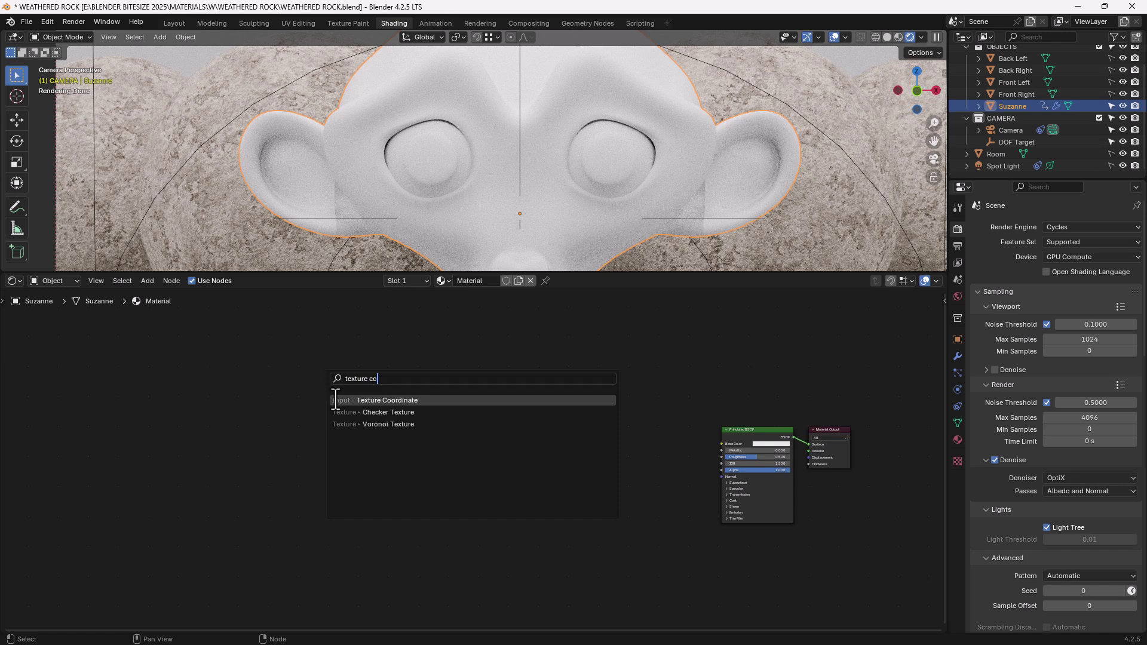
pyautogui.press('Return')
pyautogui.click(305, 336)
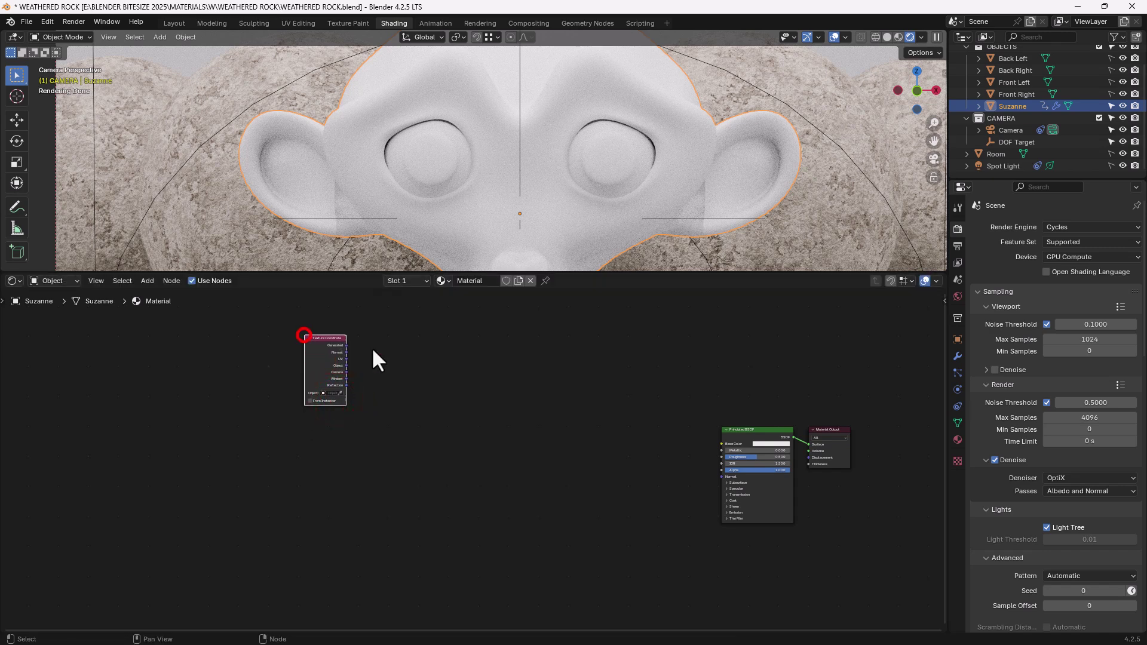
# - Add a Noise Texture node just to the right of the Texture Coordinate node
pyautogui.click(431, 357)
pyautogui.scroll(1, 364, 352)
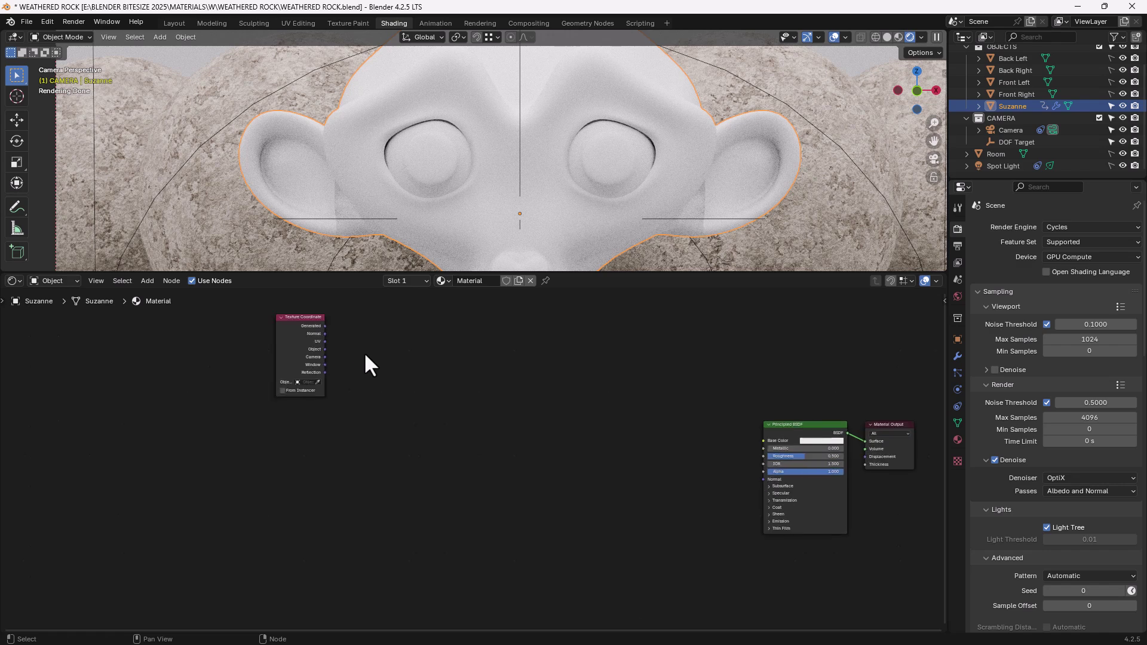
pyautogui.moveTo(364, 353); pyautogui.dragTo(366, 373, button='middle')
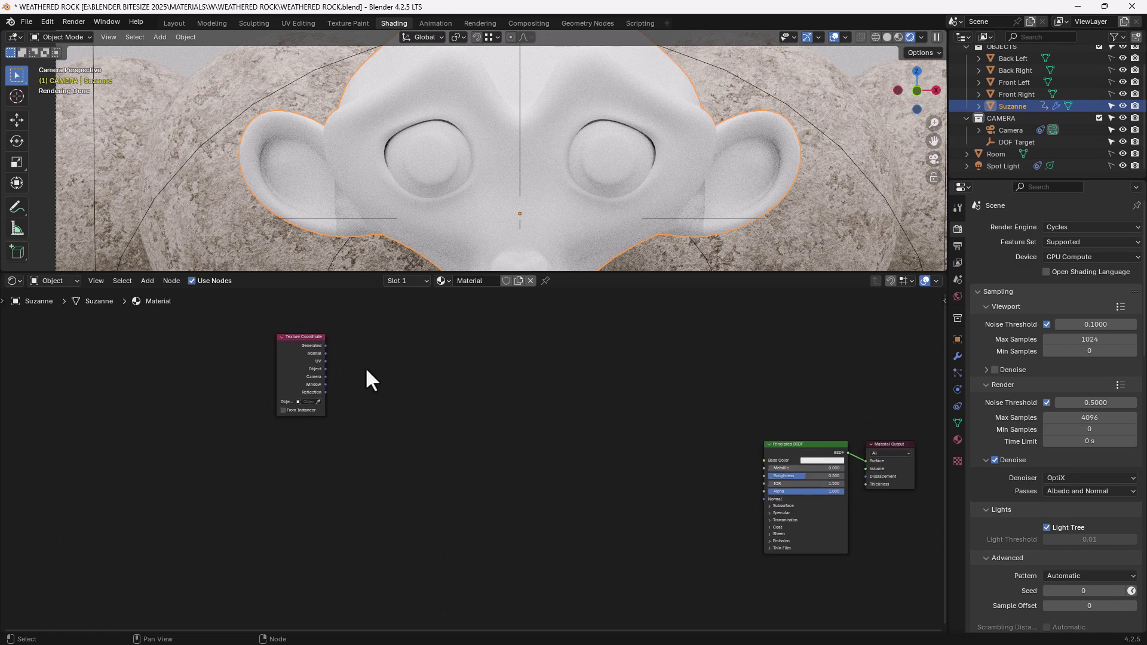
pyautogui.hotkey('shift', 'a')
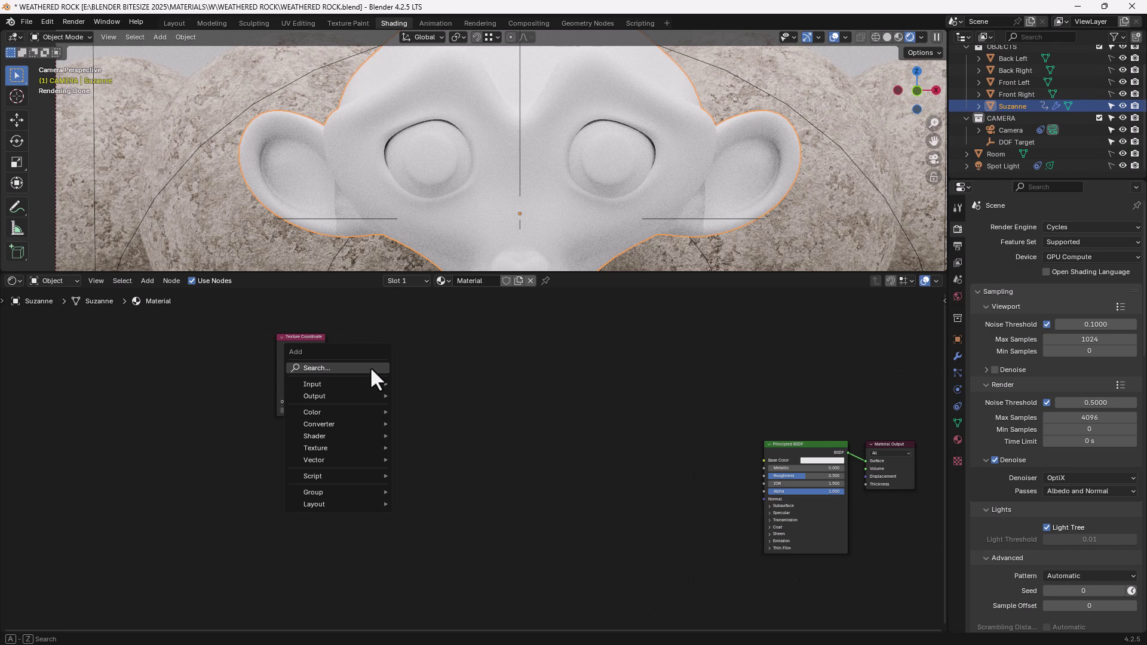
pyautogui.click(370, 366)
pyautogui.write('no')
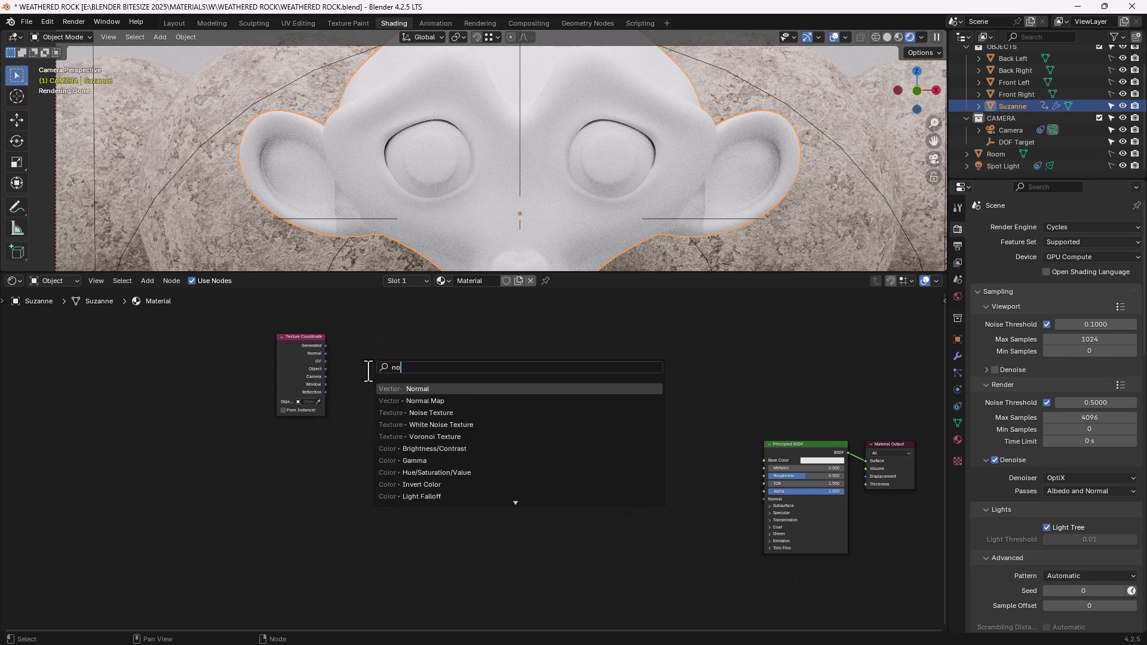
pyautogui.write('ise')
pyautogui.press('Return')
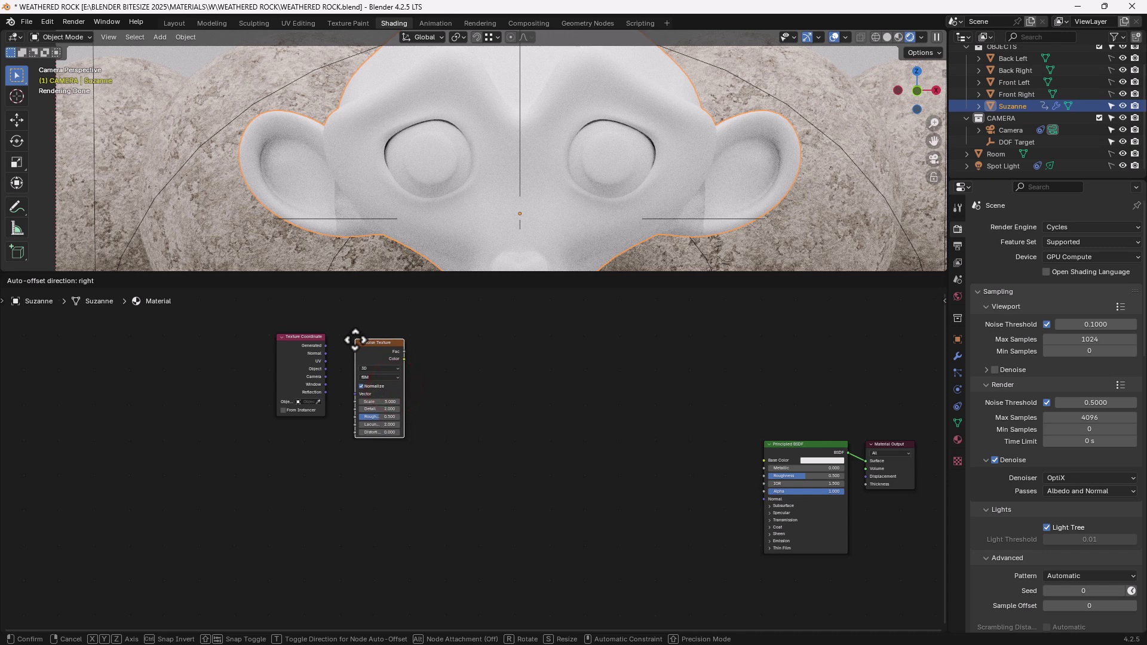
pyautogui.click(355, 340)
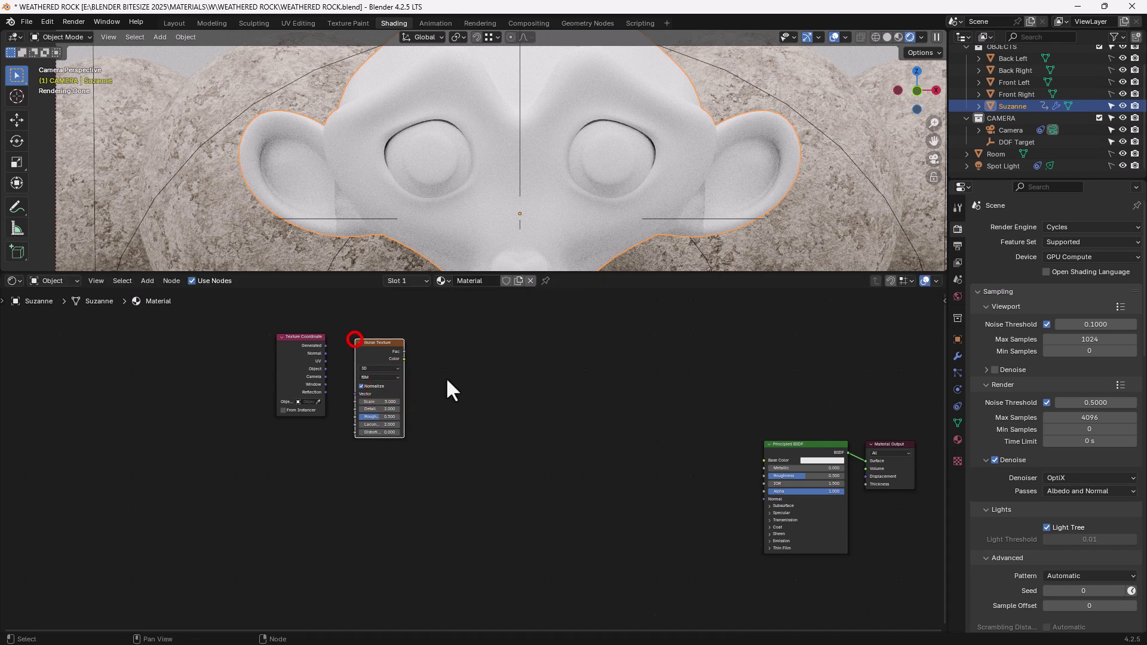
# - Add a Mix Color node to the right of the Noise Texture node
pyautogui.click(493, 389)
pyautogui.hotkey('shift', 'a')
pyautogui.click(494, 389)
pyautogui.write('mix')
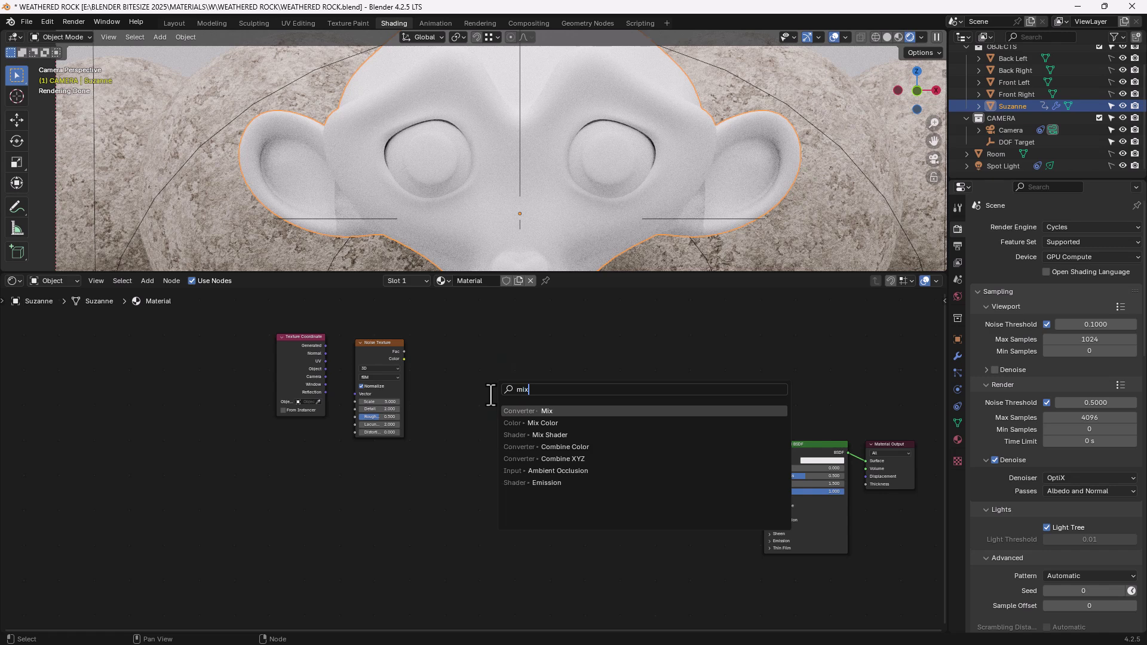
pyautogui.click(519, 423)
pyautogui.click(438, 345)
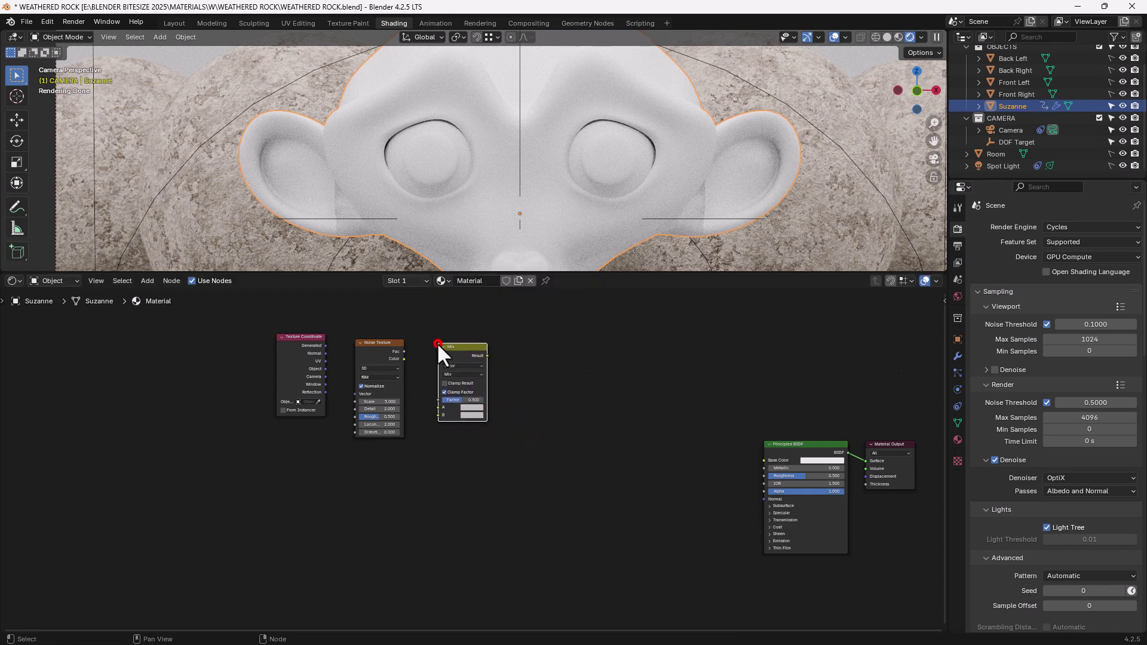
# - Add a Mapping node to the right of the Mix Color node
pyautogui.click(531, 385)
pyautogui.hotkey('shift', 'a')
pyautogui.click(531, 386)
pyautogui.write('mapp')
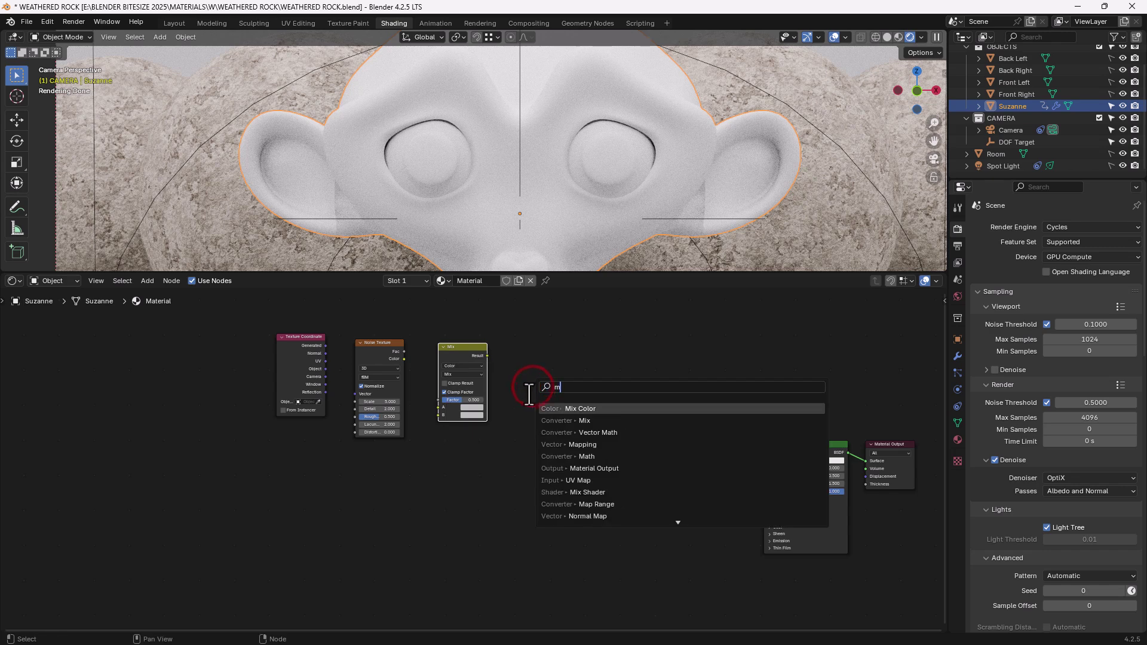
pyautogui.click(562, 410)
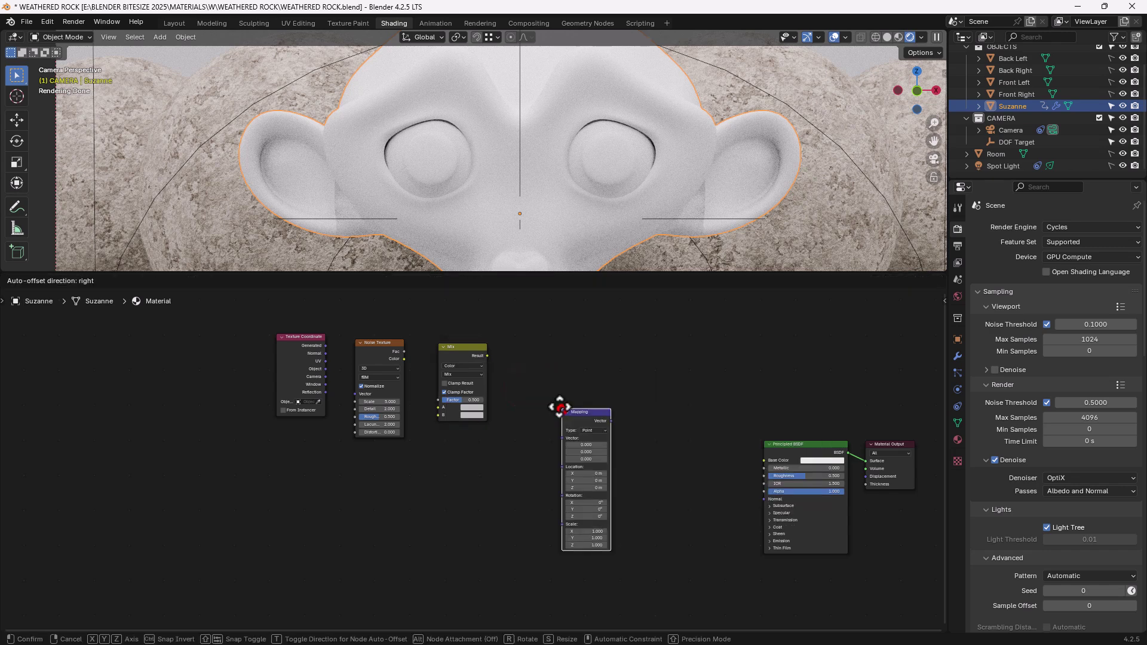
pyautogui.click(514, 339)
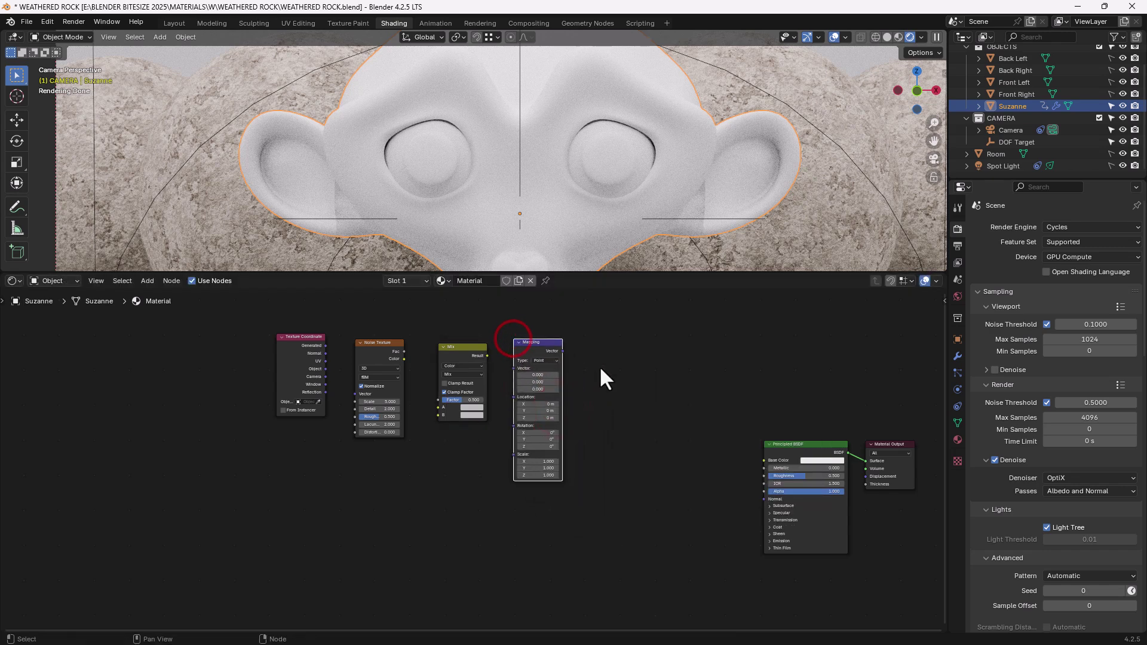
# - Add a Wave Texture node to the right of the Mapping node
pyautogui.moveTo(594, 369); pyautogui.dragTo(558, 374, button='middle')
pyautogui.hotkey('shift', 'a')
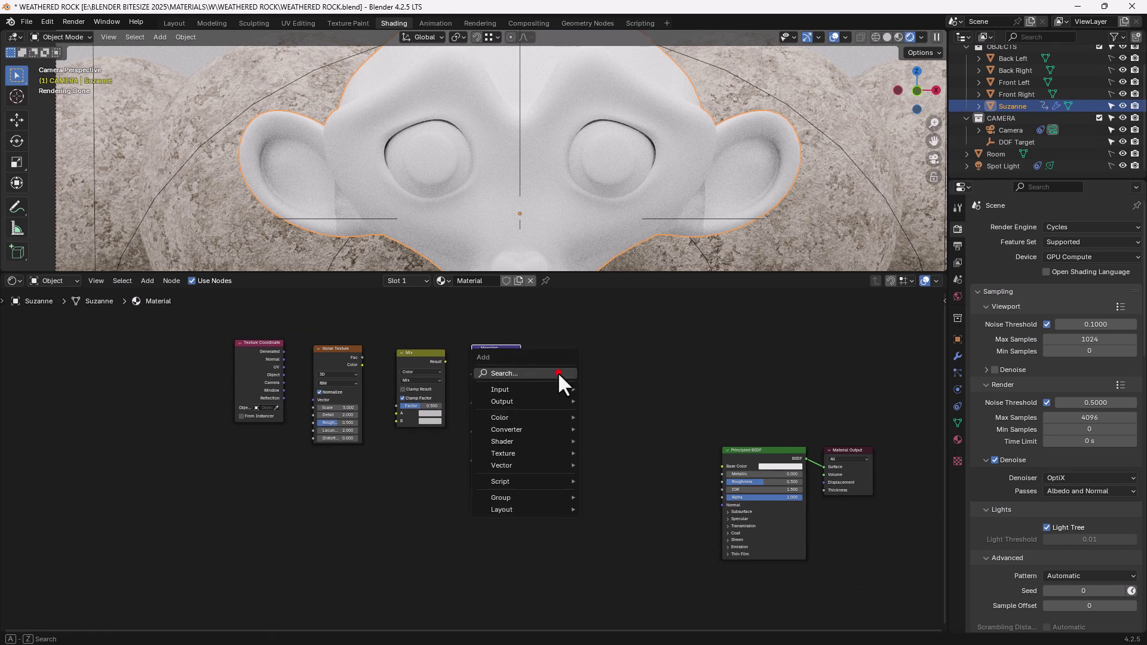
pyautogui.click(558, 374)
pyautogui.write('wave')
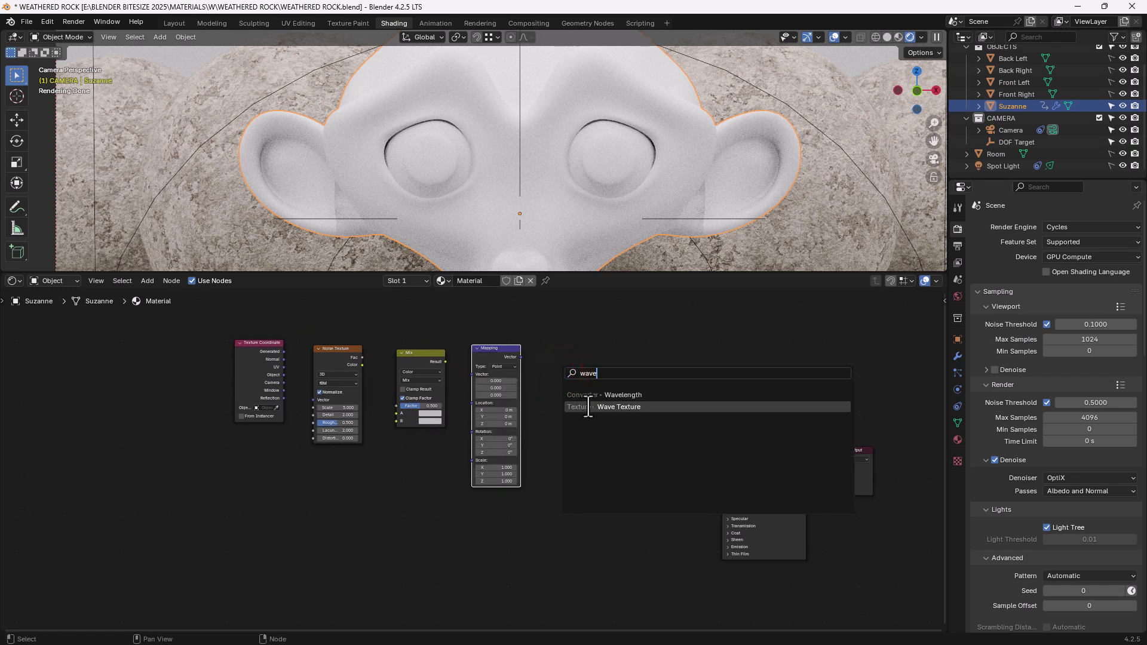
pyautogui.click(587, 408)
pyautogui.click(539, 343)
# - Move the Noise Texture, Mix, Mapping and Wave Texture nodes closer together into a neat row beside the Texture Coordinate node
pyautogui.moveTo(255, 332); pyautogui.dragTo(600, 385)
pyautogui.click(383, 335)
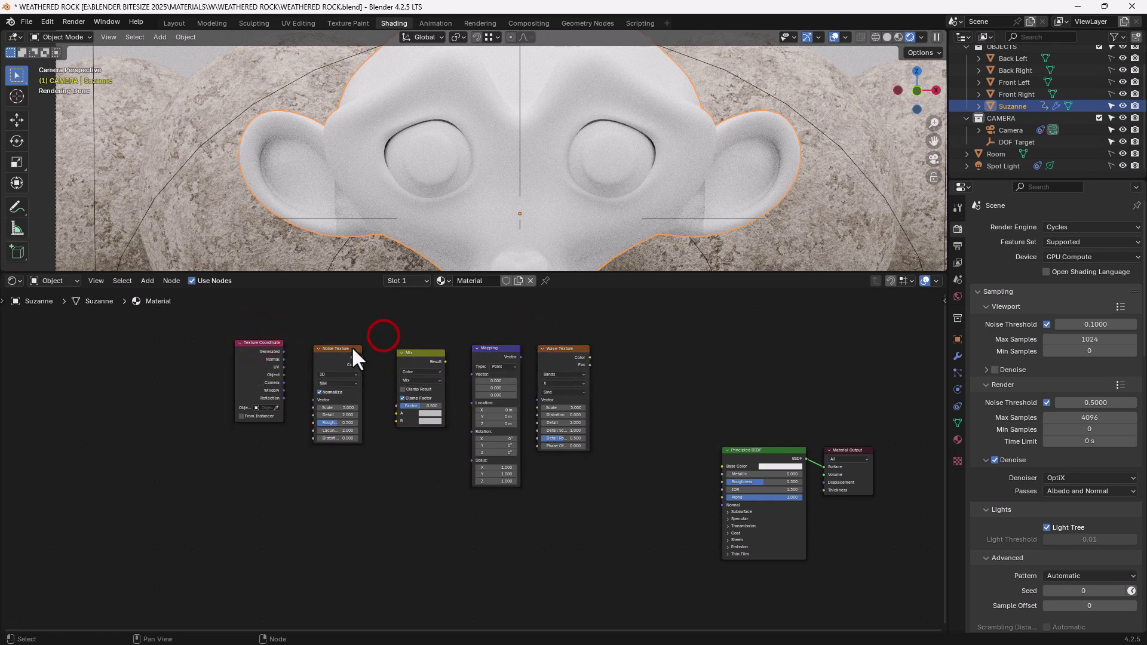
pyautogui.moveTo(352, 349); pyautogui.dragTo(345, 344)
pyautogui.moveTo(411, 356); pyautogui.dragTo(390, 347)
pyautogui.moveTo(488, 350); pyautogui.dragTo(457, 346)
pyautogui.moveTo(553, 350); pyautogui.dragTo(528, 347)
pyautogui.scroll(-1, 443, 330)
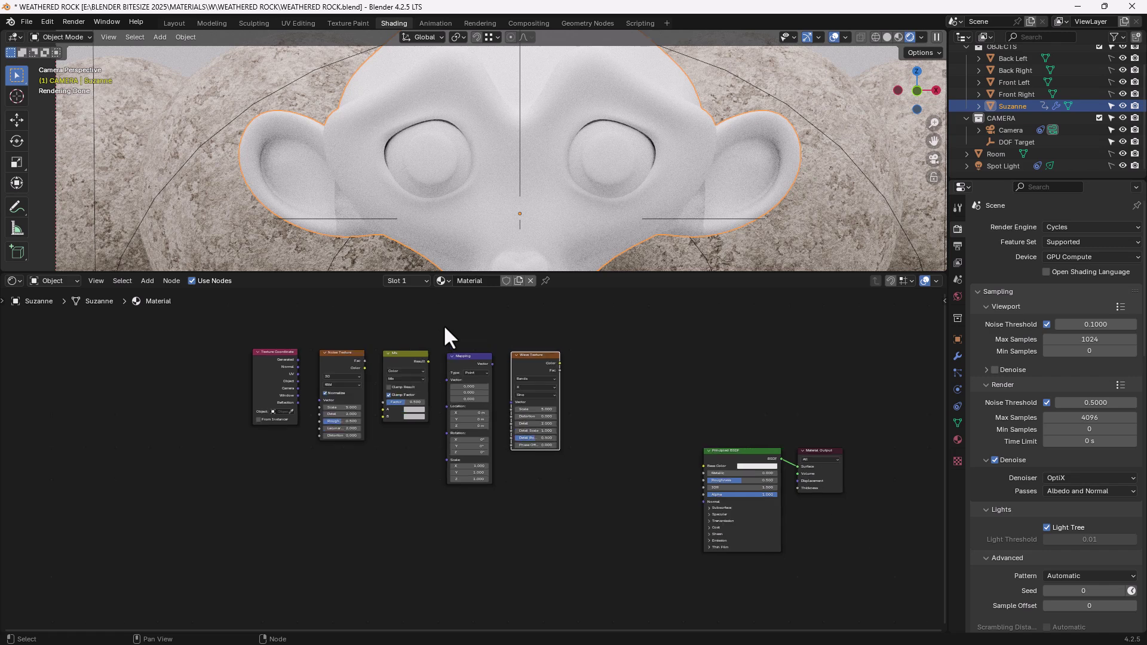
# - Add a Value node directly below the Mix node
pyautogui.moveTo(493, 323); pyautogui.dragTo(519, 323, button='middle')
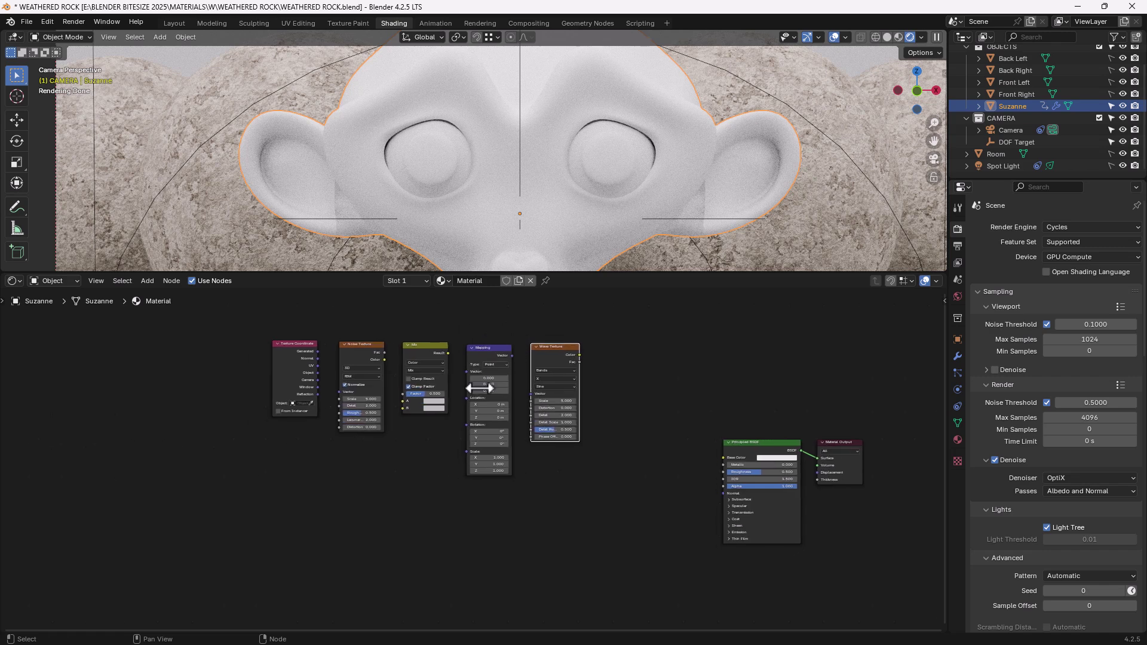
pyautogui.hotkey('shift', 'a')
pyautogui.click(446, 449)
pyautogui.write('valu')
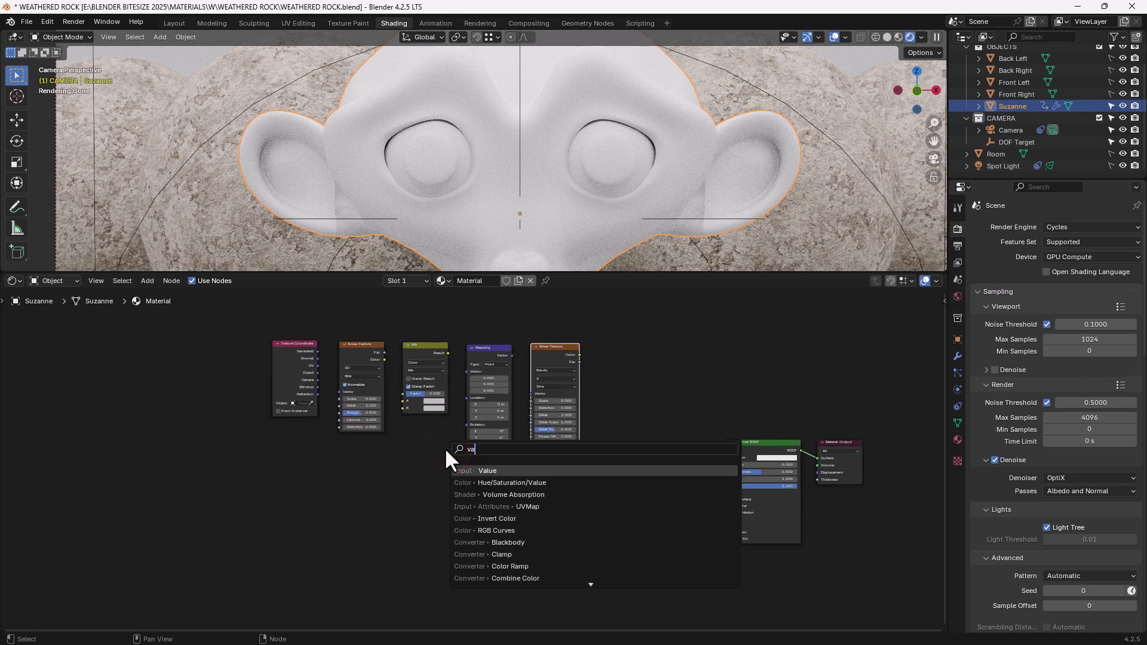
pyautogui.click(469, 471)
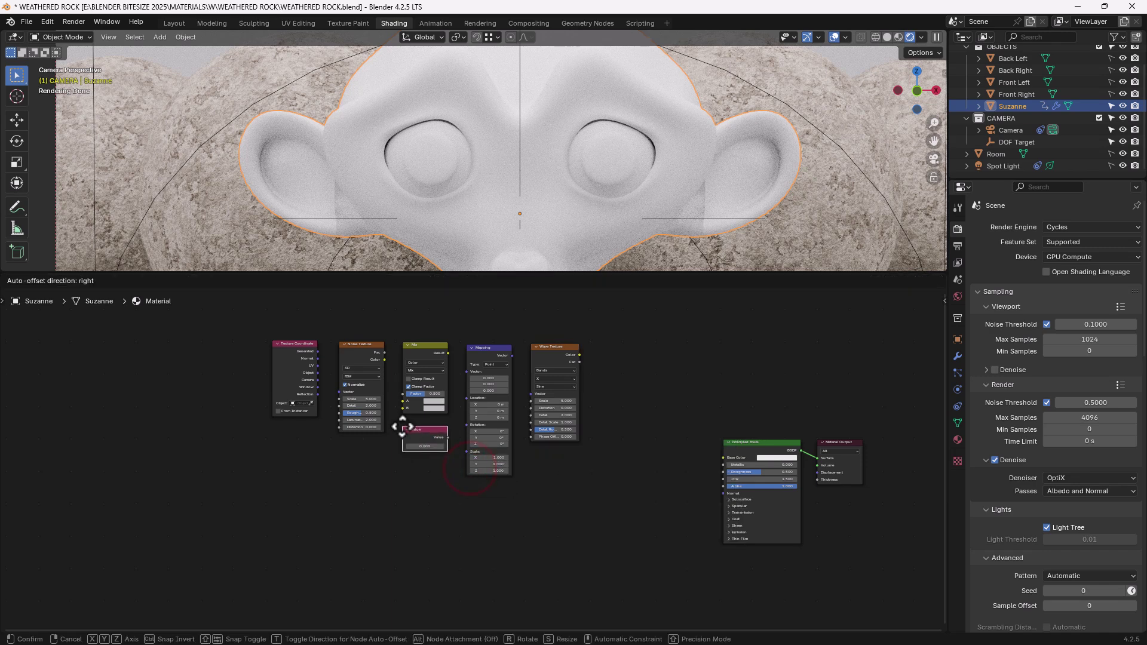
pyautogui.click(401, 425)
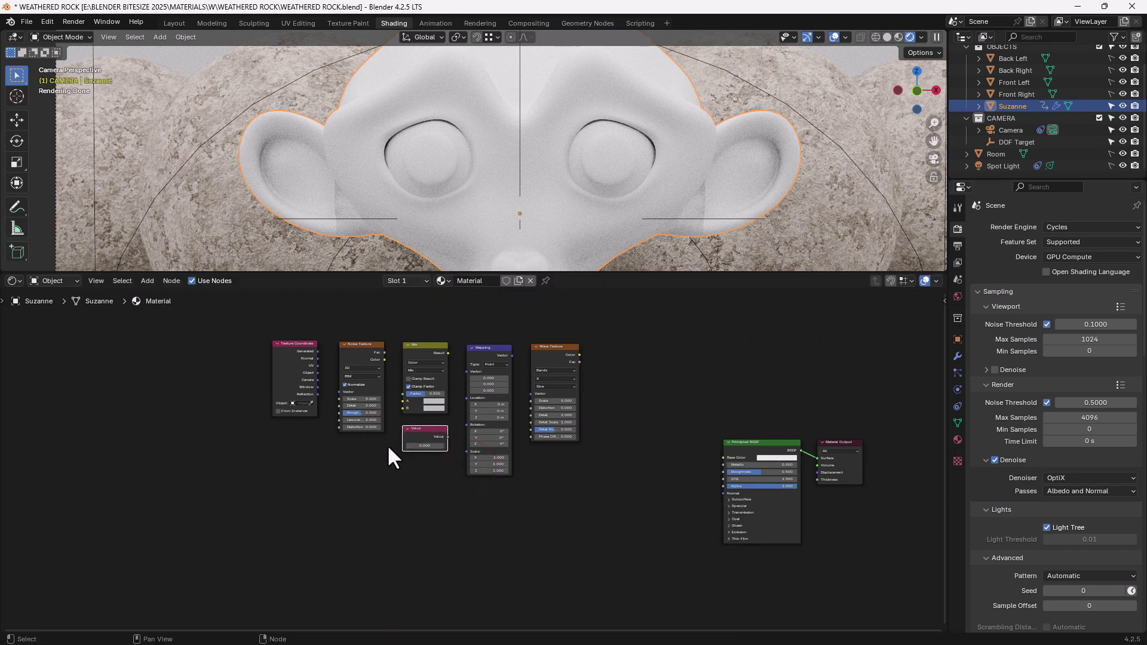
# - Duplicate the whole row of texture nodes including the Value node twice, stacking the copies as second and third rows below
pyautogui.scroll(-1, 387, 446)
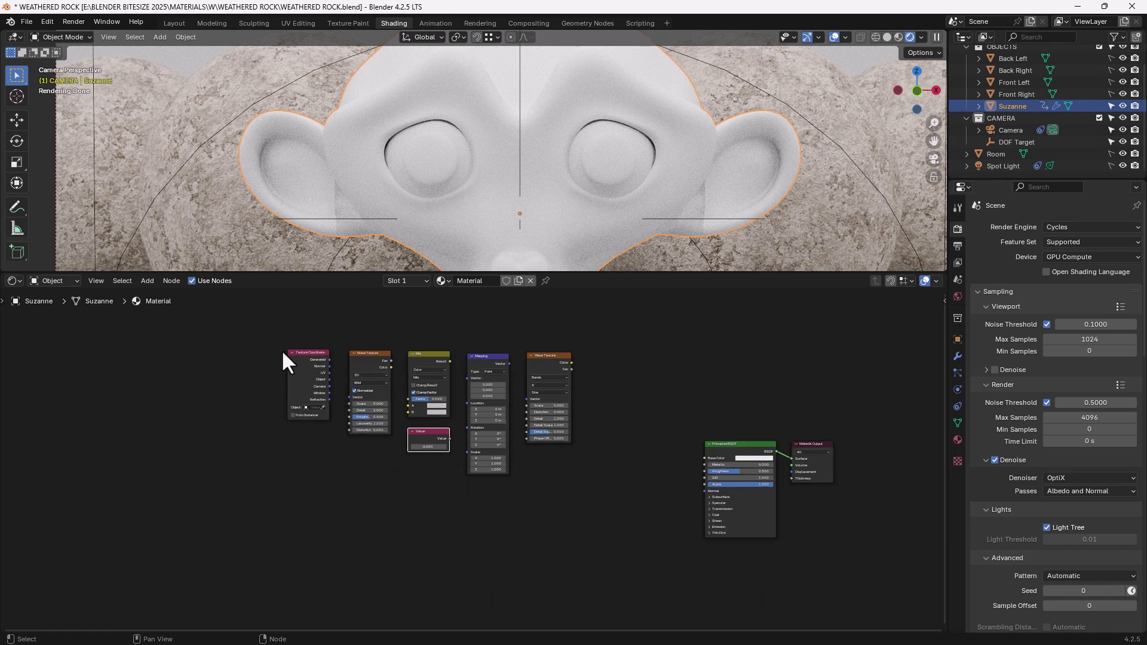
pyautogui.moveTo(255, 333); pyautogui.dragTo(612, 526)
pyautogui.moveTo(607, 524); pyautogui.dragTo(589, 441, button='middle')
pyautogui.hotkey('shift', 'd')
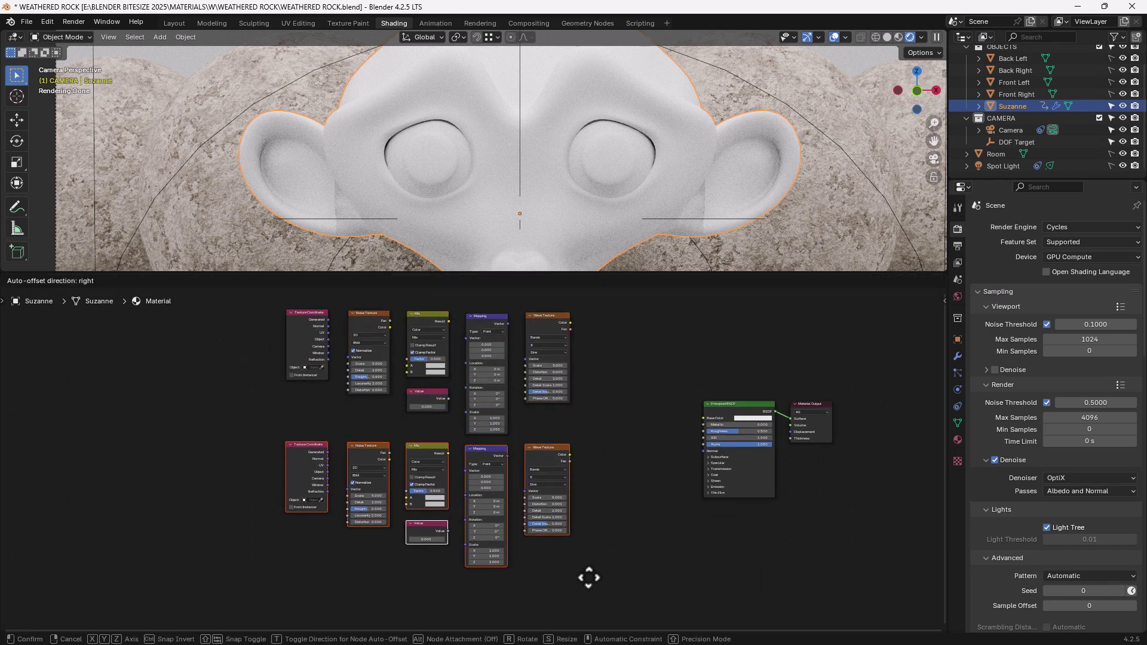
pyautogui.click(589, 572)
pyautogui.hotkey('shift', 'd')
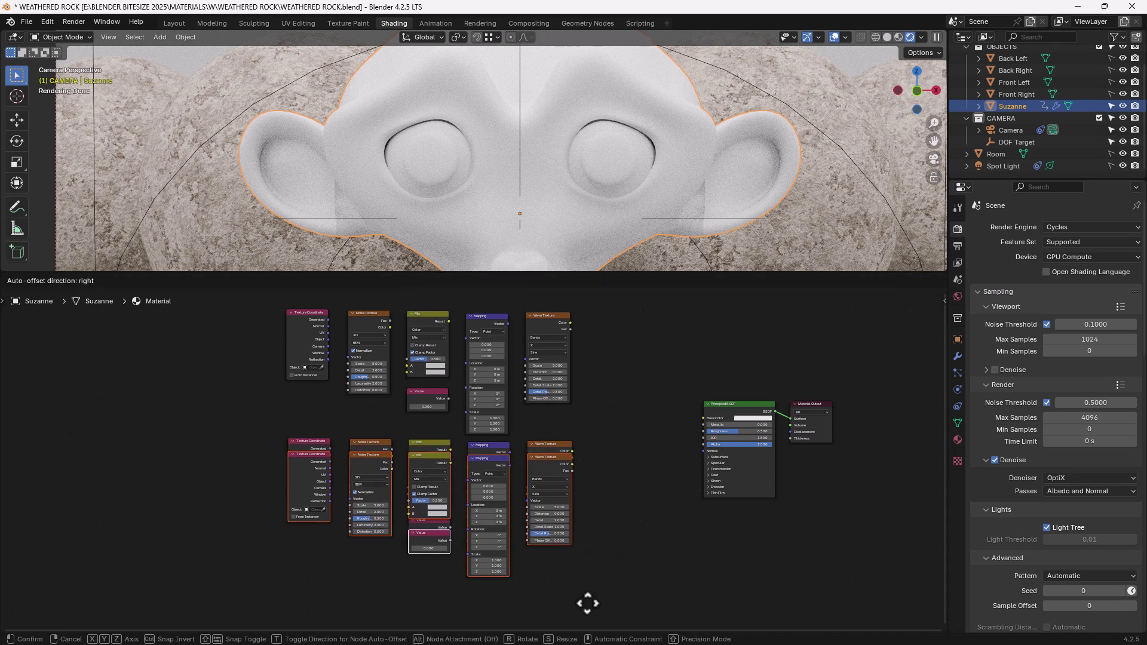
pyautogui.click(591, 567)
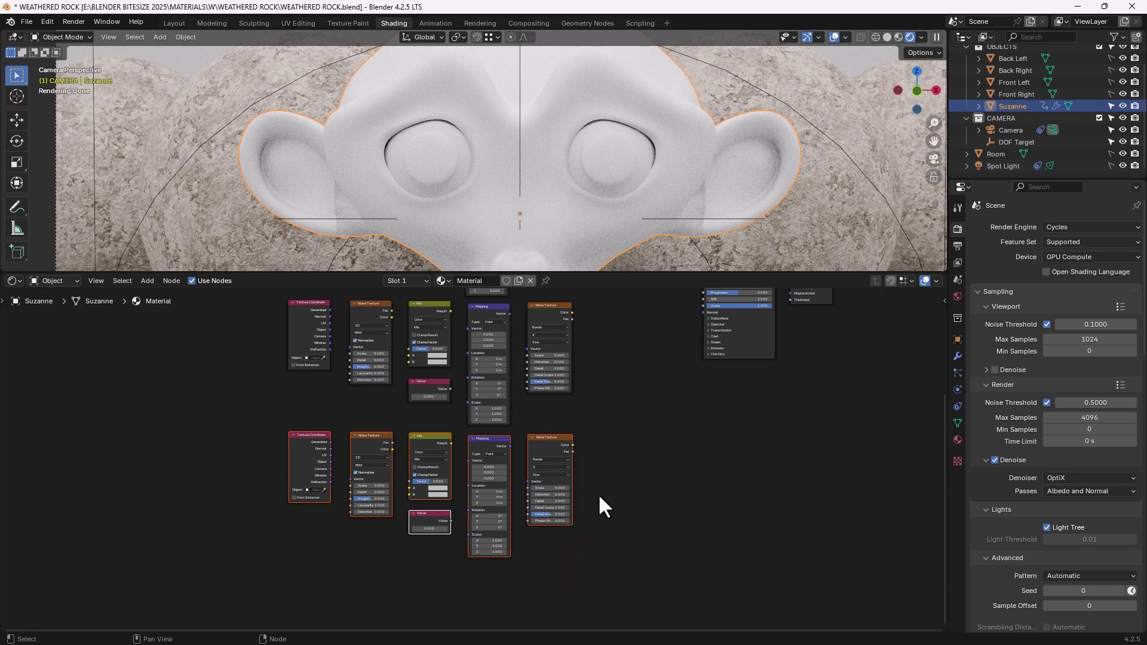
# - Duplicate the third row's Texture Coordinate node and place the copy below that row
pyautogui.scroll(-1, 597, 490)
pyautogui.click(276, 439)
pyautogui.click(334, 455)
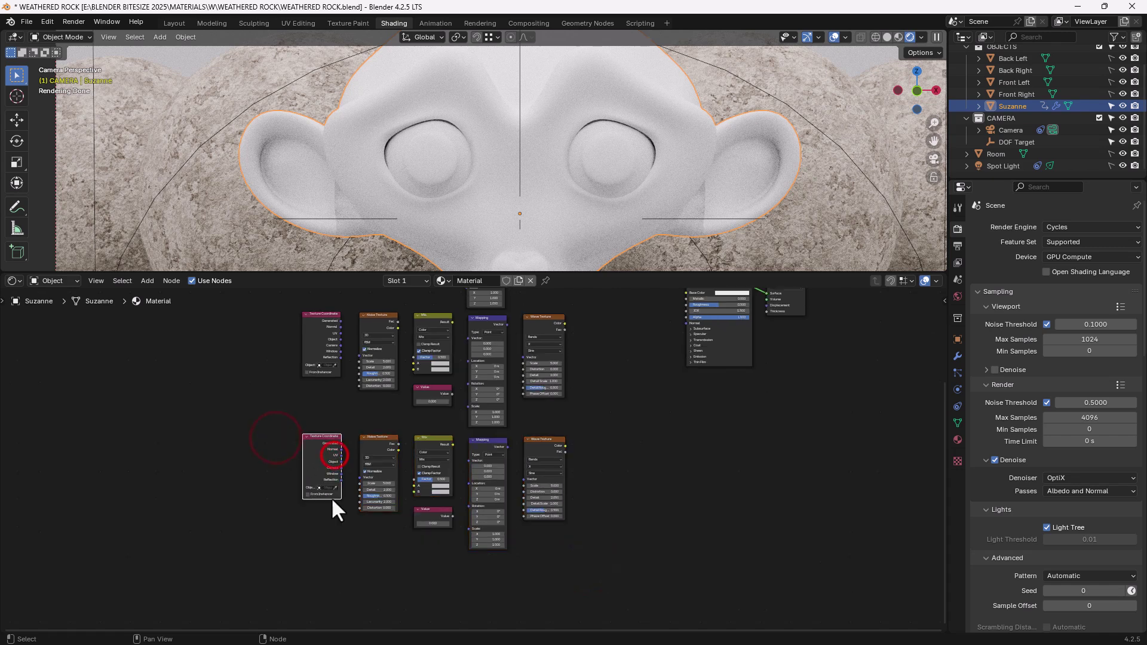
pyautogui.hotkey('shift', 'd')
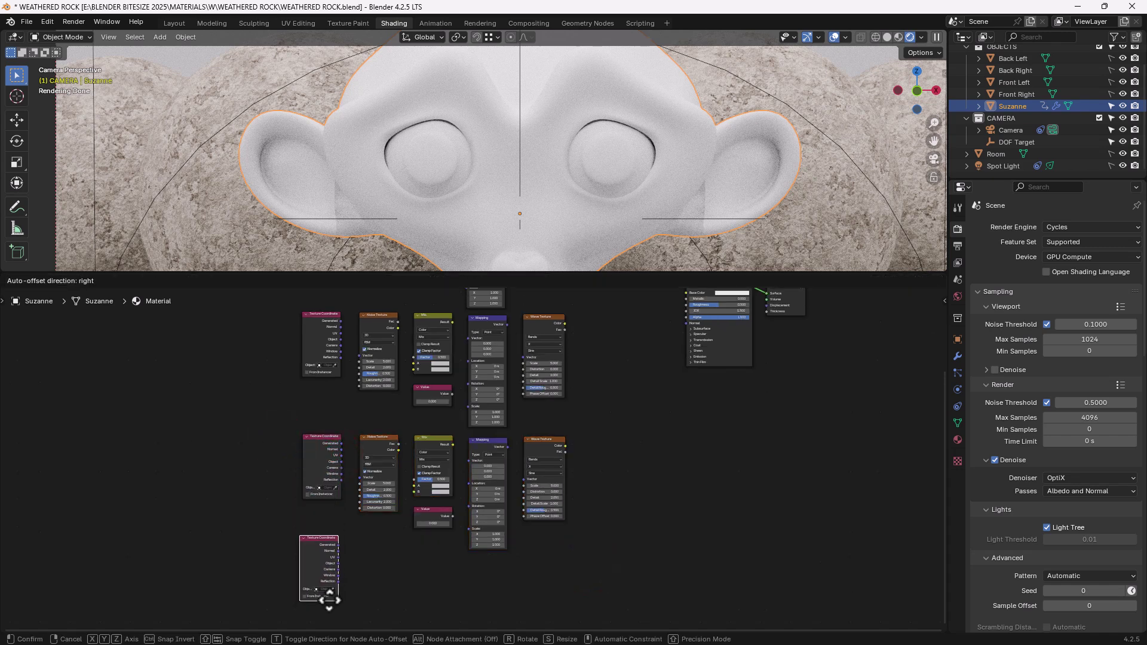
pyautogui.click(328, 601)
pyautogui.scroll(-1, 513, 352)
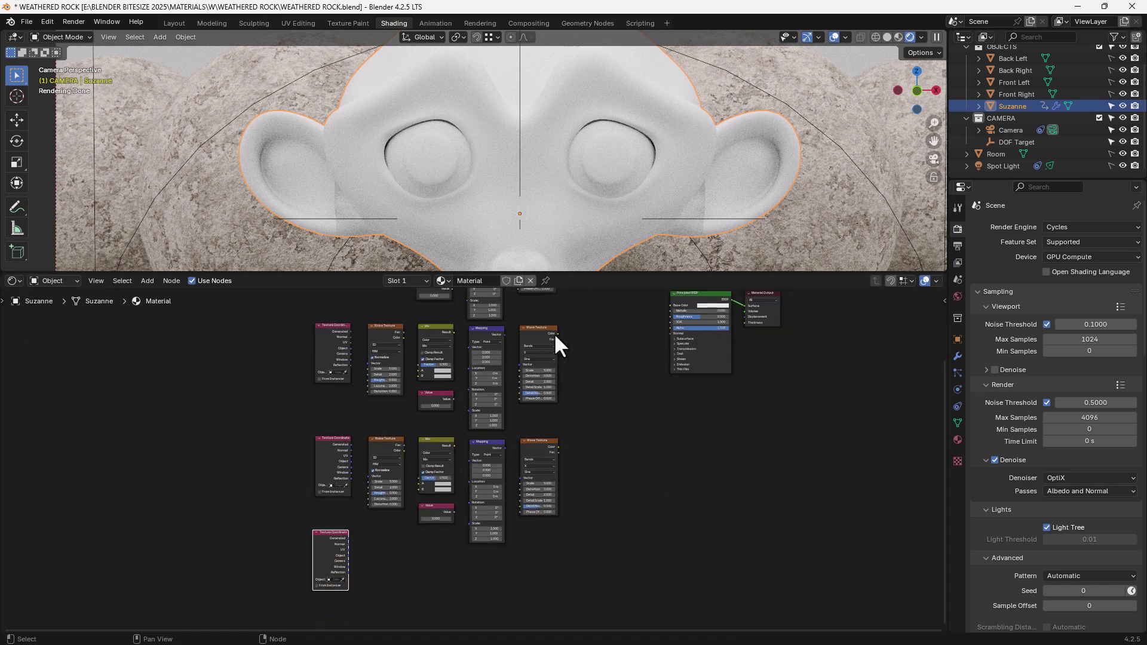
# - In the first row, link Texture Coordinate Object to the Noise Texture's Vector and the noise Color to Mix input A
pyautogui.keyDown('shift'); pyautogui.scroll(3, 561, 349); pyautogui.keyUp('shift')
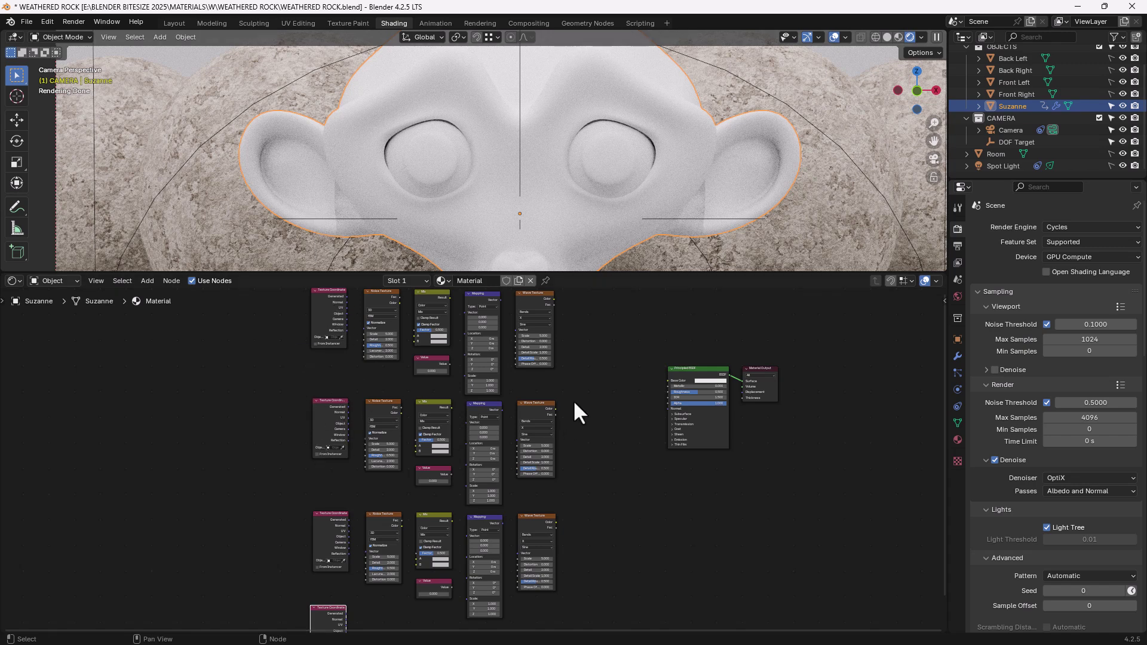
pyautogui.moveTo(578, 382); pyautogui.dragTo(574, 390, button='middle')
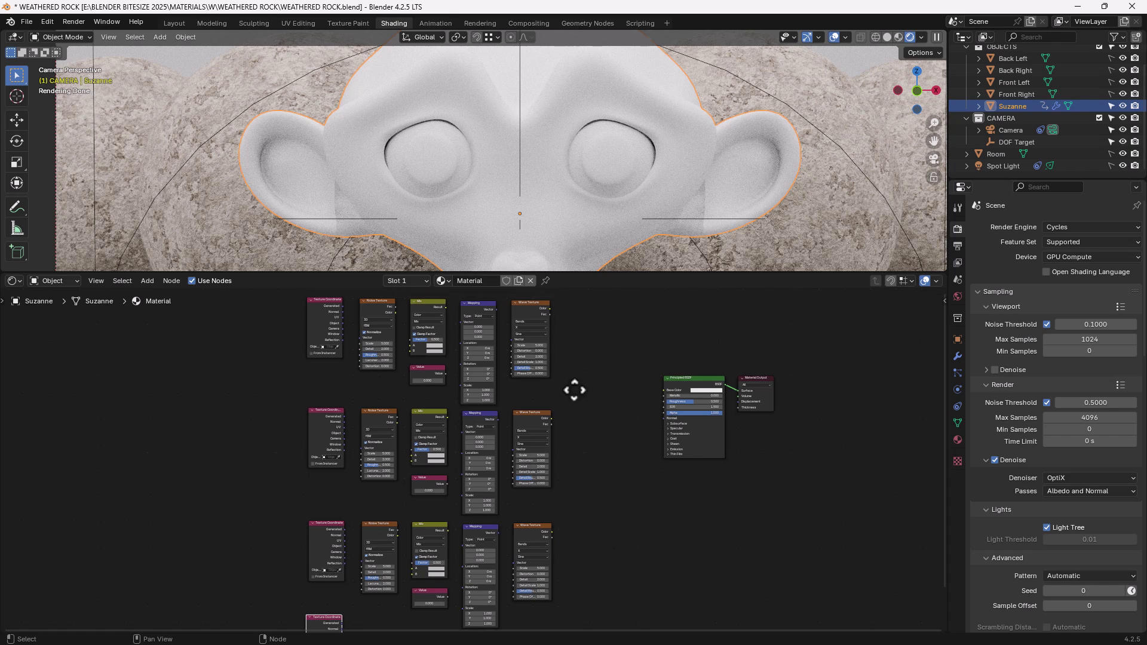
pyautogui.scroll(3, 422, 397)
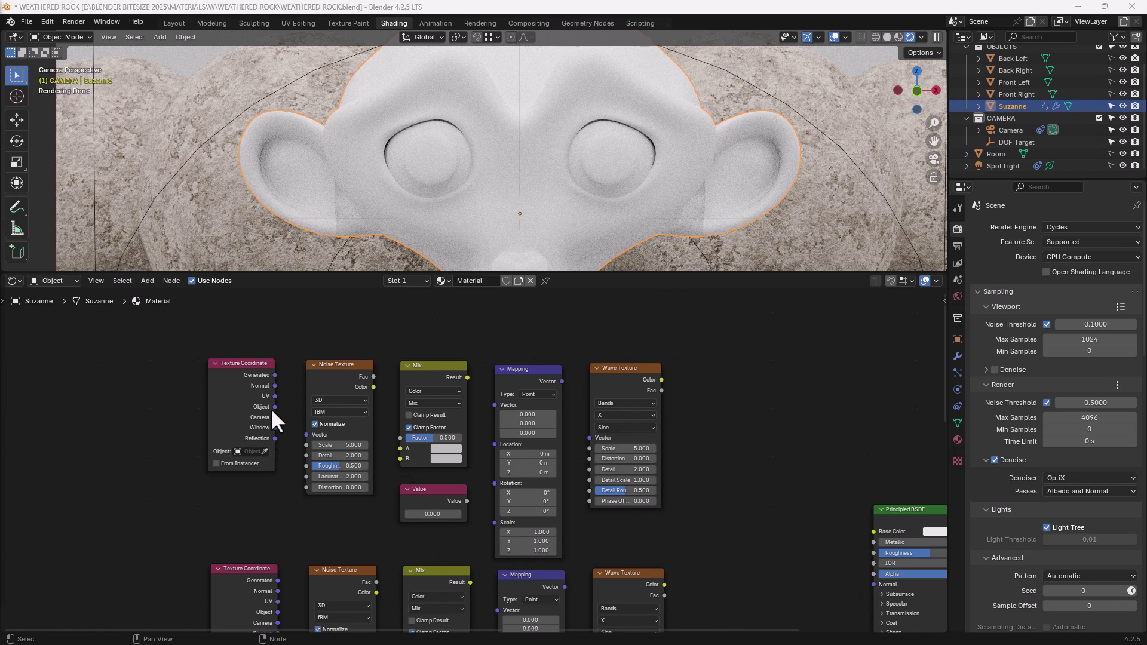
pyautogui.moveTo(274, 407); pyautogui.dragTo(284, 404)
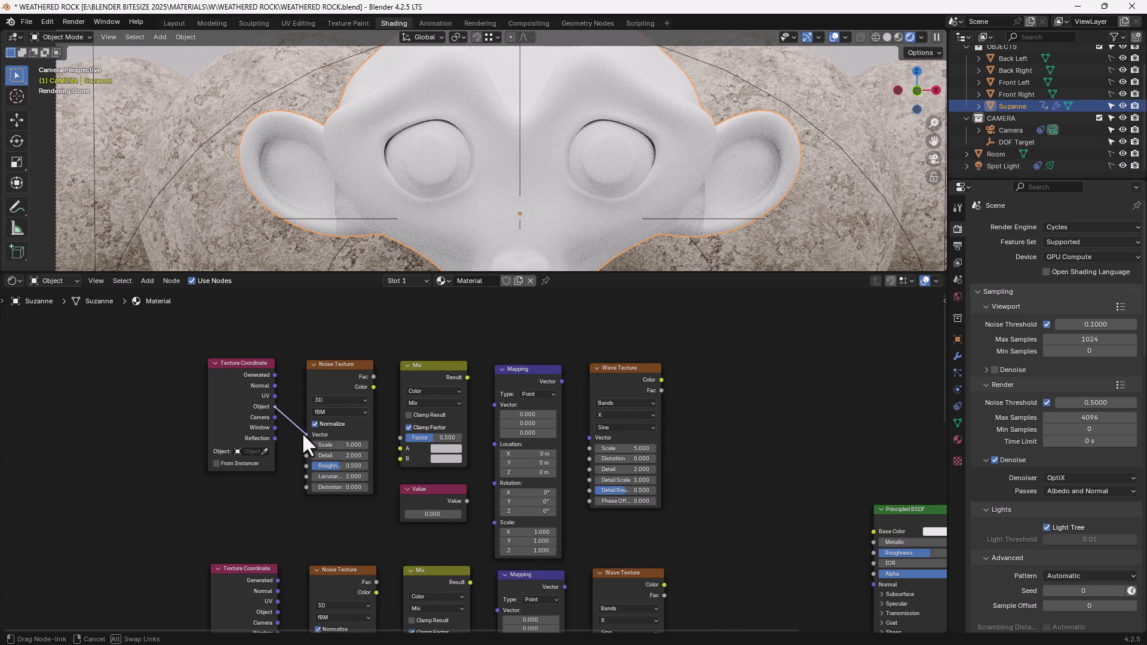
pyautogui.moveTo(303, 432); pyautogui.dragTo(302, 432)
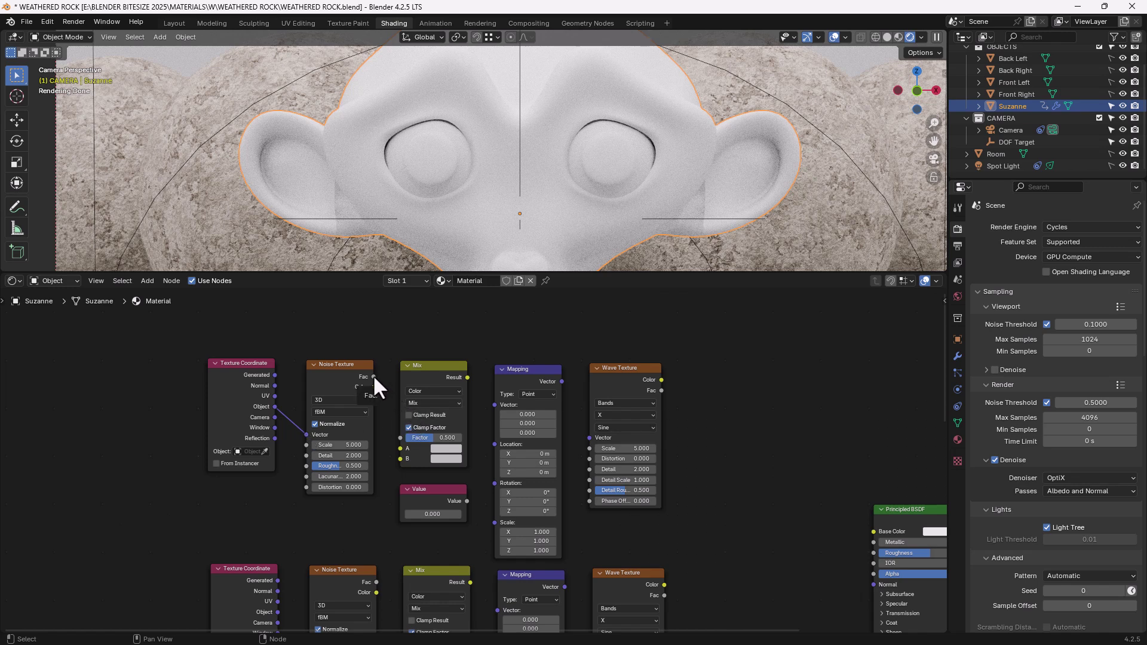
pyautogui.moveTo(371, 387); pyautogui.dragTo(400, 448)
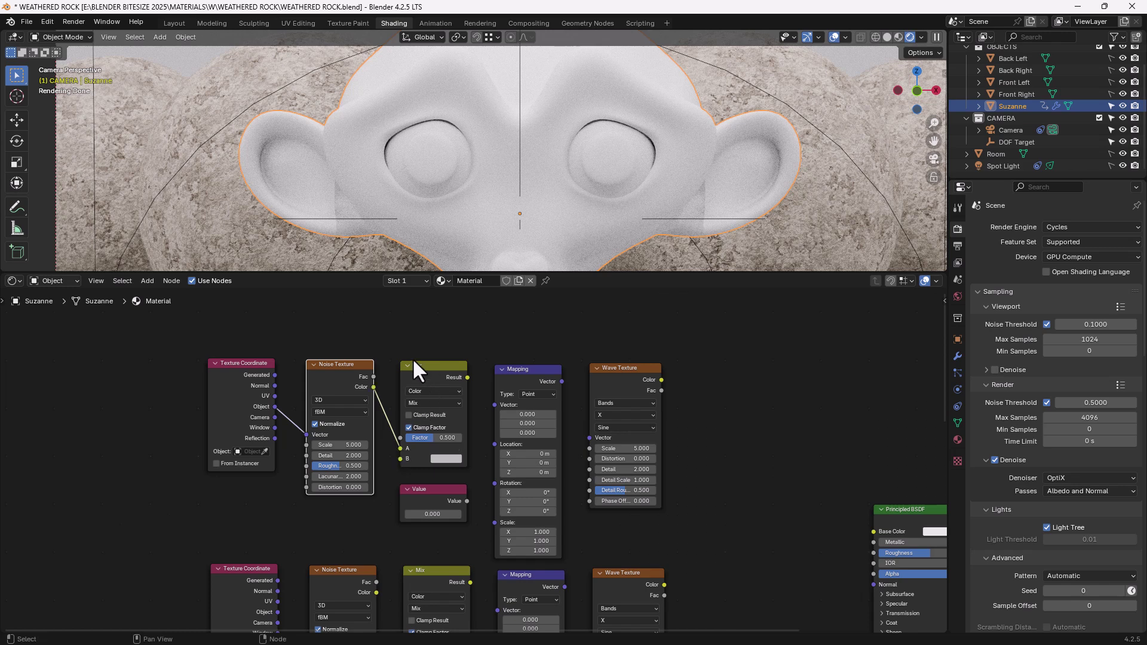
# - Feed the second row's Texture Coordinate Object into the first Mix's B, and chain that Mix's Result through Mapping into the Wave Texture's Vector
pyautogui.moveTo(277, 611); pyautogui.dragTo(397, 460)
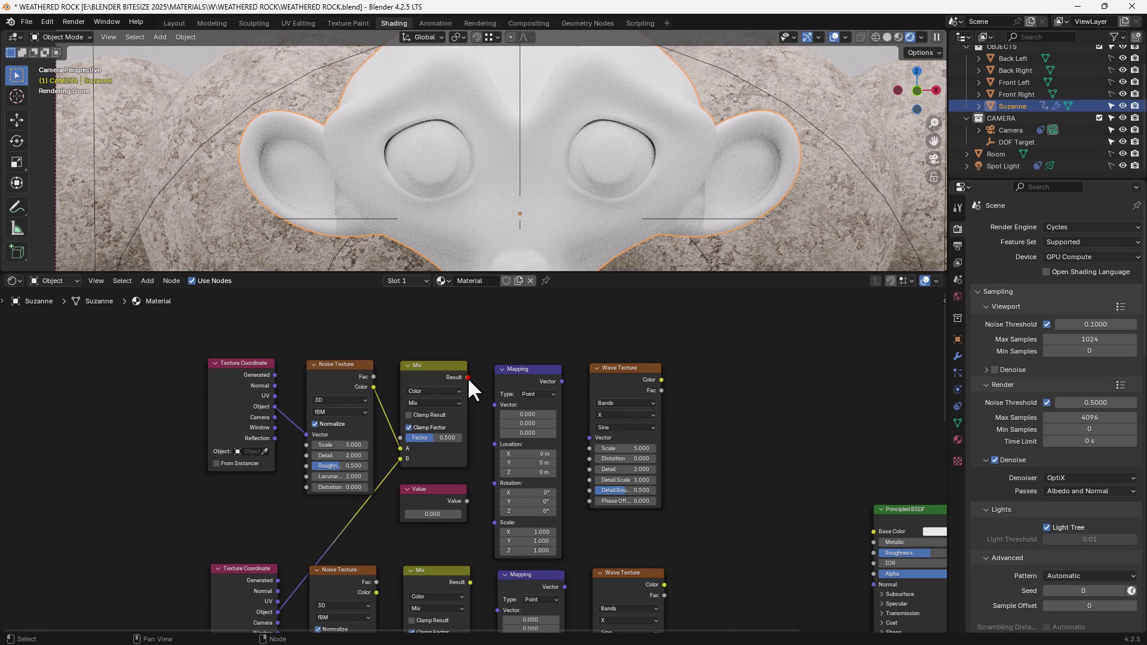
pyautogui.moveTo(468, 378); pyautogui.dragTo(489, 404)
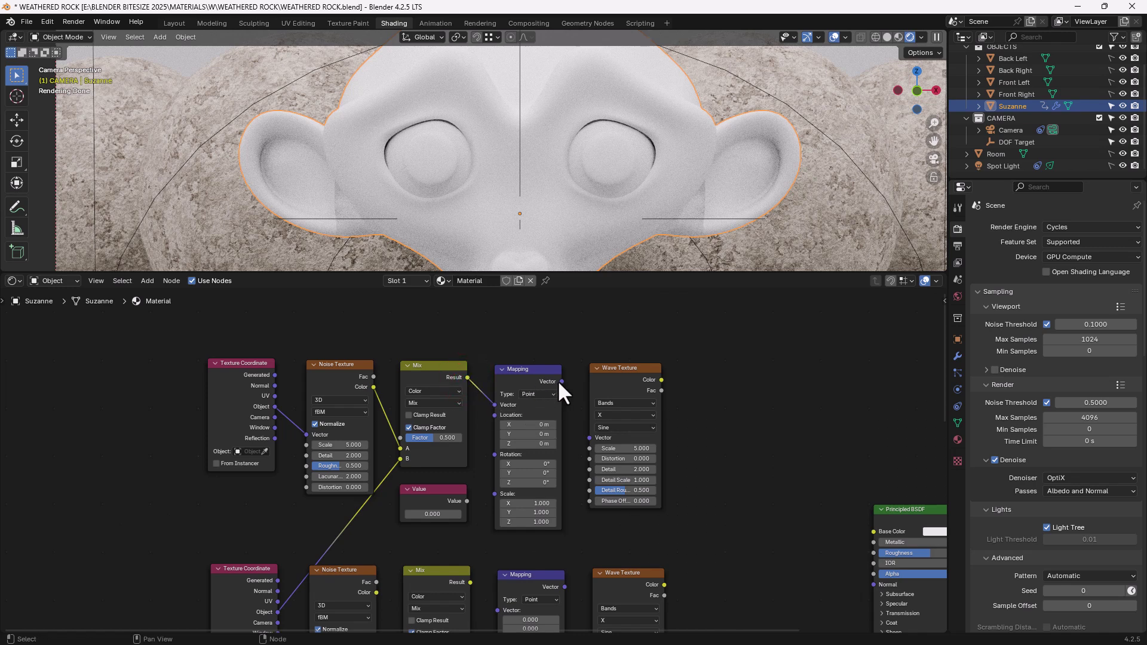
pyautogui.moveTo(561, 380); pyautogui.dragTo(589, 438)
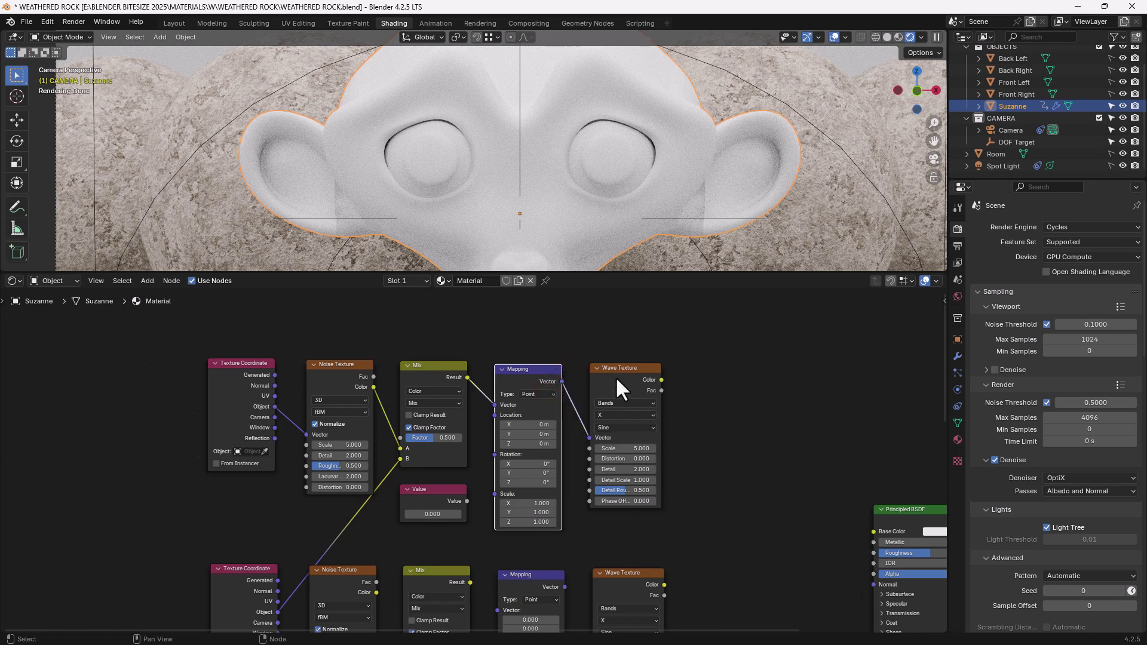
# - Add a Color Ramp node directly after the first row's Wave Texture
pyautogui.moveTo(690, 401); pyautogui.dragTo(602, 398, button='middle')
pyautogui.hotkey('shift', 'a')
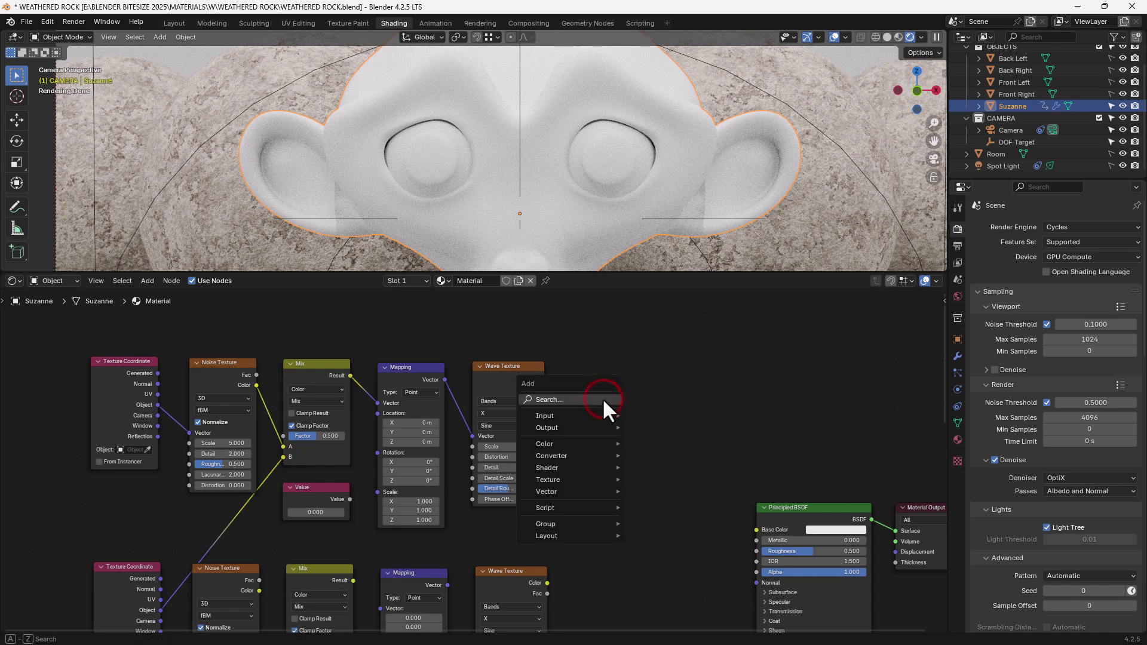
pyautogui.click(602, 397)
pyautogui.write('color ramp')
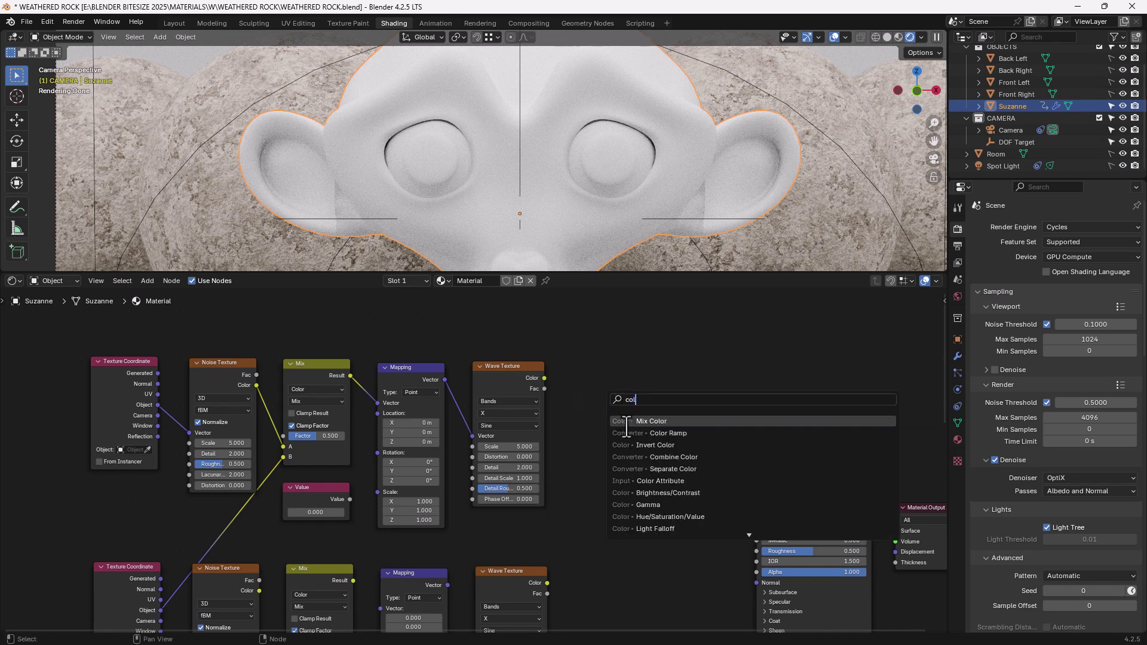
pyautogui.press('Return')
pyautogui.click(565, 375)
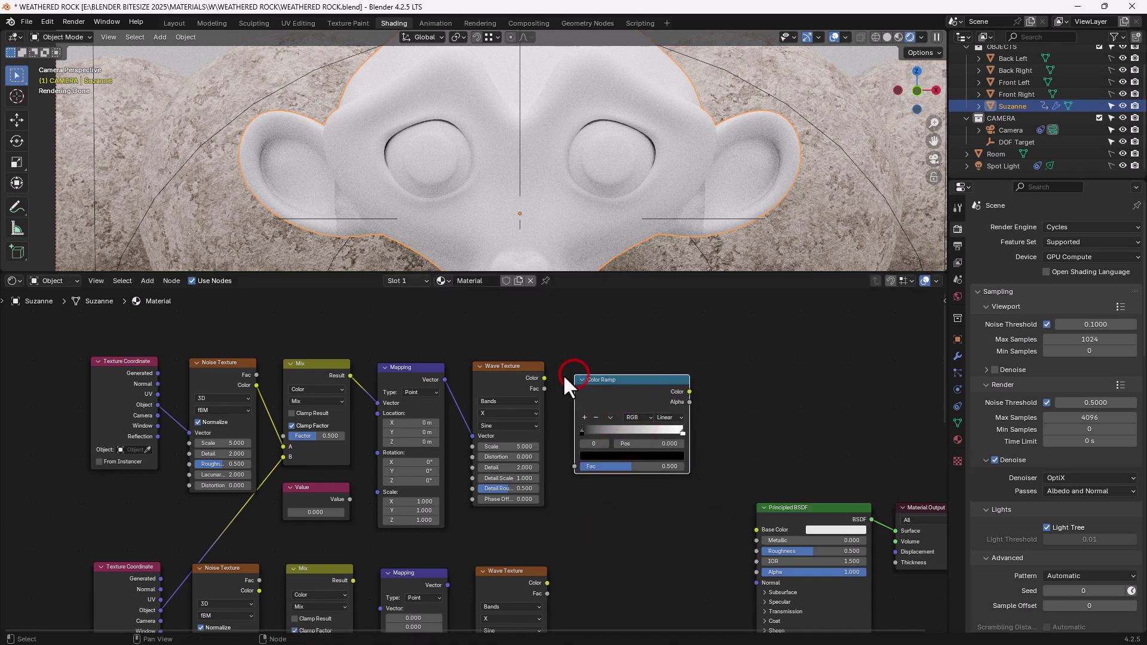
# - Connect the Wave Texture's Color to the Color Ramp's Fac and preview the Color Ramp through the Material Output
pyautogui.moveTo(544, 377); pyautogui.dragTo(571, 461)
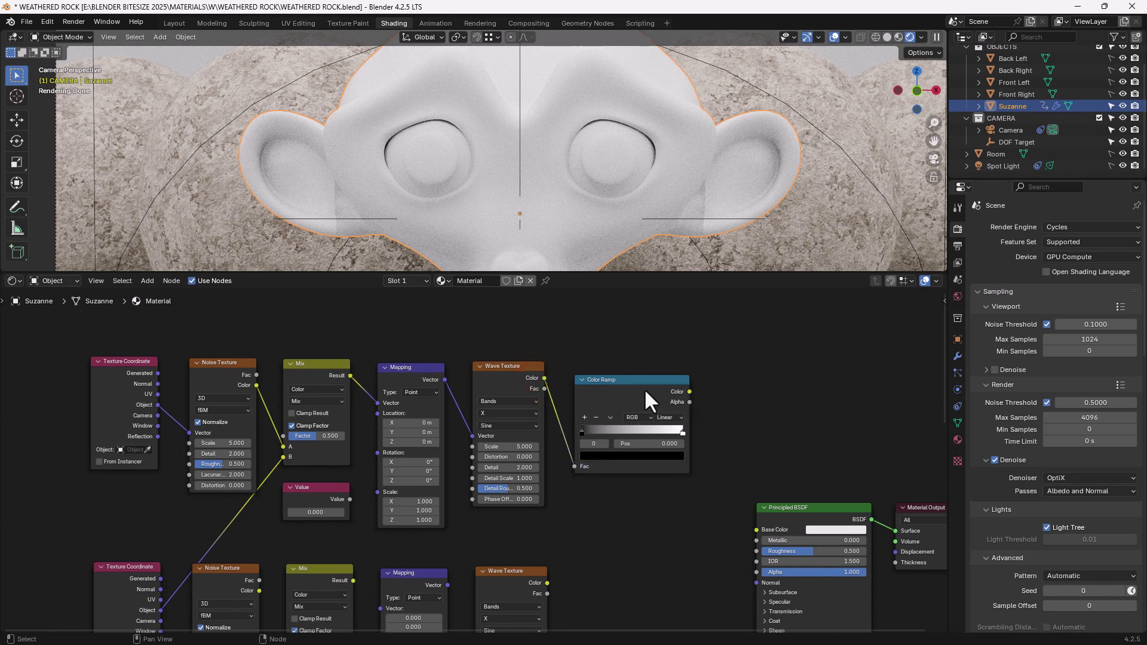
pyautogui.press('ctrl')
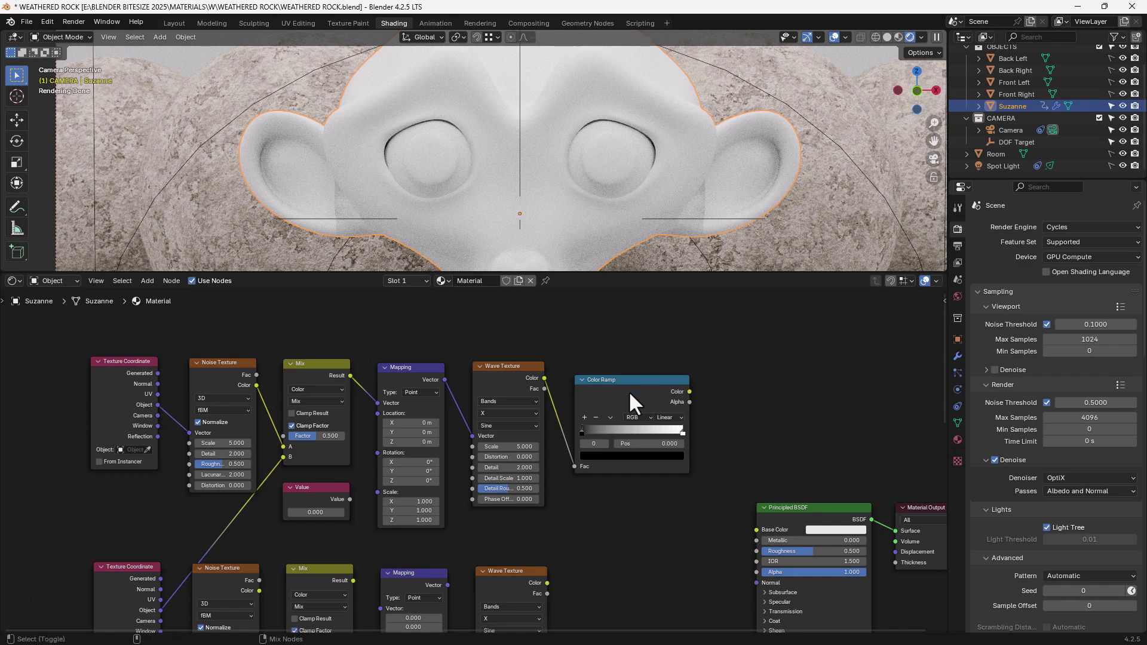
pyautogui.keyDown('ctrl'); pyautogui.keyDown('shift'); pyautogui.click(628, 391); pyautogui.keyUp('shift'); pyautogui.keyUp('ctrl')
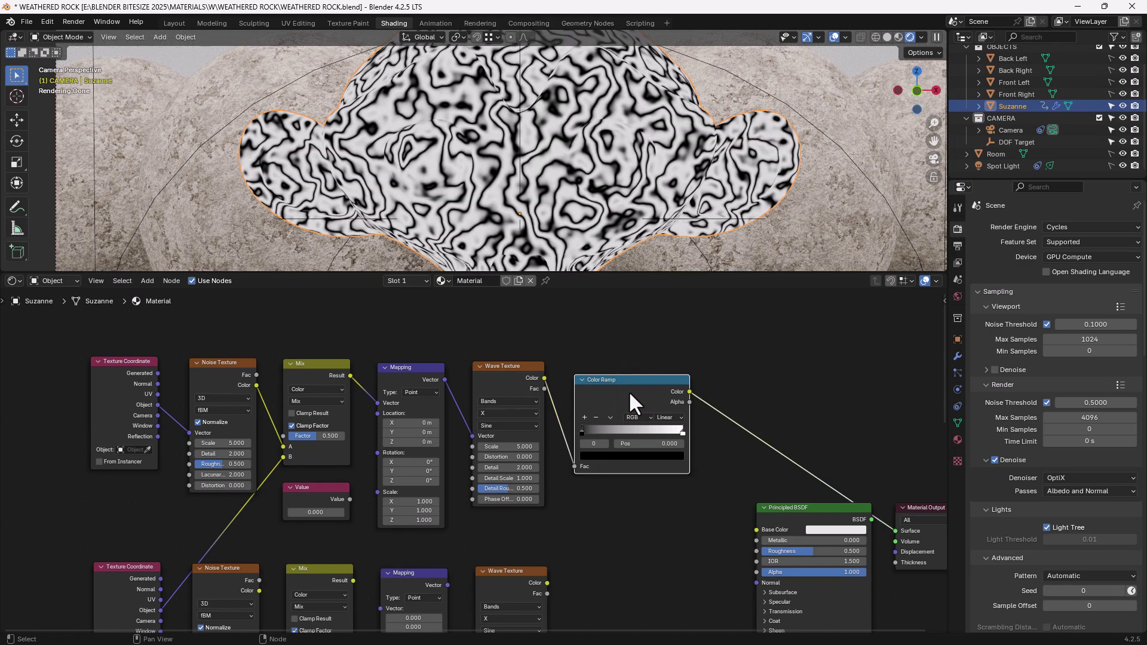
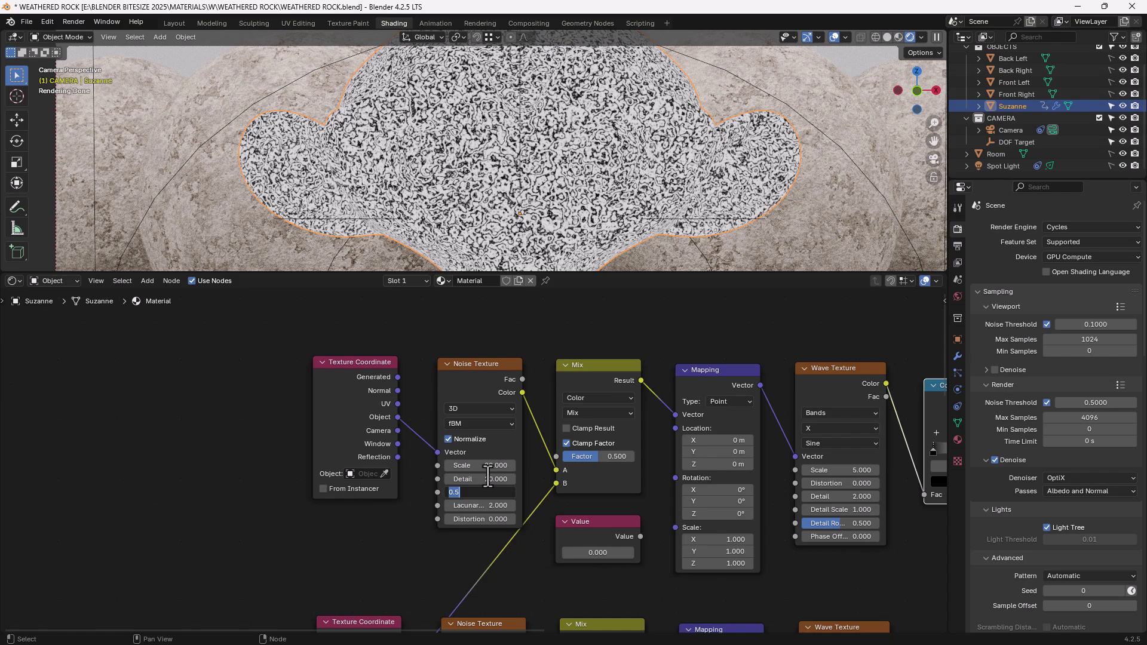
# - Finish the value entry in the first row's Noise Texture and set that row's Mix Factor to 0.7
pyautogui.press('Tab')
pyautogui.press('Tab')
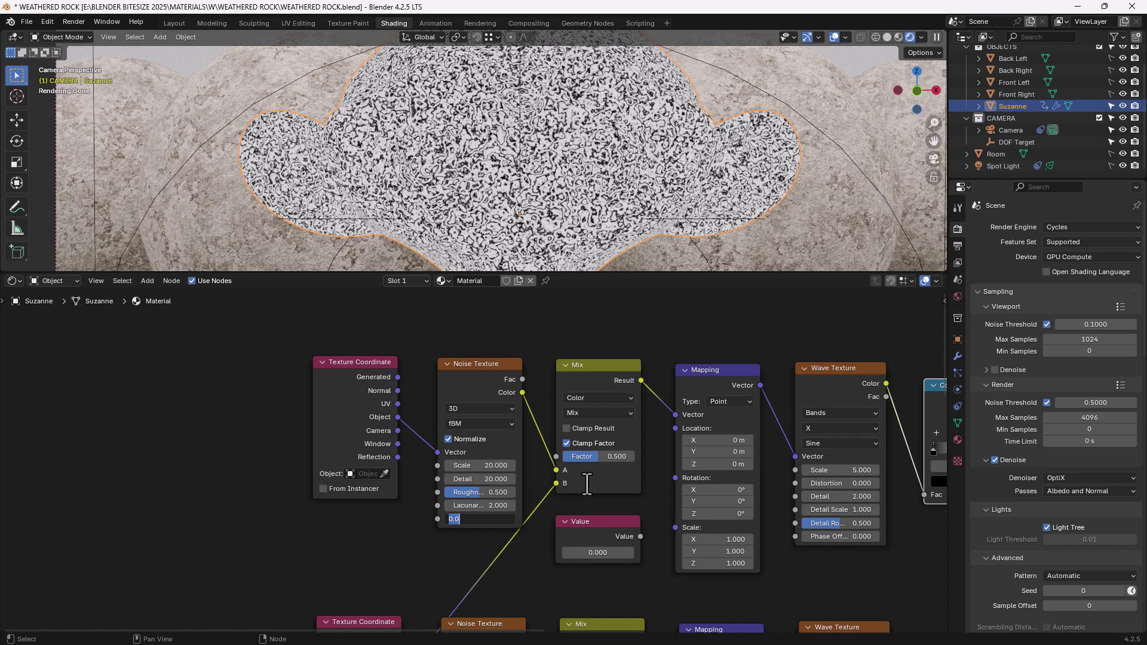
pyautogui.click(600, 455)
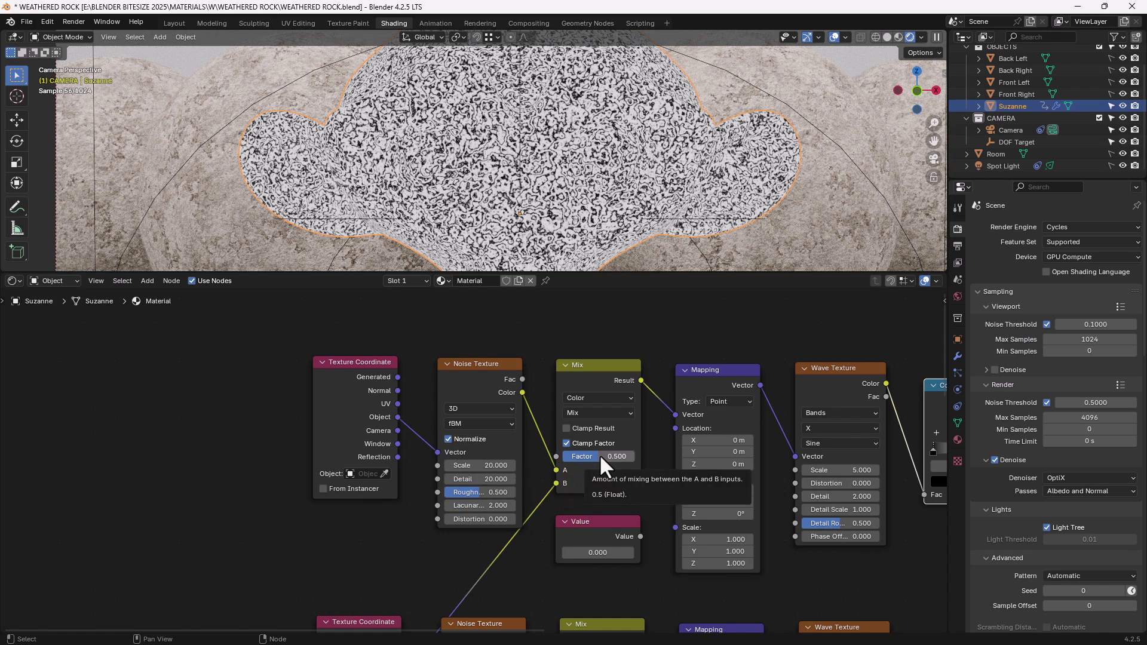
pyautogui.doubleClick(599, 454)
pyautogui.press('BackSpace')
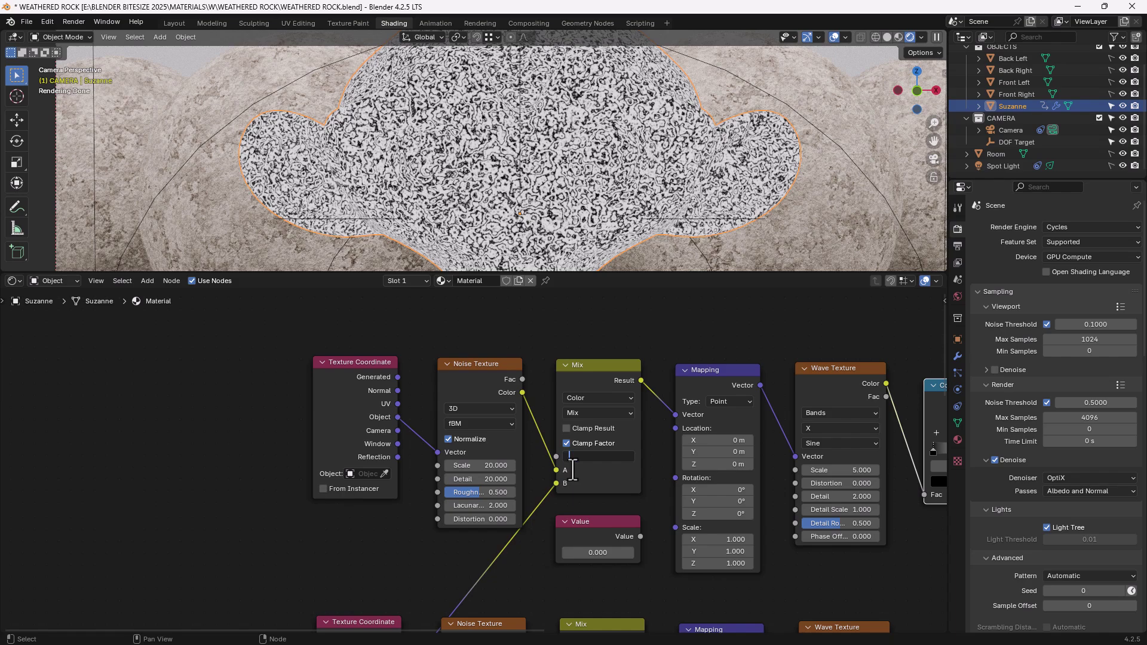
pyautogui.write('7')
pyautogui.press('Return')
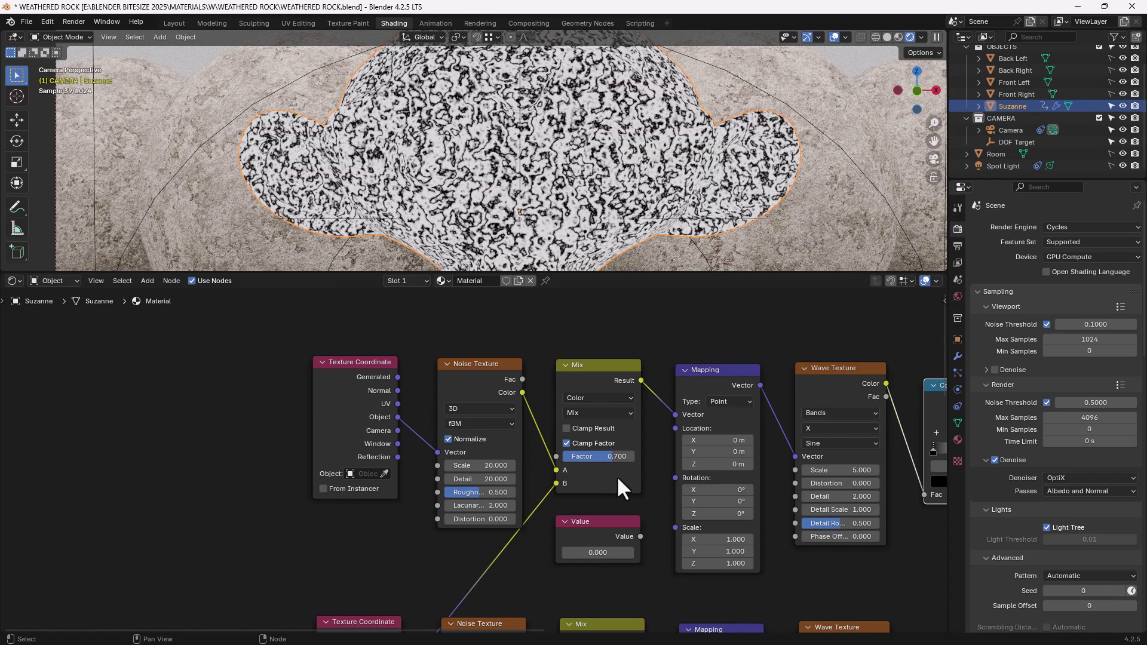
# - Connect the first row's Value node to the Mapping node's Scale and set the value to 0.7
pyautogui.moveTo(616, 475); pyautogui.dragTo(466, 467, button='middle')
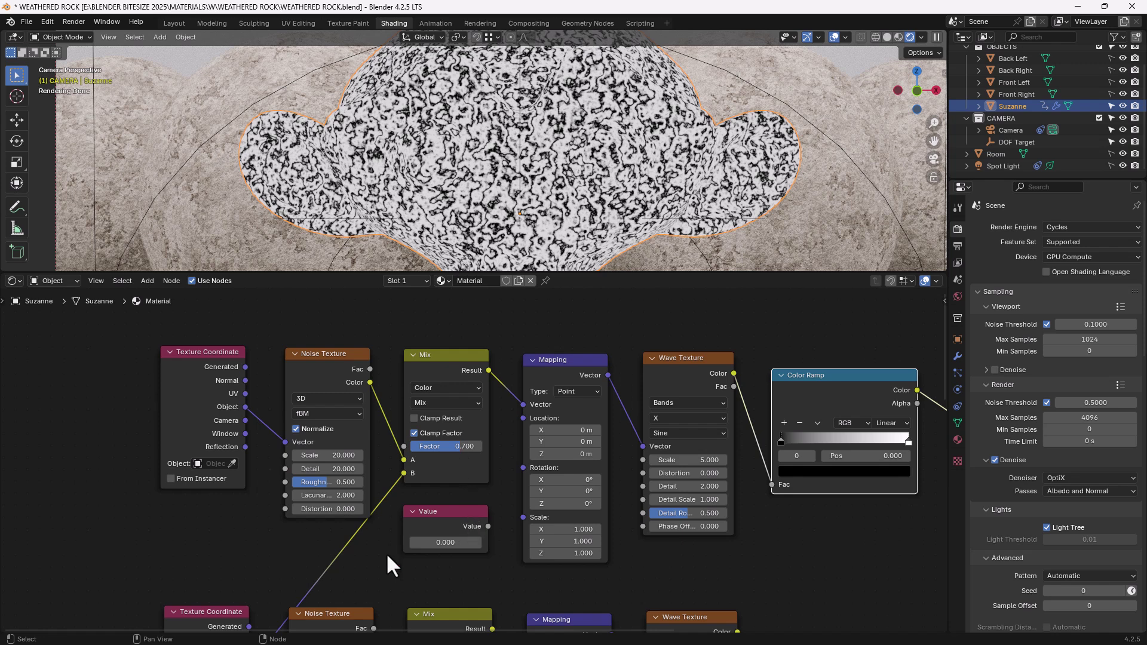
pyautogui.moveTo(487, 526); pyautogui.dragTo(502, 524)
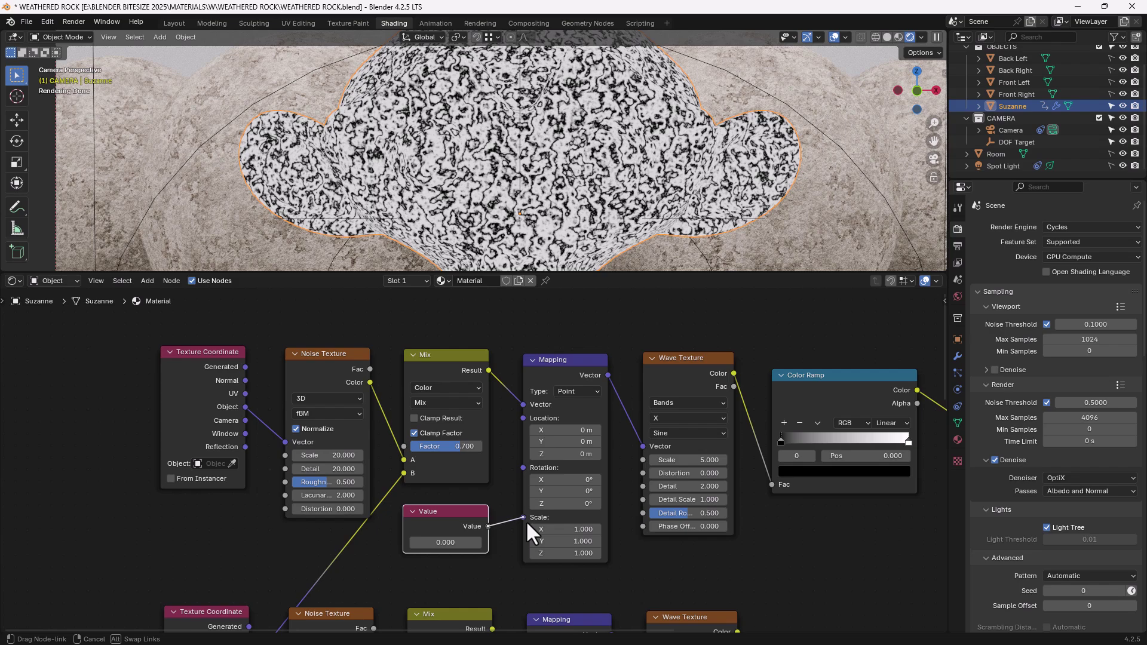
pyautogui.moveTo(525, 519); pyautogui.dragTo(524, 517)
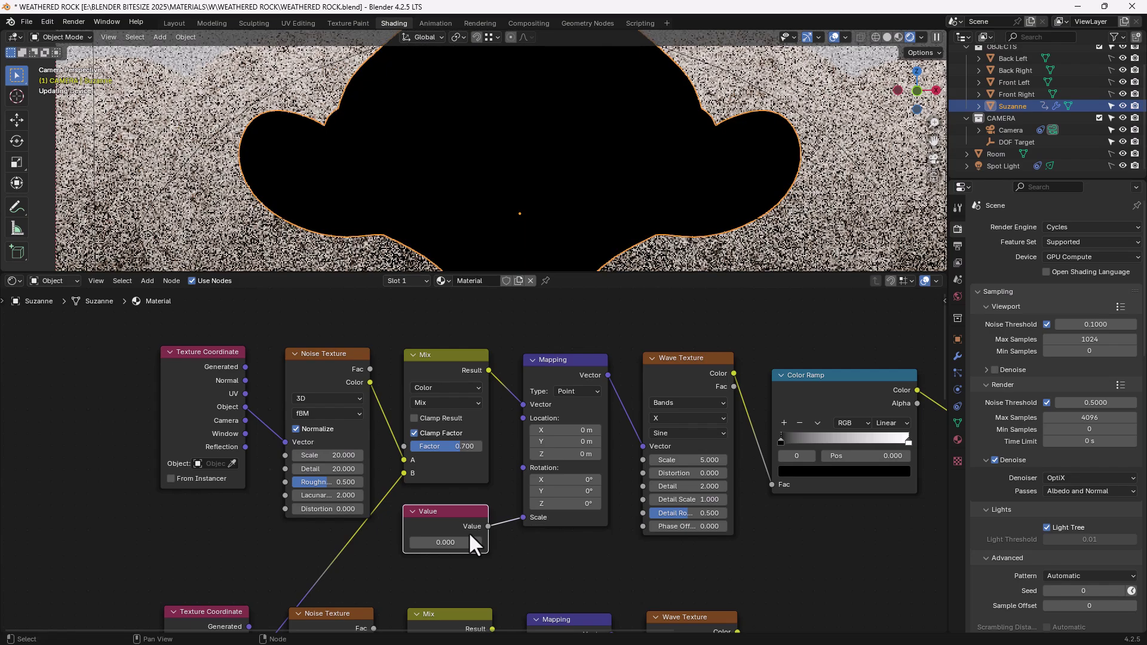
pyautogui.click(446, 543)
pyautogui.write('0.5')
pyautogui.press('Return')
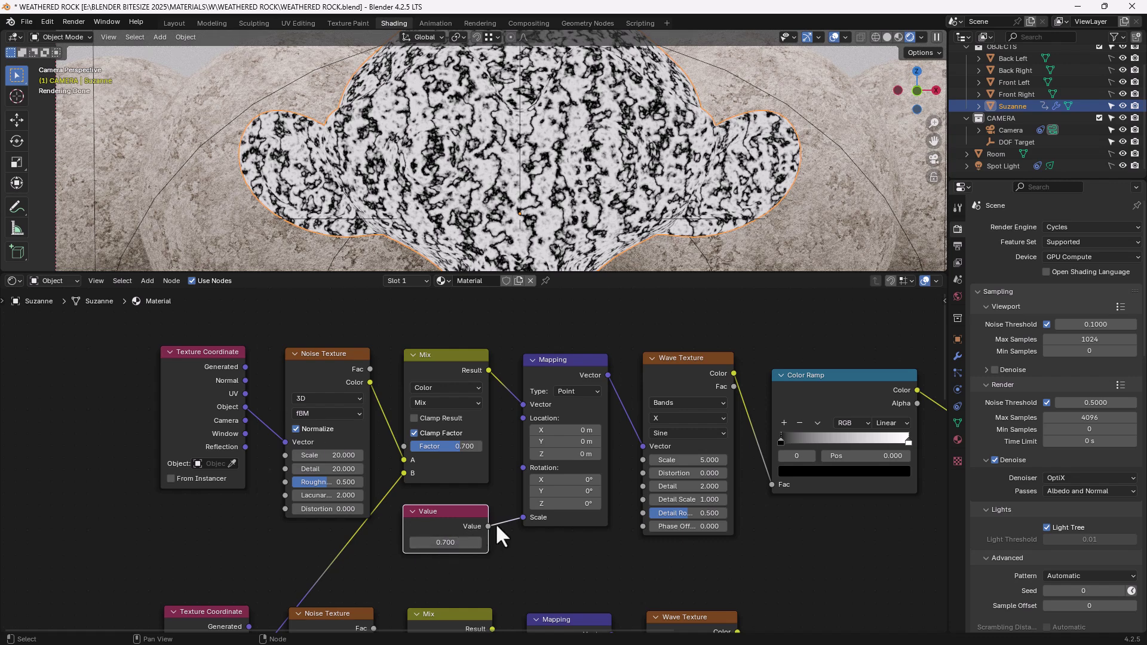
pyautogui.moveTo(522, 518)
pyautogui.mouseDown()
pyautogui.moveTo(504, 511)
pyautogui.moveTo(517, 518)
pyautogui.mouseUp()
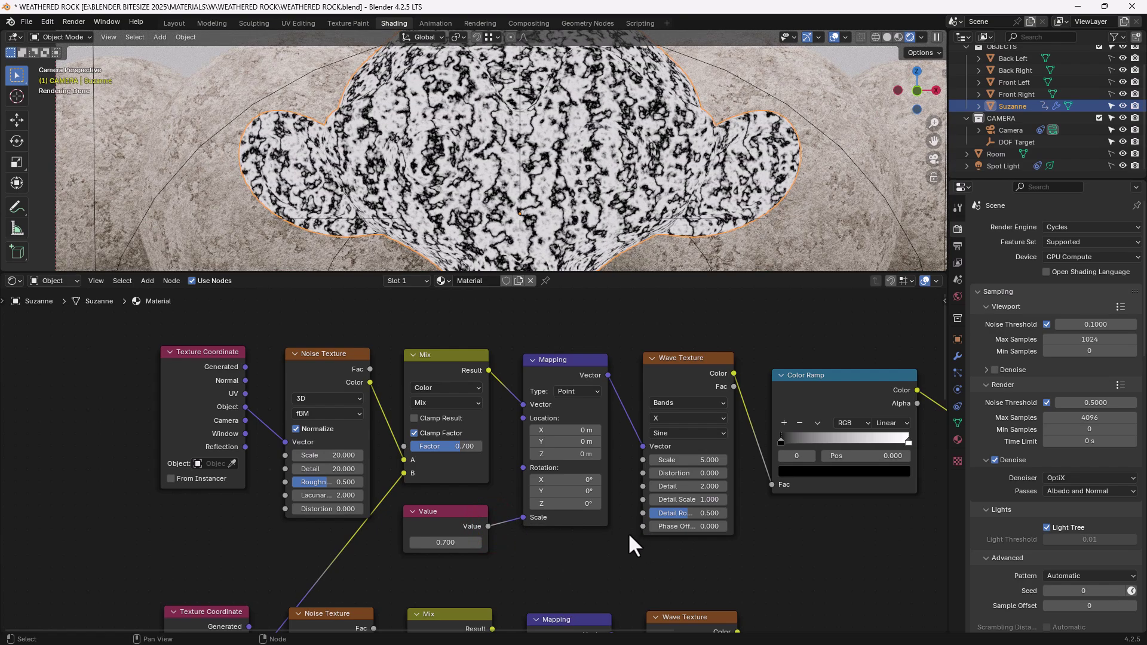
# - Set the first row's Wave Texture to Scale 1, Distortion 15, Detail 10 and Detail Scale 5
pyautogui.moveTo(629, 535); pyautogui.dragTo(491, 541, button='middle')
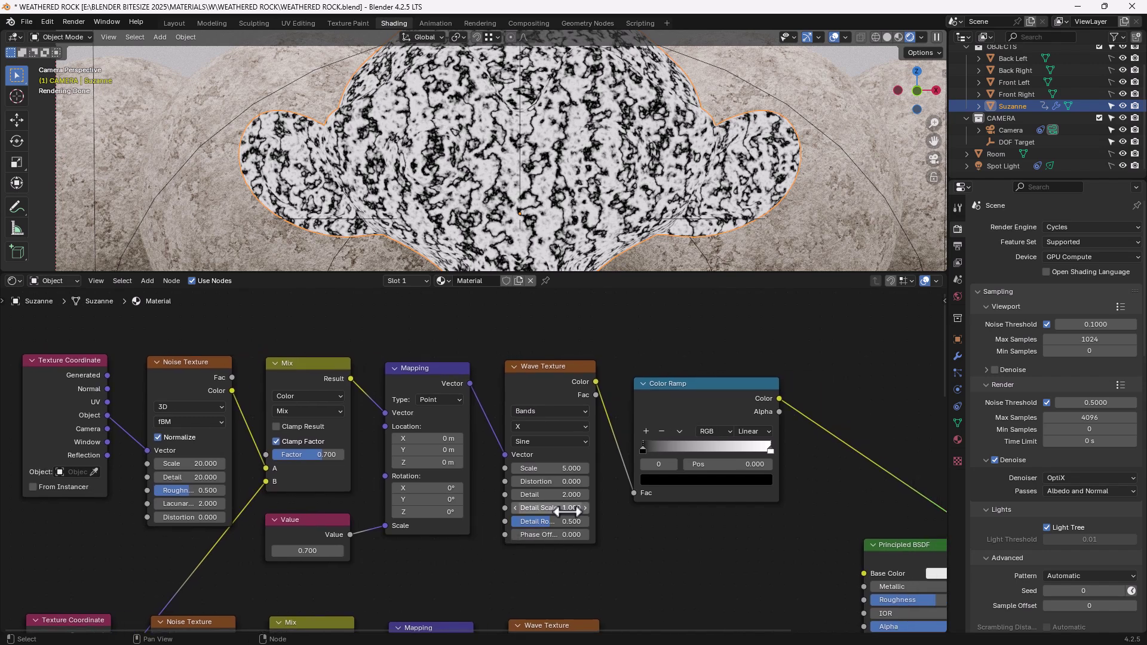
pyautogui.click(559, 468)
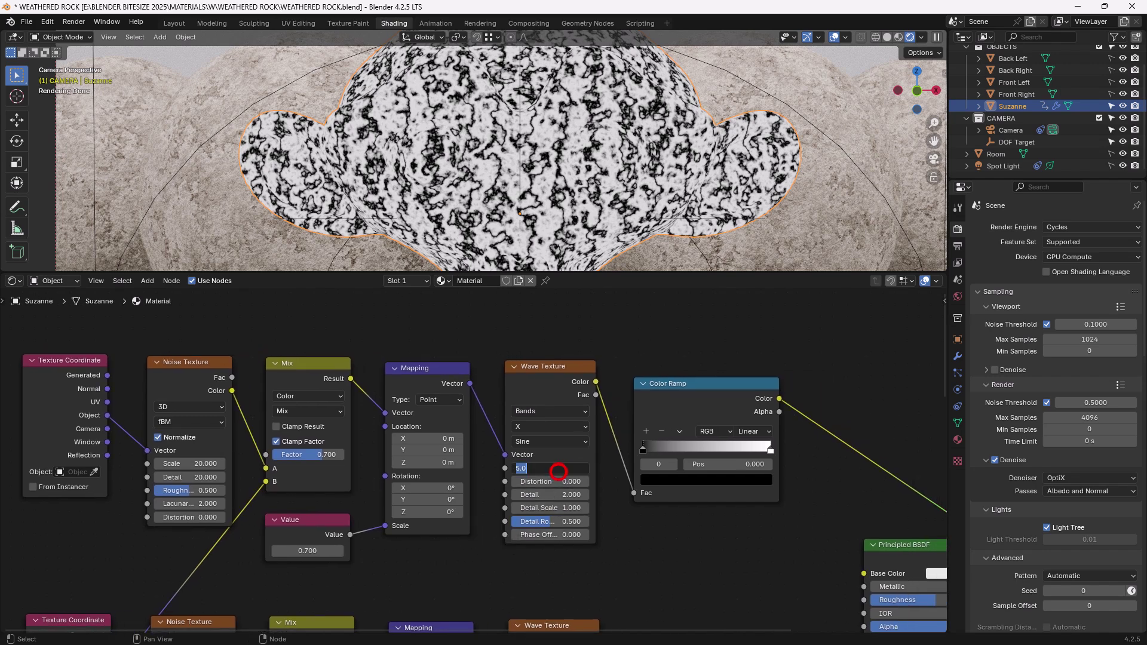
pyautogui.write('1')
pyautogui.press('Tab')
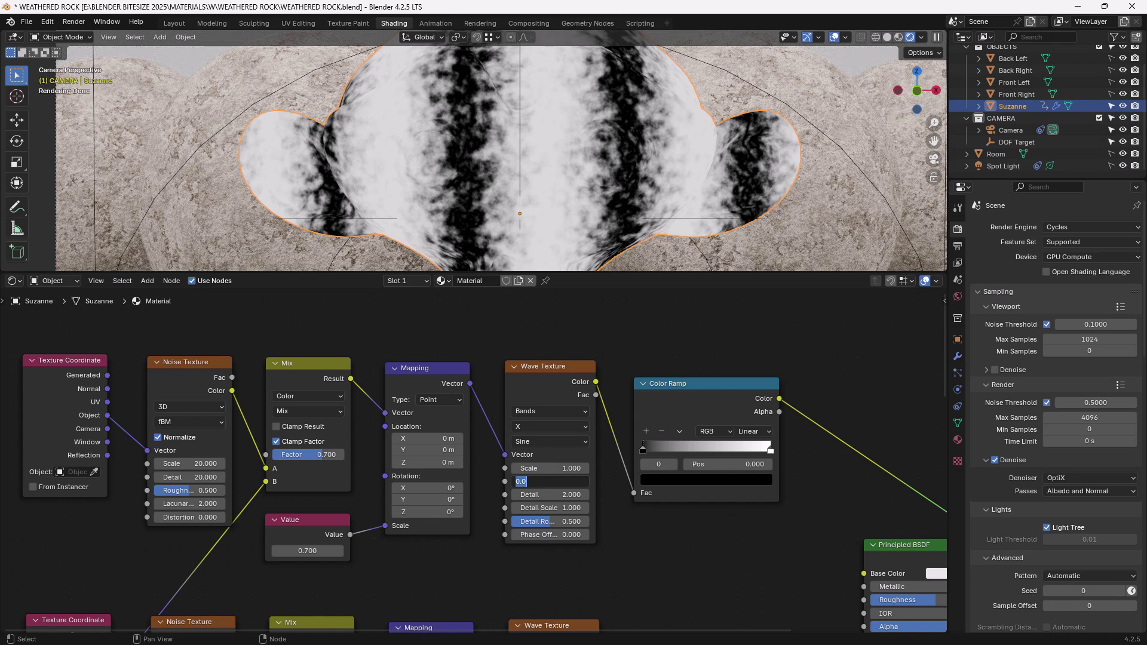
pyautogui.write('15')
pyautogui.press('Tab')
pyautogui.write('10')
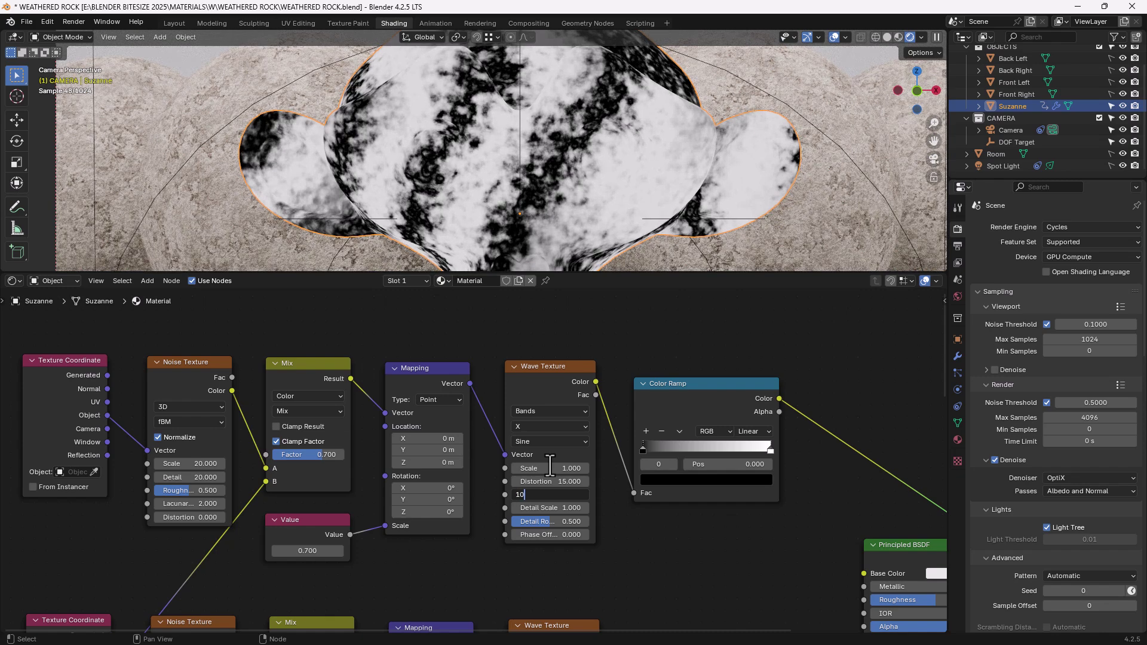
pyautogui.press('Tab')
pyautogui.write('5')
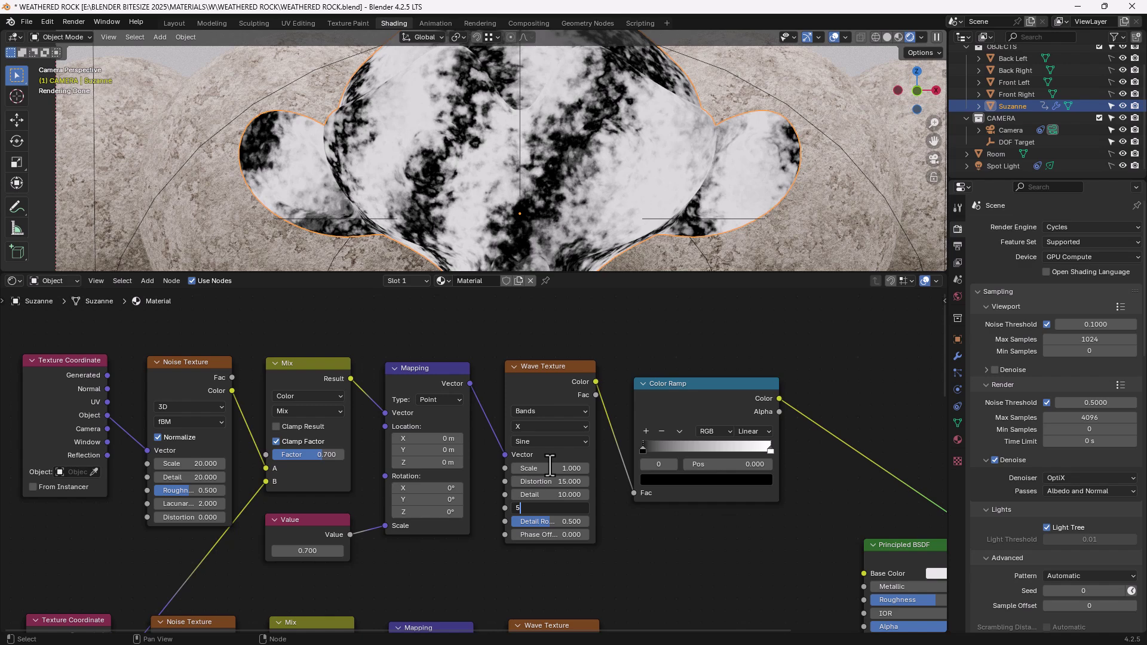
pyautogui.press('Return')
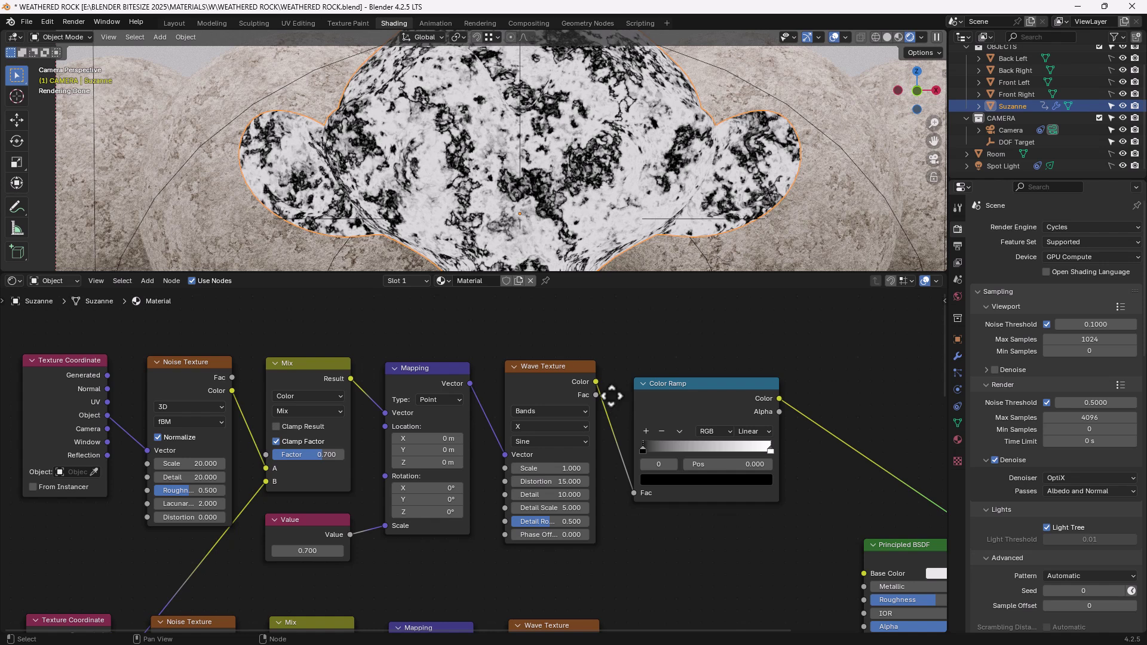
# - Set the Color Ramp's interpolation to Ease, then add a middle color stop and move it to about position 0.118
pyautogui.moveTo(610, 393); pyautogui.dragTo(490, 391, button='middle')
pyautogui.click(630, 429)
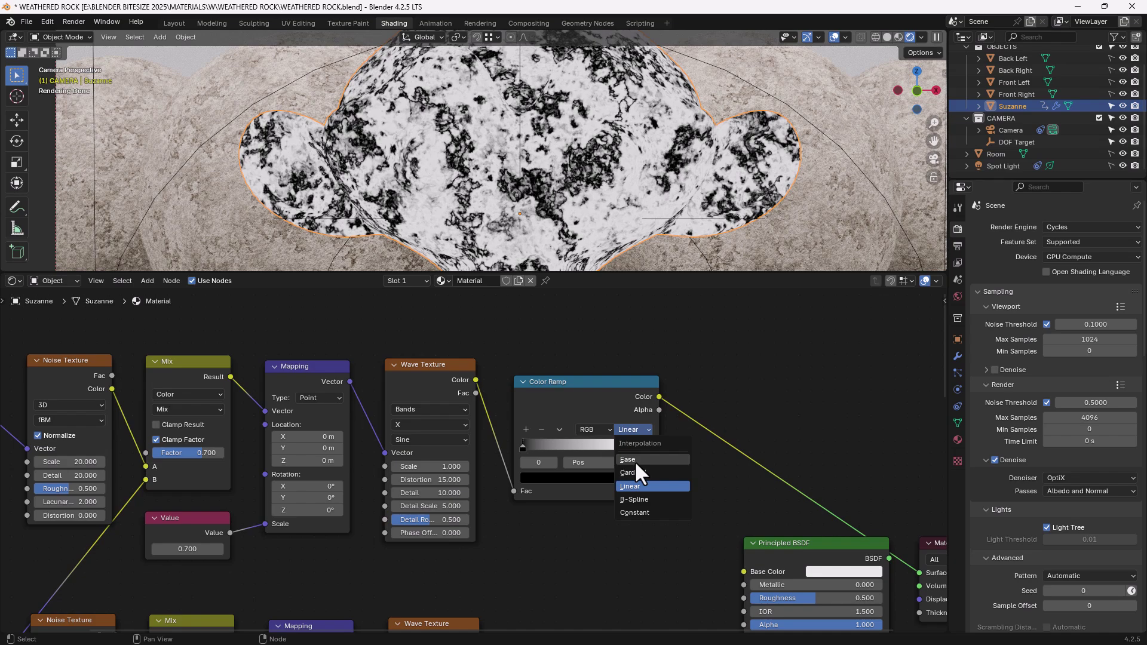
pyautogui.click(634, 461)
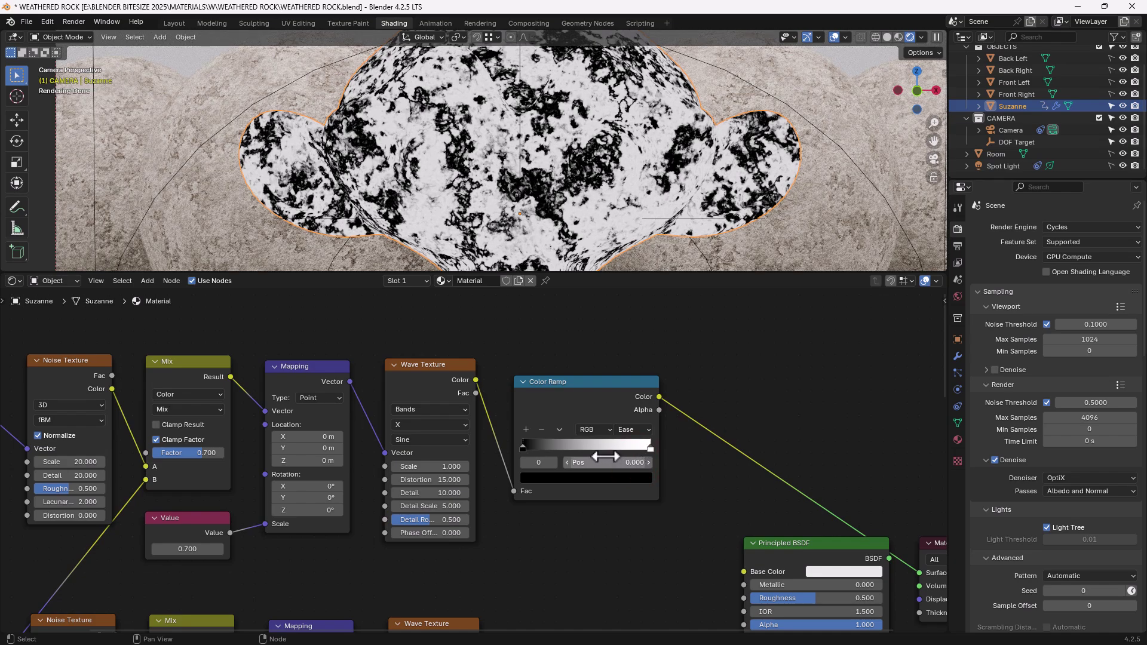
pyautogui.click(525, 429)
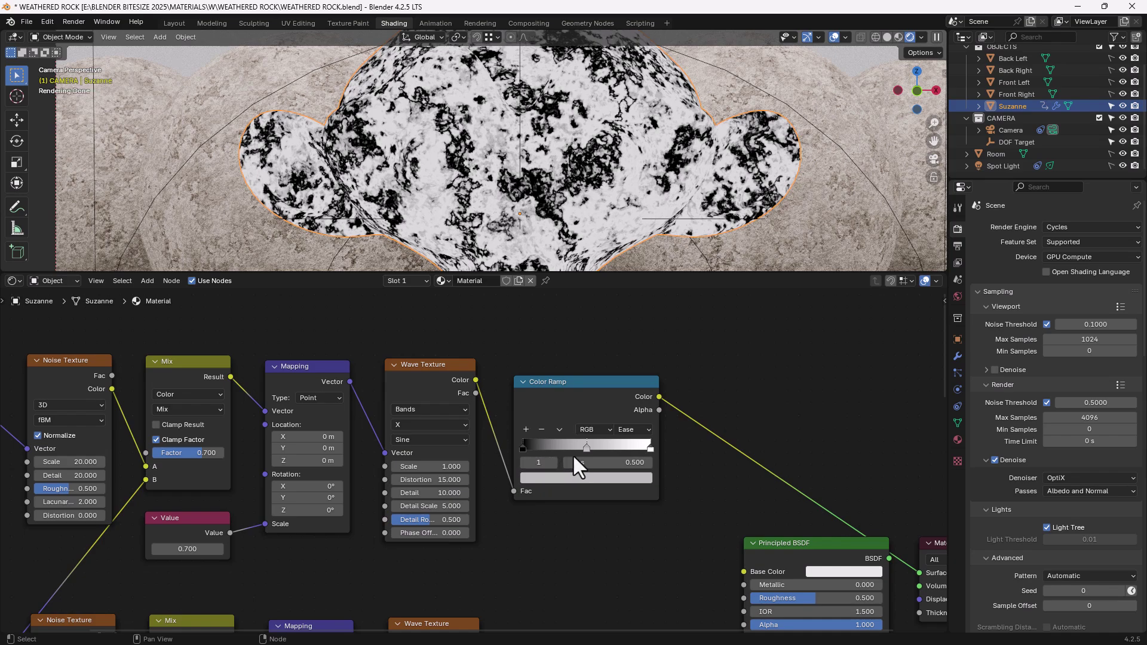
pyautogui.moveTo(586, 447); pyautogui.dragTo(533, 446)
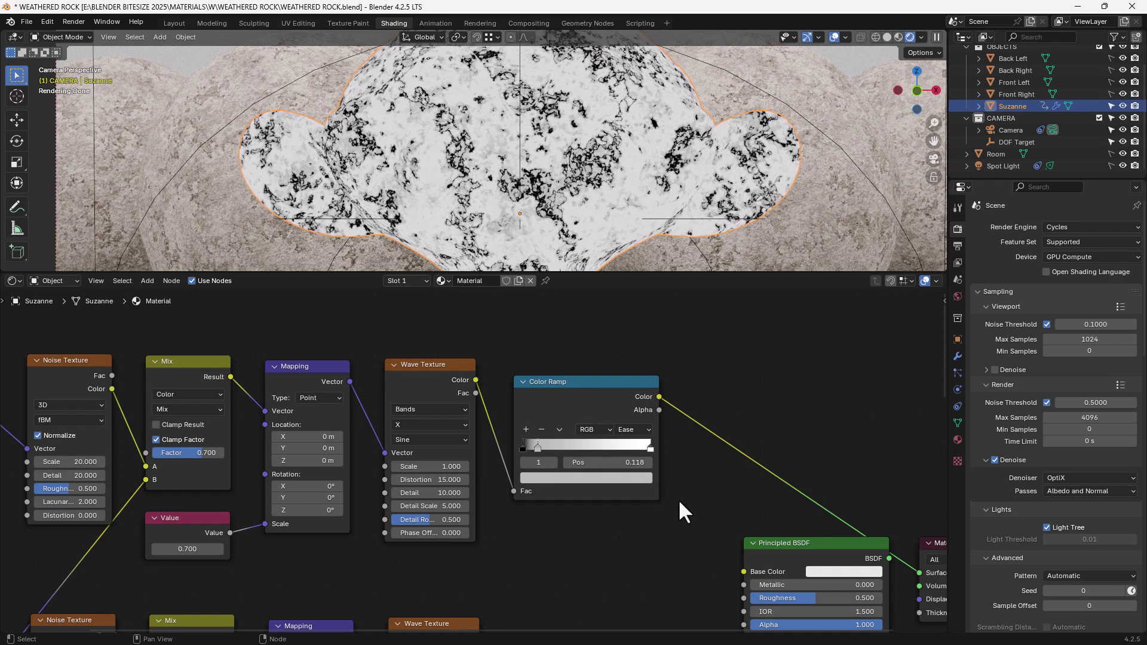
# - Add a Color Ramp node to the second row, placed just after its Wave Texture
pyautogui.scroll(-2, 678, 512)
pyautogui.moveTo(647, 545); pyautogui.dragTo(687, 362, button='middle')
pyautogui.scroll(-1, 604, 511)
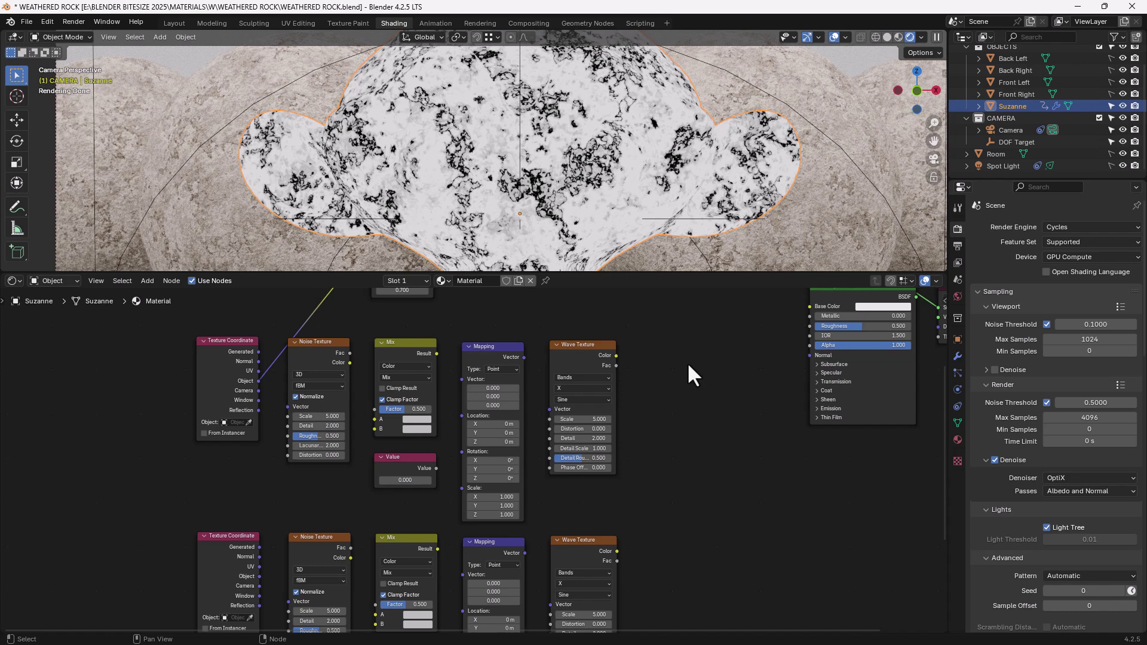
pyautogui.hotkey('shift', 'a')
pyautogui.click(687, 363)
pyautogui.write('col')
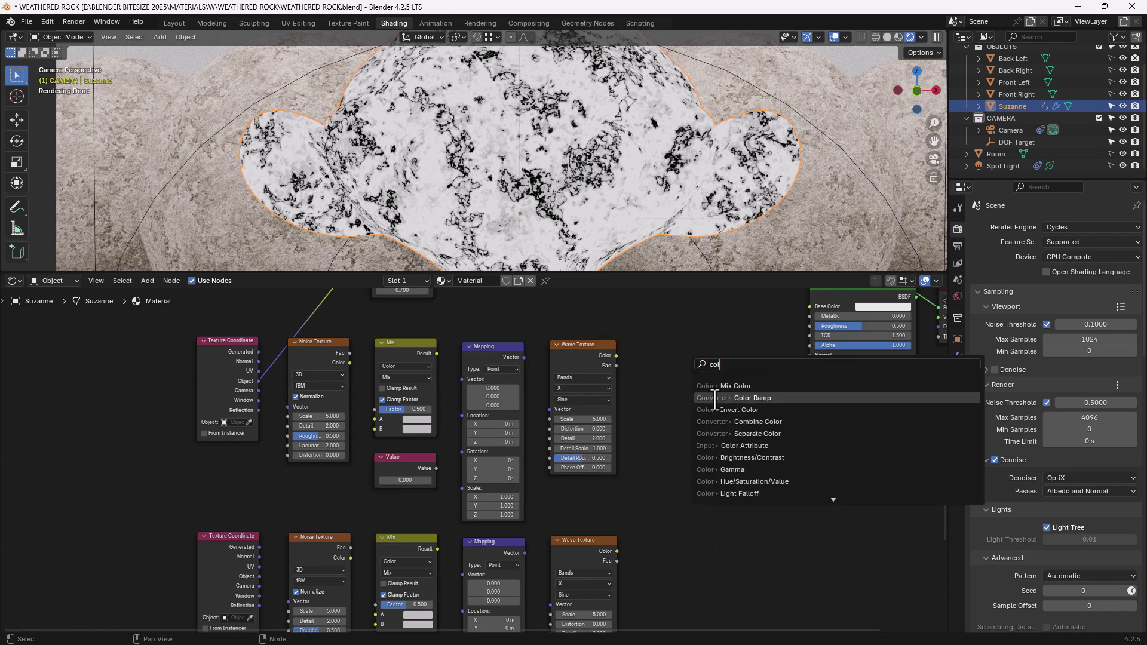
pyautogui.click(717, 398)
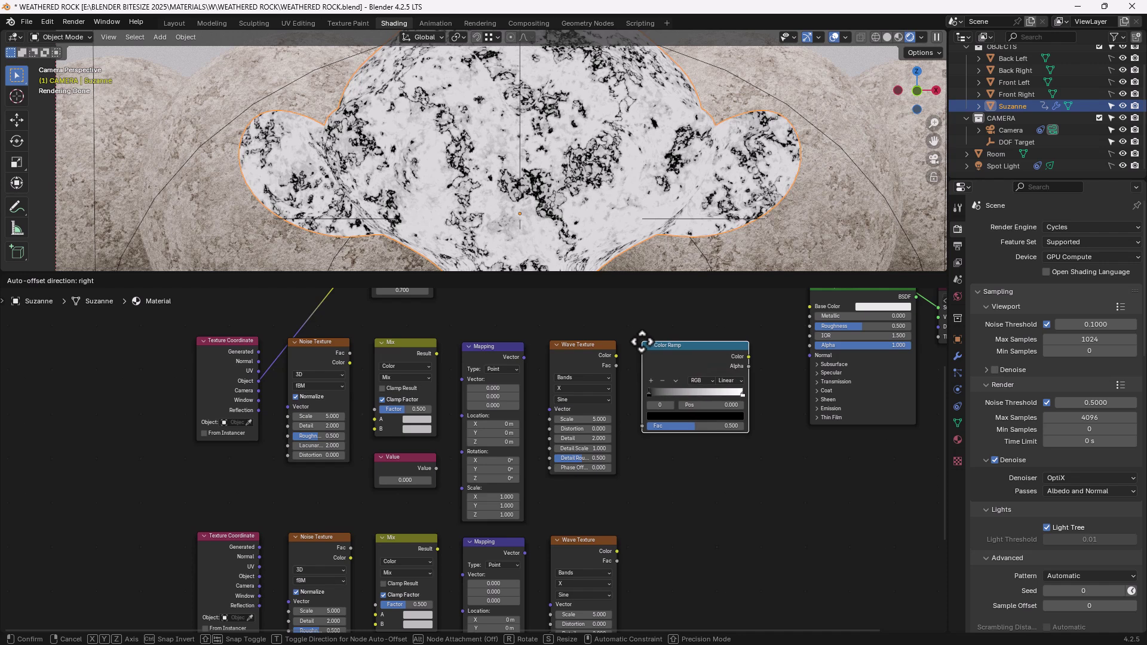
pyautogui.click(642, 342)
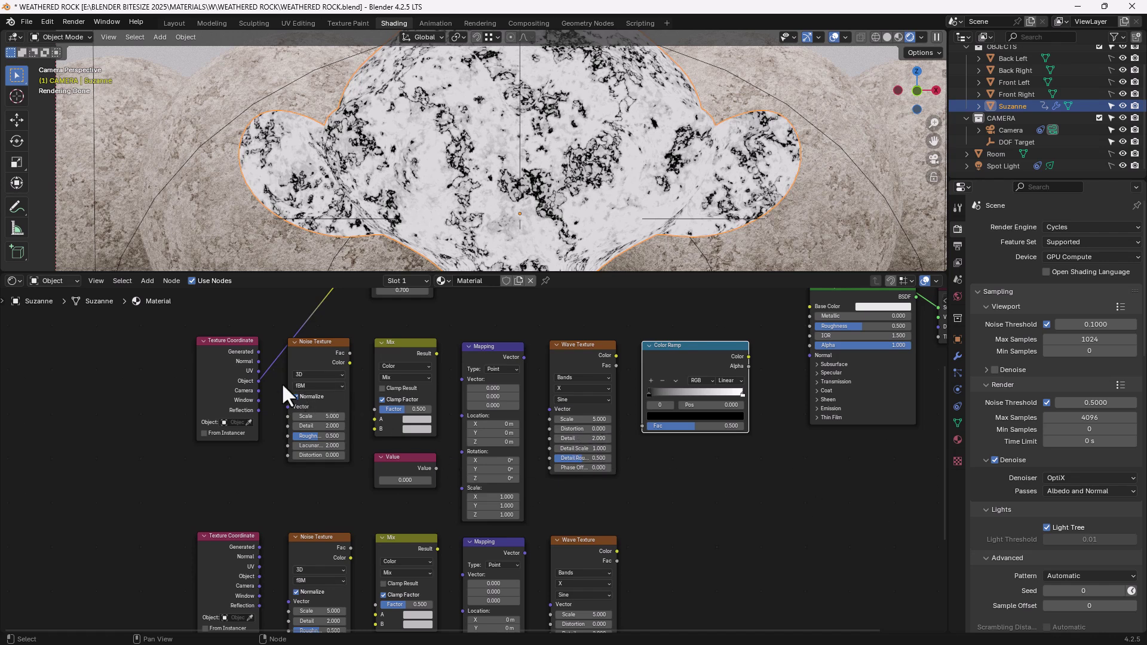
# - Connect the second row's Object coordinates to Noise Texture Vector, Noise Color to Mix A, and the third row's Object coordinates to Mix B
pyautogui.moveTo(256, 378); pyautogui.dragTo(272, 378)
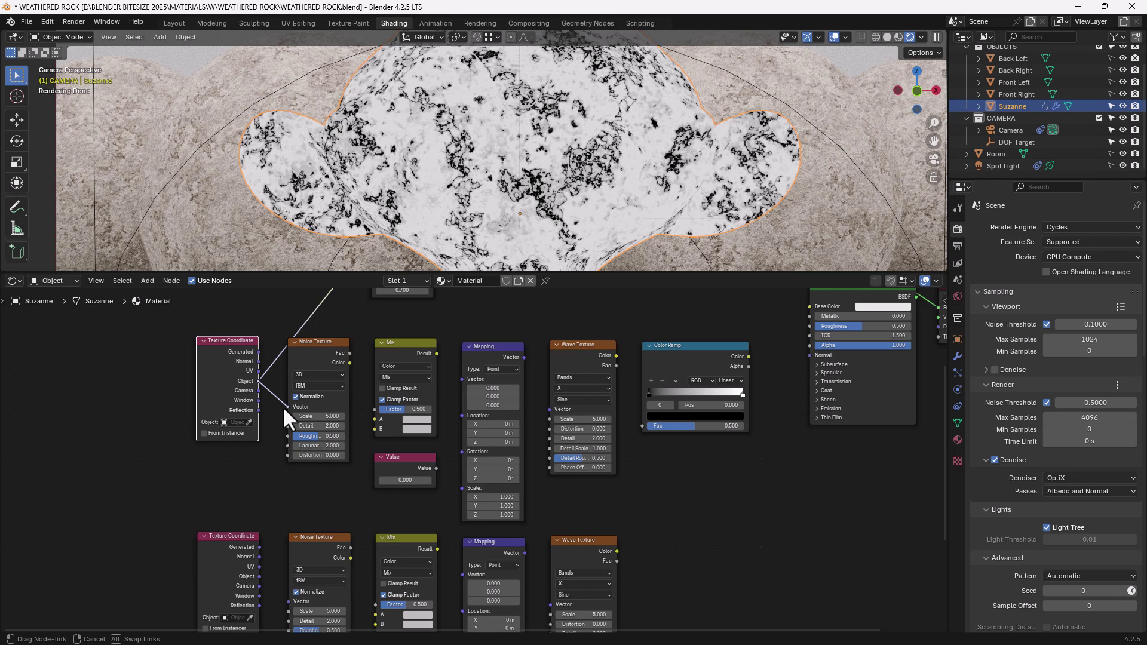
pyautogui.moveTo(284, 407); pyautogui.dragTo(285, 407)
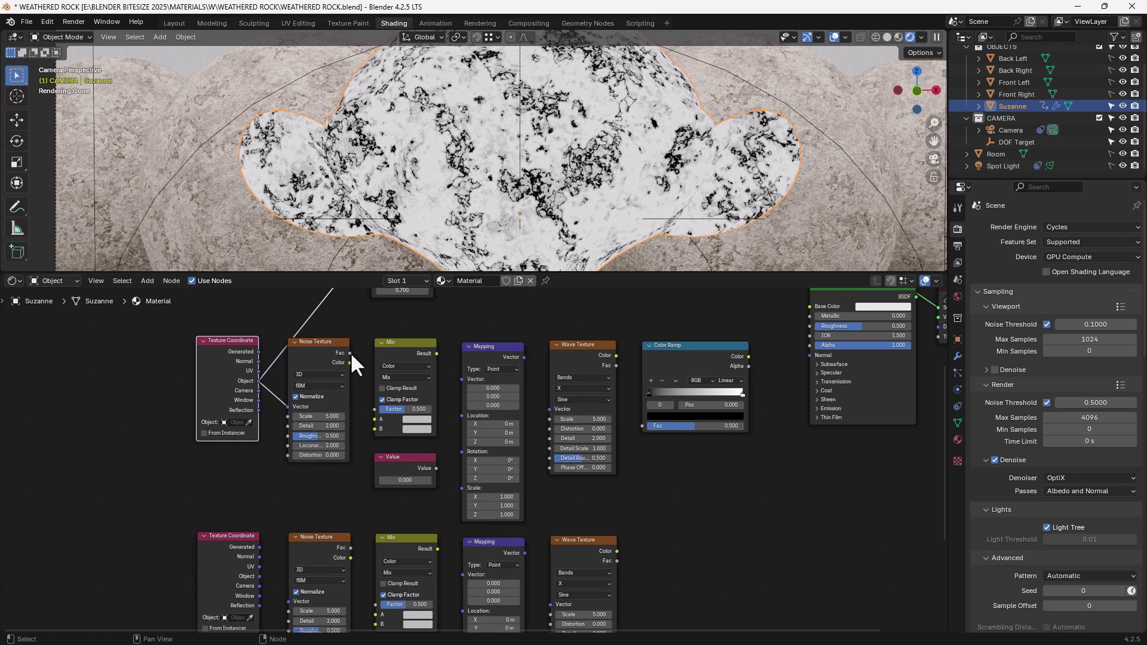
pyautogui.moveTo(348, 362); pyautogui.dragTo(375, 420)
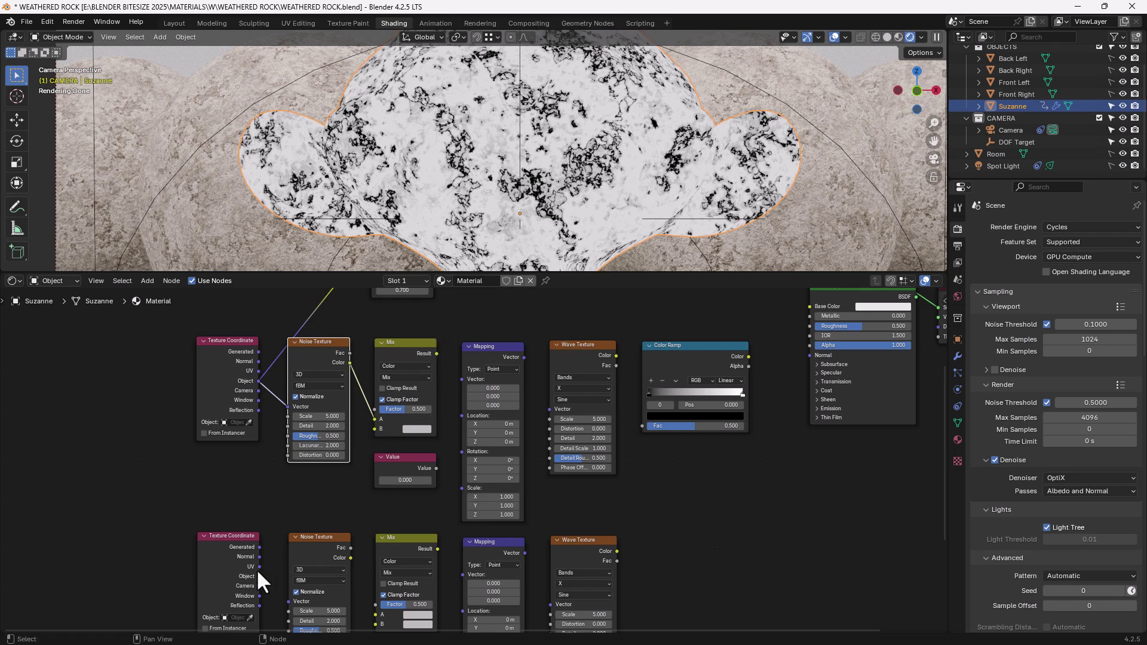
pyautogui.moveTo(259, 576); pyautogui.dragTo(371, 436)
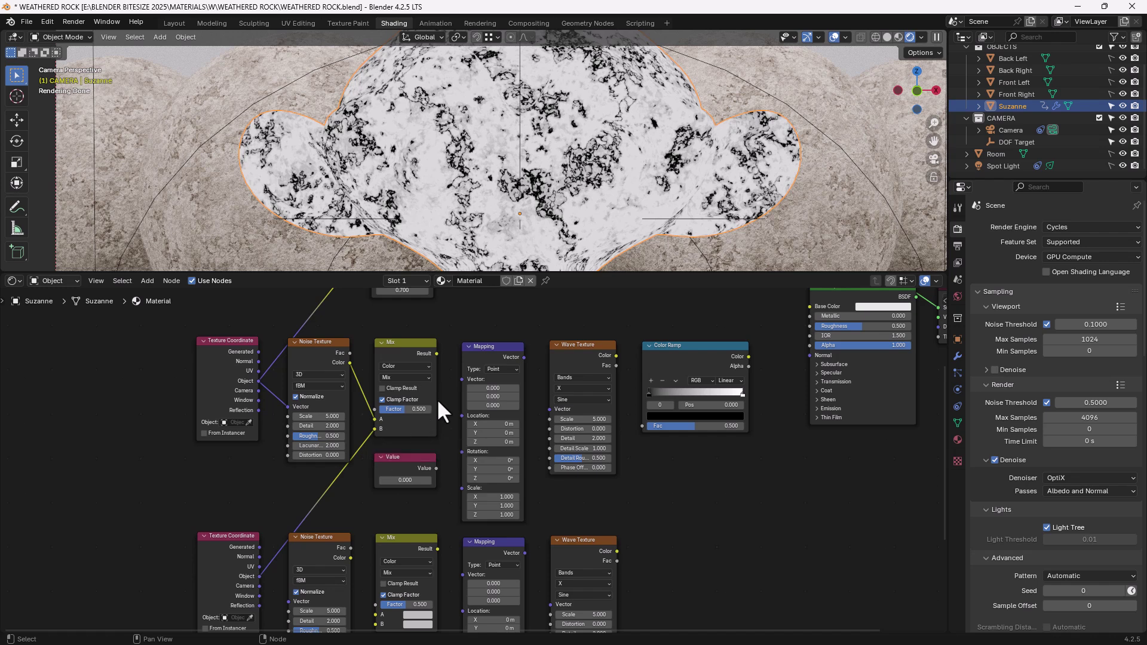
# - Link the second row's Mix Result and Value to Mapping Vector and Scale, chain Mapping through Wave Texture to the Color Ramp, and preview the ramp
pyautogui.moveTo(435, 353); pyautogui.dragTo(455, 379)
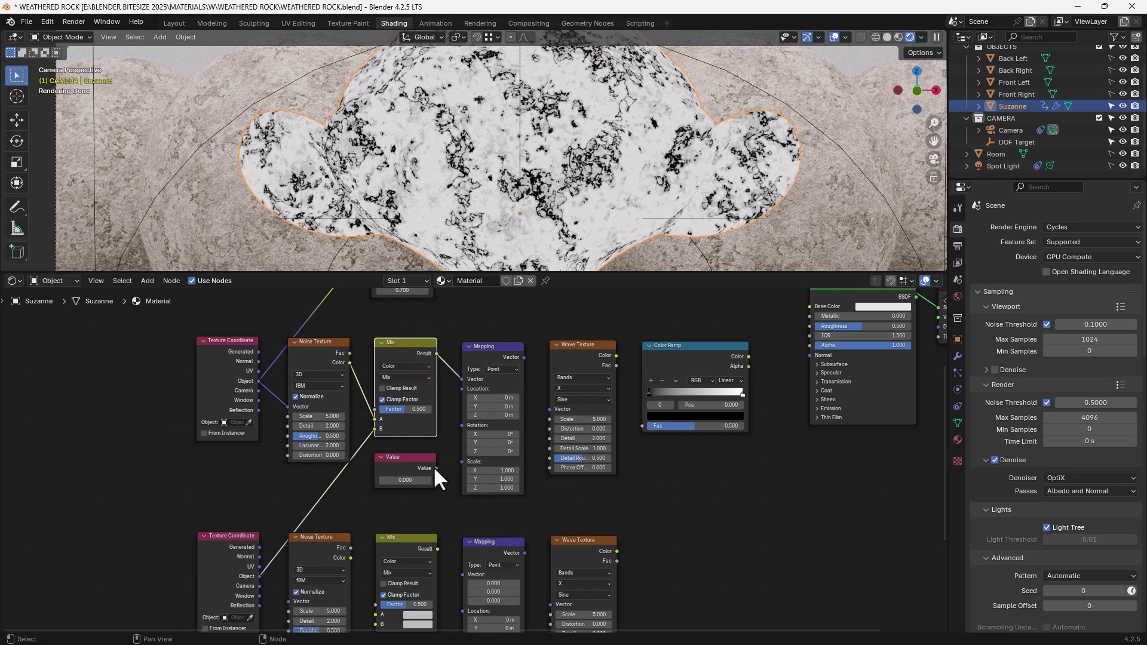
pyautogui.moveTo(435, 468)
pyautogui.mouseDown()
pyautogui.moveTo(443, 433)
pyautogui.moveTo(457, 463)
pyautogui.mouseUp()
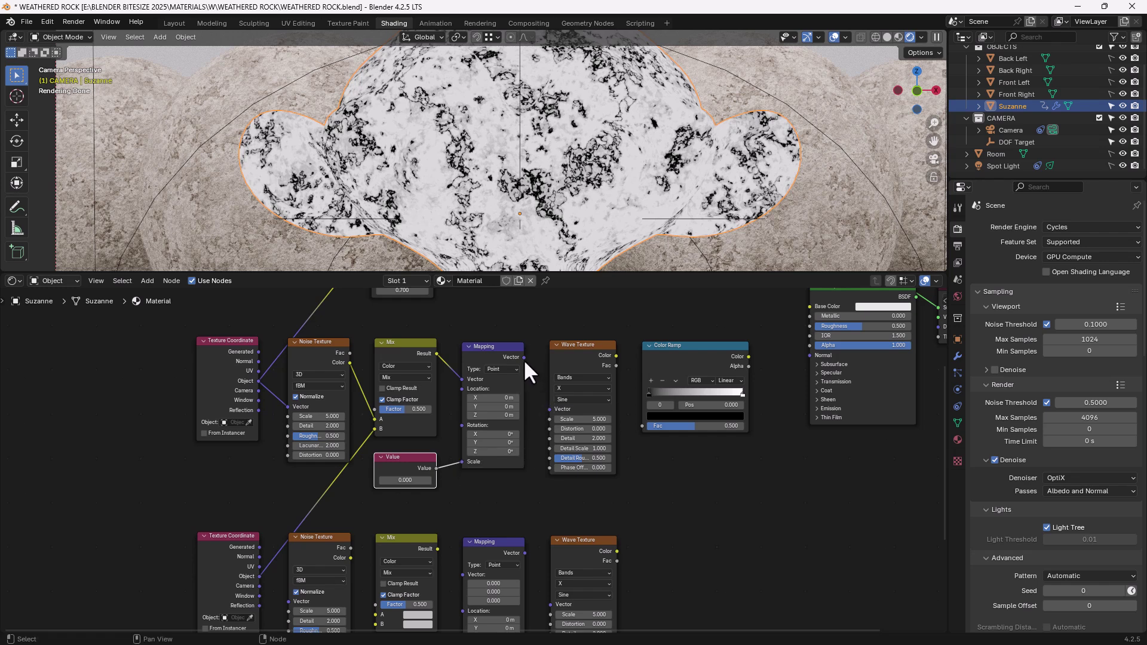
pyautogui.moveTo(524, 357); pyautogui.dragTo(543, 407)
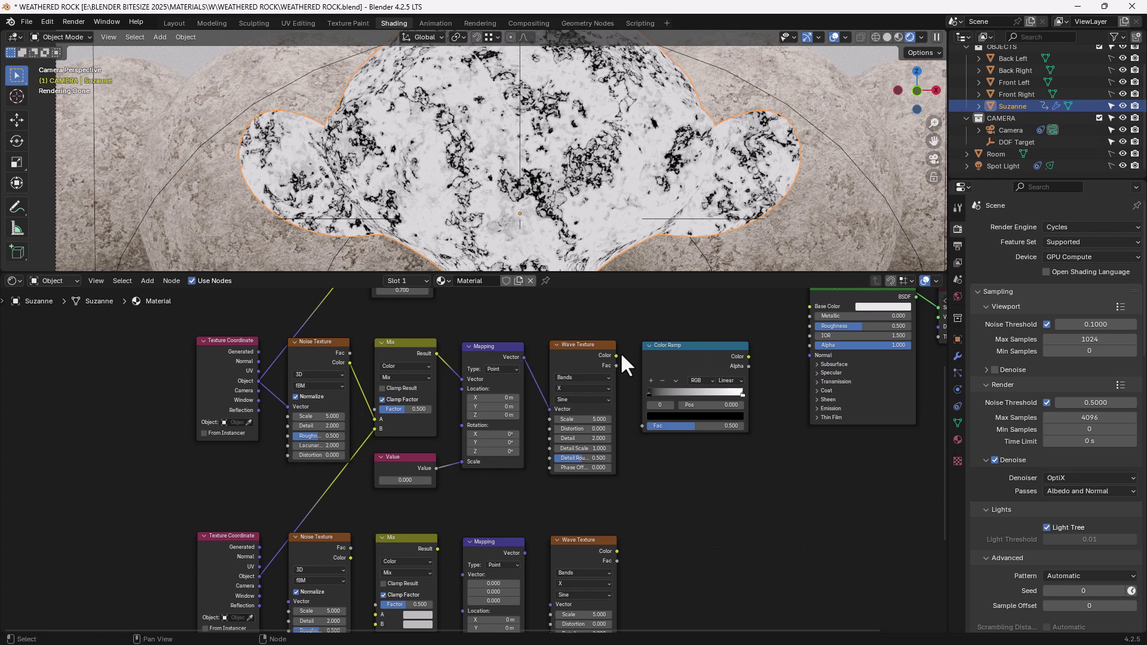
pyautogui.moveTo(616, 355); pyautogui.dragTo(641, 426)
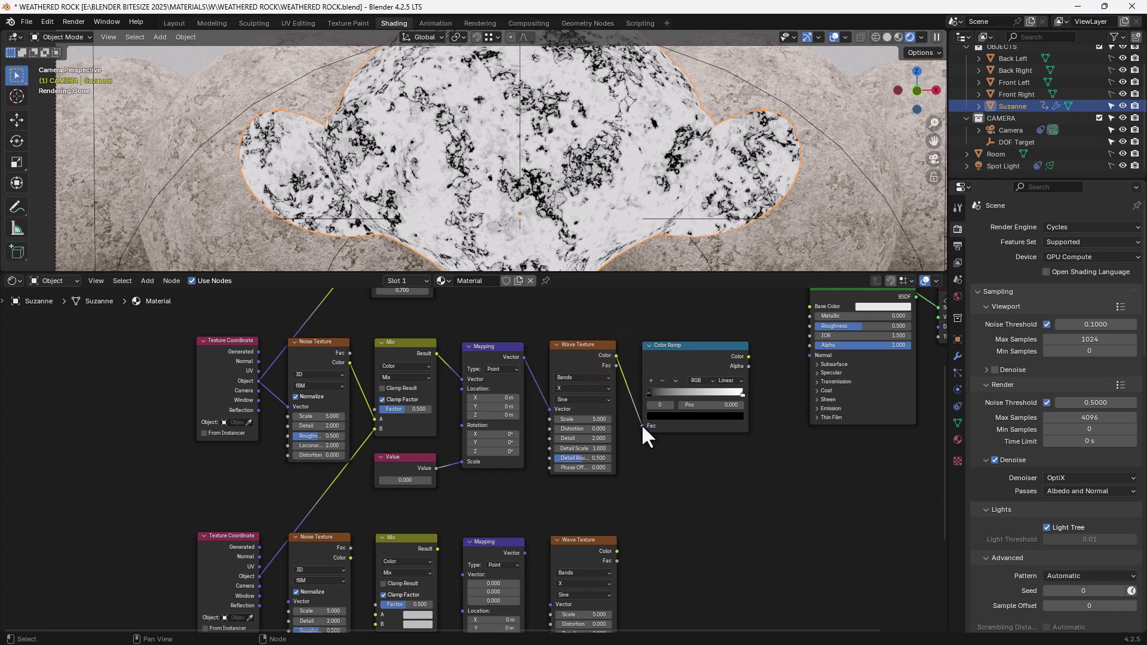
pyautogui.keyDown('ctrl'); pyautogui.keyDown('shift'); pyautogui.click(686, 357); pyautogui.keyUp('shift'); pyautogui.keyUp('ctrl')
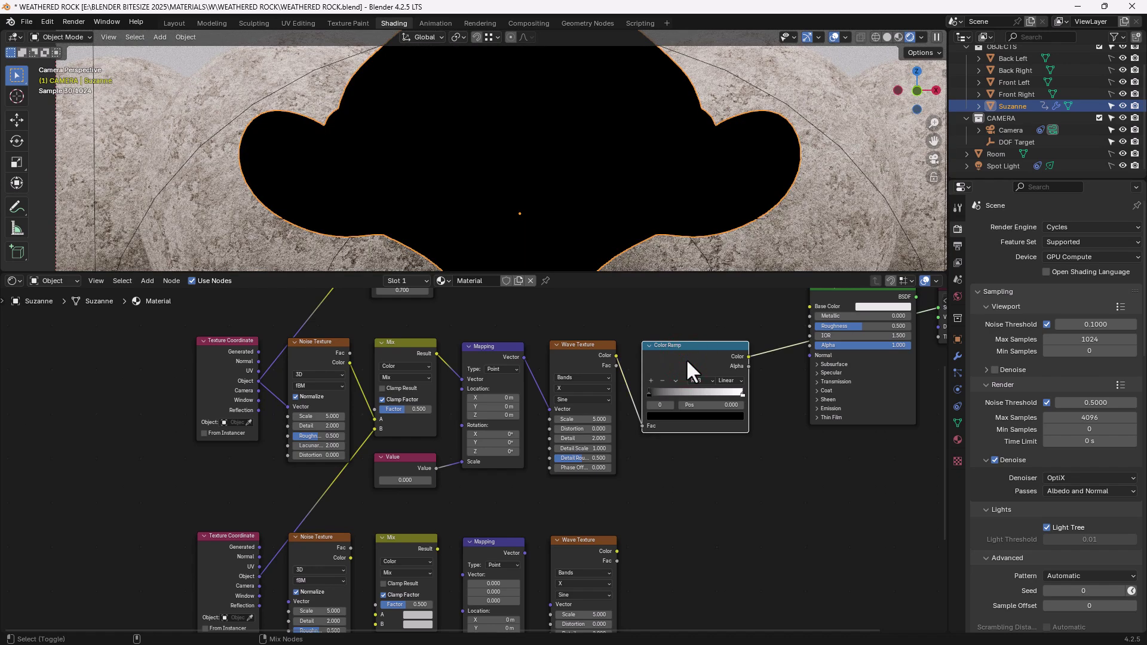
# - Add a middle stop to the second Color Ramp, use Ease interpolation, shift that stop toward the black end and move black to about 0.059
pyautogui.scroll(2, 281, 415)
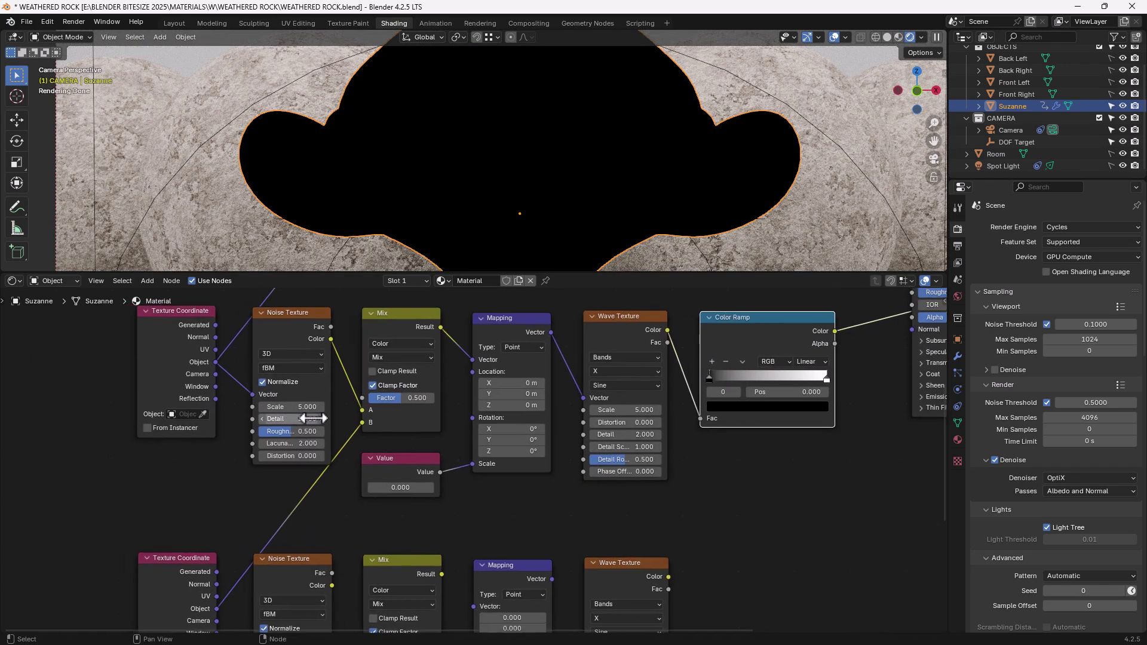
pyautogui.moveTo(312, 418); pyautogui.dragTo(343, 417, button='middle')
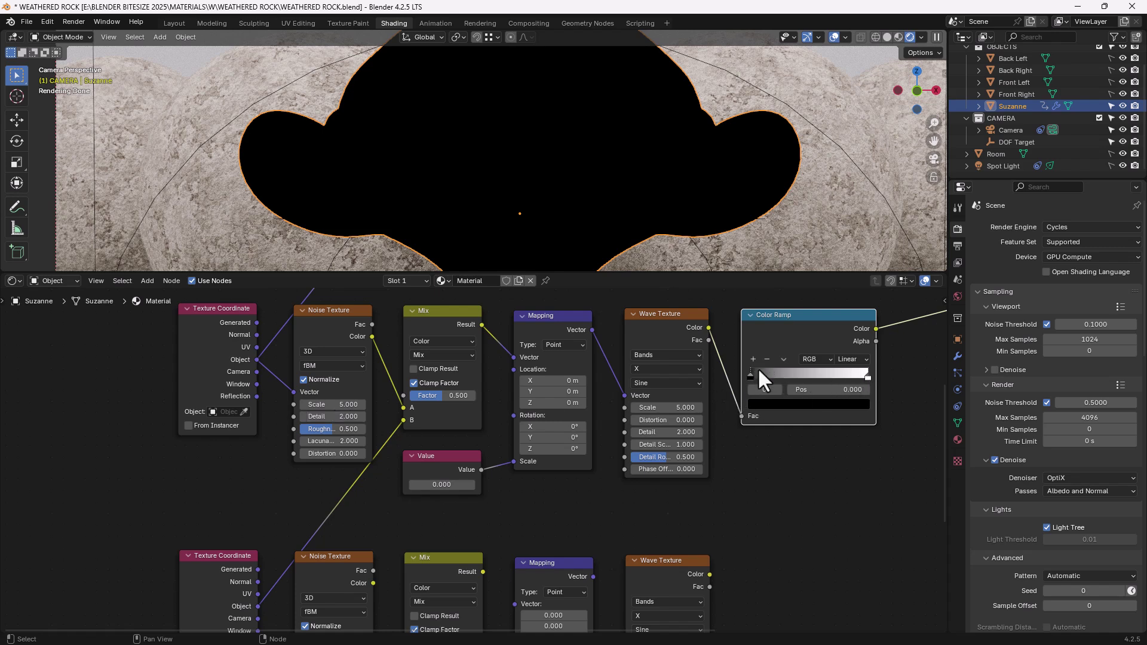
pyautogui.scroll(1, 777, 369)
pyautogui.moveTo(777, 369); pyautogui.dragTo(694, 400, button='middle')
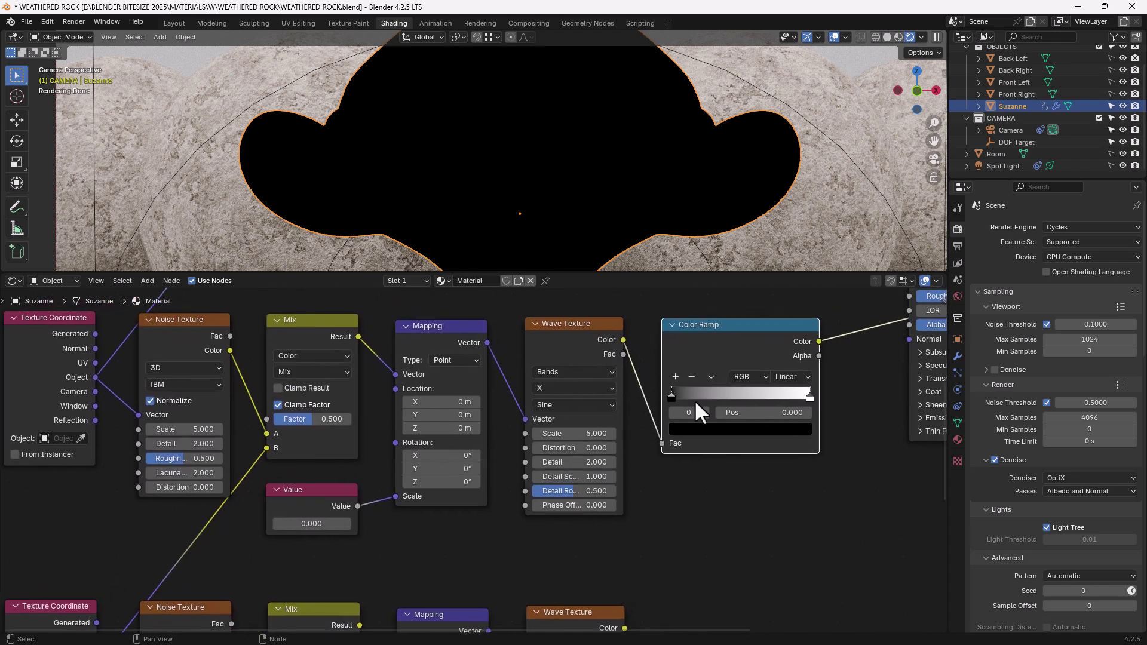
pyautogui.click(675, 377)
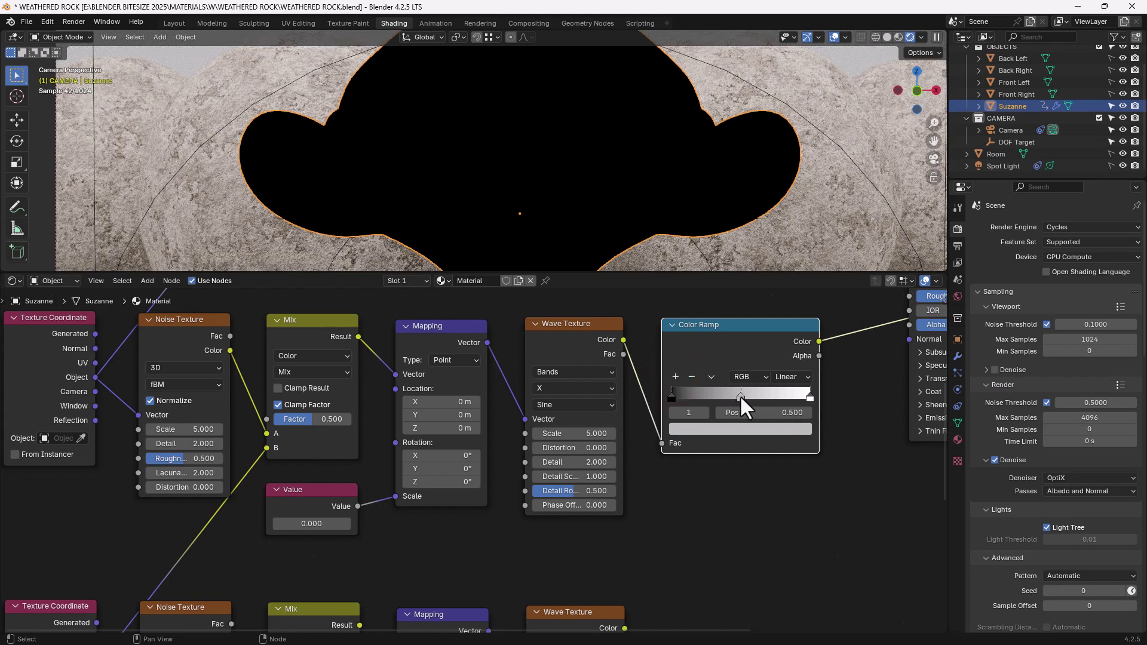
pyautogui.click(787, 377)
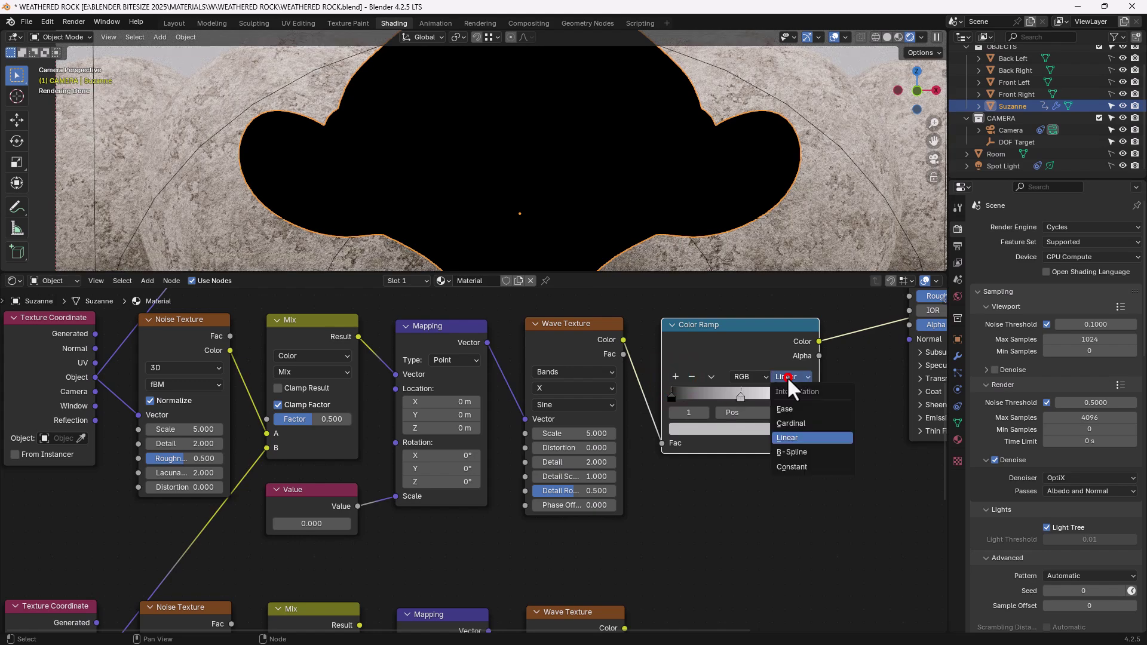
pyautogui.click(784, 404)
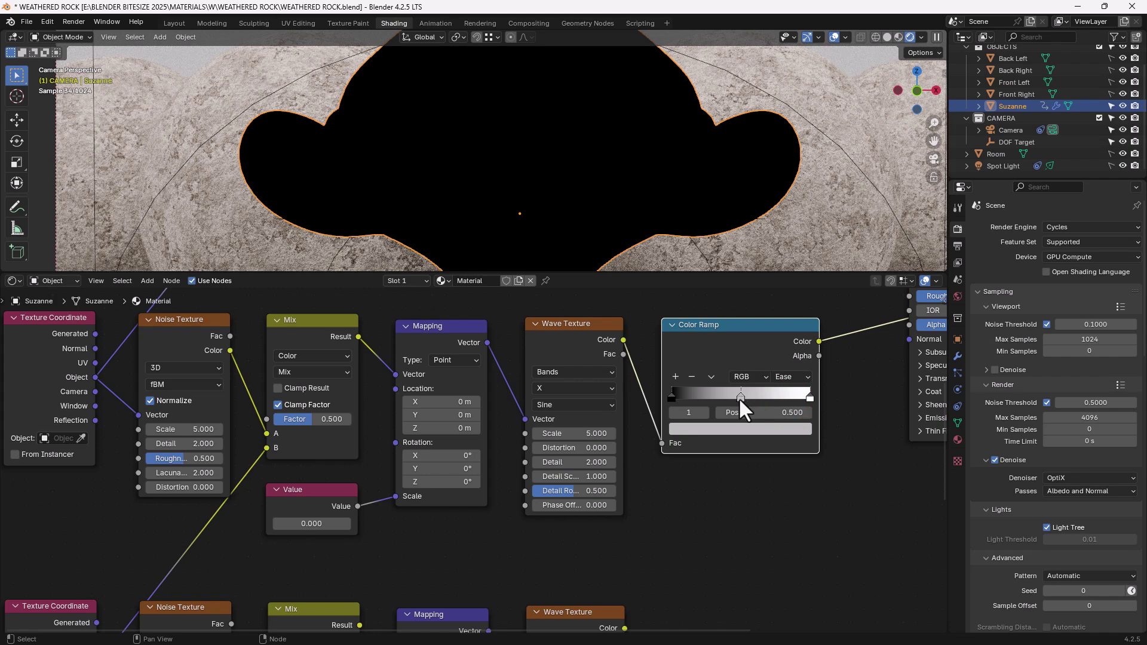
pyautogui.moveTo(738, 396); pyautogui.dragTo(679, 394)
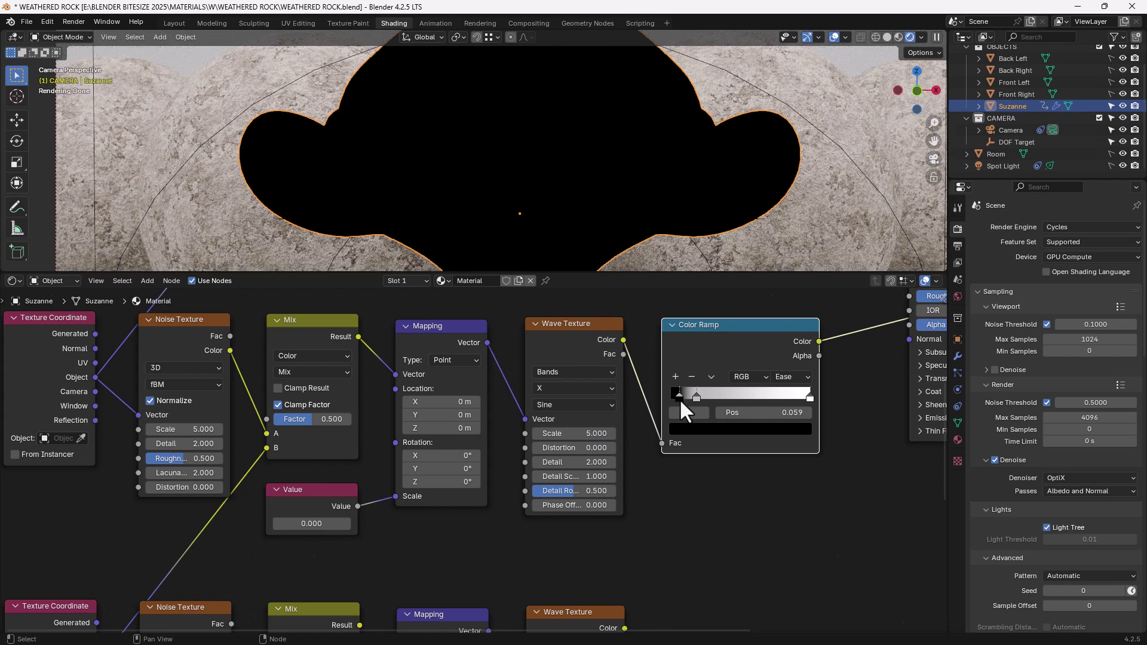
# - Set the second row's Noise Texture to Scale 20 and Detail 20
pyautogui.moveTo(203, 433); pyautogui.dragTo(241, 440, button='middle')
pyautogui.click(241, 439)
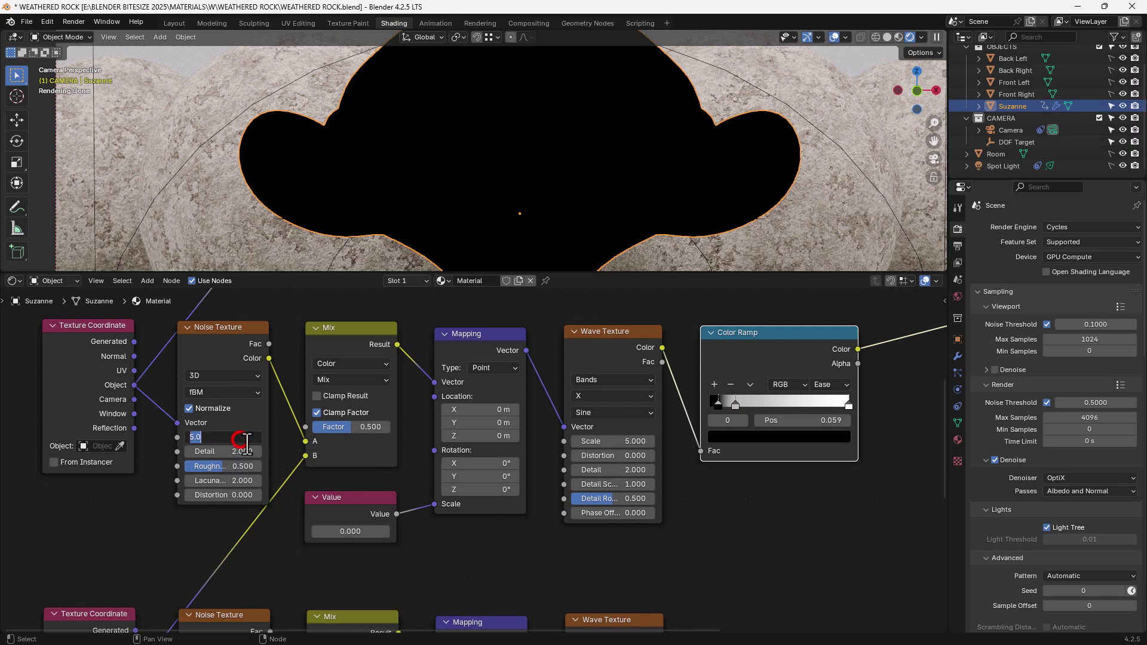
pyautogui.write('20')
pyautogui.press('Tab')
pyautogui.write('20')
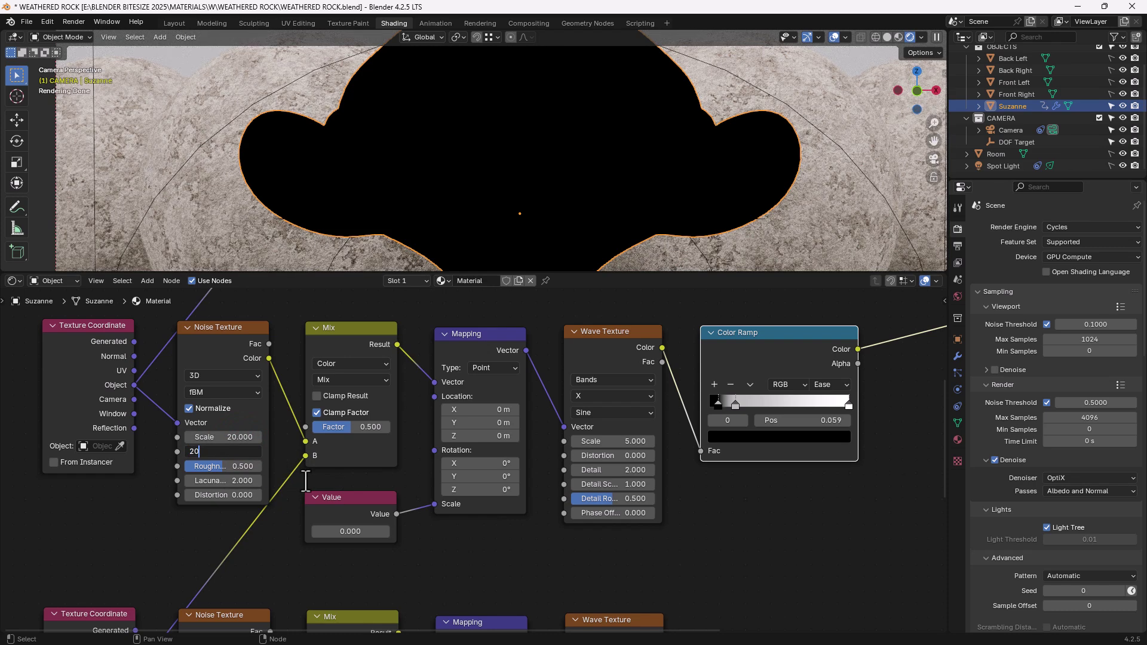
pyautogui.press('Return')
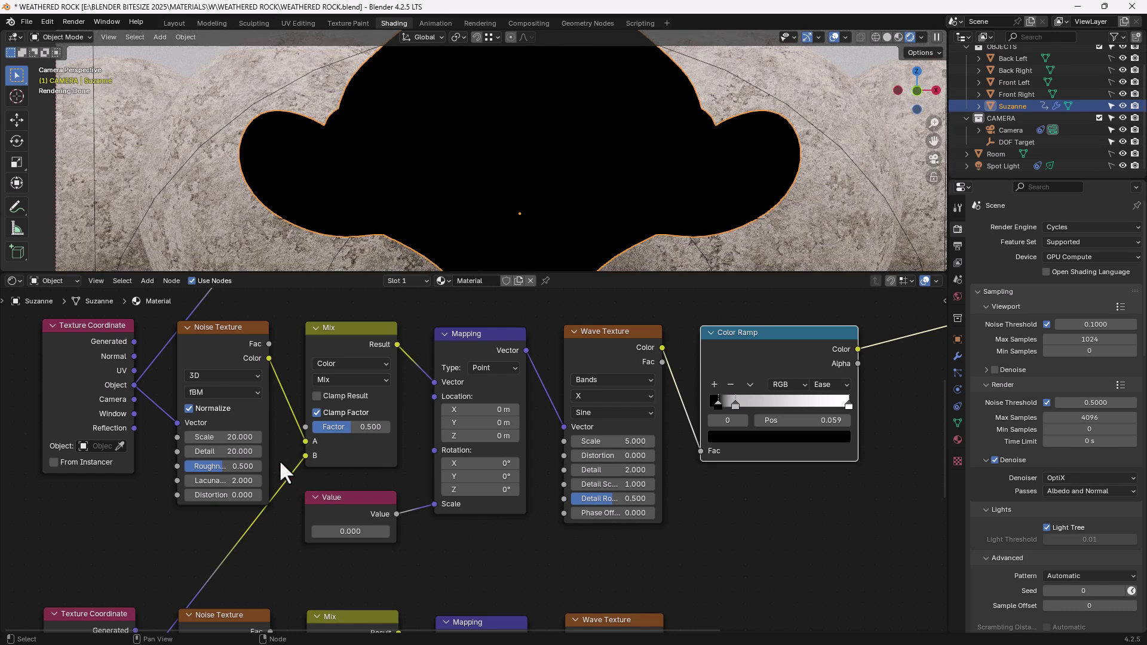
# - Set the second row's Mix Factor to 0.6 and its Value node to 0.7
pyautogui.click(343, 429)
pyautogui.write('0.6')
pyautogui.press('Return')
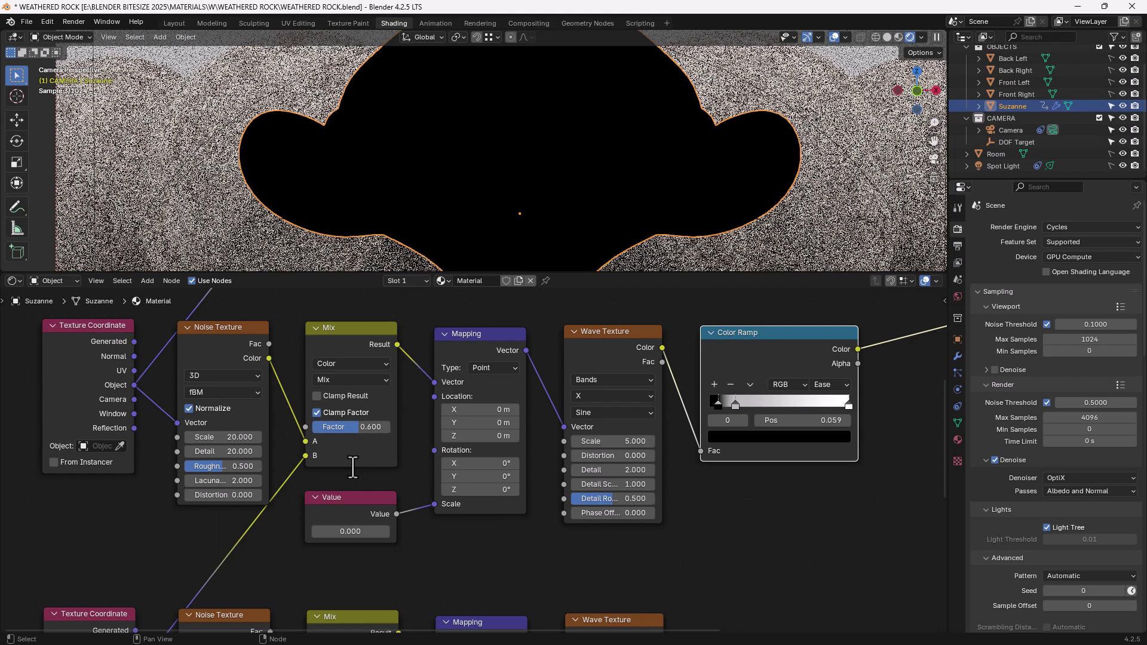
pyautogui.click(363, 532)
pyautogui.write('0.7')
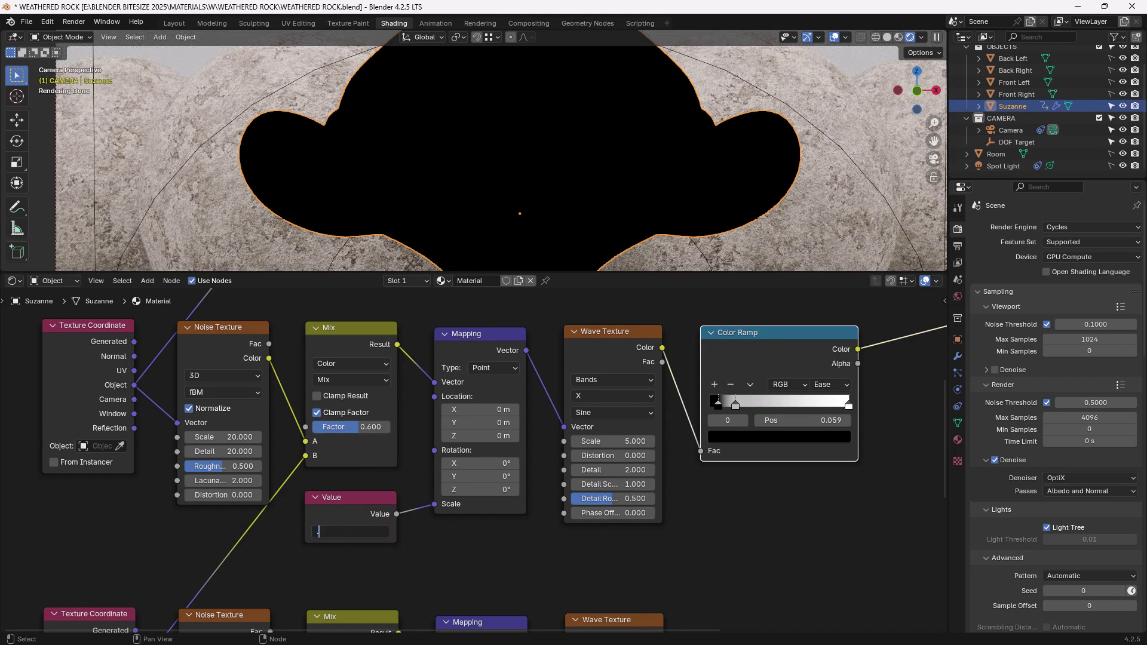
pyautogui.press('Return')
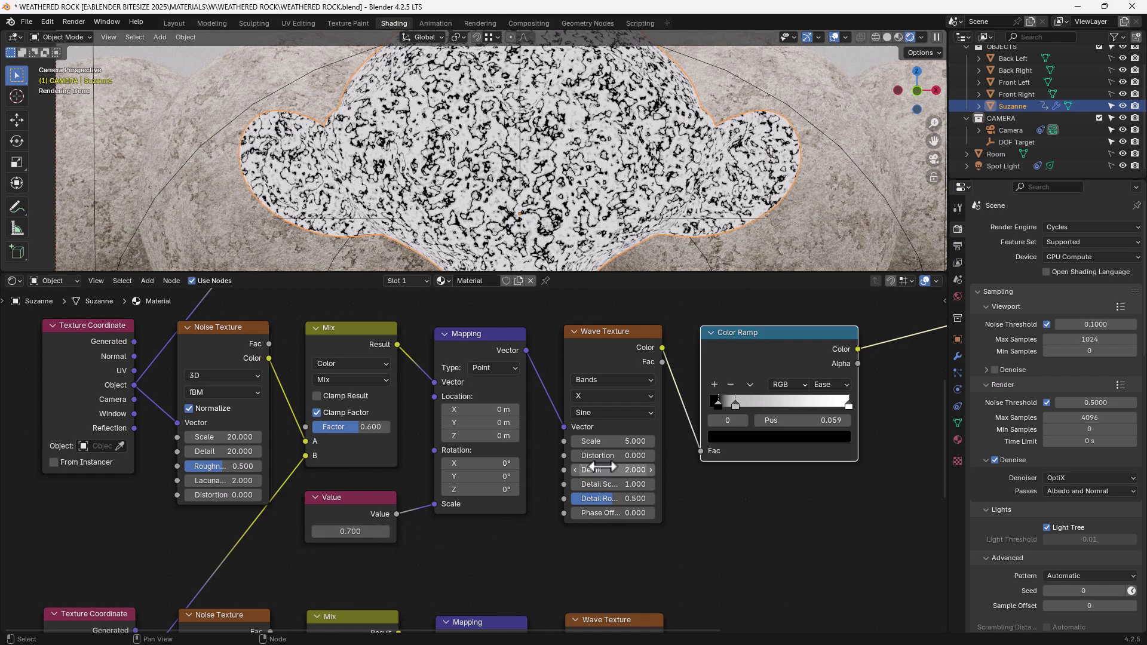
# - Change the second row's Wave Texture to Diagonal bands direction with a Triangle wave profile
pyautogui.click(607, 396)
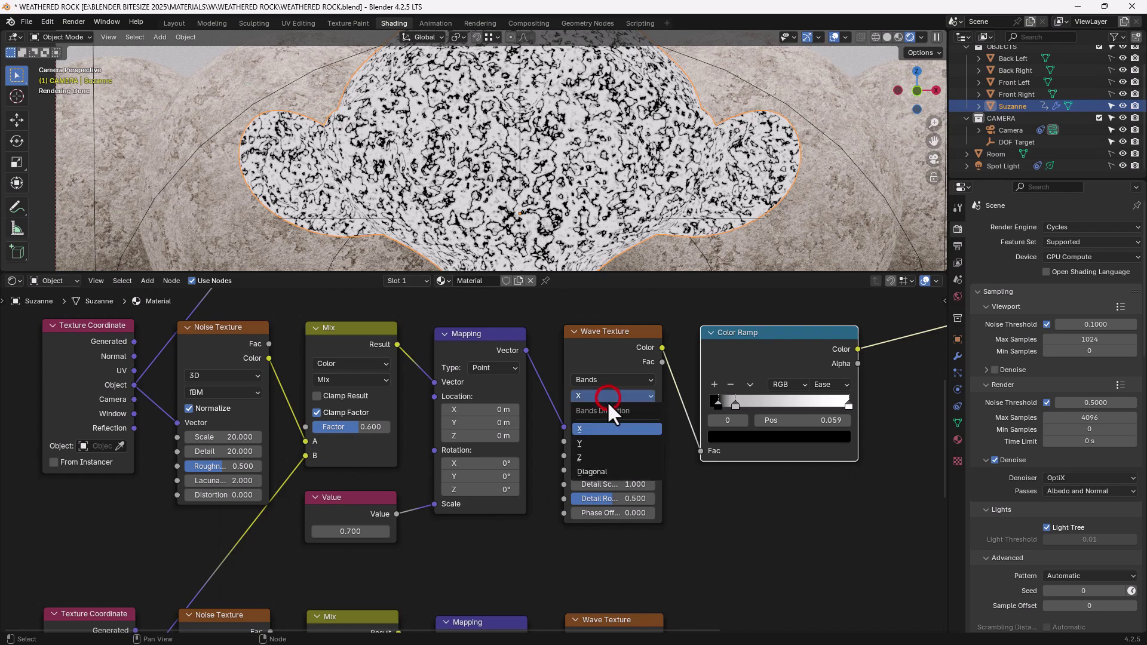
pyautogui.click(603, 471)
pyautogui.click(604, 412)
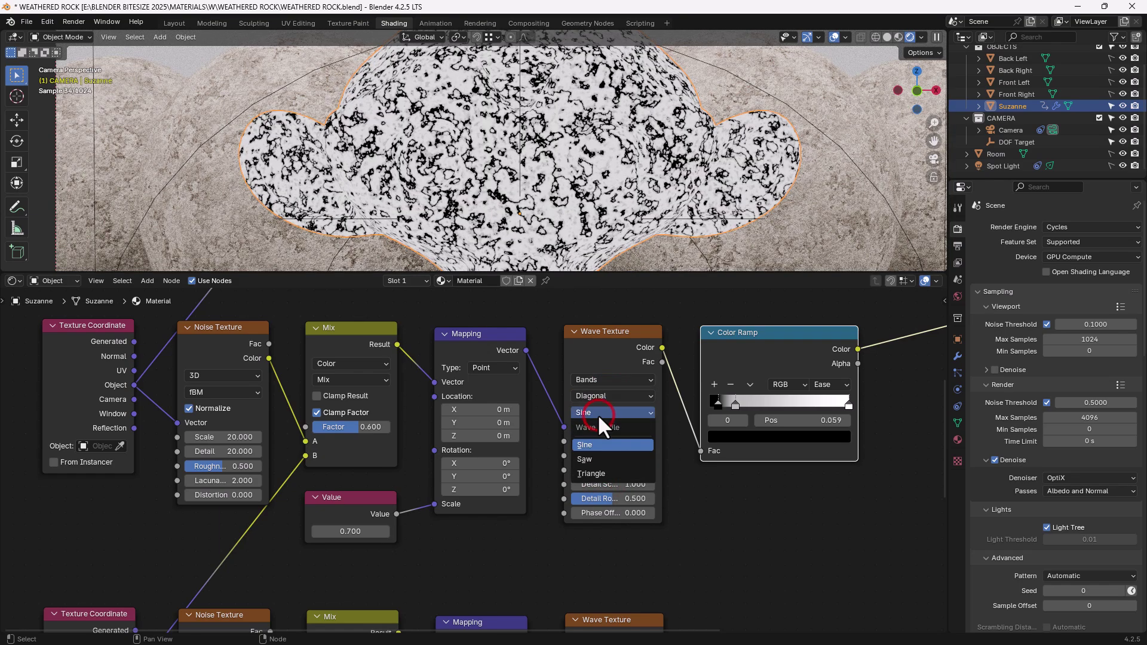
pyautogui.click(594, 473)
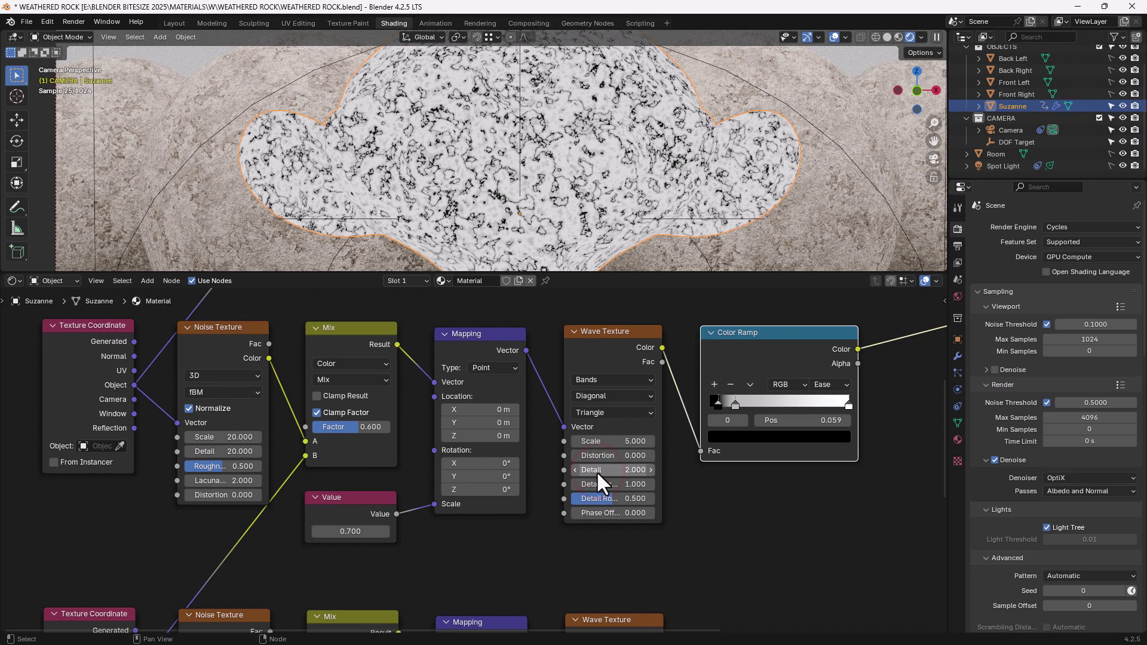
# - Set the second row's Wave Texture to Scale 1.5, Distortion 30, Detail 10 and Detail Scale 2
pyautogui.click(597, 443)
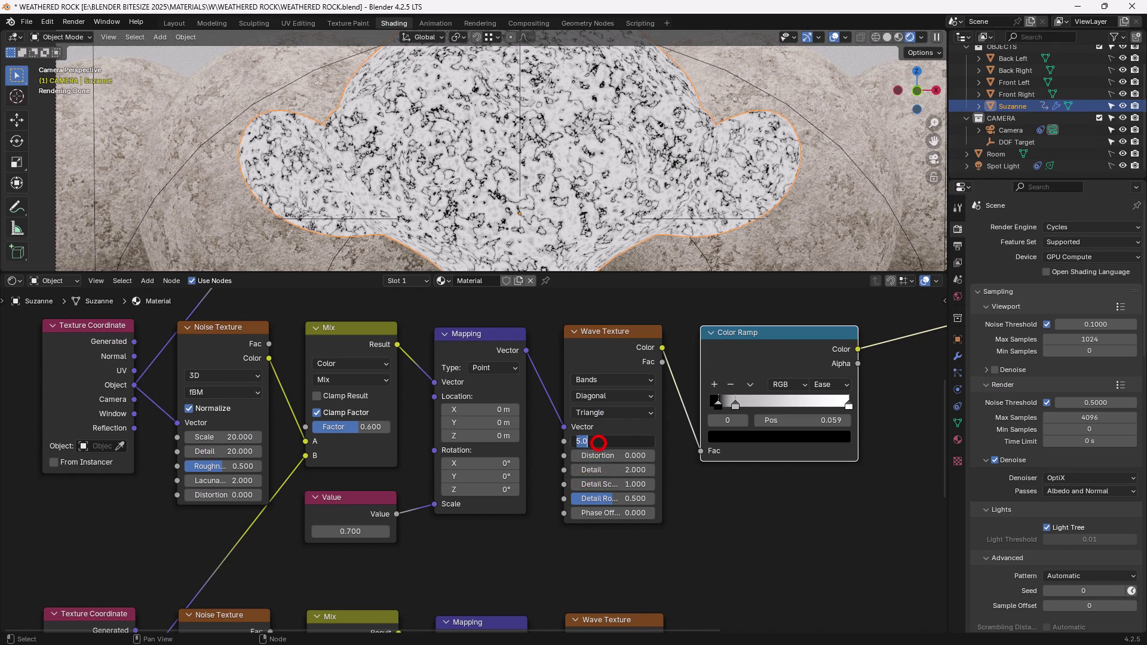
pyautogui.write('1.5')
pyautogui.press('Tab')
pyautogui.write('30')
pyautogui.press('Tab')
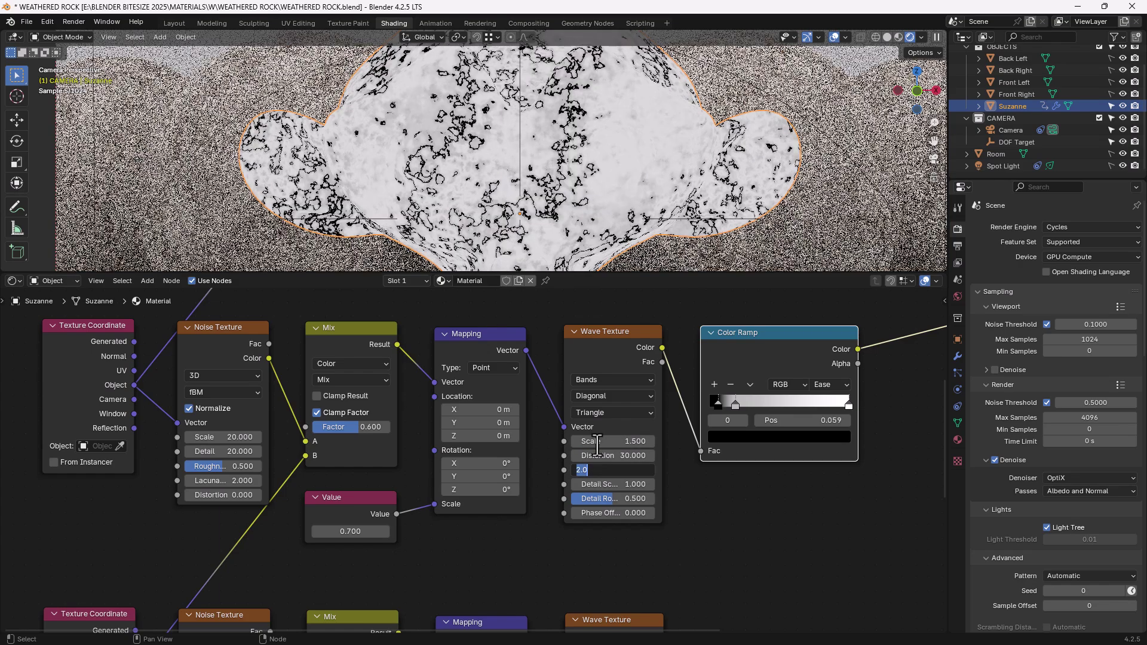
pyautogui.write('10')
pyautogui.press('Tab')
pyautogui.write('2')
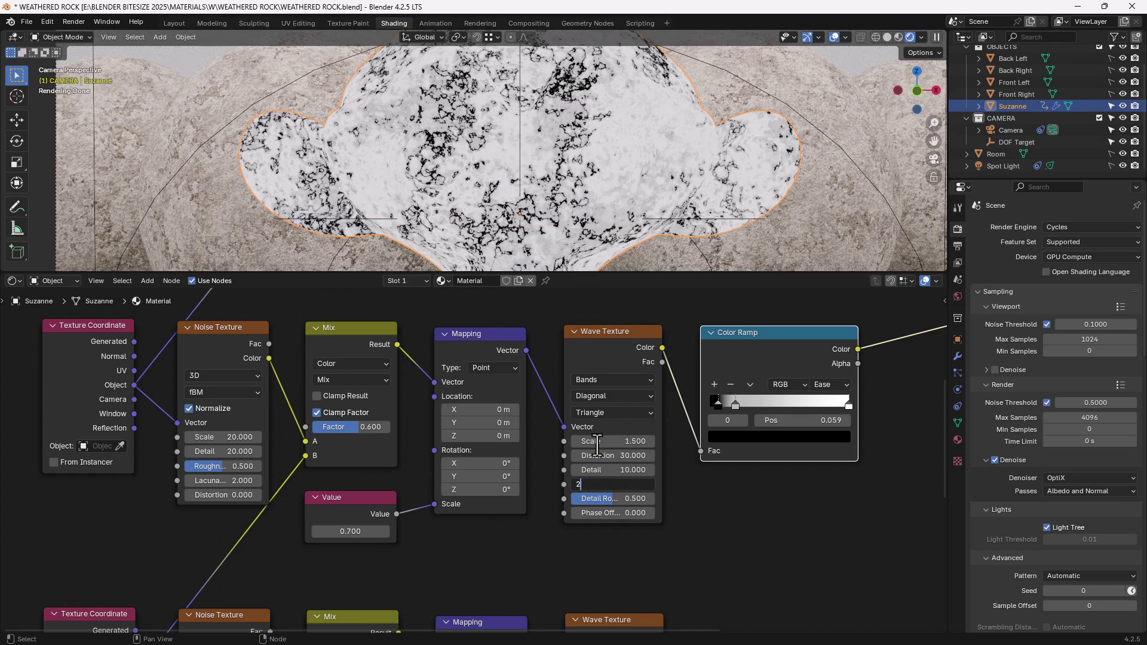
pyautogui.press('Return')
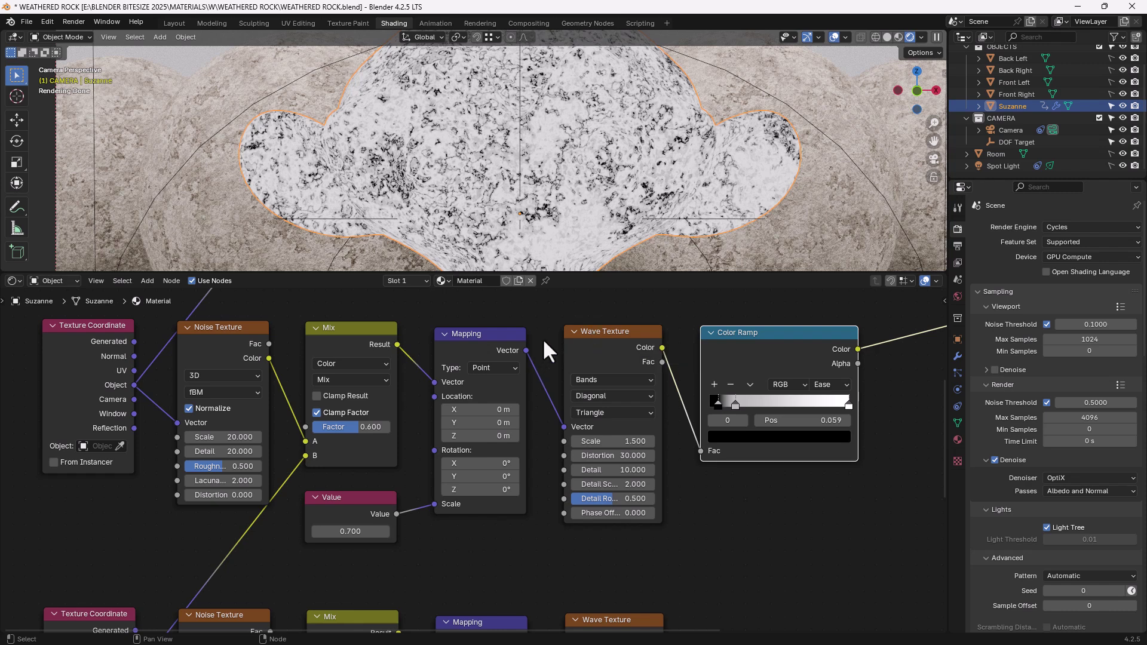
# - Preview the first row's Wave Texture output on the model
pyautogui.moveTo(571, 317); pyautogui.dragTo(566, 486, button='middle')
pyautogui.moveTo(589, 328); pyautogui.dragTo(589, 379, button='middle')
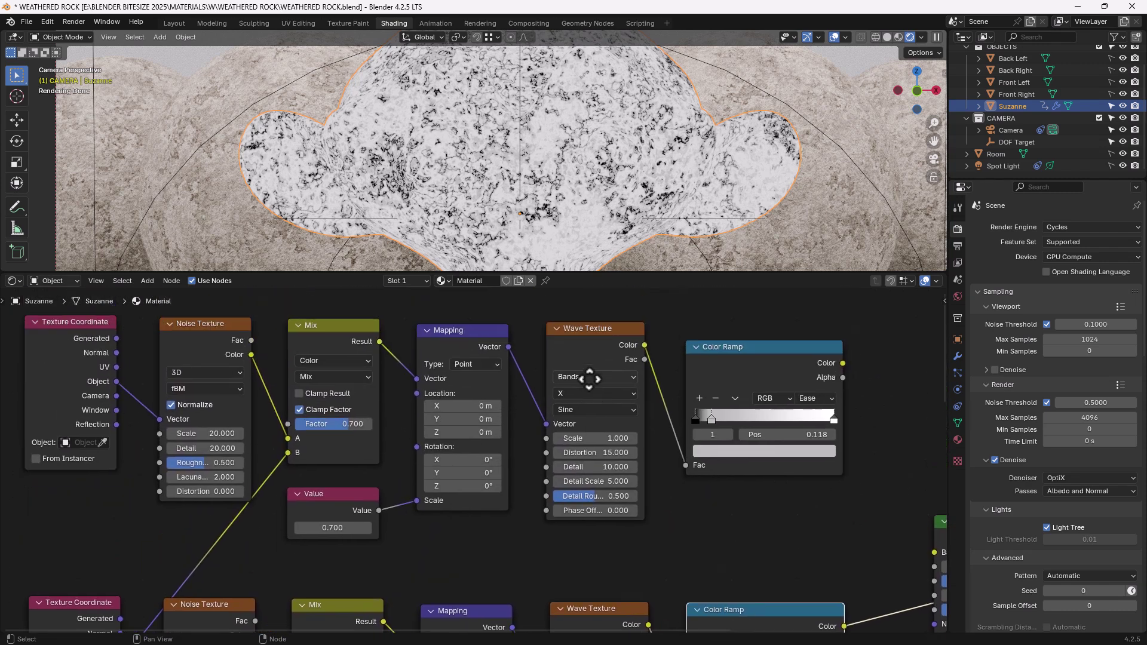
pyautogui.keyDown('ctrl'); pyautogui.keyDown('shift'); pyautogui.click(584, 350); pyautogui.keyUp('shift'); pyautogui.keyUp('ctrl')
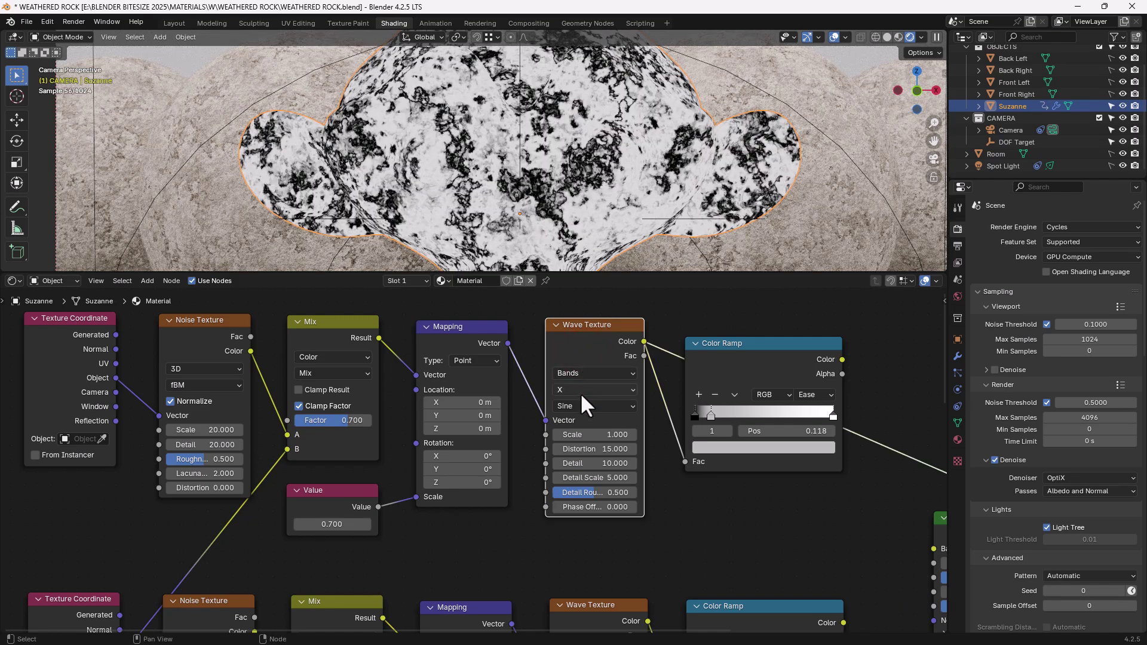
# - Change the first row's Wave Texture to Z bands direction with a Saw wave profile
pyautogui.click(579, 391)
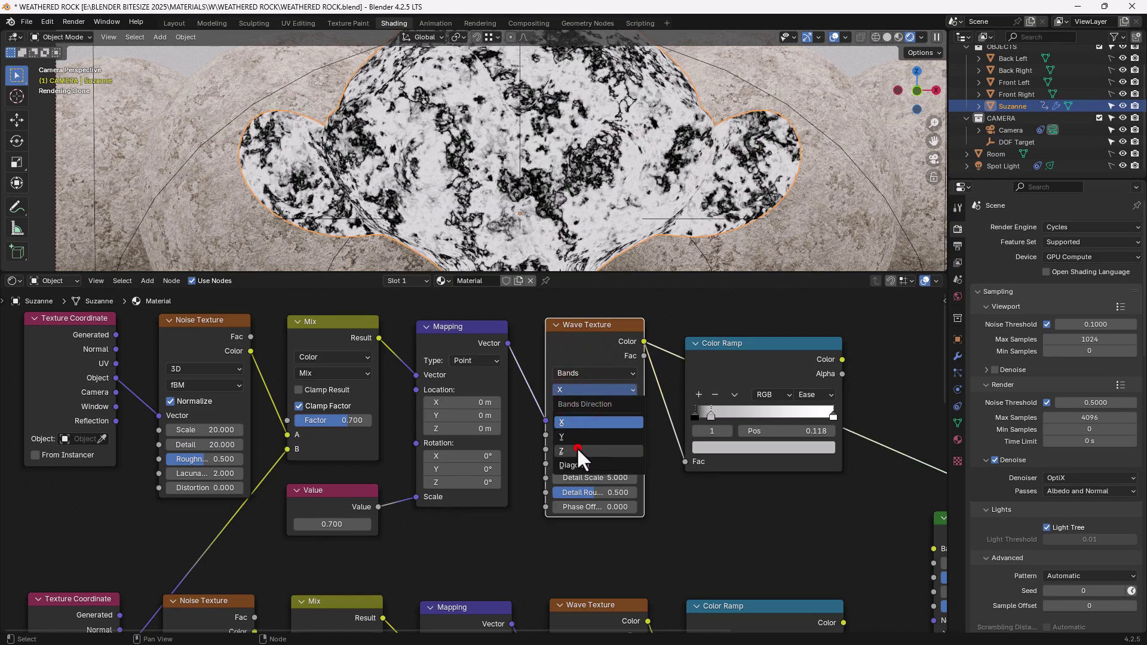
pyautogui.click(576, 449)
pyautogui.click(579, 405)
pyautogui.click(579, 453)
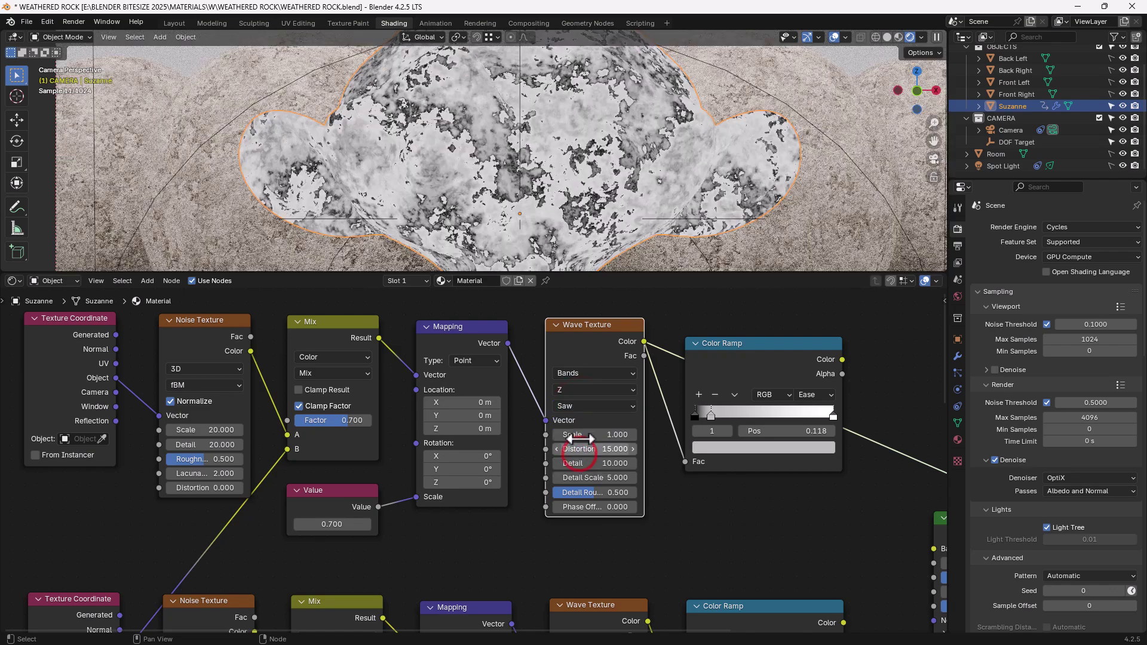
# - Preview the second row's Color Ramp output on the model
pyautogui.scroll(-4, 646, 436)
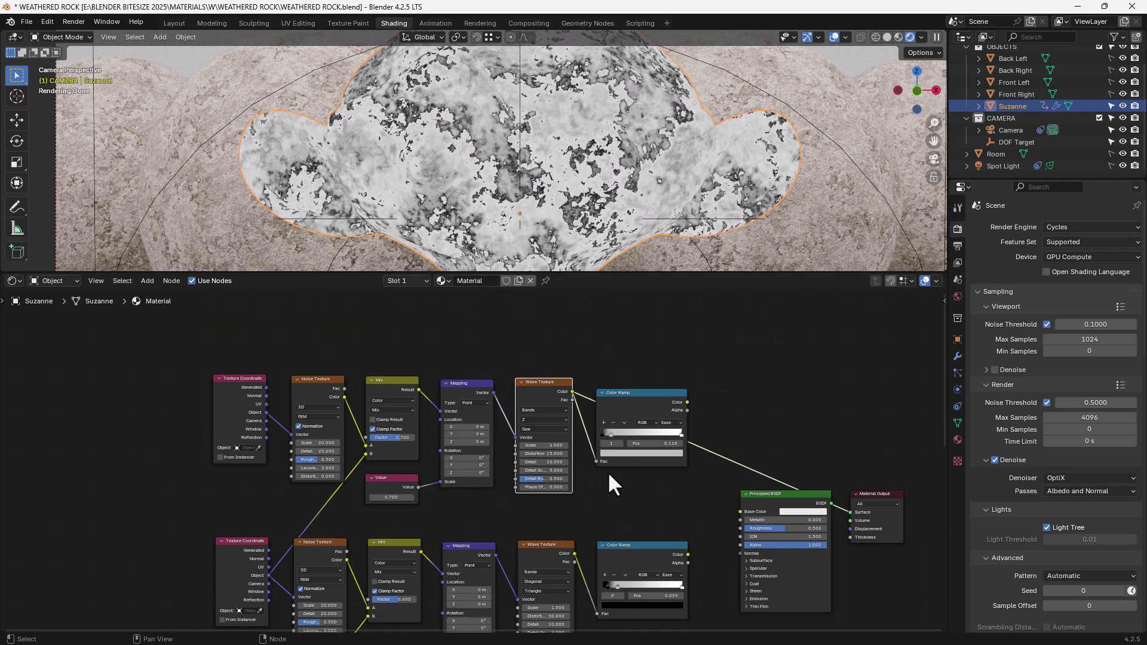
pyautogui.scroll(4, 608, 472)
pyautogui.moveTo(634, 508); pyautogui.dragTo(635, 418, button='middle')
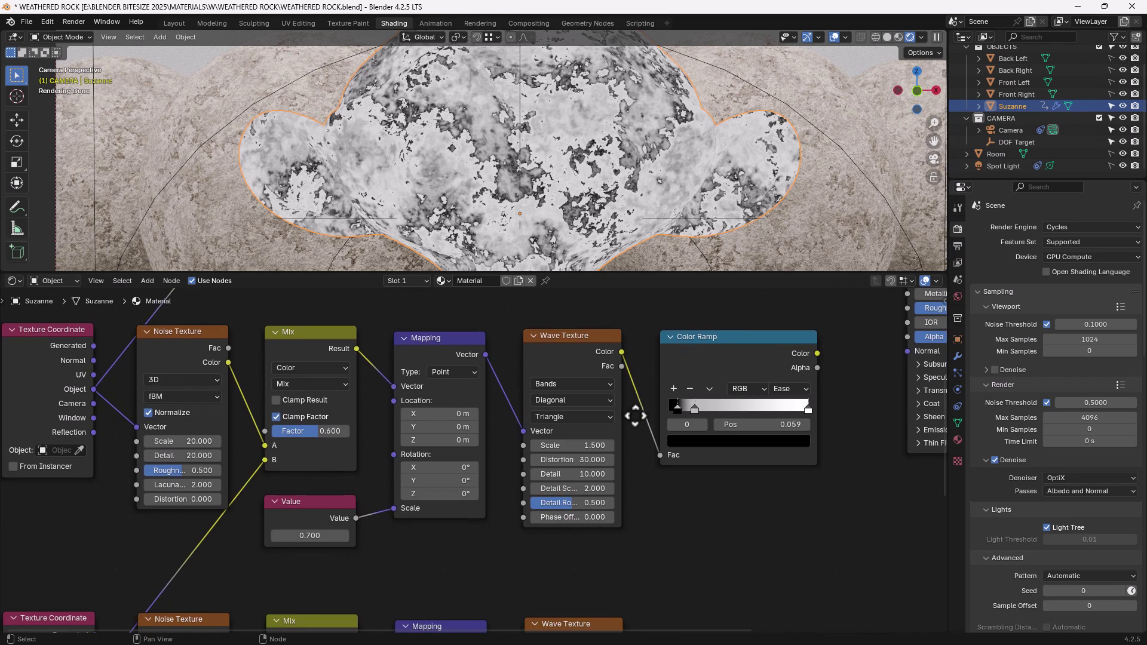
pyautogui.keyDown('ctrl'); pyautogui.keyDown('shift'); pyautogui.click(687, 356); pyautogui.keyUp('shift'); pyautogui.keyUp('ctrl')
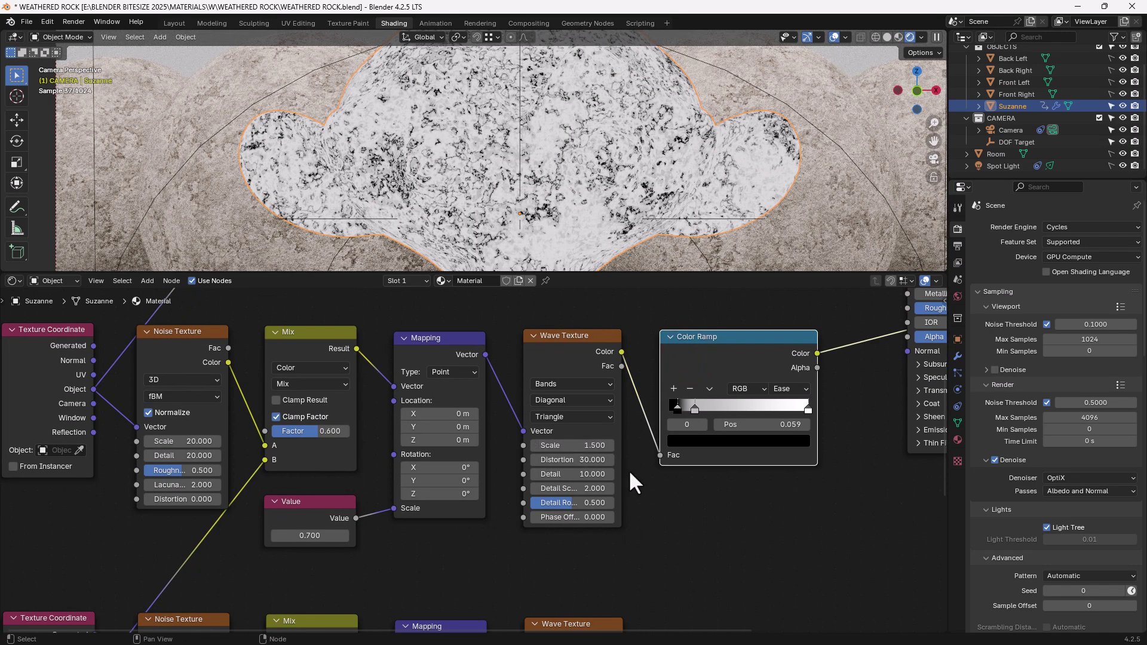
# - Add a Bump node below the second row's Color Ramp and connect that row's Wave Texture Fac to its Height
pyautogui.moveTo(632, 470); pyautogui.dragTo(632, 458, button='middle')
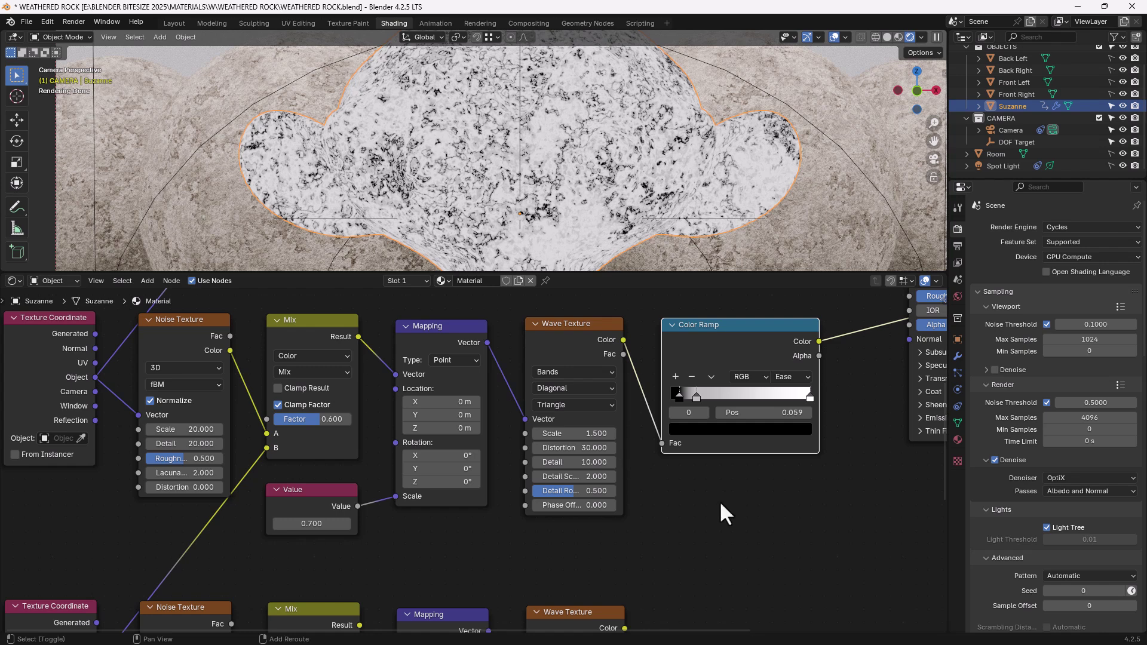
pyautogui.hotkey('shift', 'a')
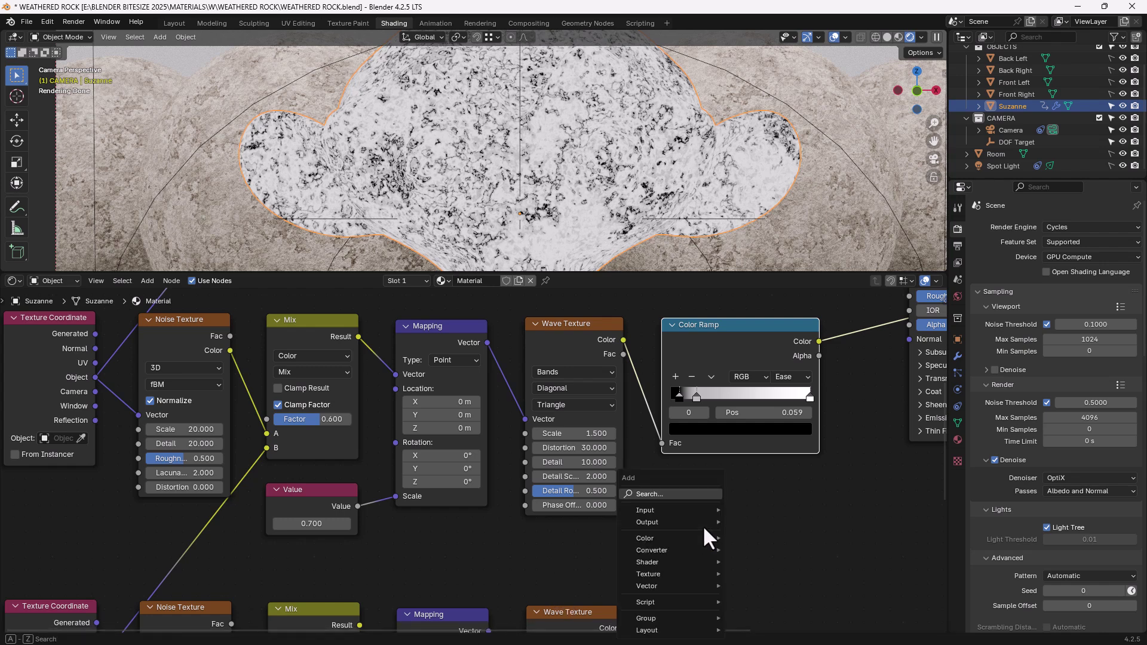
pyautogui.click(676, 496)
pyautogui.write('bump')
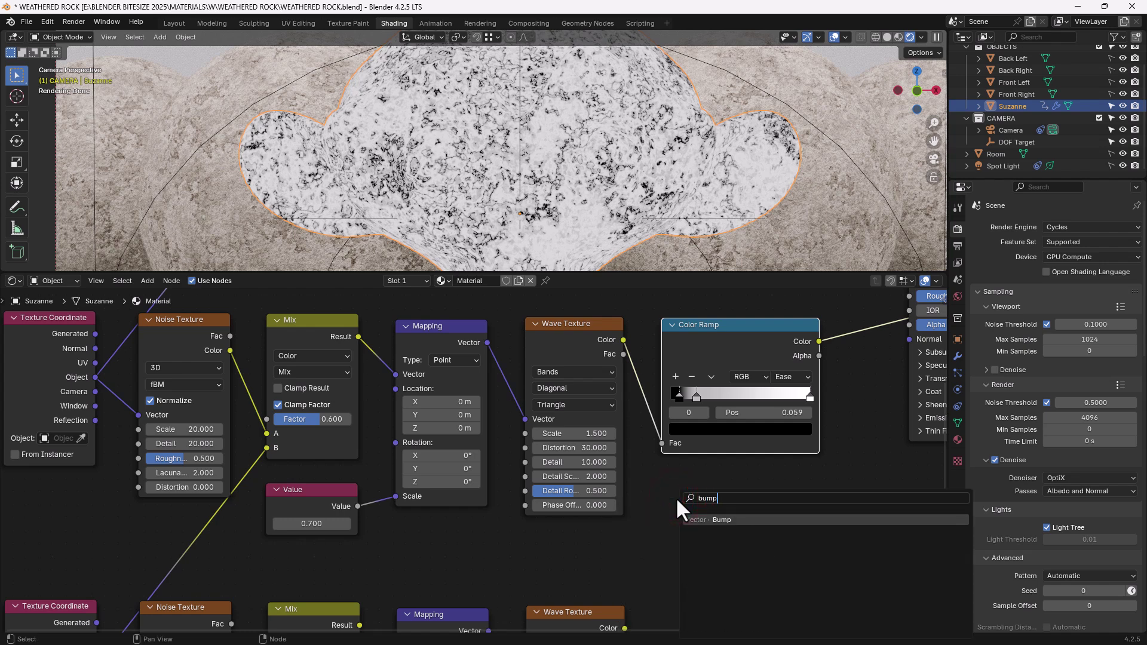
pyautogui.click(693, 520)
pyautogui.click(667, 468)
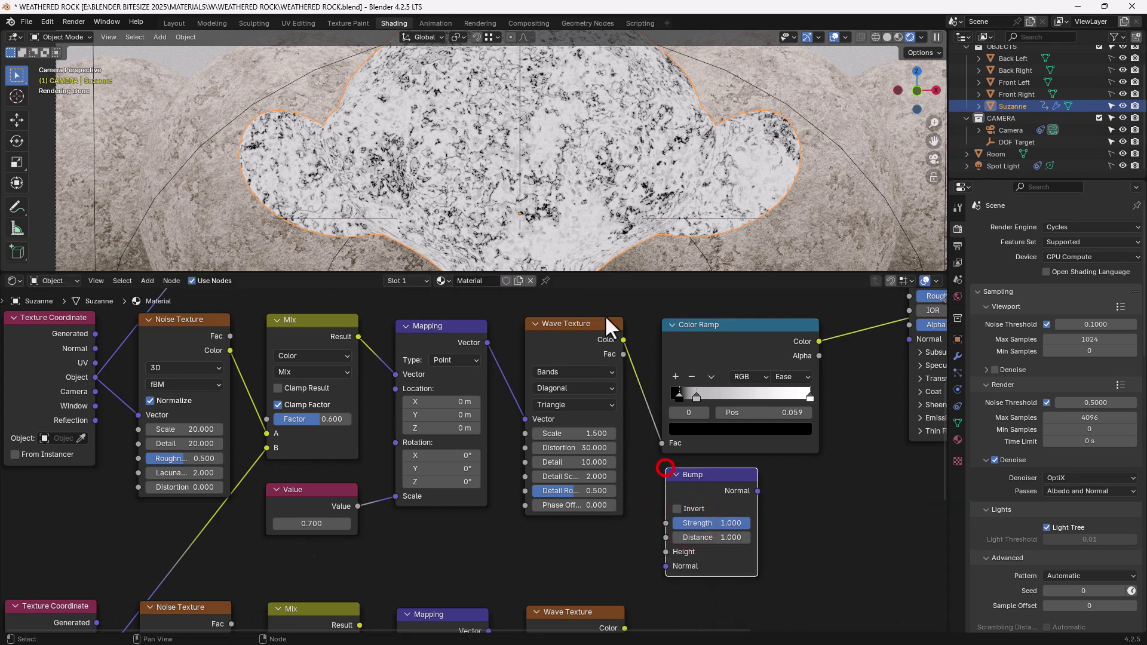
pyautogui.moveTo(623, 354); pyautogui.dragTo(664, 554)
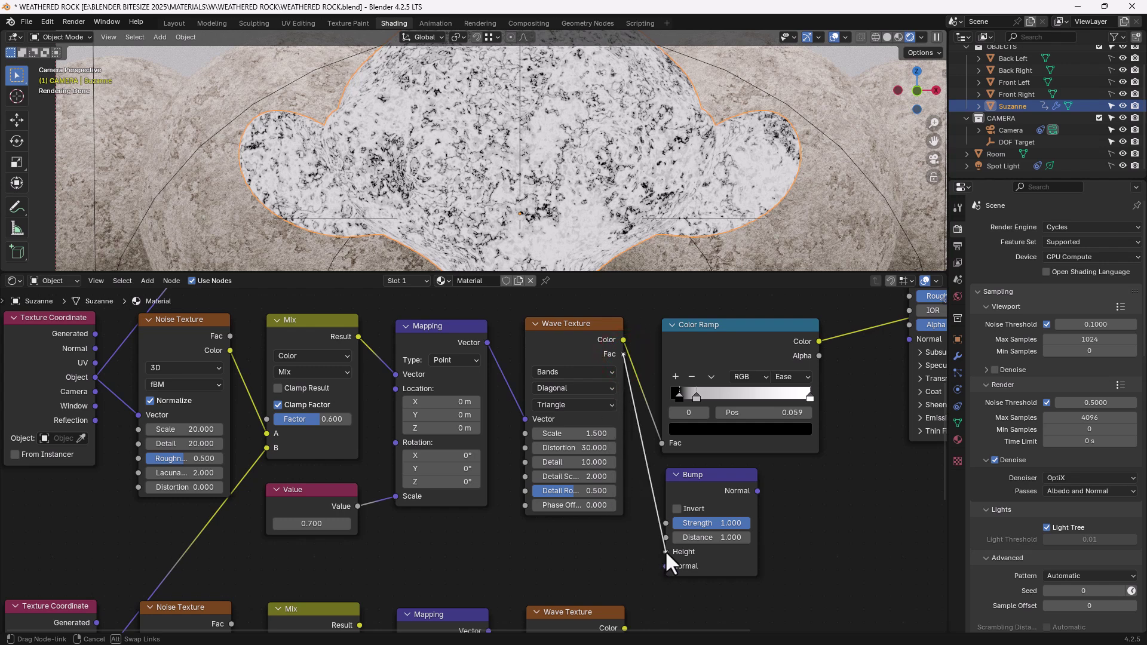
pyautogui.moveTo(665, 551); pyautogui.dragTo(665, 550)
# - Preview the Bump node on the model and connect the third row's Wave Texture Fac to the Bump Strength
pyautogui.moveTo(658, 545); pyautogui.dragTo(625, 428, button='middle')
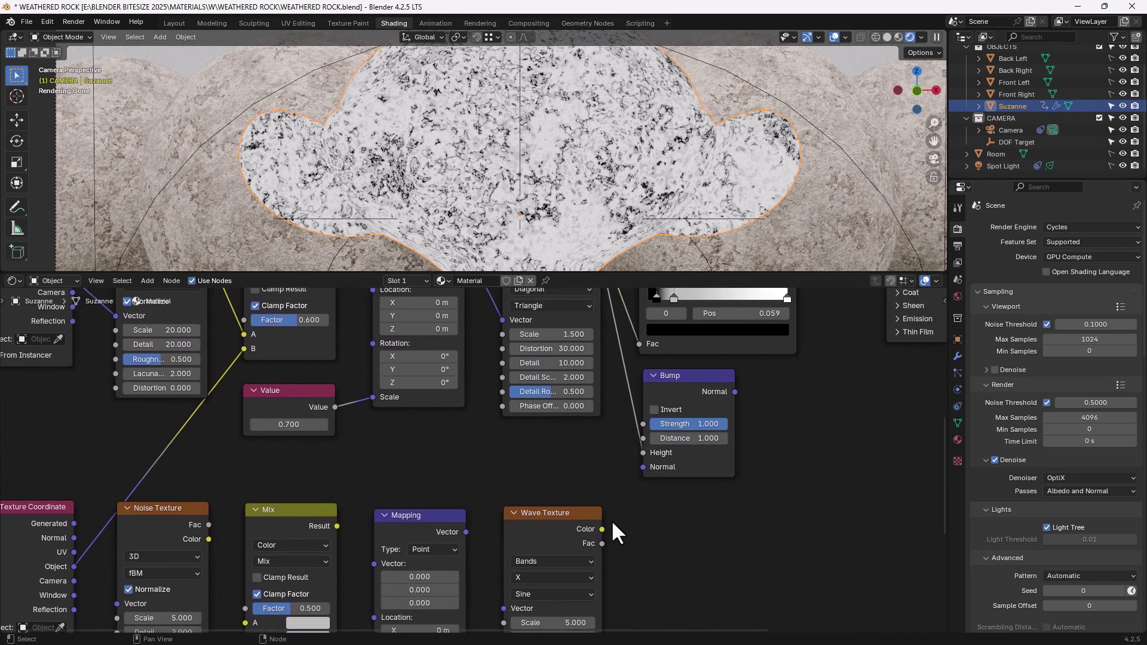
pyautogui.moveTo(602, 544); pyautogui.dragTo(611, 456)
pyautogui.keyDown('ctrl'); pyautogui.keyDown('shift'); pyautogui.click(687, 389); pyautogui.keyUp('shift'); pyautogui.keyUp('ctrl')
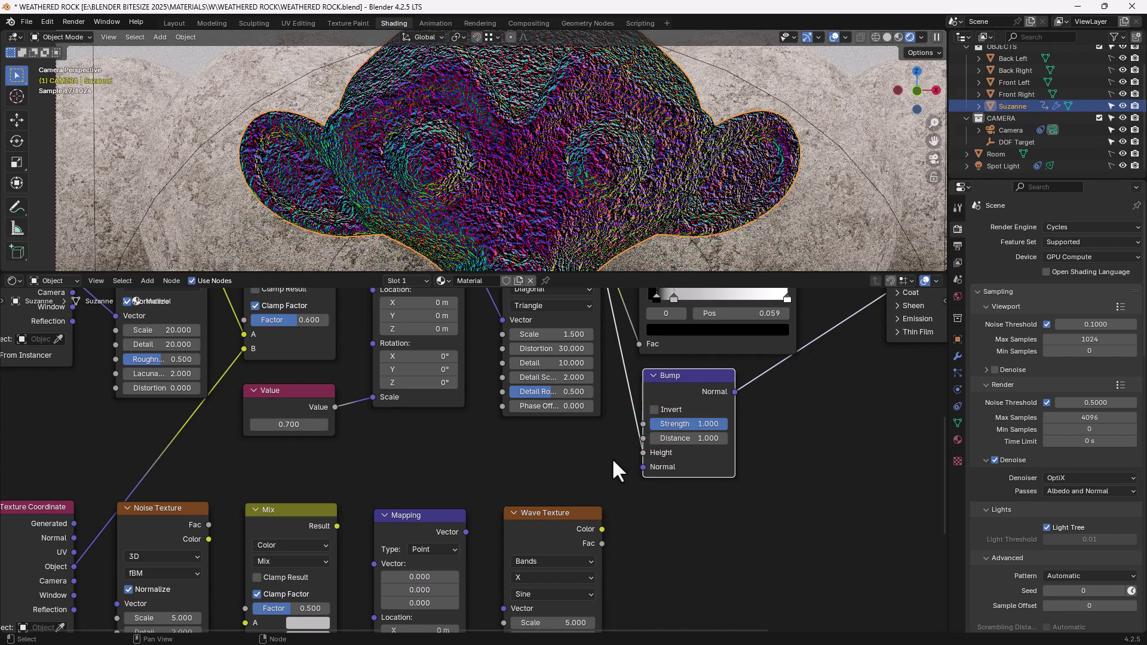
pyautogui.moveTo(602, 528); pyautogui.dragTo(640, 429)
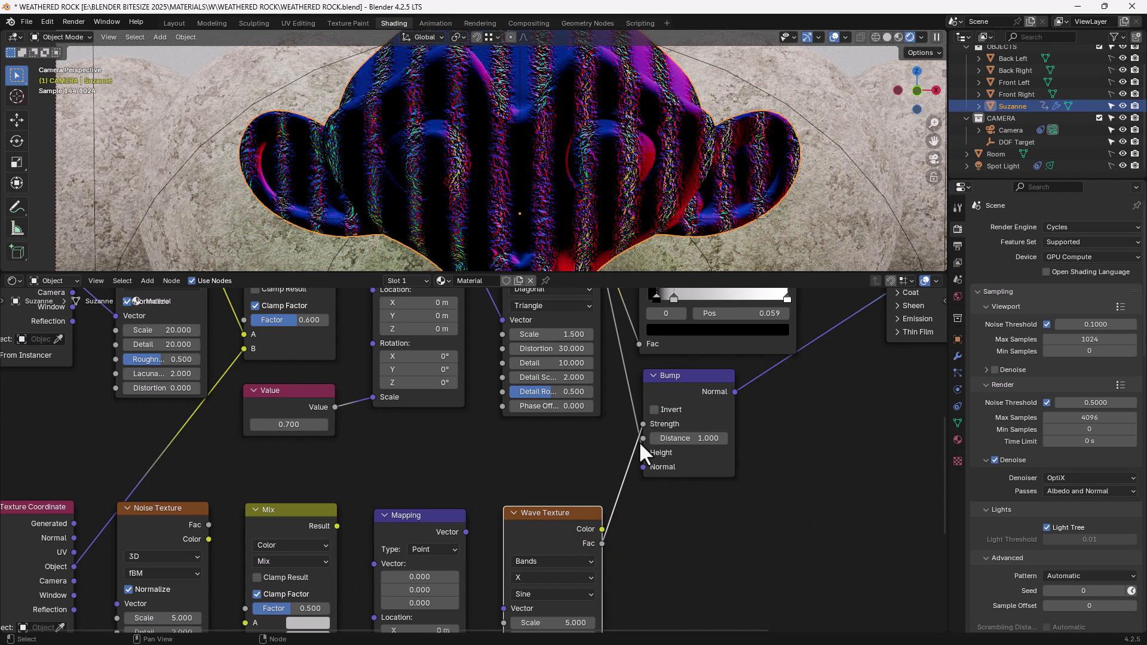
# - Set the Bump node's Distance to 0.5
pyautogui.click(671, 440)
pyautogui.write('0.5')
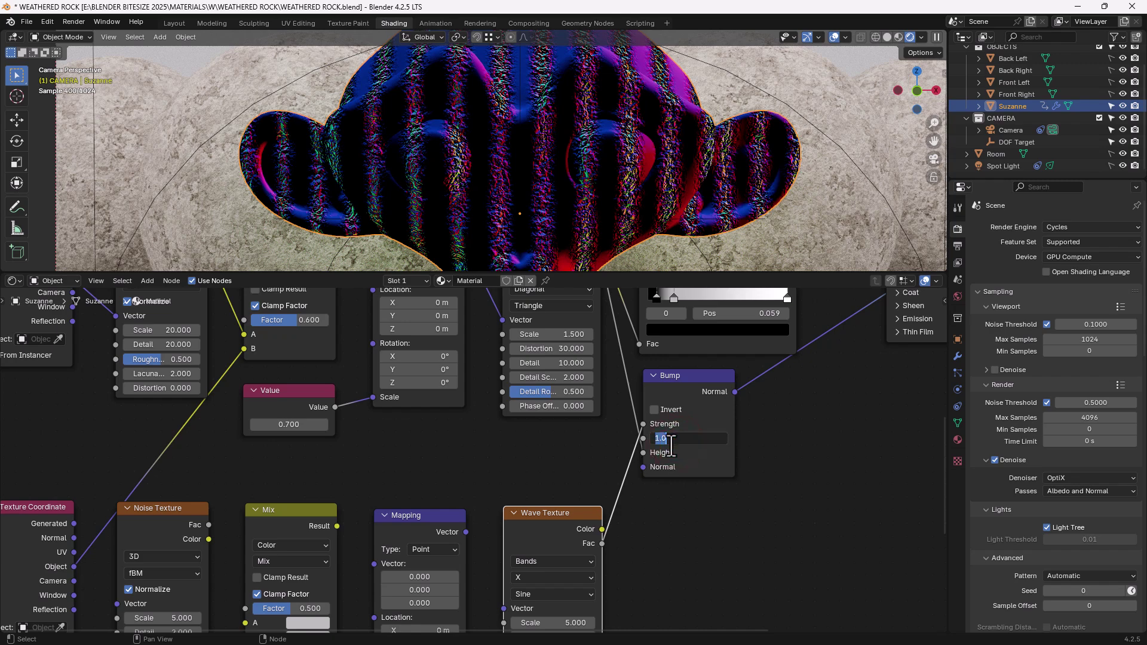
pyautogui.press('Return')
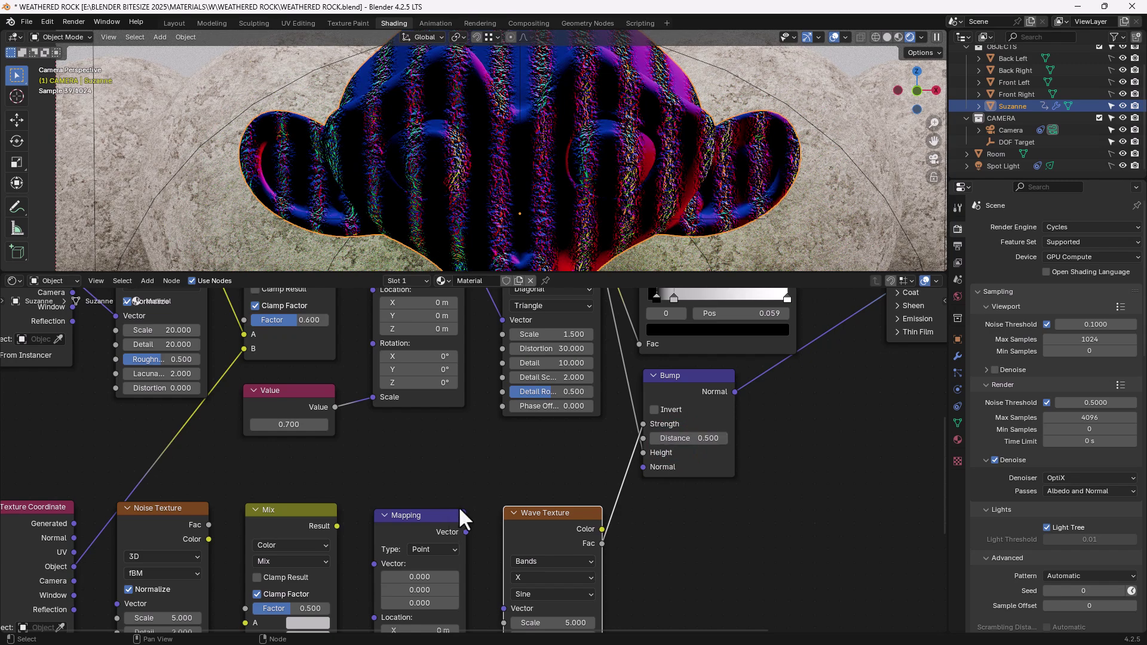
# - Connect the Object output of the third row's Texture Coordinate to the Vector input of its Noise Texture
pyautogui.scroll(-2, 458, 507)
pyautogui.moveTo(458, 502); pyautogui.dragTo(574, 395, button='middle')
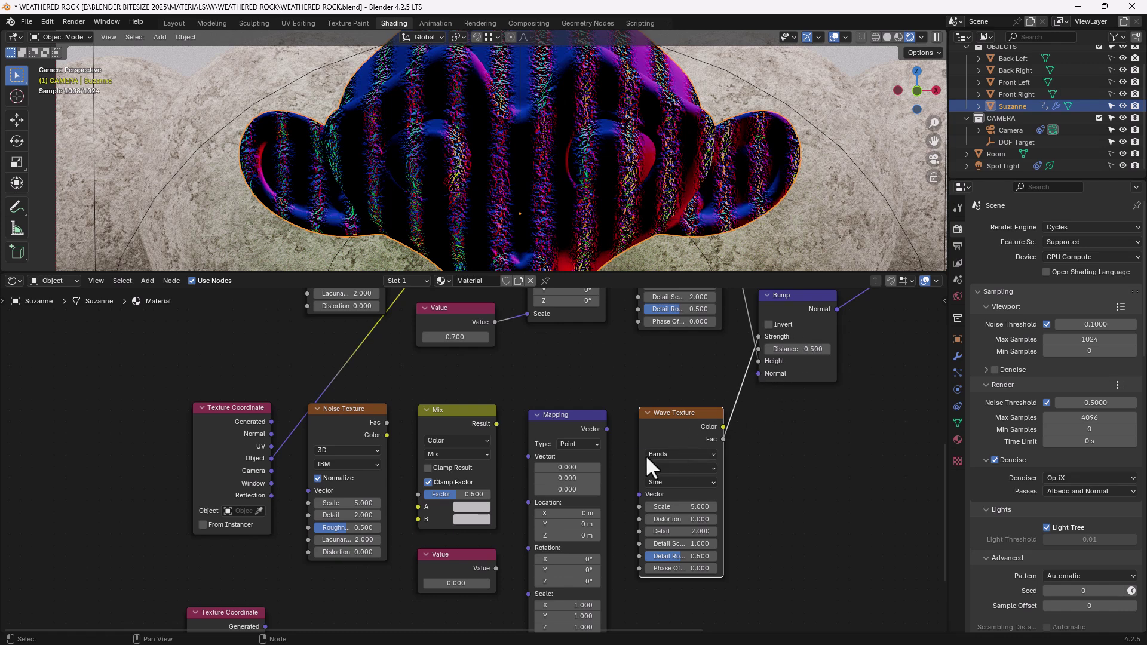
pyautogui.click(270, 457)
pyautogui.moveTo(269, 459); pyautogui.dragTo(276, 448)
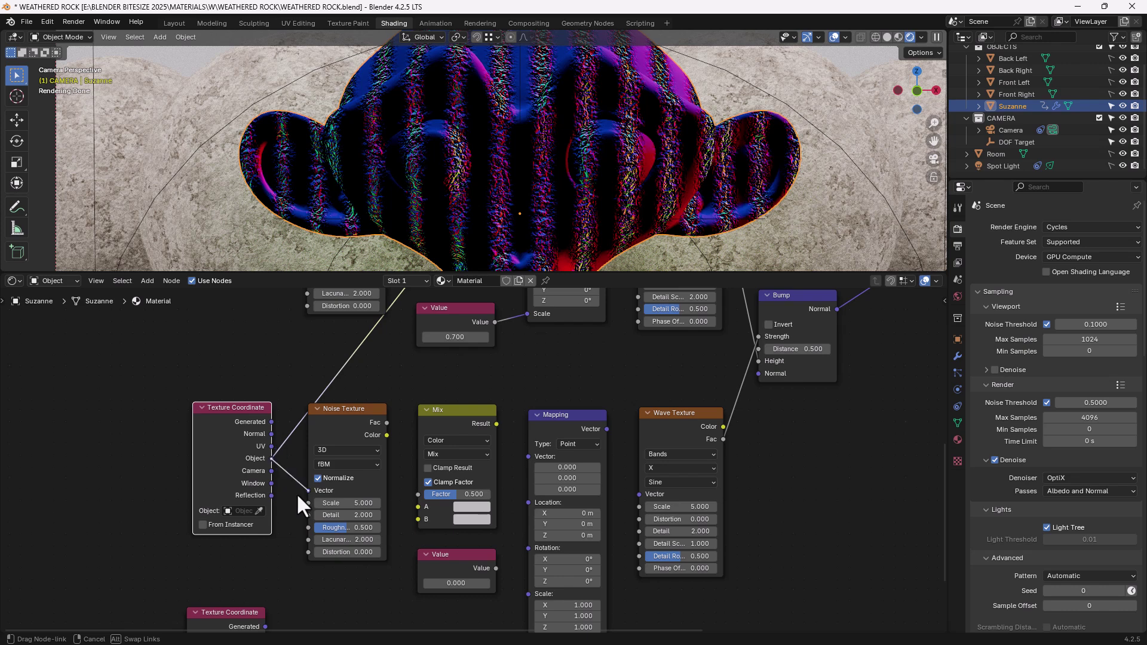
pyautogui.moveTo(298, 496); pyautogui.dragTo(297, 496)
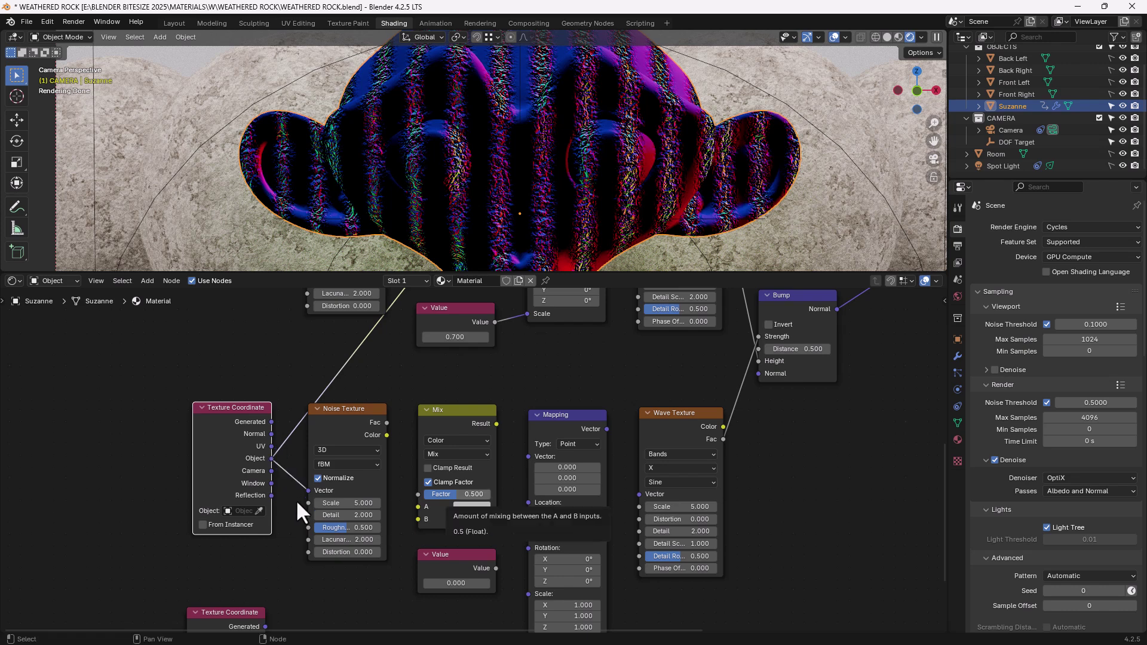
# - Feed the third row's Mix node with the Noise Texture Color in A and the lower Texture Coordinate's Object output in B
pyautogui.moveTo(387, 435); pyautogui.dragTo(409, 508)
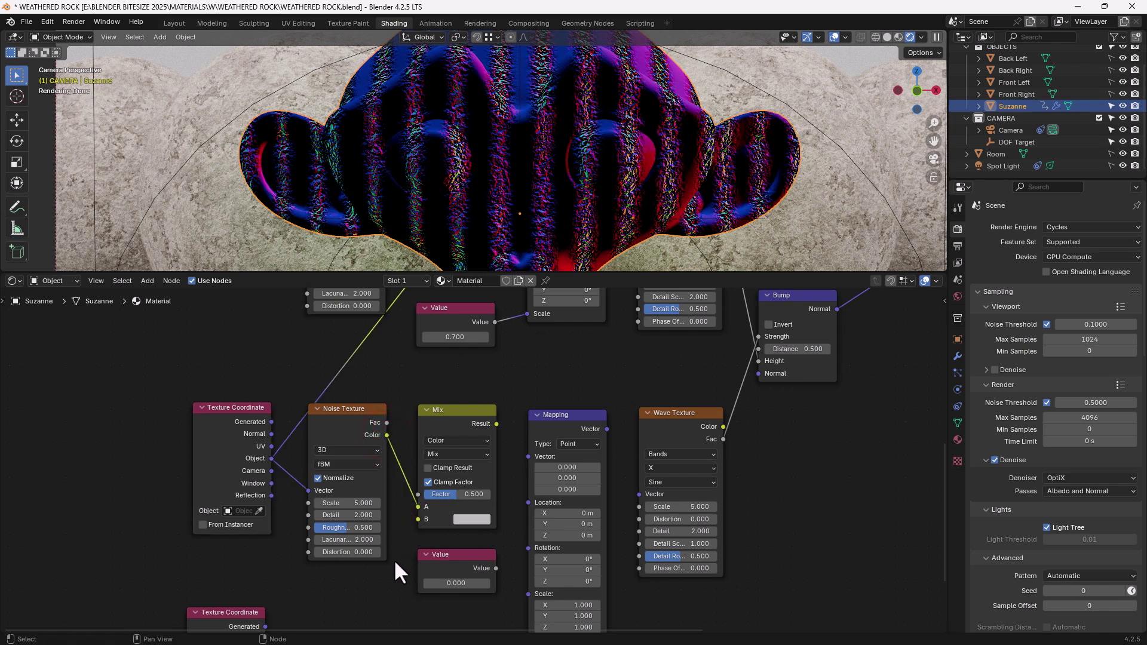
pyautogui.moveTo(393, 559); pyautogui.dragTo(379, 493, button='middle')
pyautogui.moveTo(251, 596); pyautogui.dragTo(400, 457)
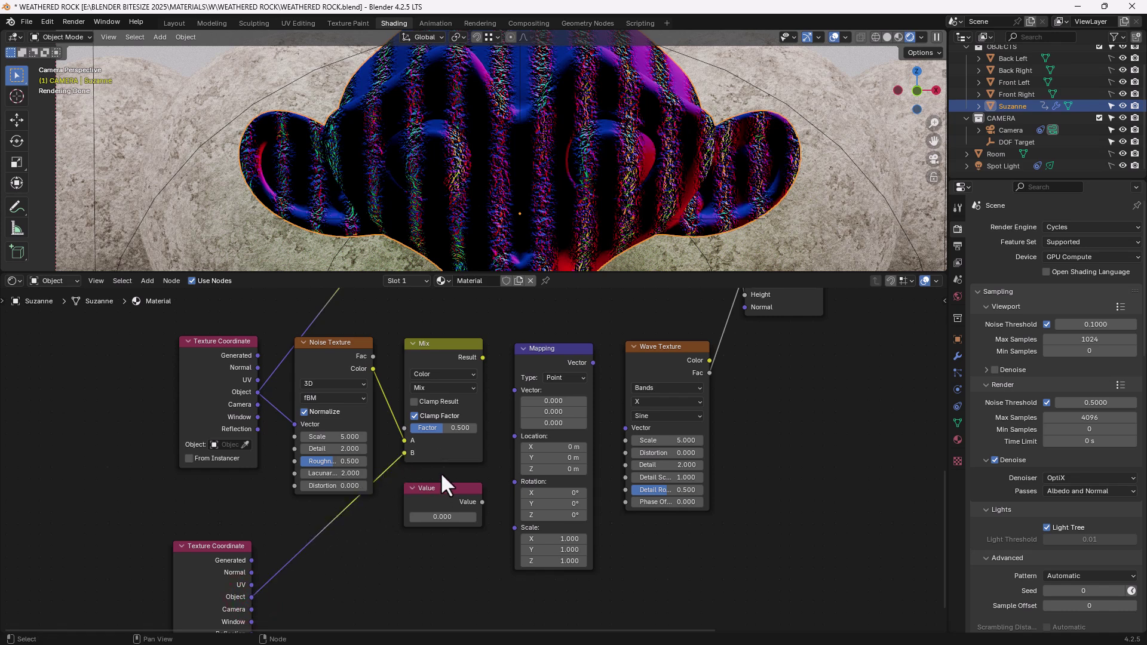
# - Connect the third row's Mix Result to the Mapping Vector, and the Mapping output to the Wave Texture Vector
pyautogui.moveTo(439, 472); pyautogui.dragTo(388, 507, button='middle')
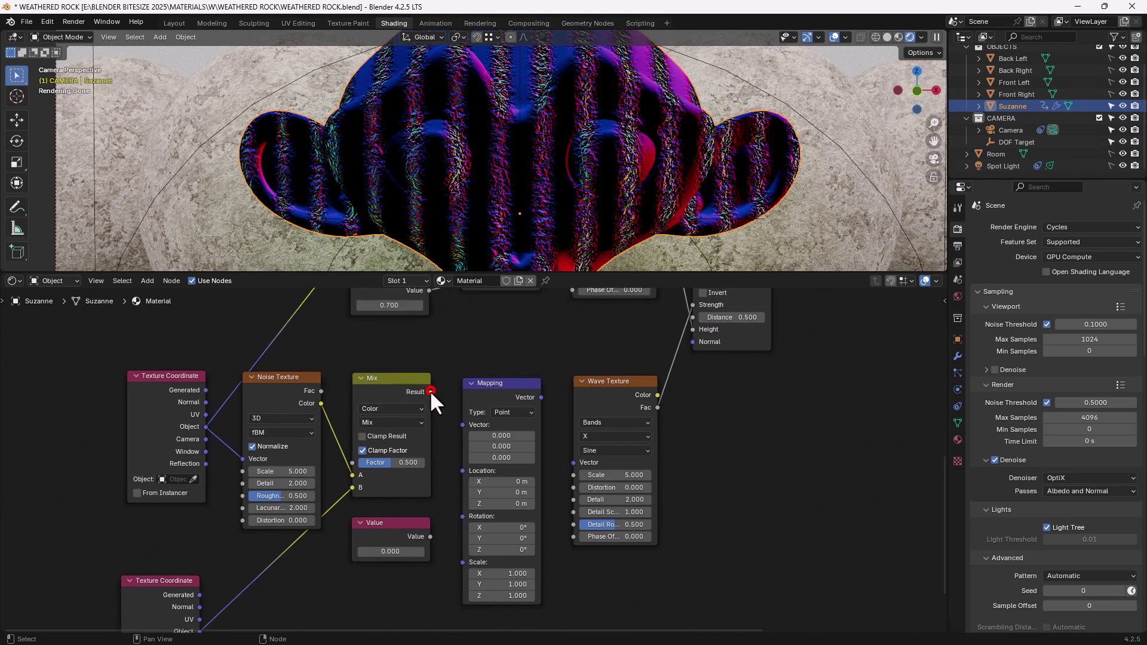
pyautogui.moveTo(430, 392); pyautogui.dragTo(466, 430)
pyautogui.moveTo(531, 398); pyautogui.dragTo(569, 460)
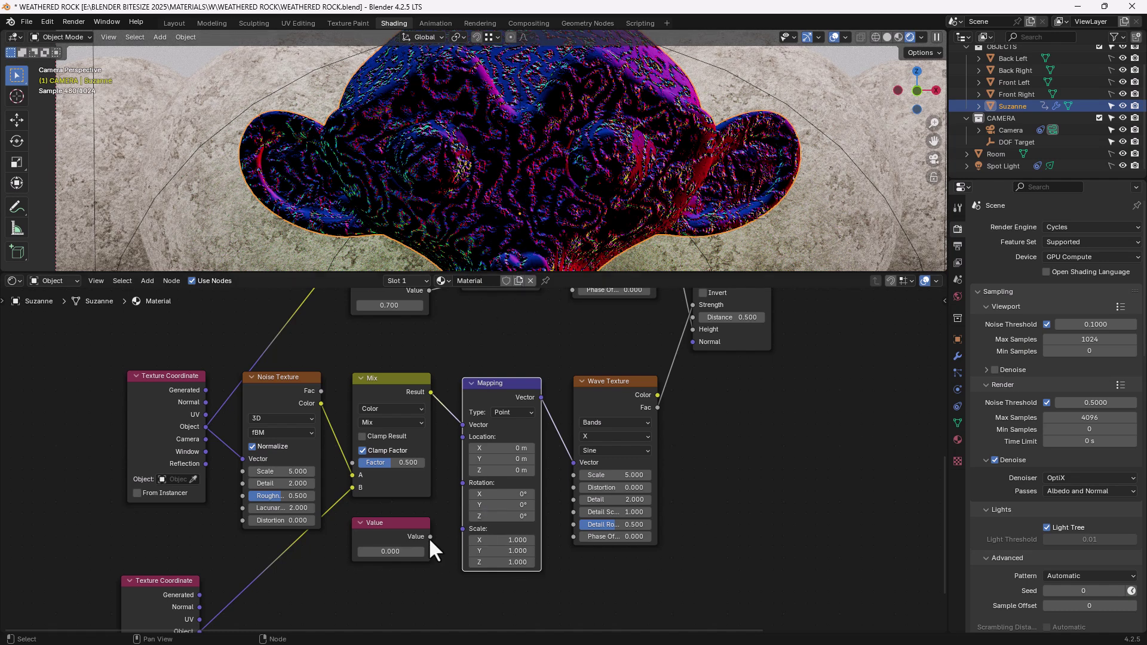
# - Connect the third row's Value node to the Mapping Scale and set it to 1.5
pyautogui.moveTo(430, 537); pyautogui.dragTo(462, 529)
pyautogui.doubleClick(388, 552)
pyautogui.write('15')
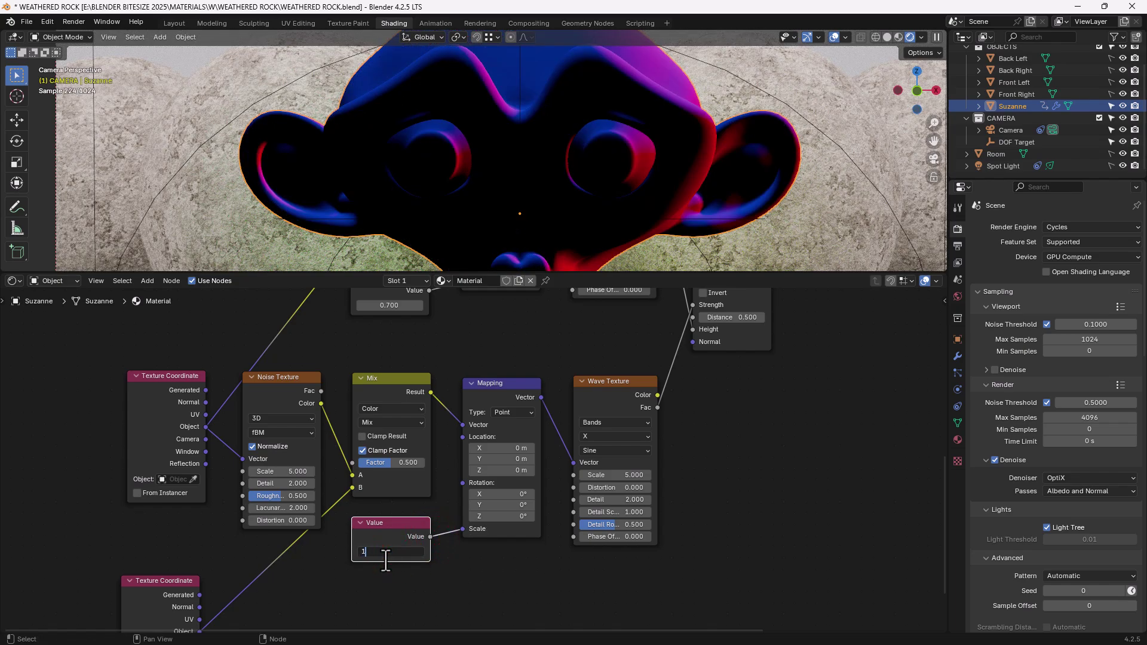
pyautogui.press('Return')
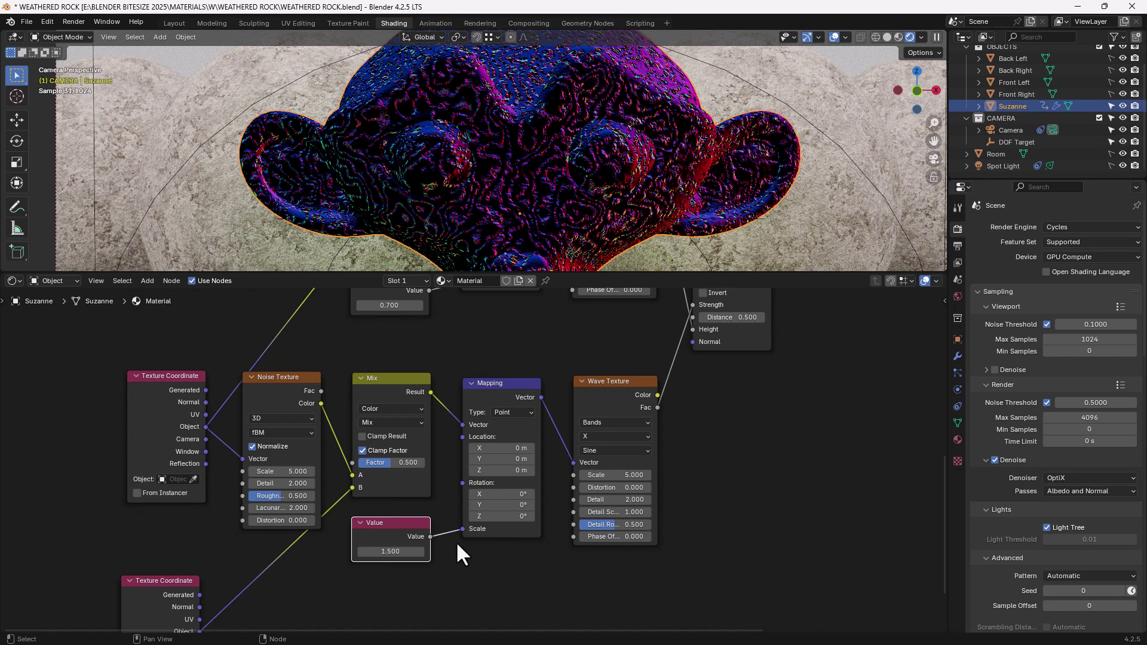
# - Set the third row's Noise Texture to Scale 10, Detail 15 and Roughness 0.7
pyautogui.scroll(2, 338, 489)
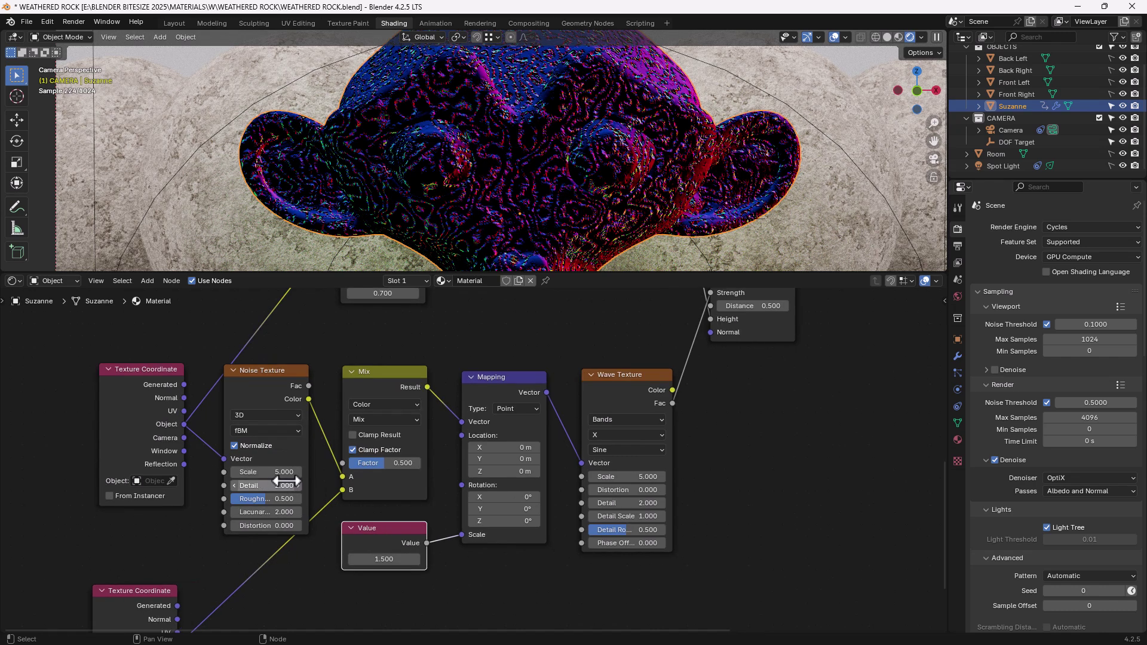
pyautogui.click(349, 476)
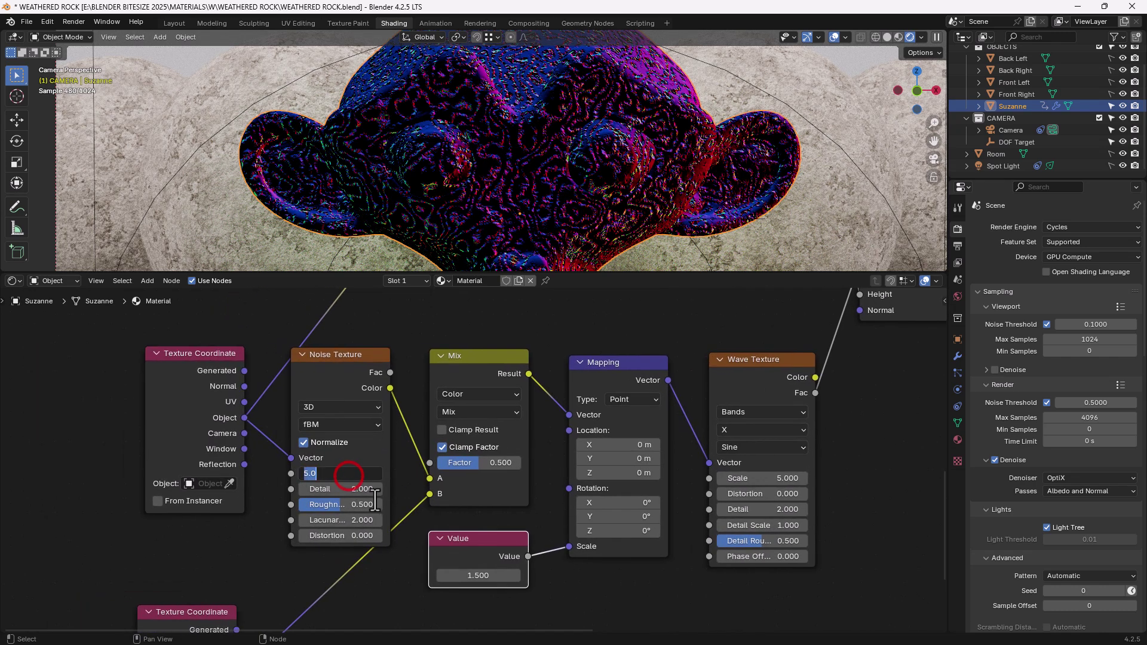
pyautogui.write('10')
pyautogui.press('Tab')
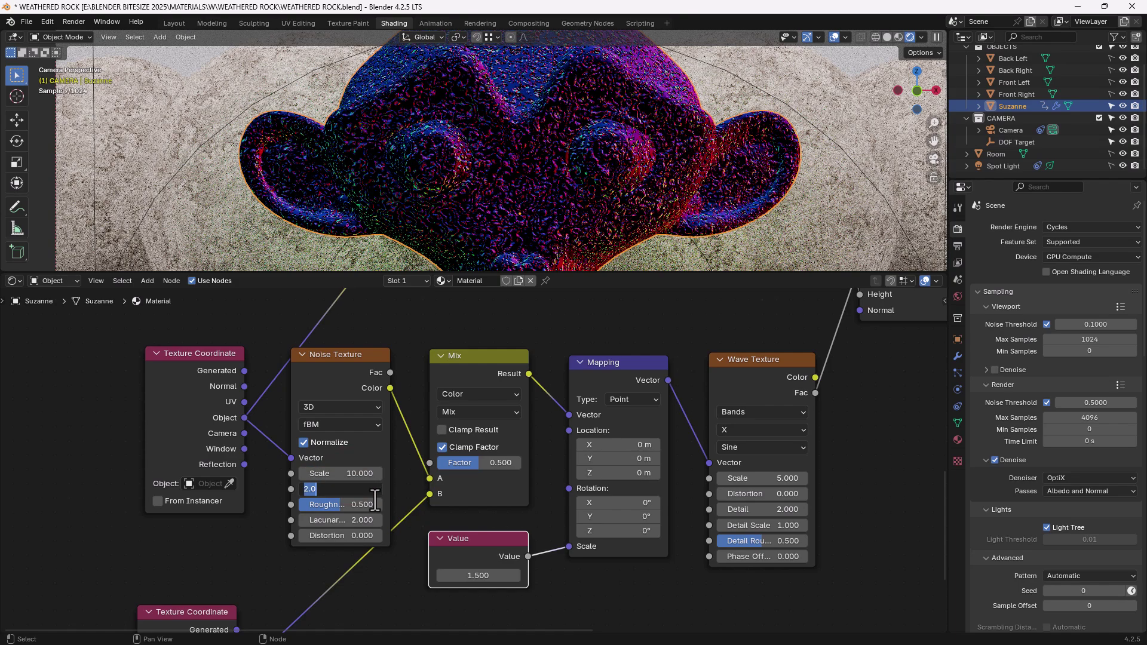
pyautogui.write('15')
pyautogui.press('Tab')
pyautogui.write('.7')
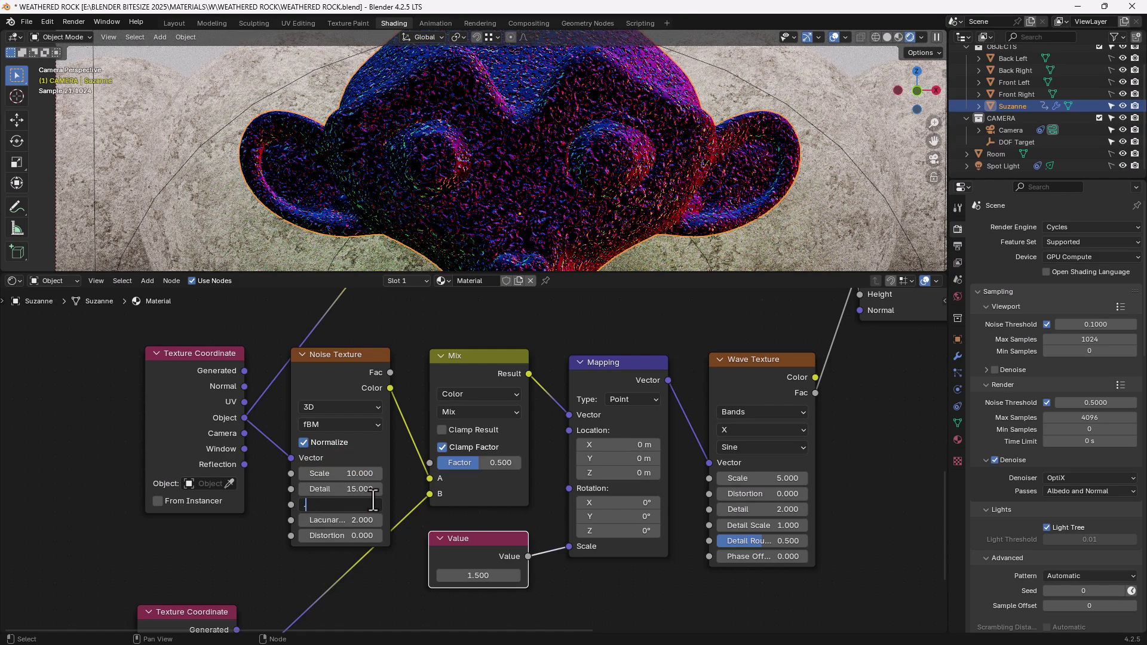
pyautogui.press('Return')
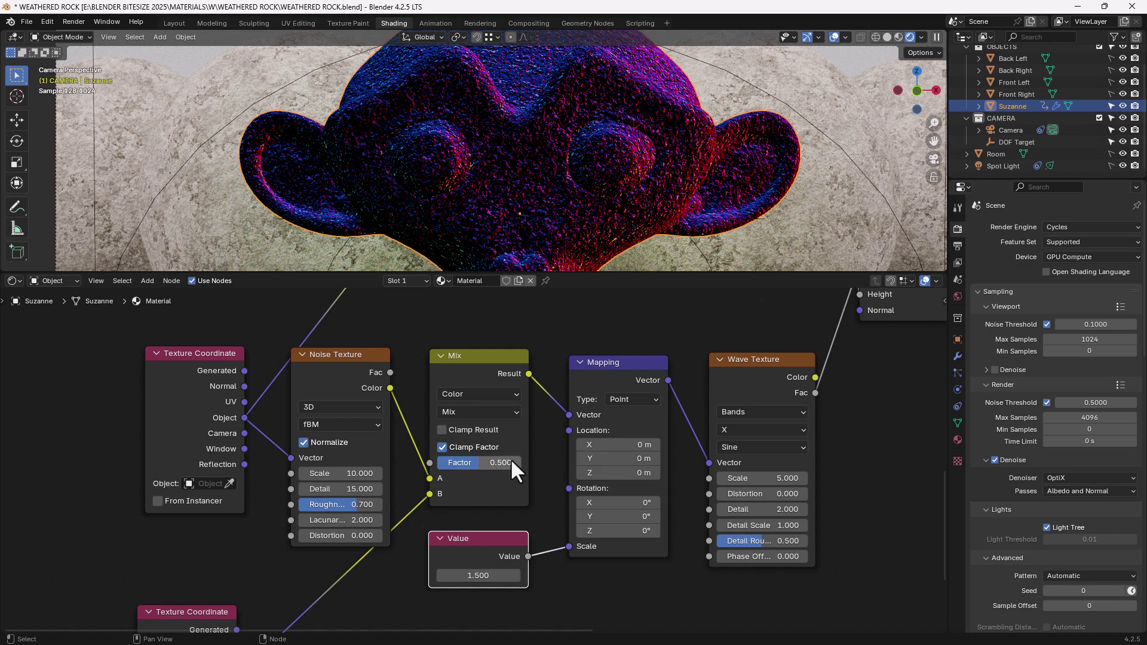
# - Set the third row's Mix Factor to 0.75
pyautogui.click(482, 464)
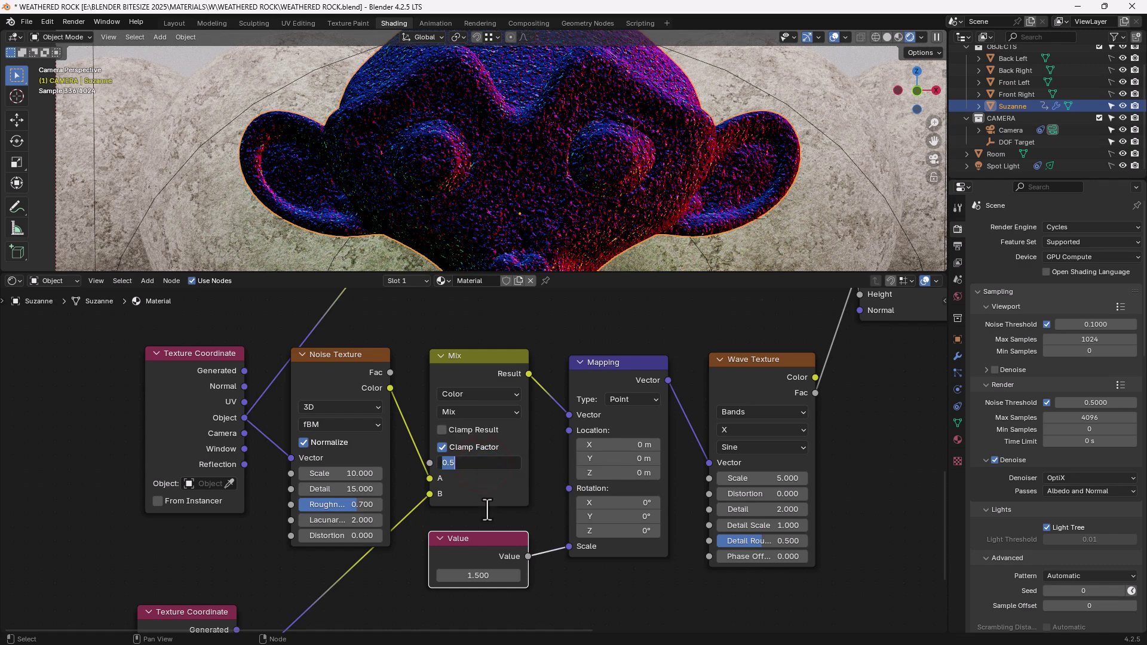
pyautogui.write('0.75')
pyautogui.press('Return')
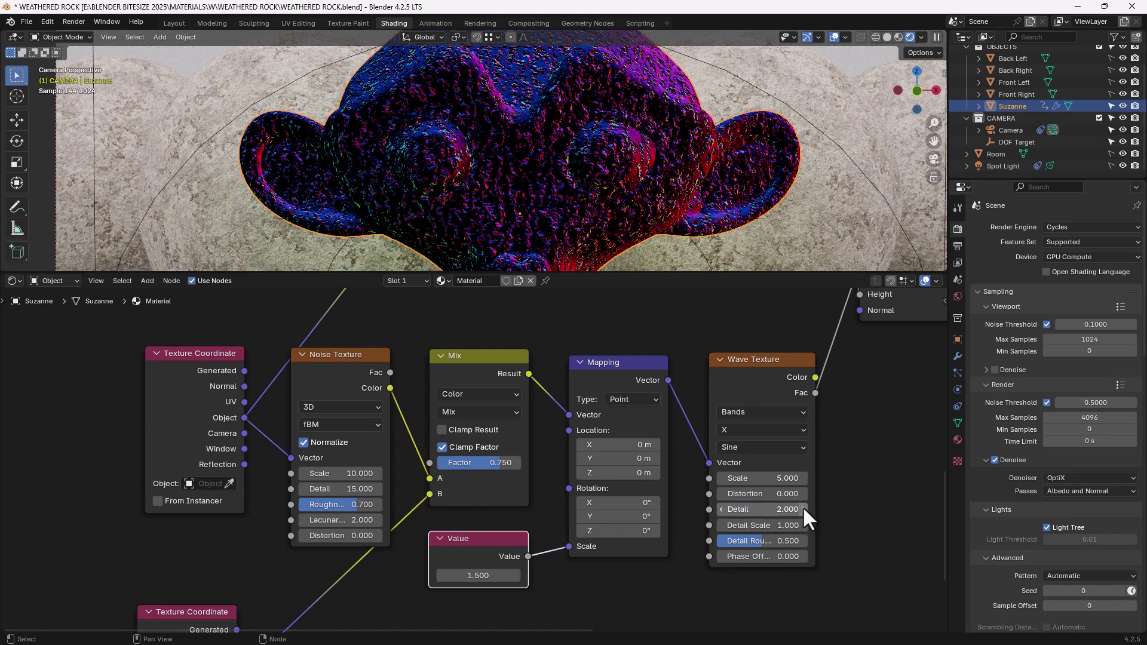
# - Set the third row's Wave Texture to Scale 10, Distortion 15, Detail 10 and Detail Scale 5
pyautogui.moveTo(802, 507); pyautogui.dragTo(650, 507, button='middle')
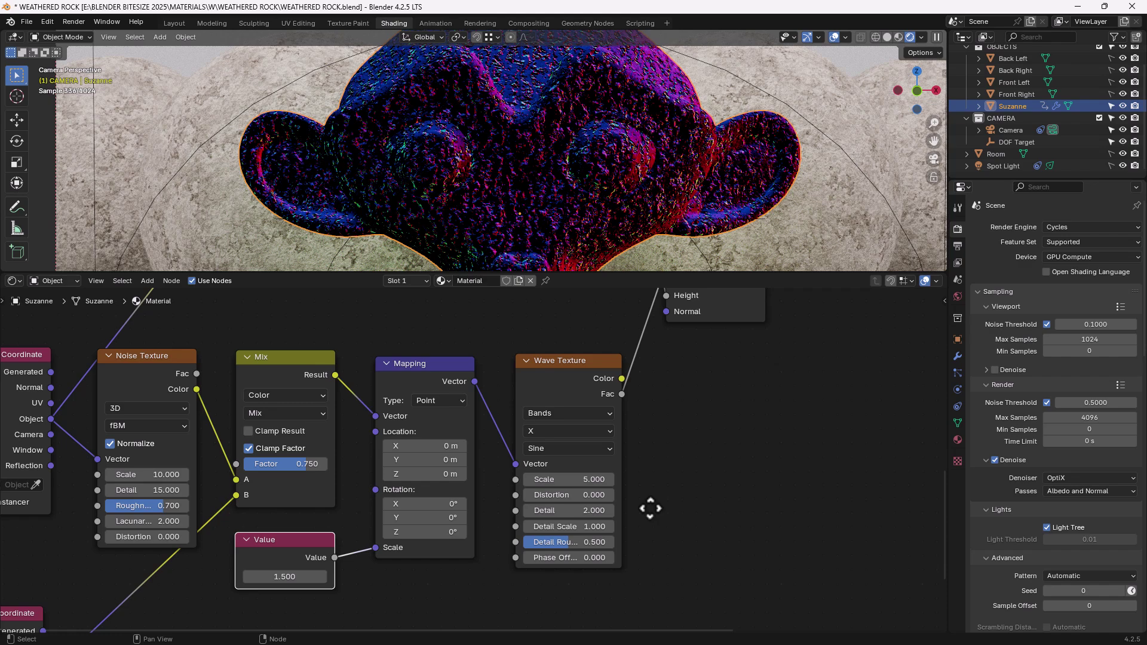
pyautogui.click(588, 479)
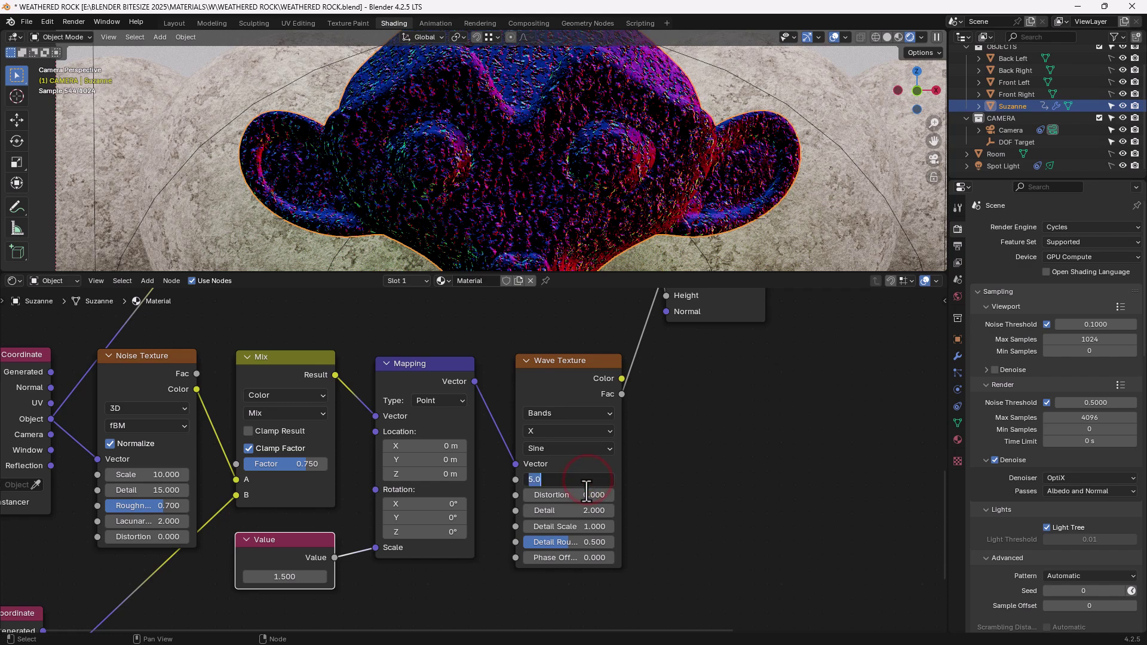
pyautogui.write('10')
pyautogui.press('Tab')
pyautogui.write('15')
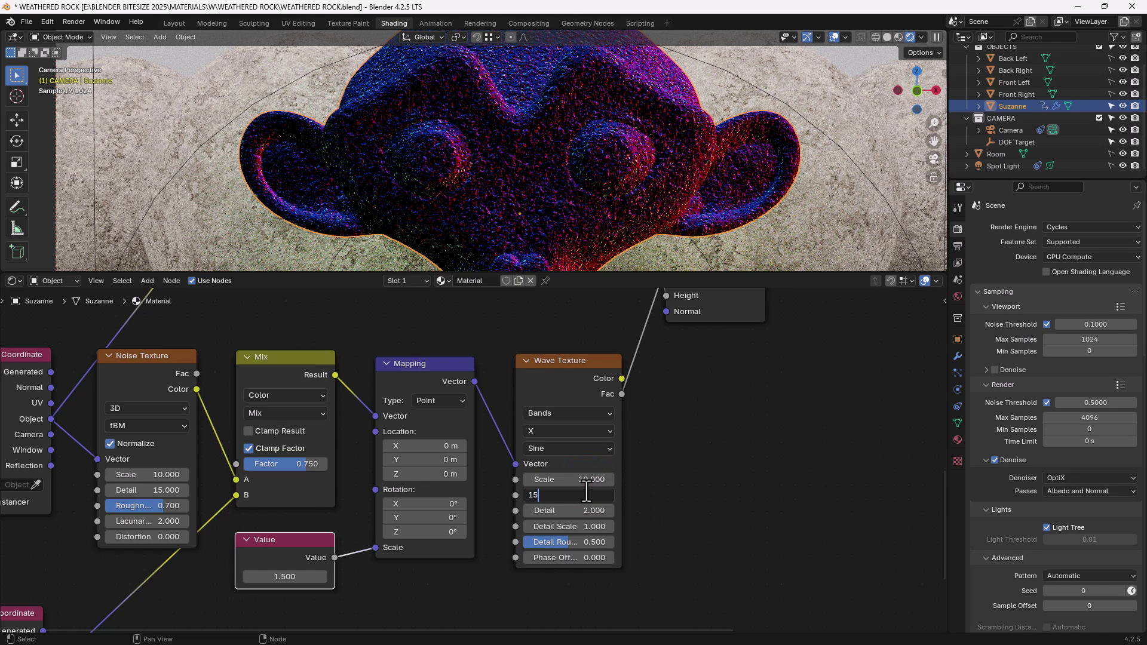
pyautogui.press('Tab')
pyautogui.write('10')
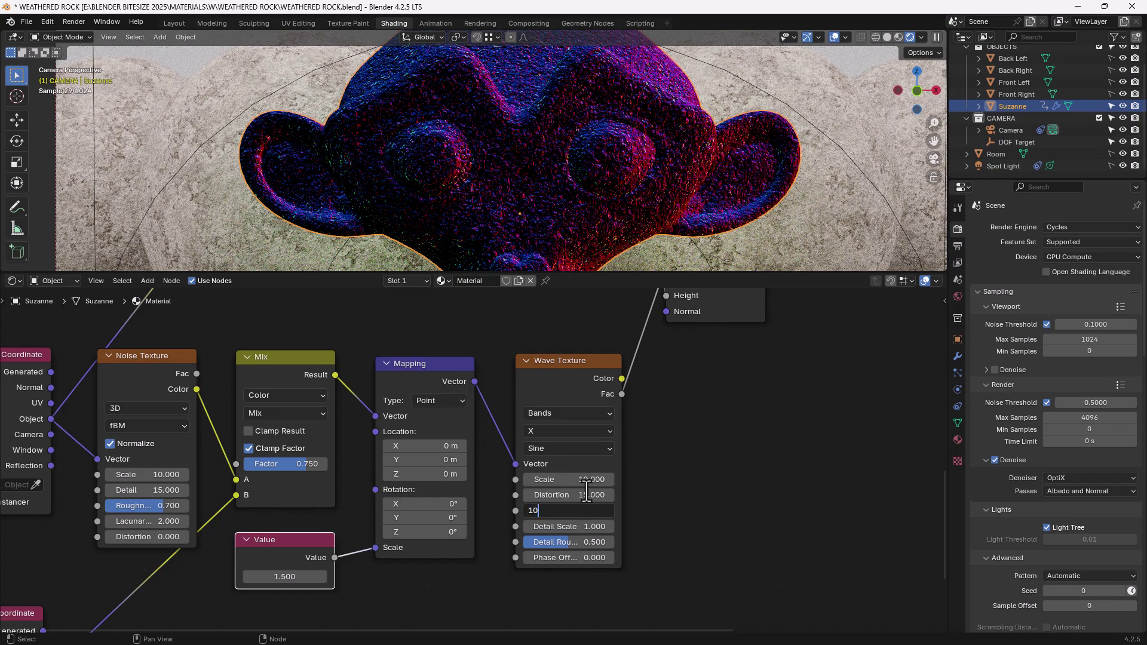
pyautogui.press('Tab')
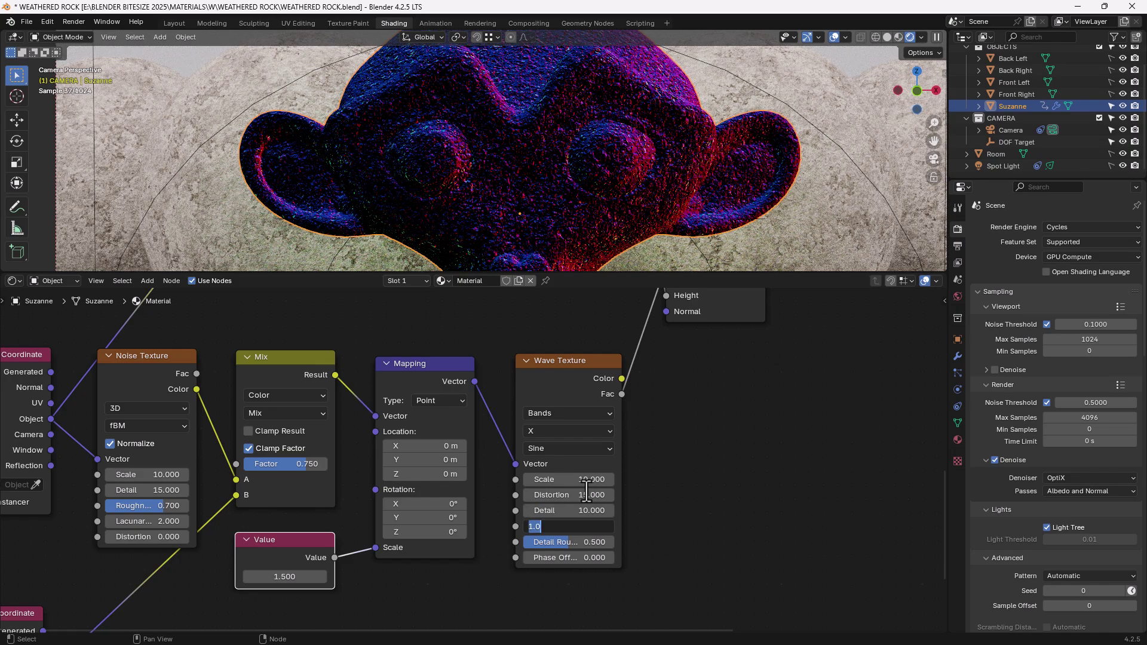
pyautogui.write('5')
pyautogui.press('Return')
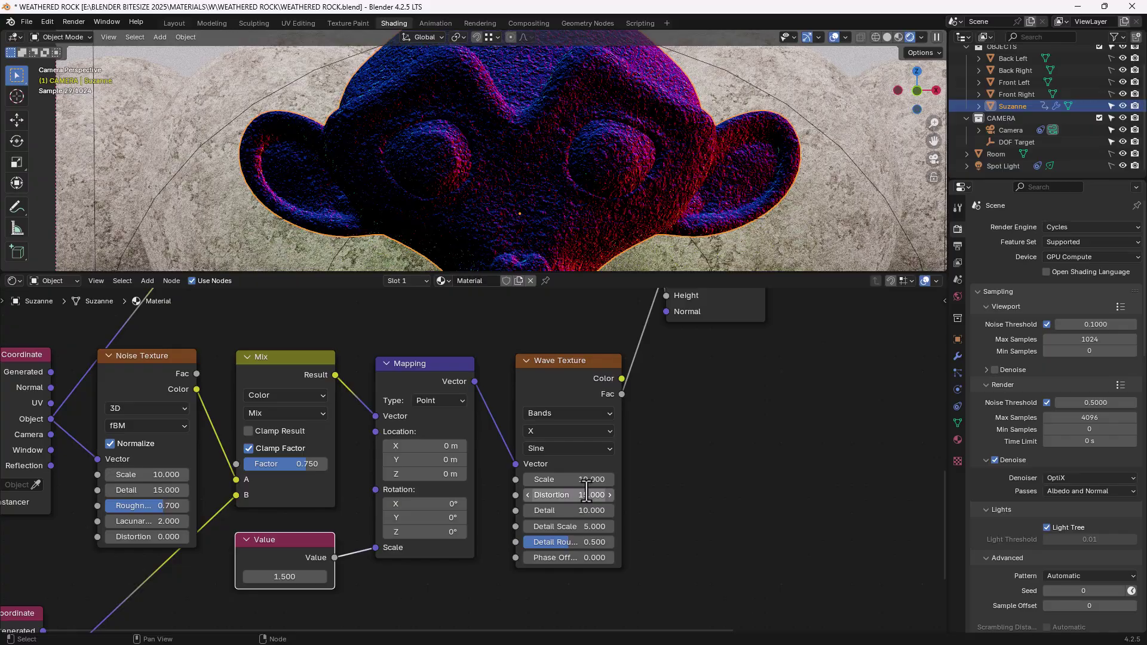
# - Examine the bump on Suzanne's head up close and review the node rows around the Bump node
pyautogui.scroll(8, 579, 133)
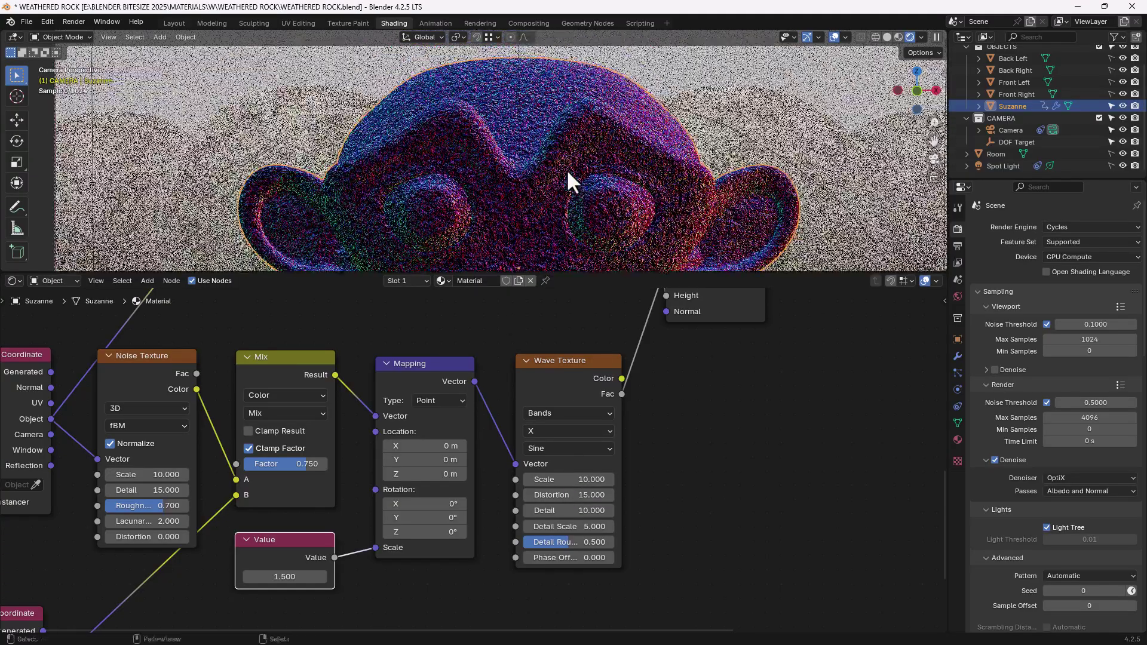
pyautogui.scroll(-6, 558, 156)
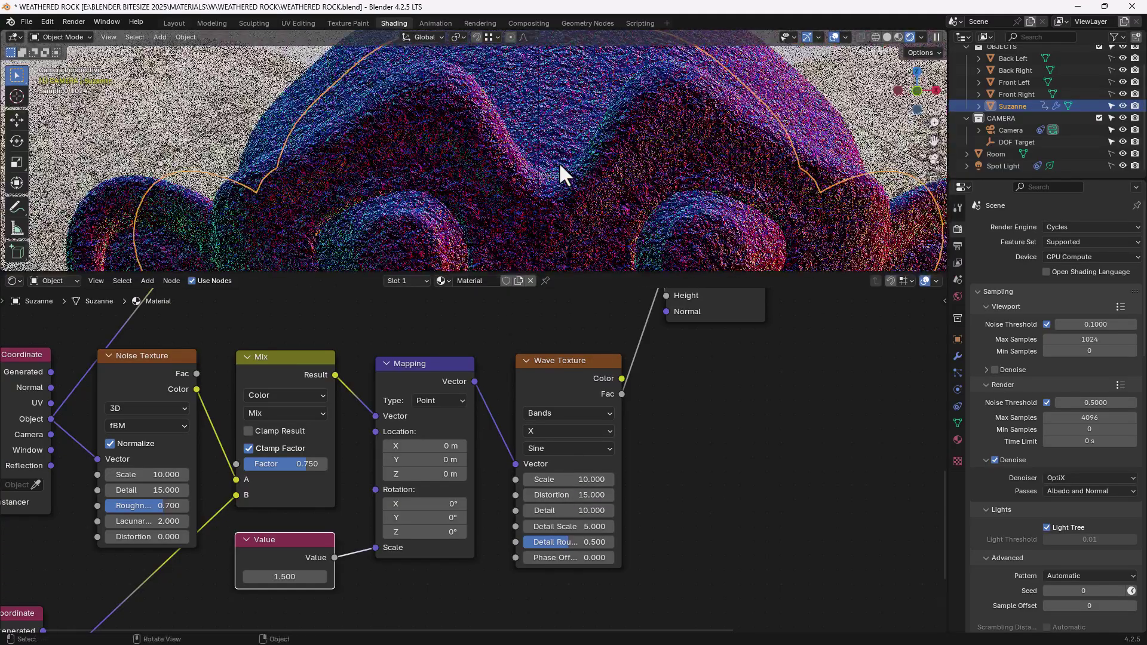
pyautogui.scroll(-2, 681, 400)
pyautogui.moveTo(691, 408); pyautogui.dragTo(690, 478, button='middle')
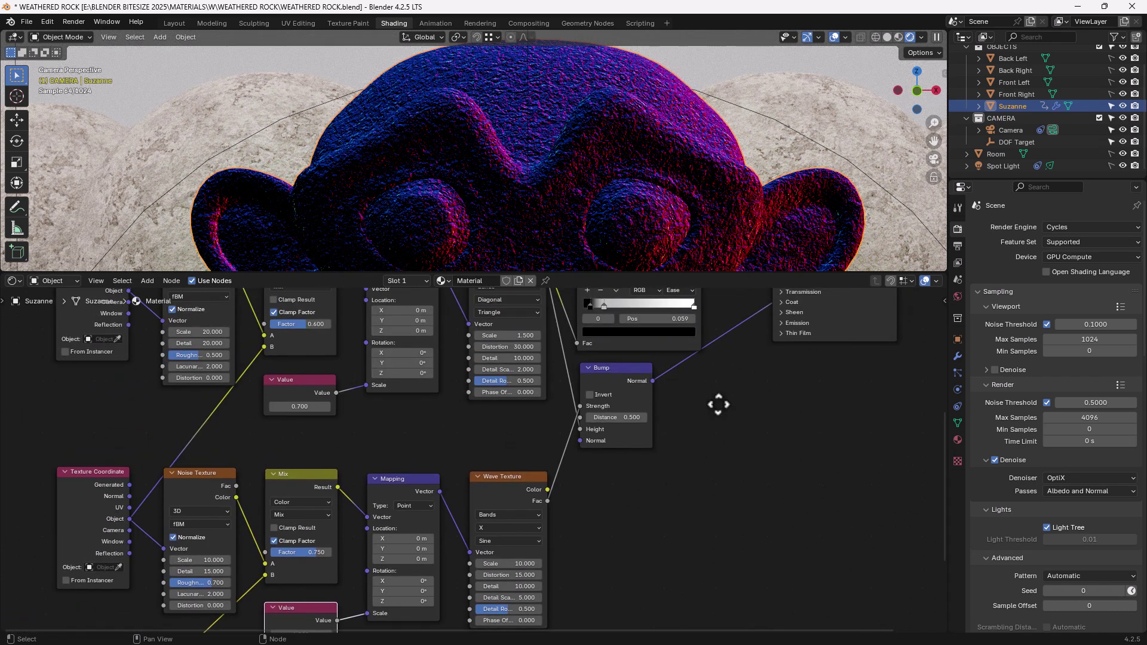
pyautogui.moveTo(718, 405); pyautogui.dragTo(722, 483, button='middle')
pyautogui.scroll(-4, 683, 475)
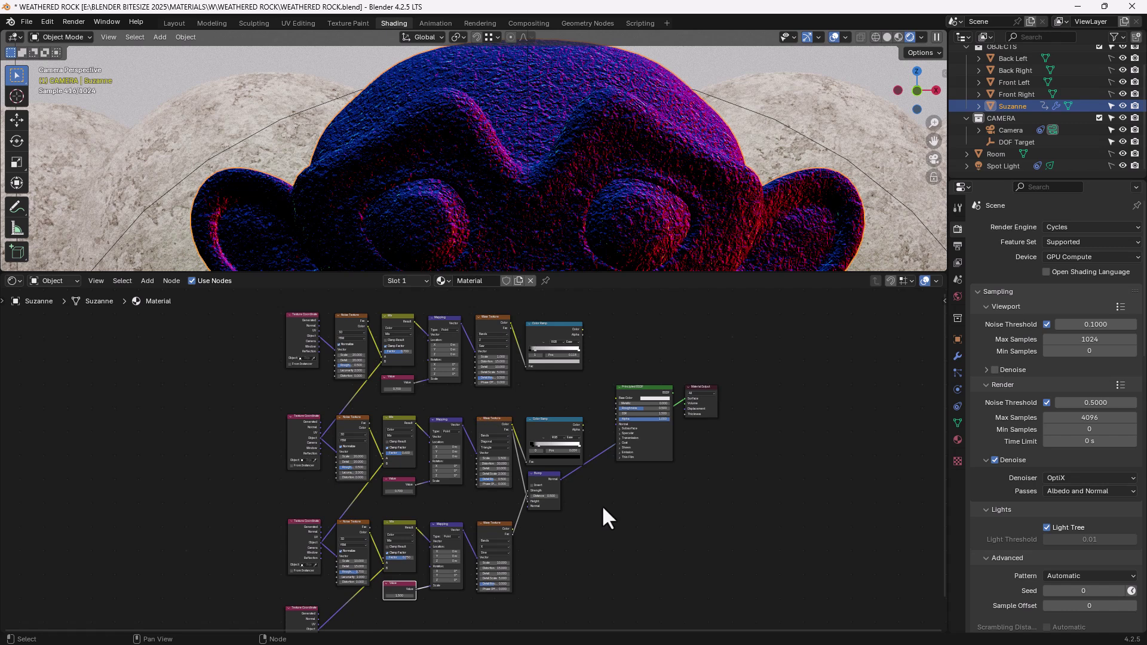
pyautogui.moveTo(603, 508); pyautogui.dragTo(644, 482, button='middle')
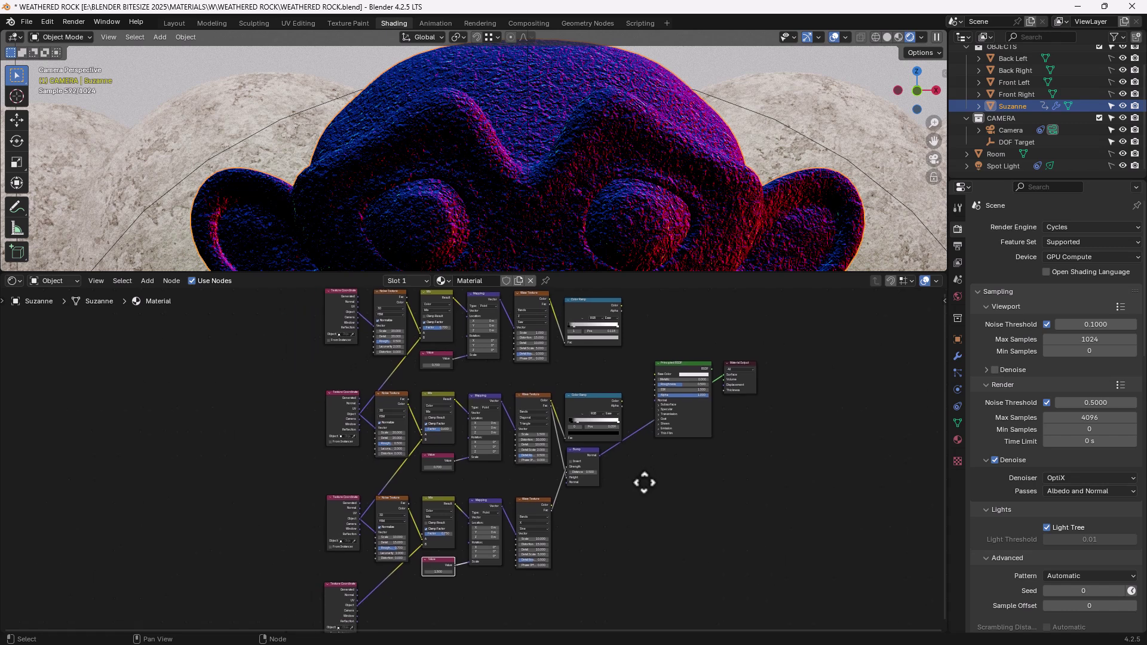
pyautogui.scroll(2, 643, 507)
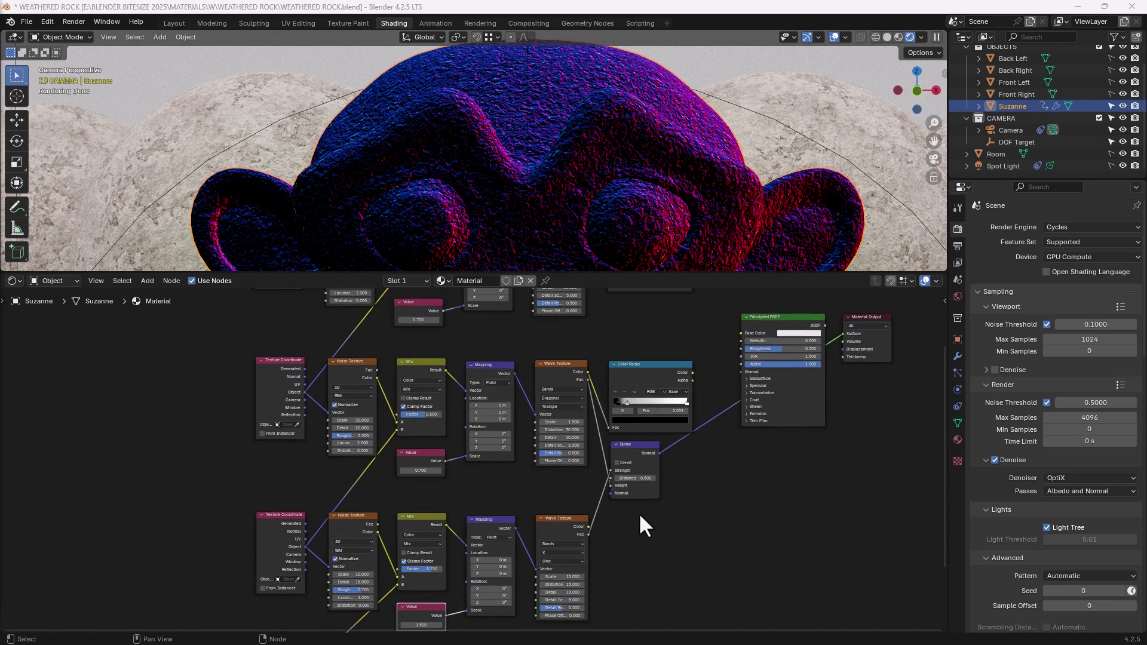
pyautogui.moveTo(691, 538); pyautogui.dragTo(694, 485, button='middle')
pyautogui.scroll(2, 702, 475)
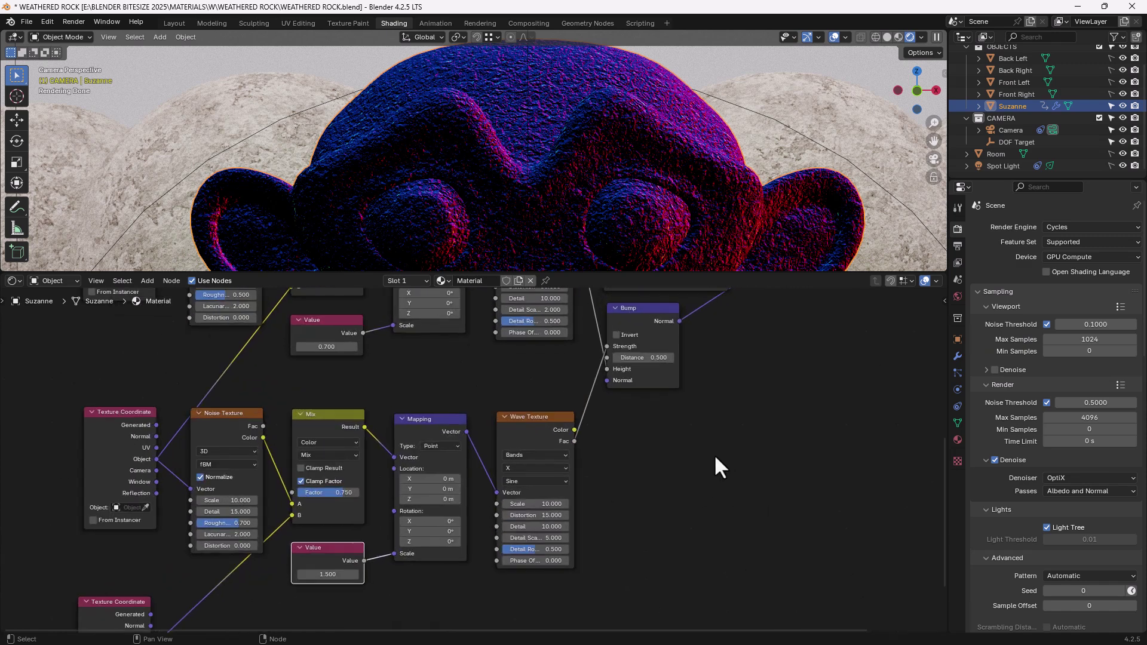
# - Add a Noise Texture node after the third row's Wave Texture and connect the wave's Fac output to its Vector
pyautogui.hotkey('shift', 'a')
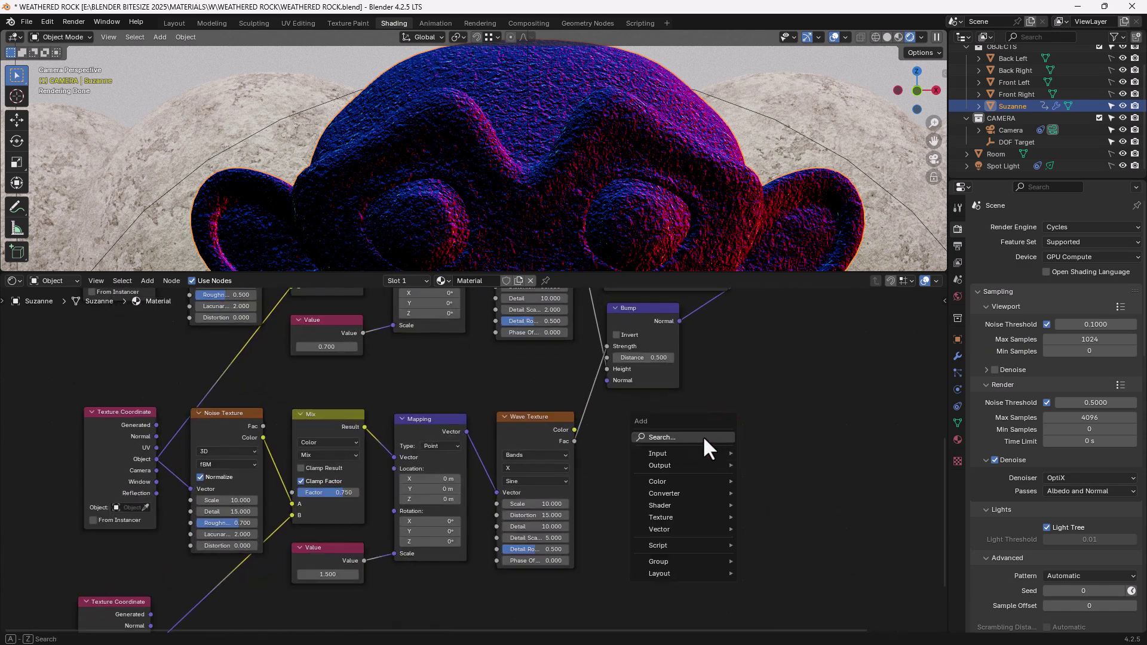
pyautogui.write('noi')
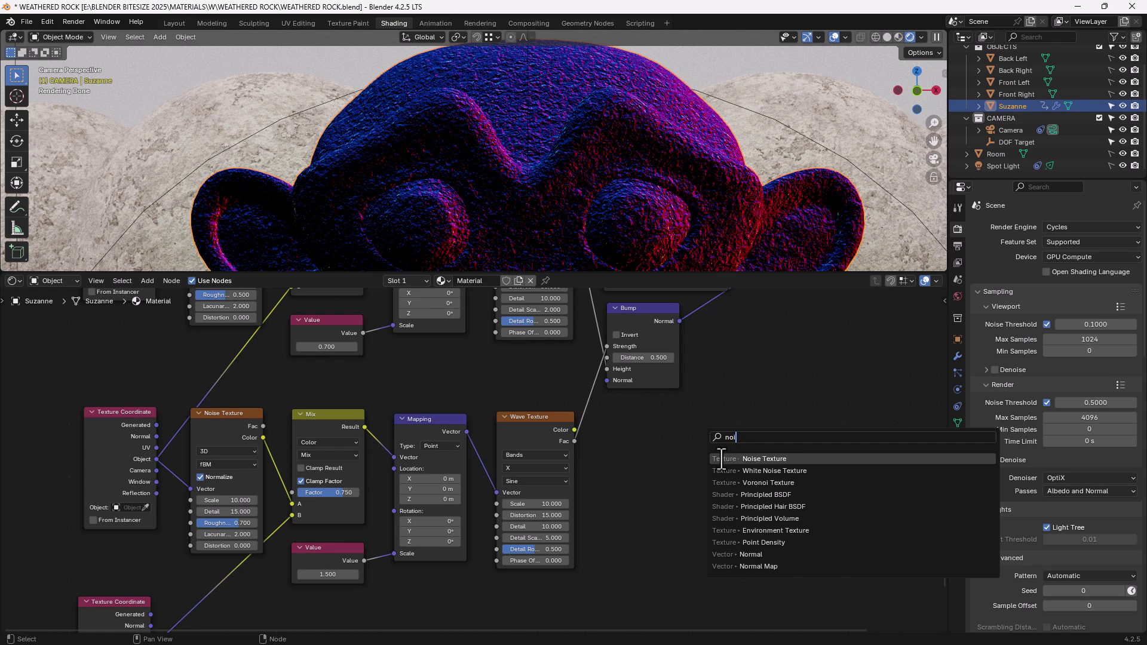
pyautogui.click(722, 458)
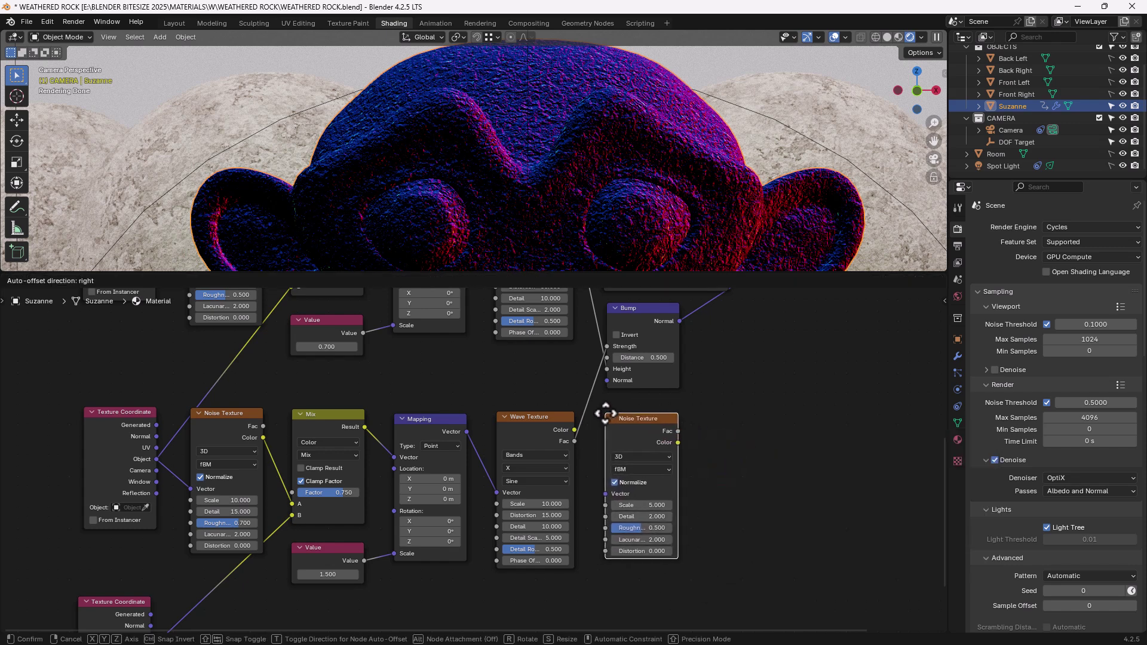
pyautogui.click(605, 413)
pyautogui.moveTo(575, 441); pyautogui.dragTo(591, 430)
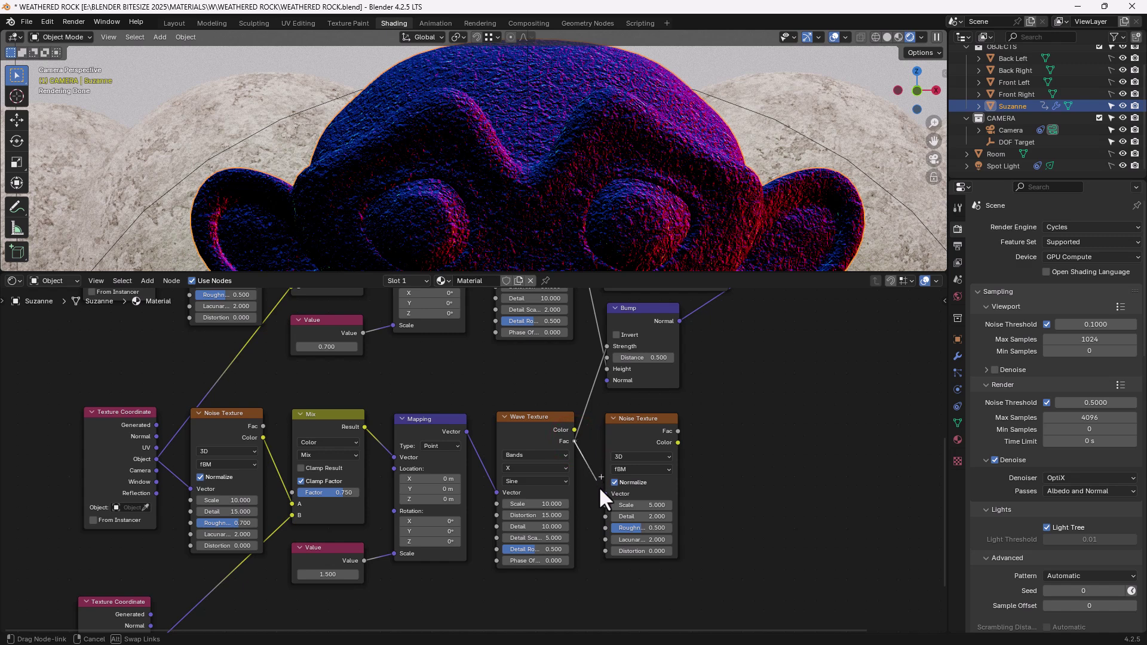
pyautogui.moveTo(599, 488); pyautogui.dragTo(601, 489)
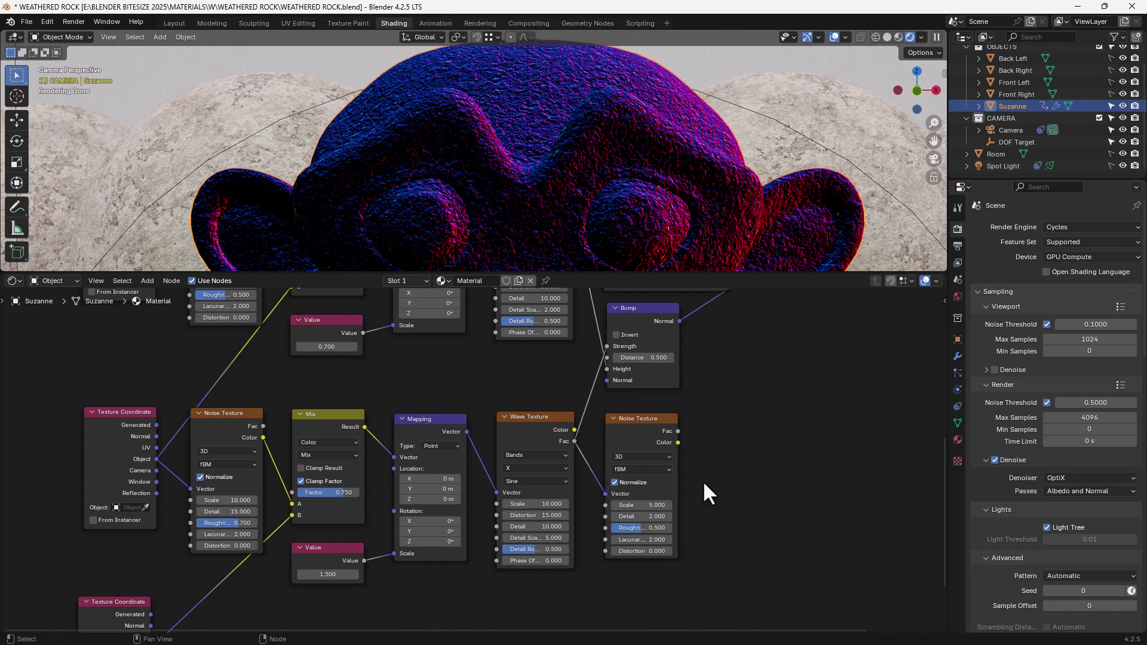
# - Set the Noise Texture after the third row's Wave Texture to Scale 32, Detail 5 and Roughness 0.65
pyautogui.moveTo(704, 479); pyautogui.dragTo(699, 470, button='middle')
pyautogui.click(642, 496)
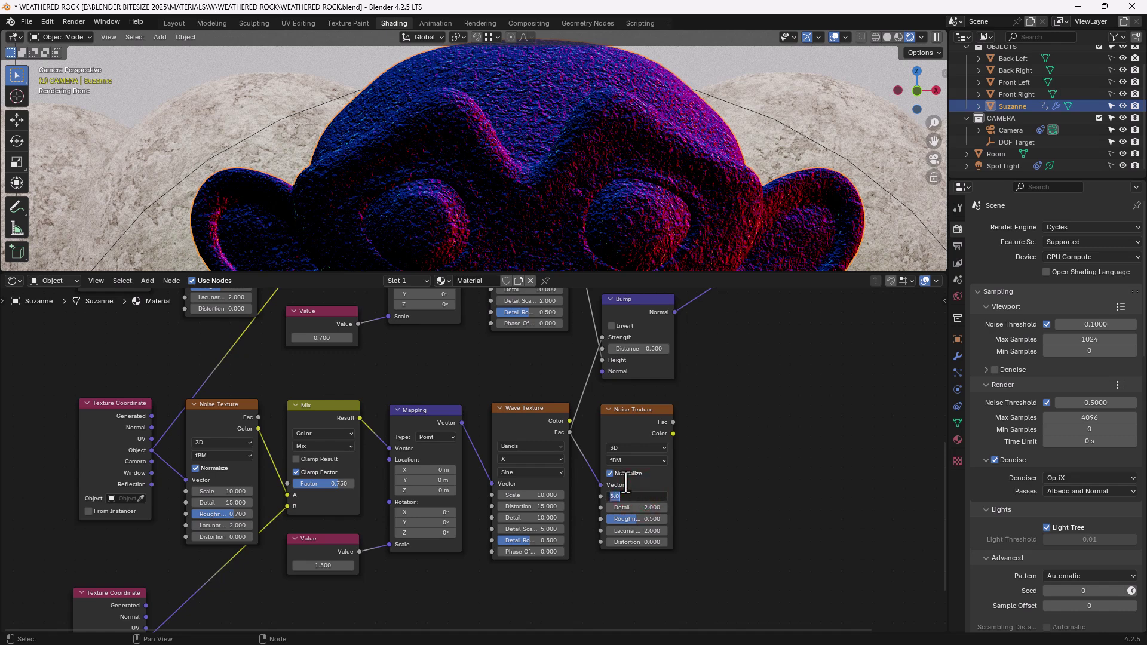
pyautogui.write('32')
pyautogui.press('Tab')
pyautogui.write('5')
pyautogui.press('Tab')
pyautogui.write('.6')
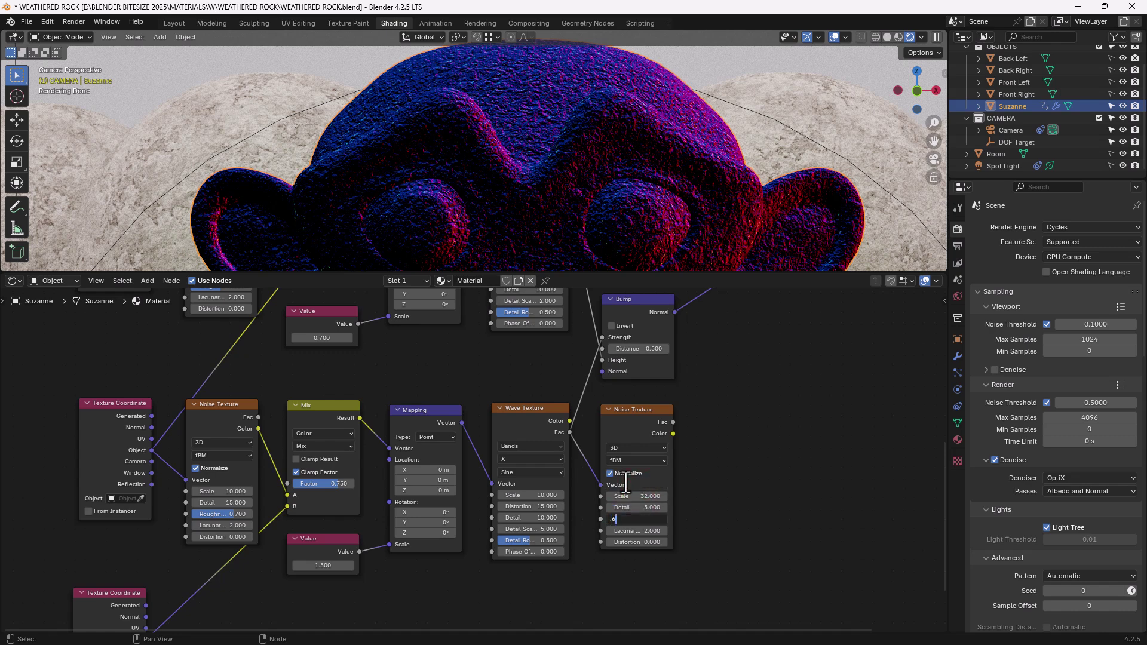
pyautogui.press('Return')
# - Add a Color Ramp fed by the Fac output of the Noise Texture at the end of the third row
pyautogui.scroll(-2, 692, 436)
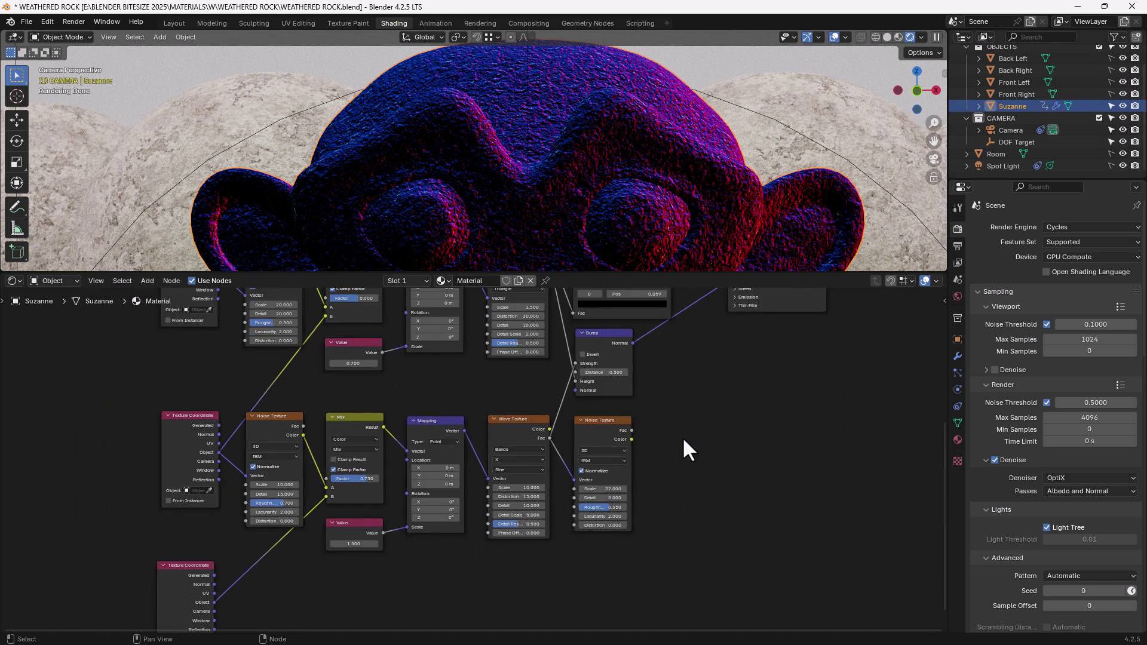
pyautogui.moveTo(683, 436); pyautogui.dragTo(650, 515, button='middle')
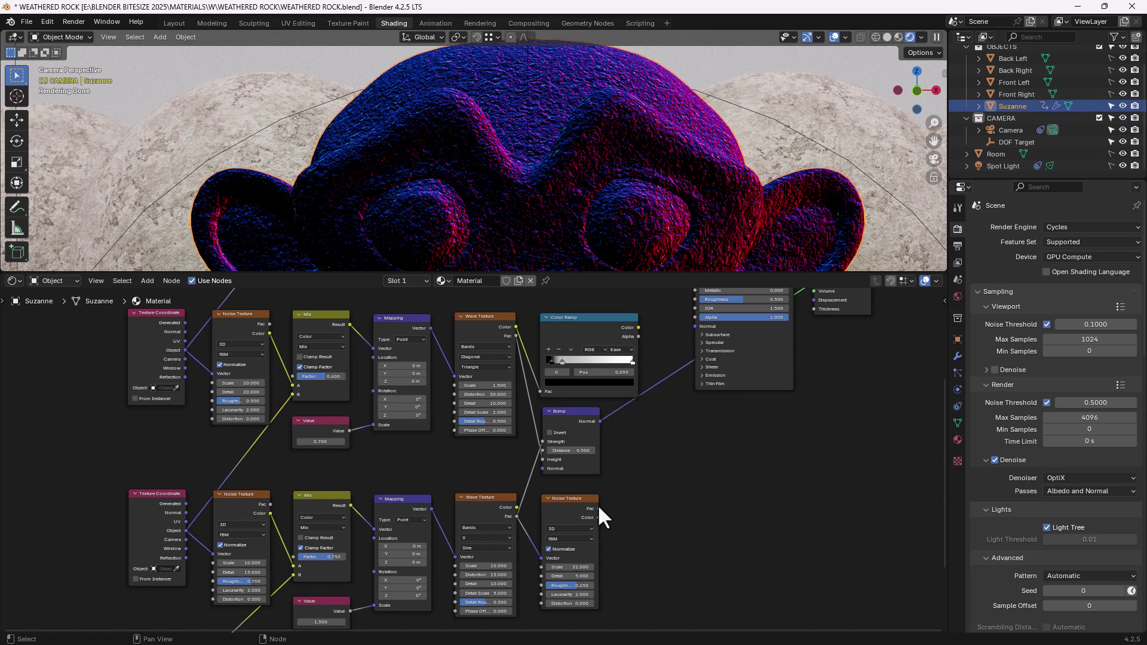
pyautogui.moveTo(598, 508); pyautogui.dragTo(648, 463)
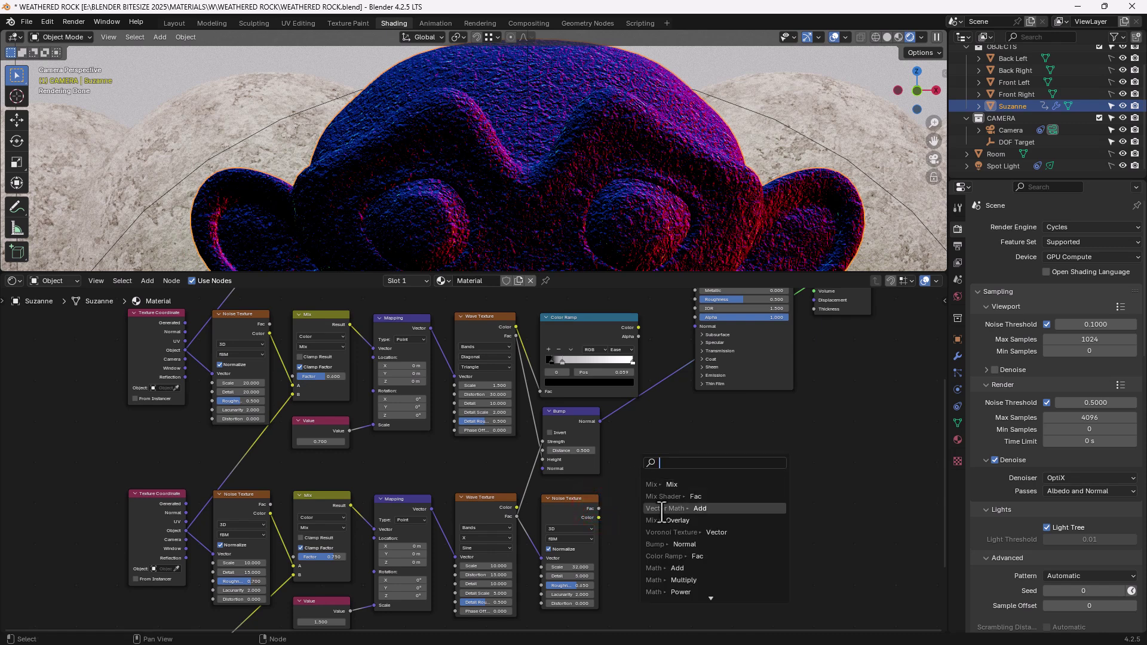
pyautogui.write('col')
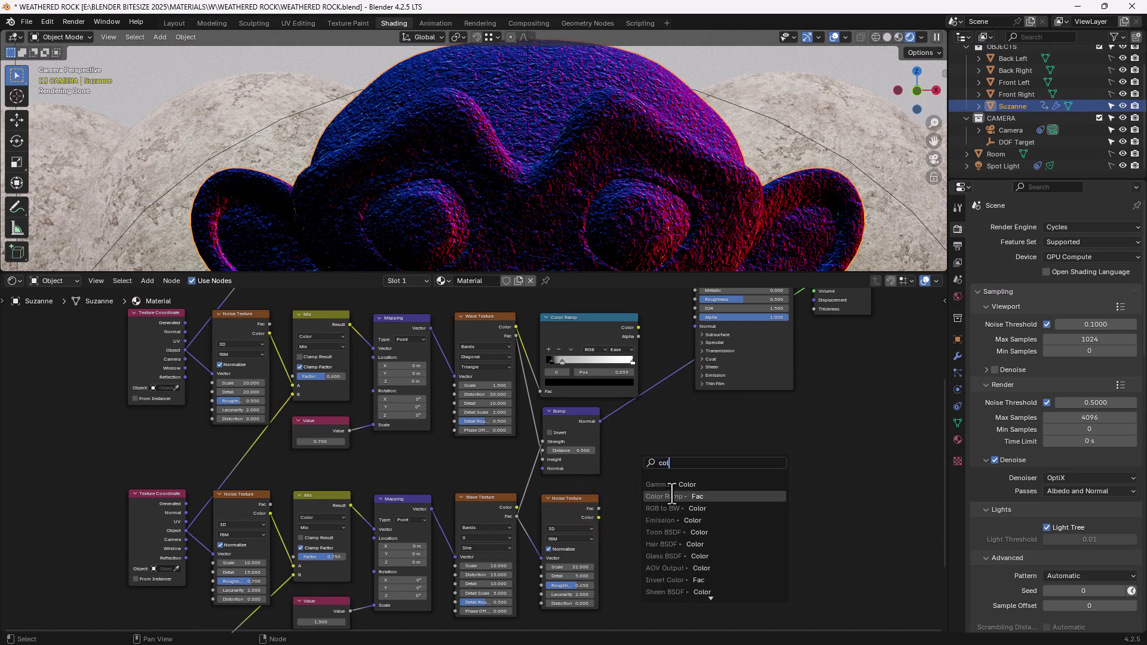
pyautogui.click(671, 496)
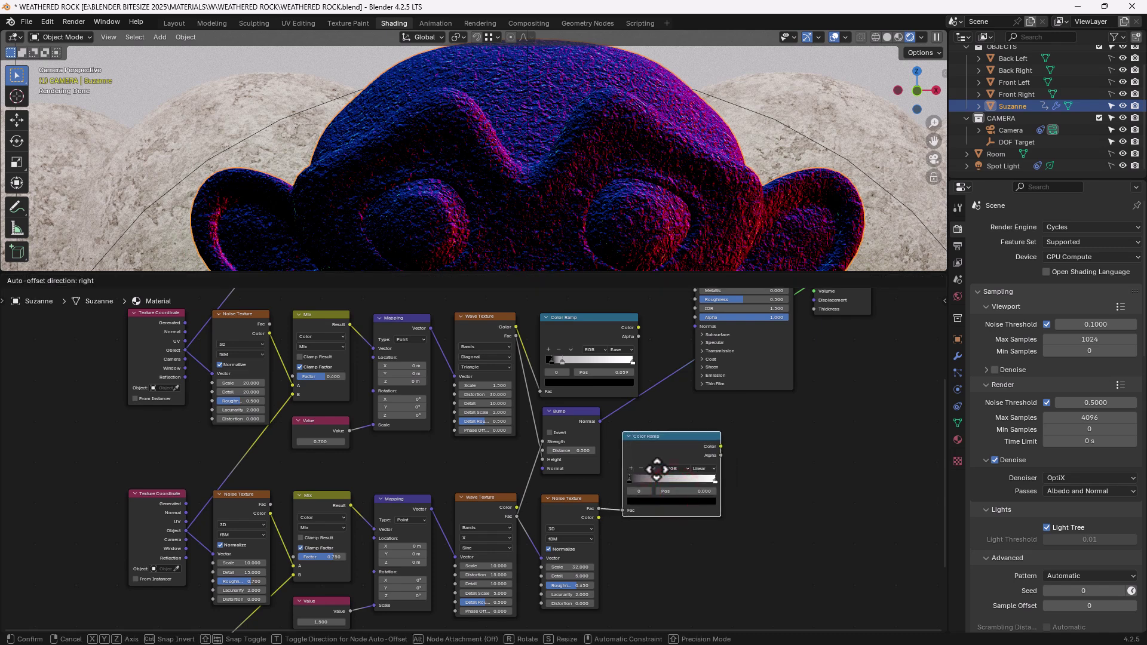
pyautogui.click(656, 469)
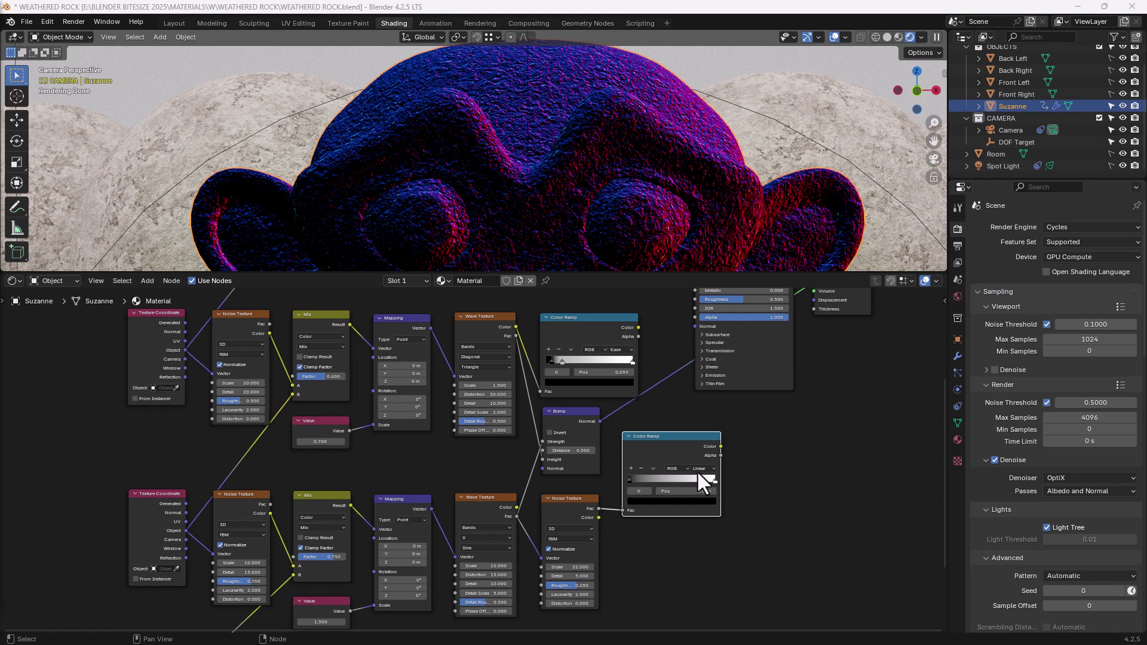
pyautogui.moveTo(684, 491); pyautogui.dragTo(689, 497)
# - Move the Principled BSDF and Material Output nodes together farther away from the node rows to make room
pyautogui.scroll(-1, 754, 476)
pyautogui.moveTo(754, 476); pyautogui.dragTo(700, 503, button='middle')
pyautogui.moveTo(628, 312); pyautogui.dragTo(723, 395)
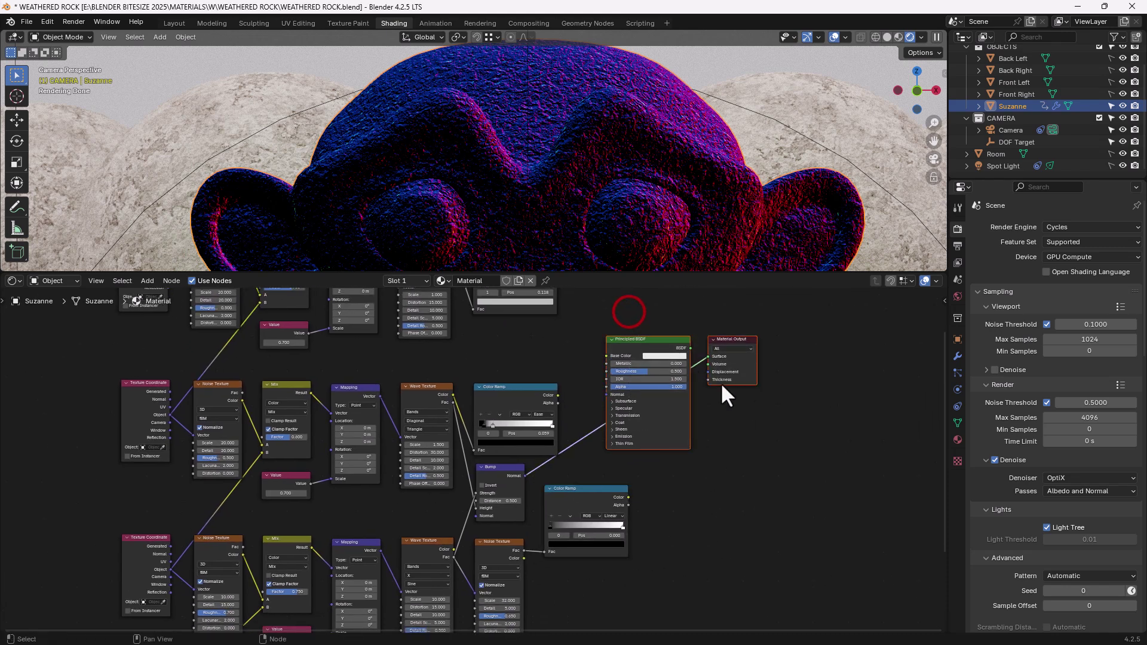
pyautogui.moveTo(658, 338); pyautogui.dragTo(770, 328)
pyautogui.scroll(-3, 676, 356)
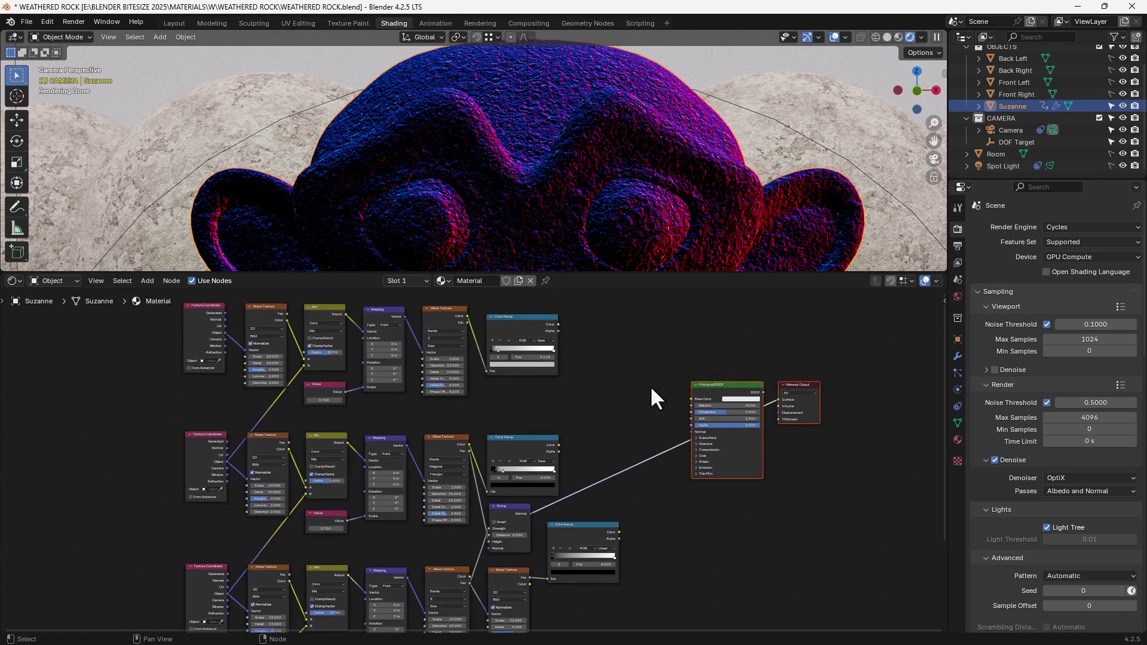
pyautogui.click(651, 388)
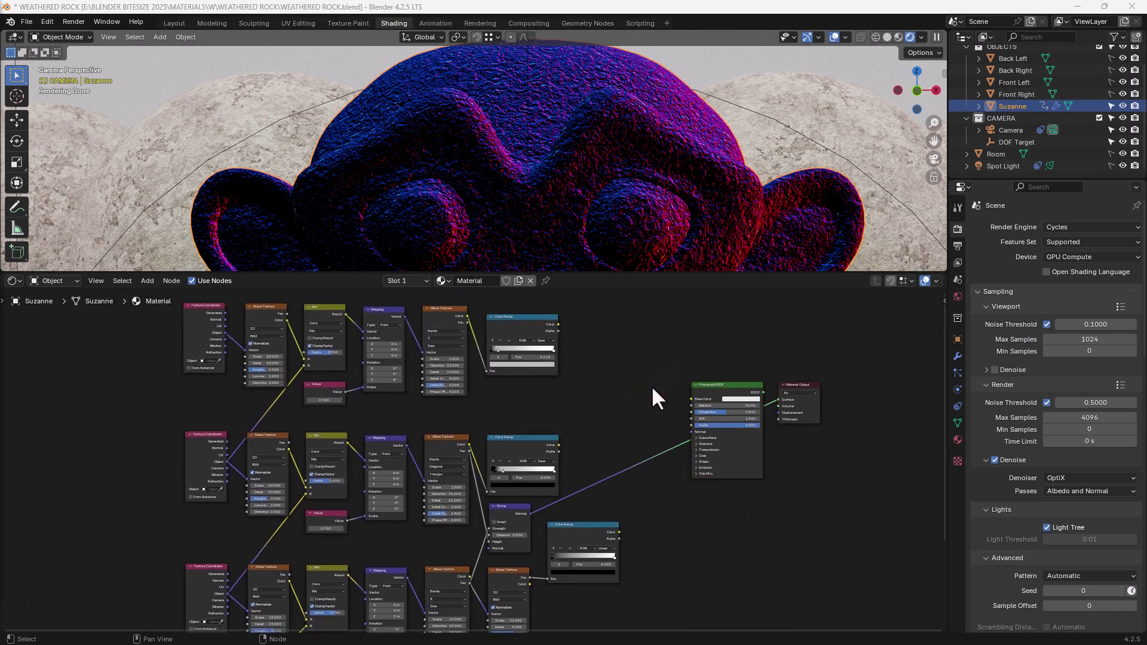
# - Add a Mix Color node after the first row's Color Ramp and place a duplicate between it and the Principled BSDF
pyautogui.scroll(2, 651, 388)
pyautogui.moveTo(651, 385); pyautogui.dragTo(578, 417, button='middle')
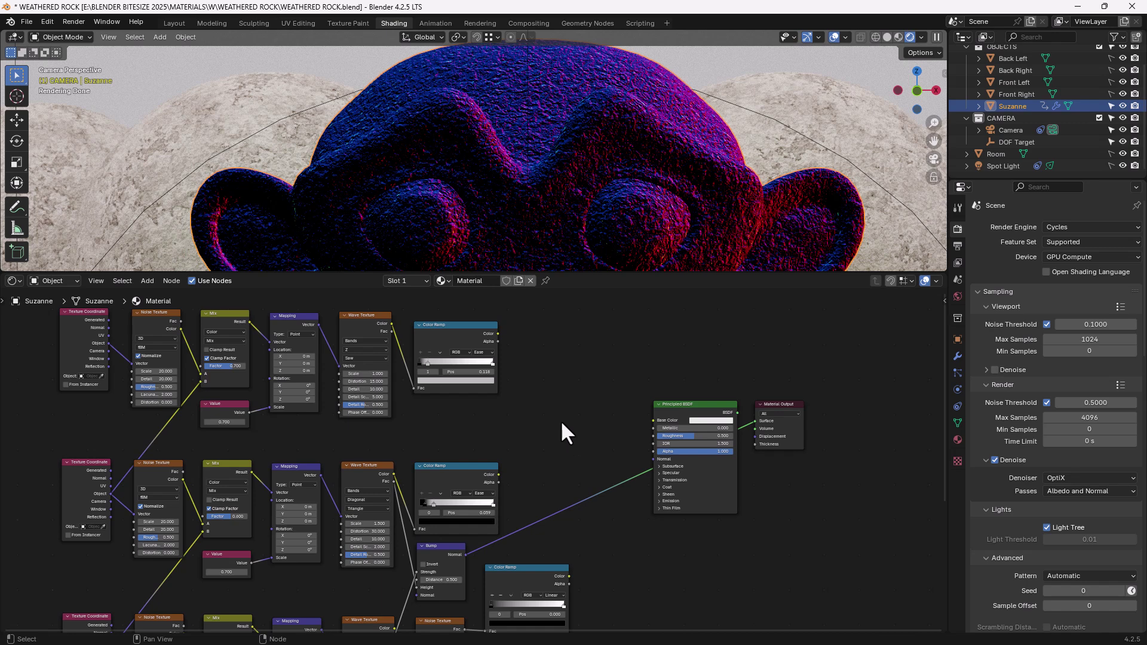
pyautogui.hotkey('shift', 'a')
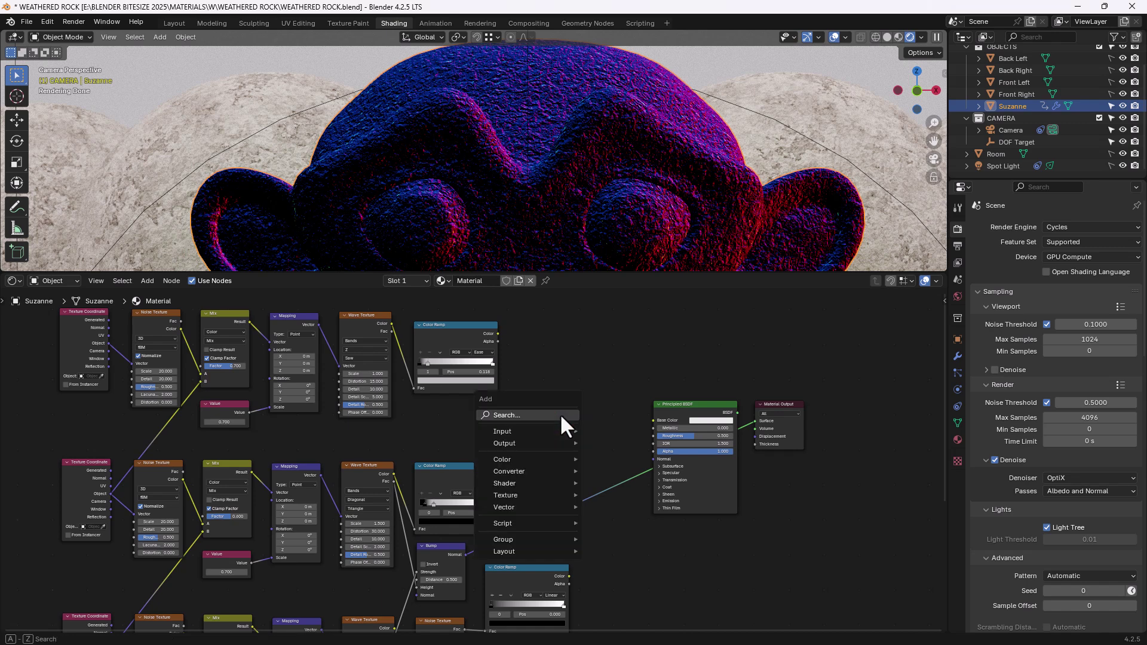
pyautogui.write('mi')
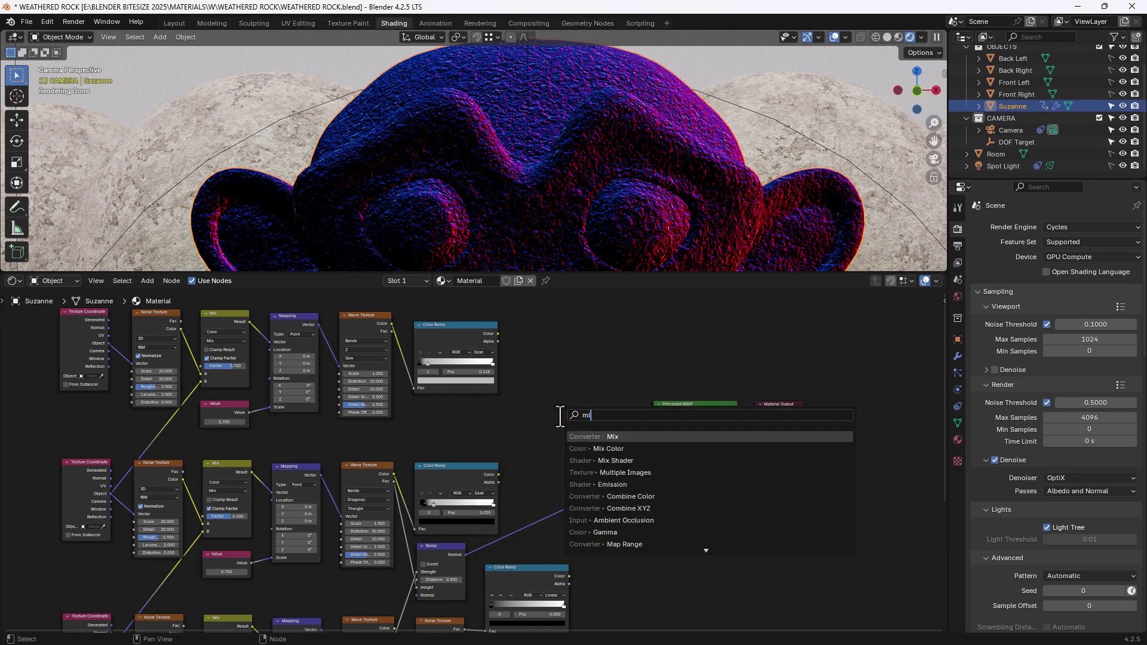
pyautogui.click(582, 447)
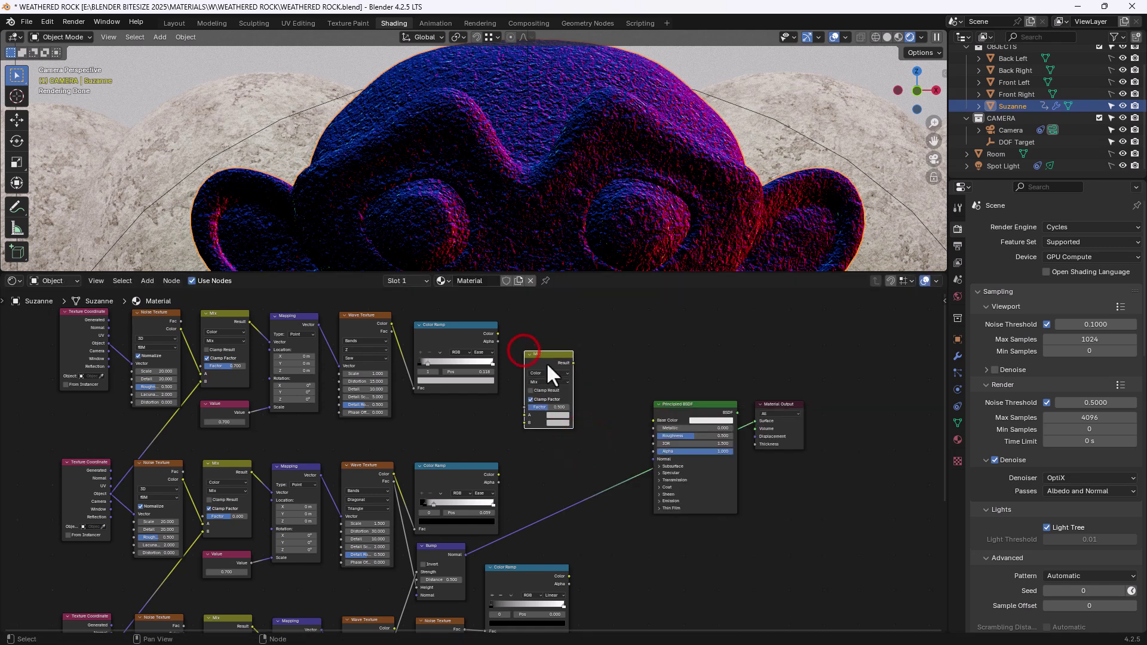
pyautogui.hotkey('shift', 'd')
pyautogui.click(606, 387)
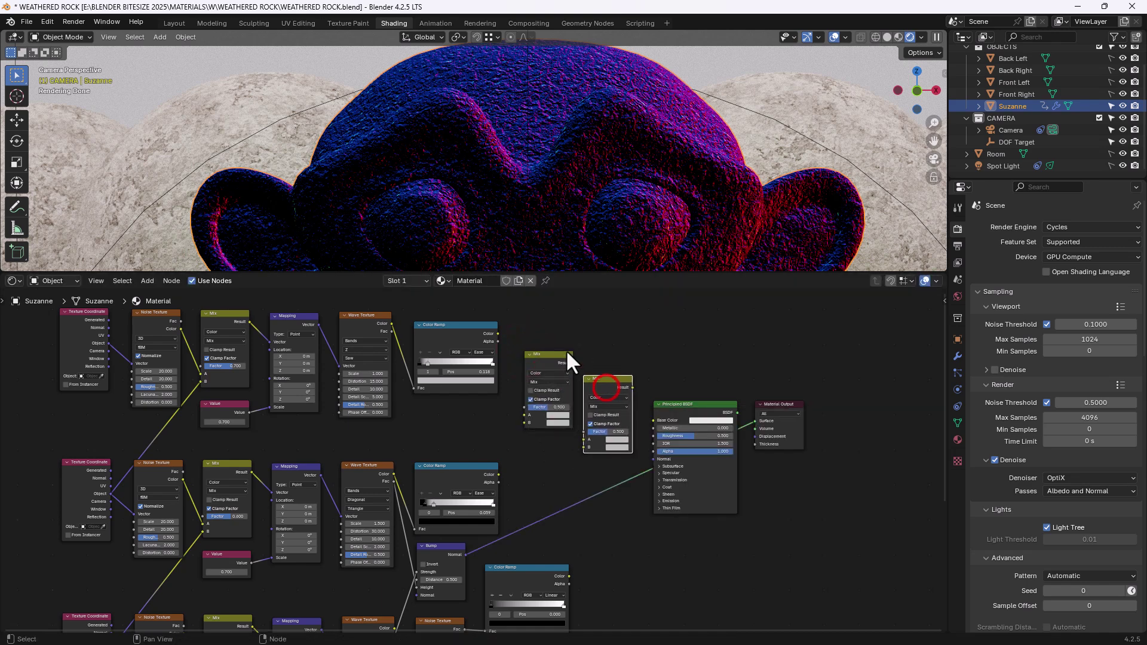
pyautogui.scroll(1, 565, 349)
pyautogui.keyDown('ctrl'); pyautogui.scroll(-1, 565, 349); pyautogui.keyUp('ctrl')
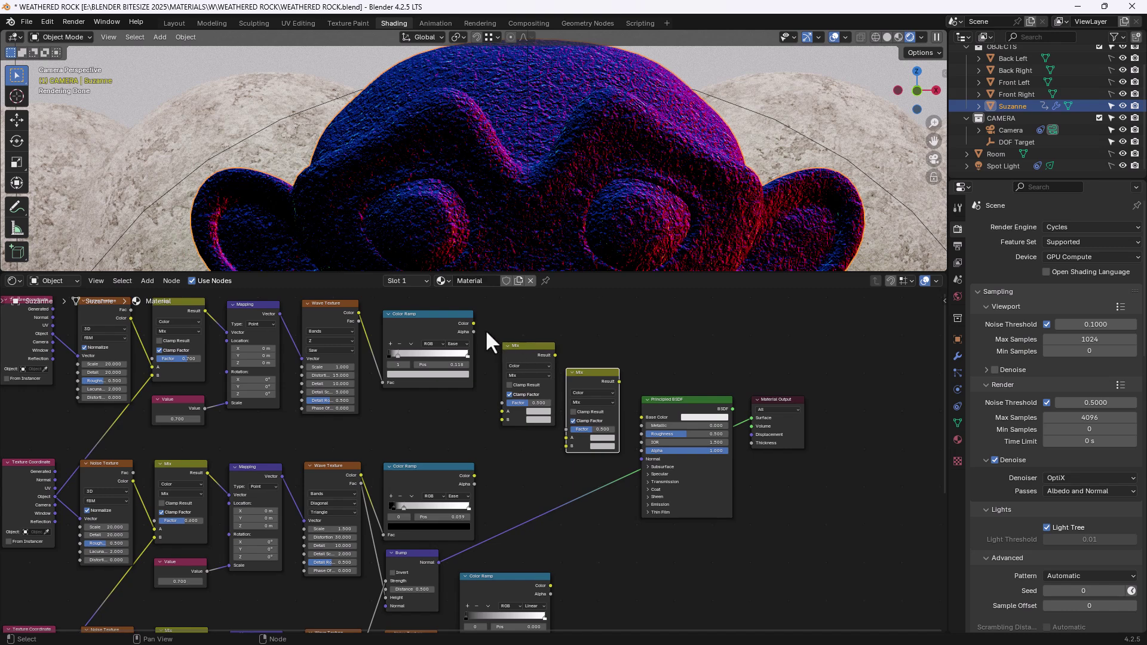
# - Connect the Color outputs of the first and second rows' Color Ramps to inputs A and B of the first new Mix node
pyautogui.moveTo(473, 323); pyautogui.dragTo(492, 412)
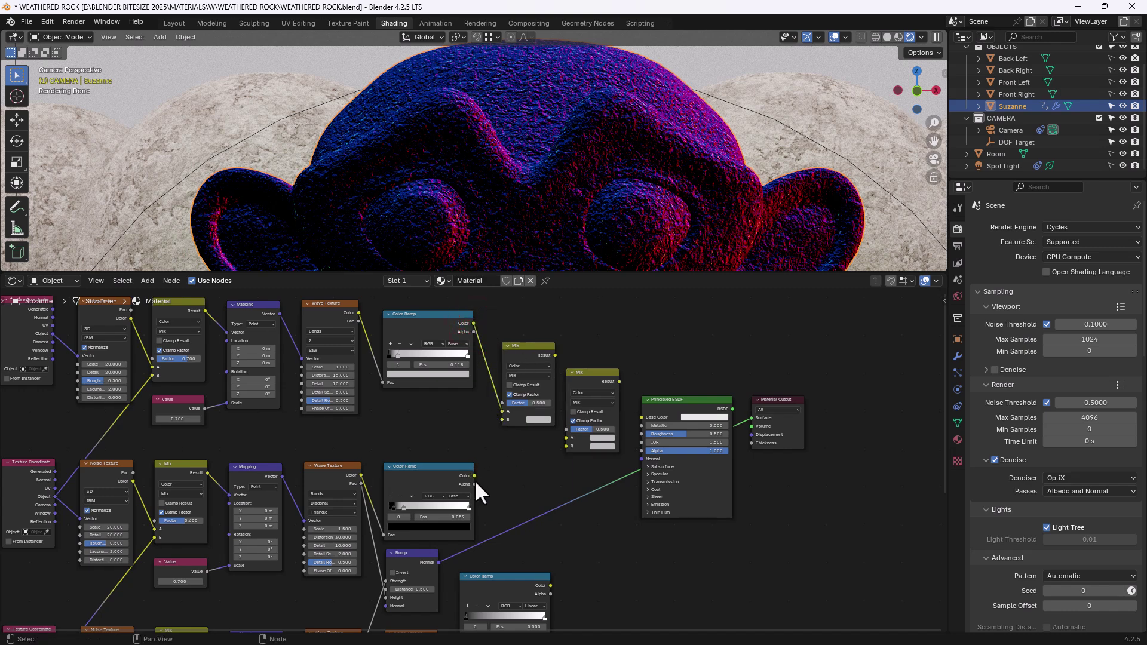
pyautogui.moveTo(474, 475); pyautogui.dragTo(499, 425)
pyautogui.scroll(2, 523, 374)
# - Preview the first new Mix node on the object and set its blending mode to Darken
pyautogui.click(535, 345)
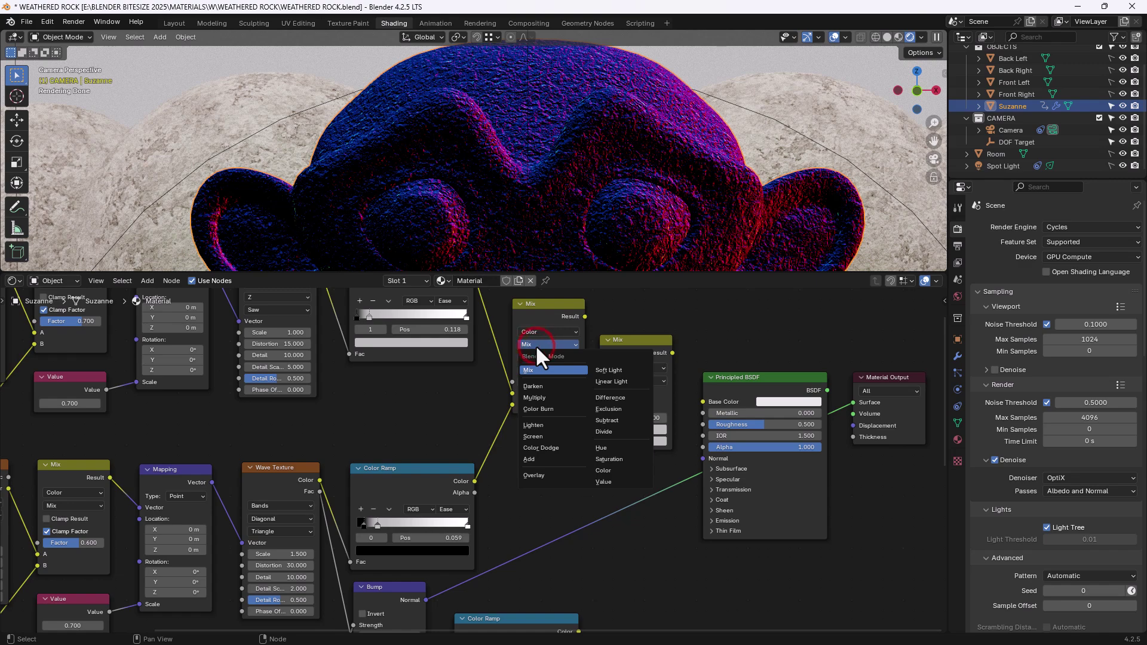
pyautogui.keyDown('ctrl'); pyautogui.keyDown('shift'); pyautogui.click(558, 323); pyautogui.keyUp('shift'); pyautogui.keyUp('ctrl')
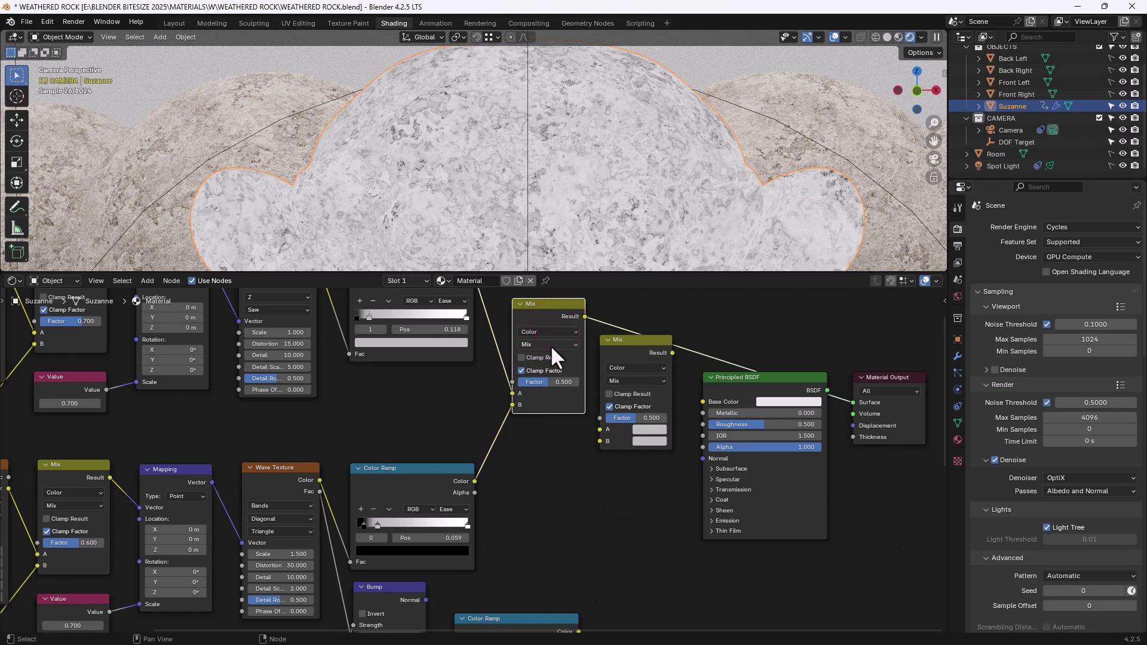
pyautogui.click(550, 346)
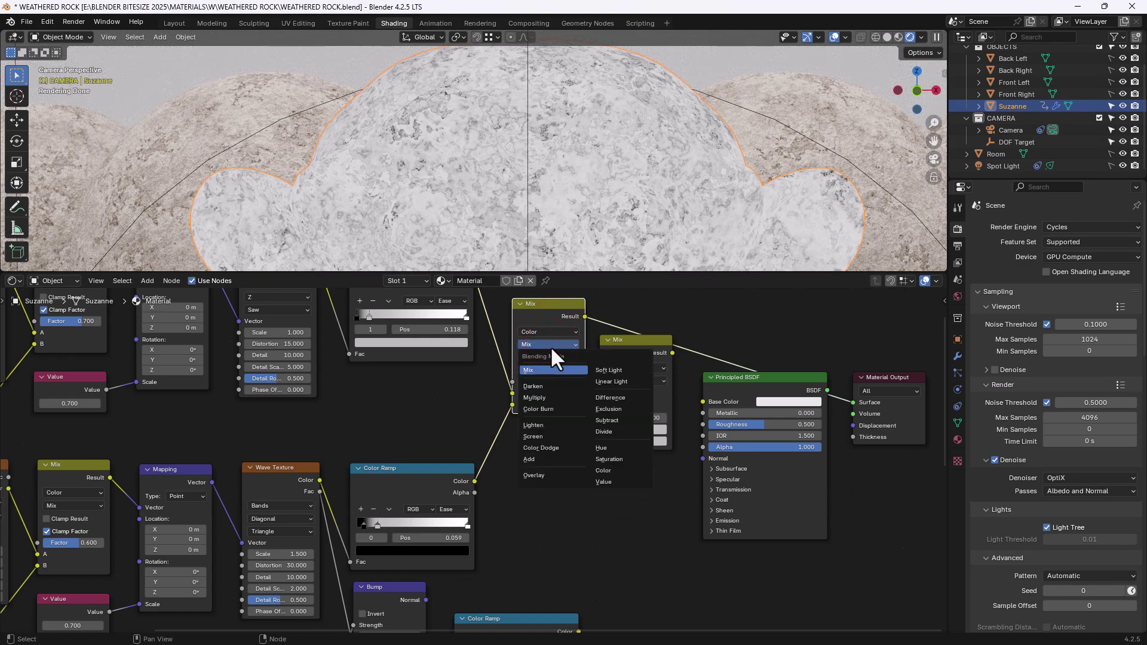
pyautogui.click(548, 382)
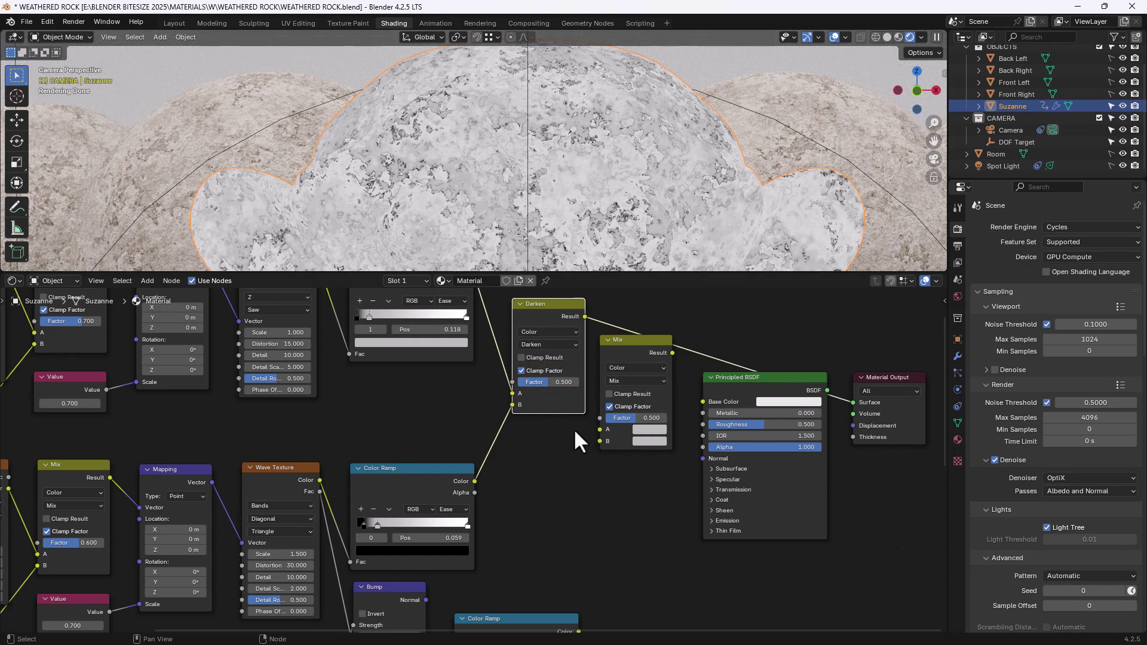
# - Set the Darken node's Factor to 0.4
pyautogui.moveTo(540, 381); pyautogui.dragTo(569, 382)
pyautogui.hotkey('ctrl', 'z')
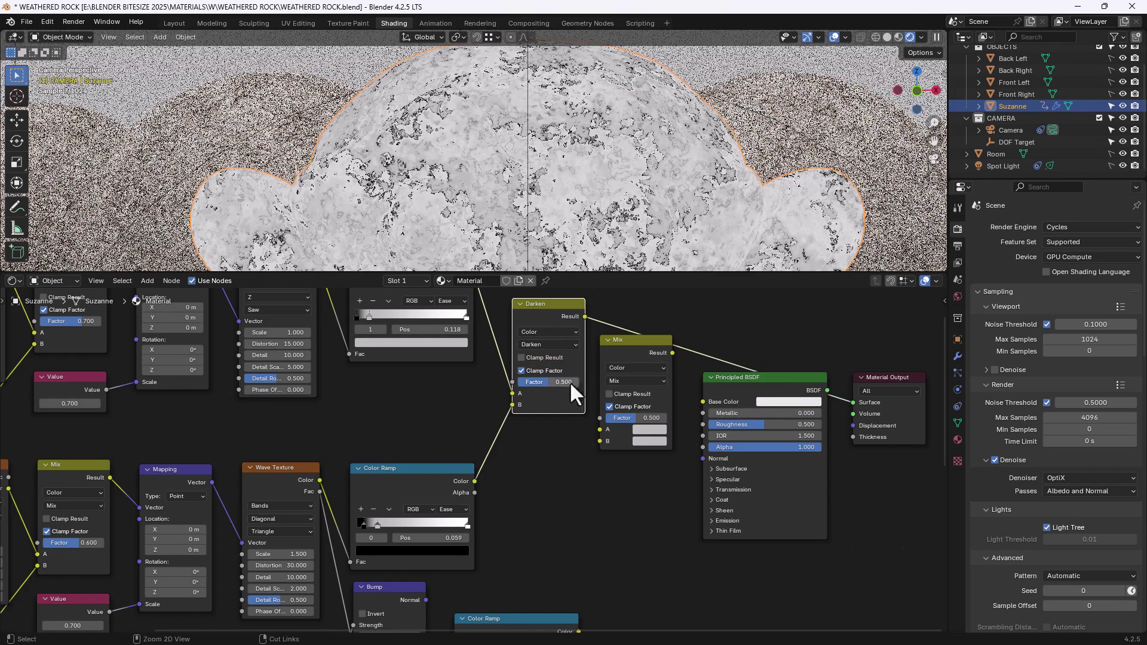
pyautogui.click(559, 385)
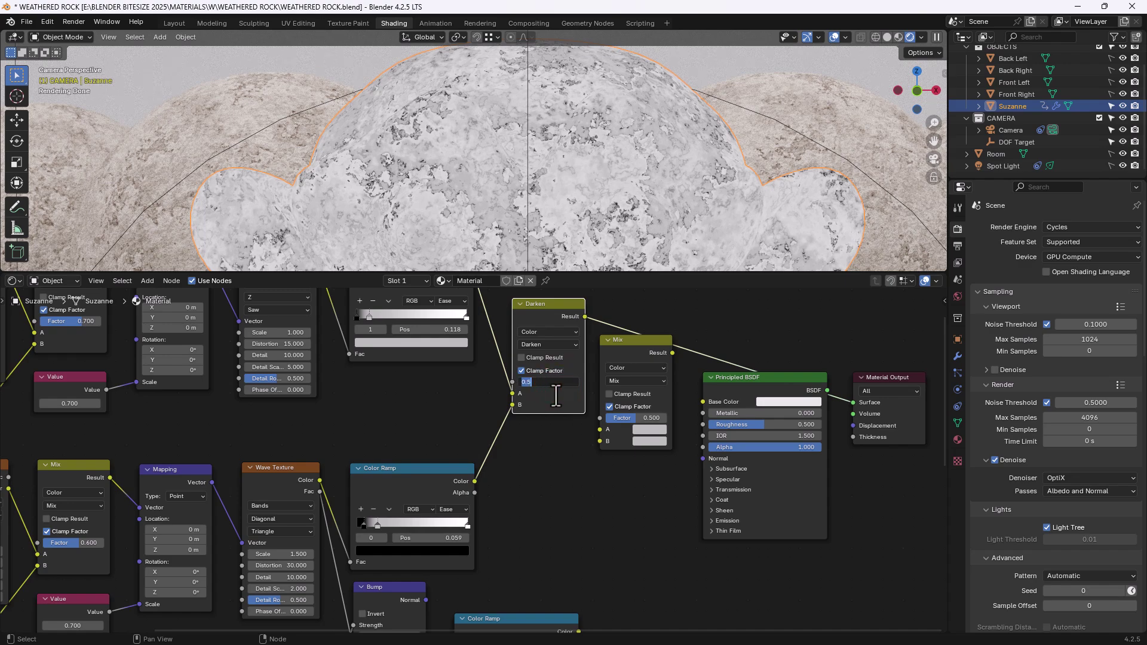
pyautogui.write('0.4')
pyautogui.press('Return')
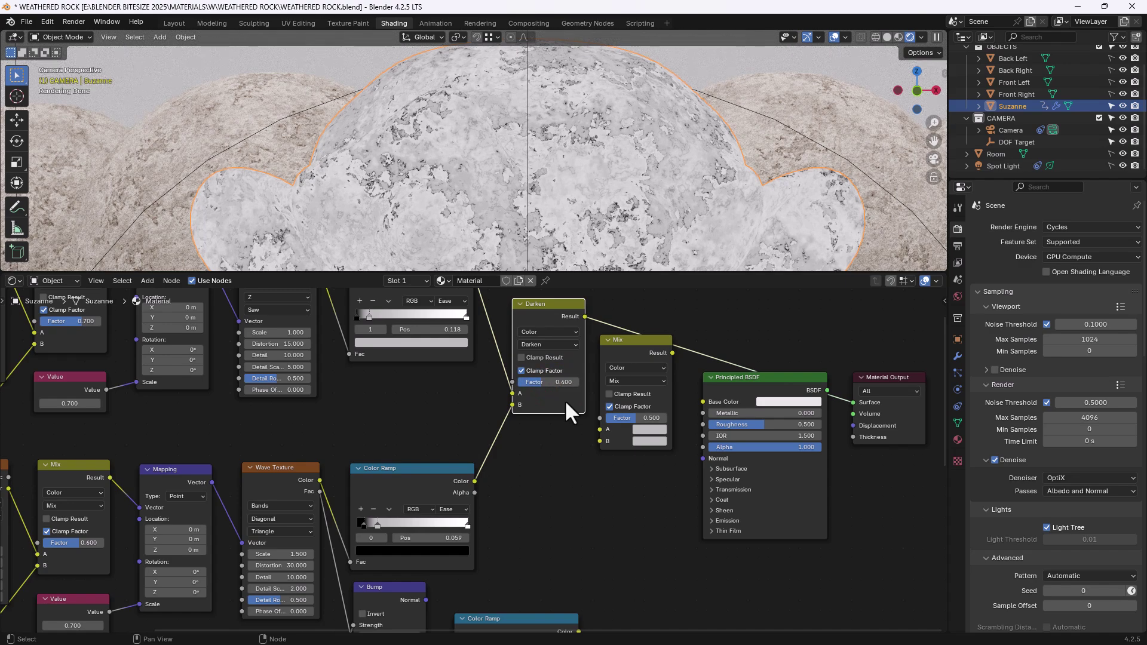
# - Connect the Darken node's Result to input A of the second Mix node, reposition that Mix node and preview it
pyautogui.moveTo(566, 404); pyautogui.dragTo(555, 378, button='middle')
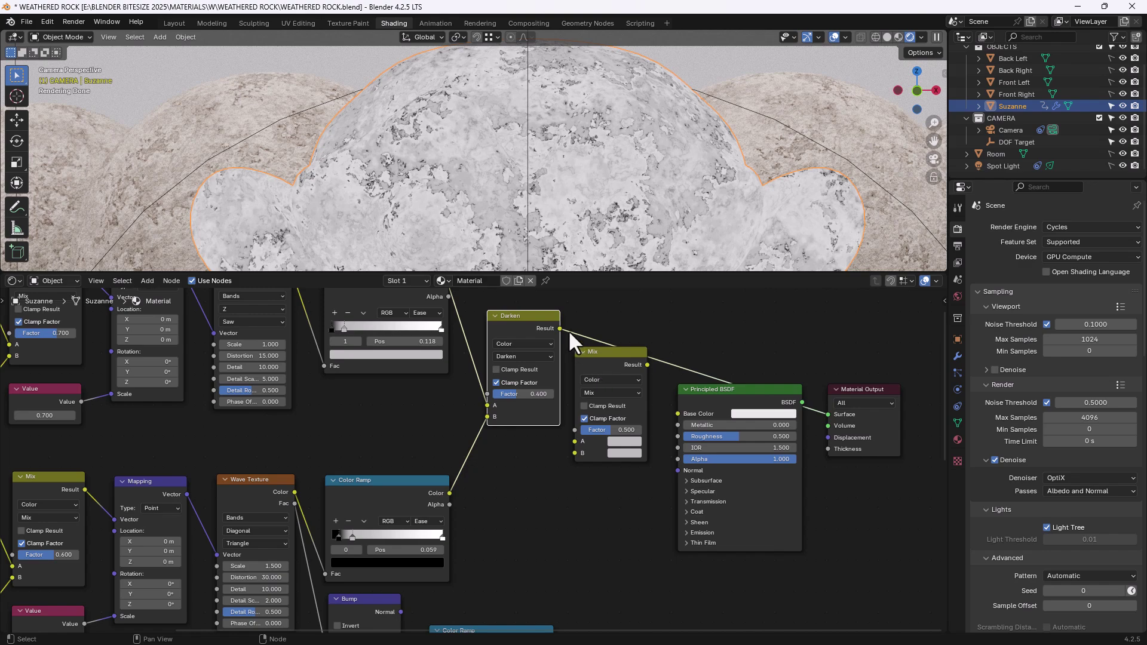
pyautogui.moveTo(560, 328); pyautogui.dragTo(570, 486)
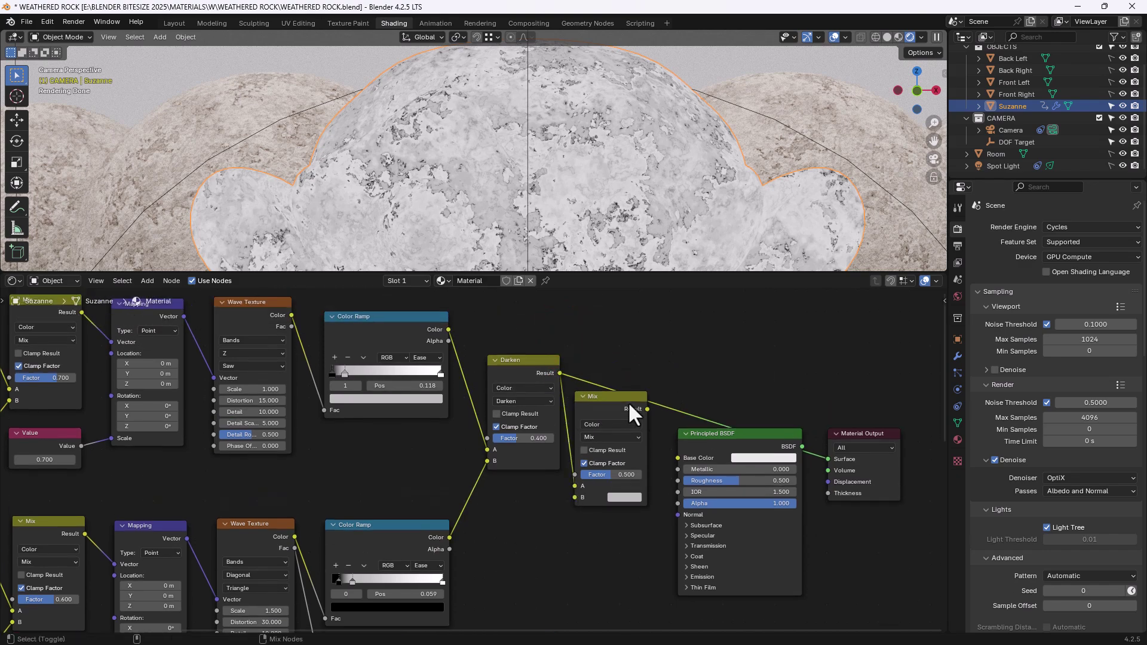
pyautogui.moveTo(628, 401)
pyautogui.mouseDown()
pyautogui.moveTo(619, 402)
pyautogui.moveTo(638, 382)
pyautogui.mouseUp()
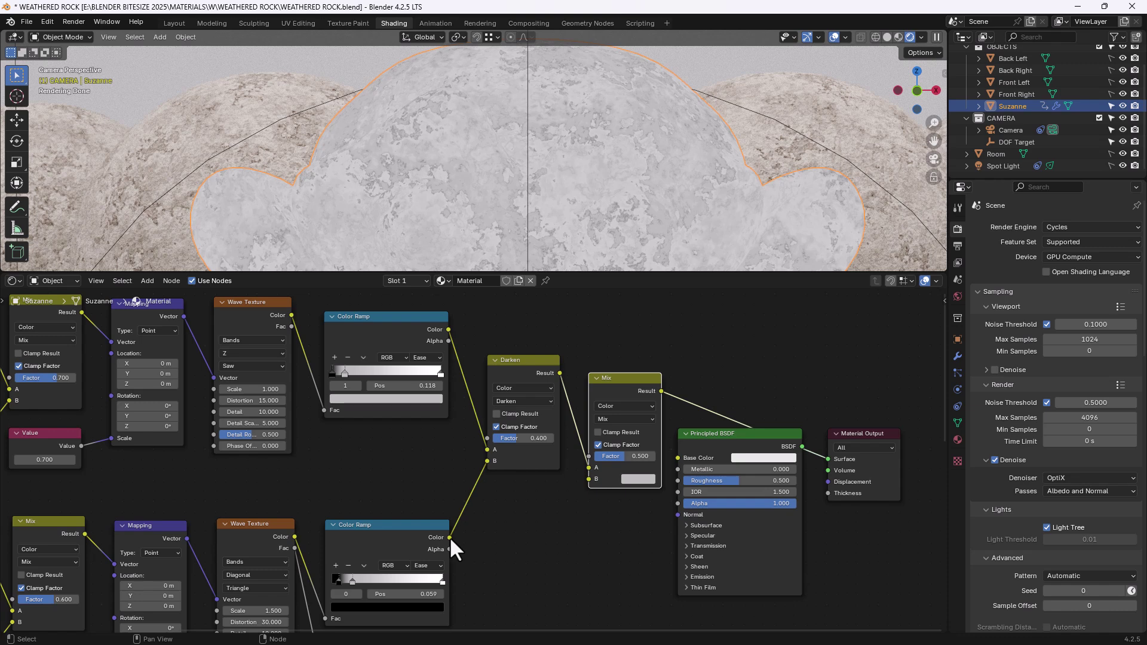
# - Connect the third row's Color Ramp to the second Mix node's Factor, and space out the ramp, Mix and shader nodes
pyautogui.scroll(-2, 449, 537)
pyautogui.moveTo(473, 542); pyautogui.dragTo(469, 500, button='middle')
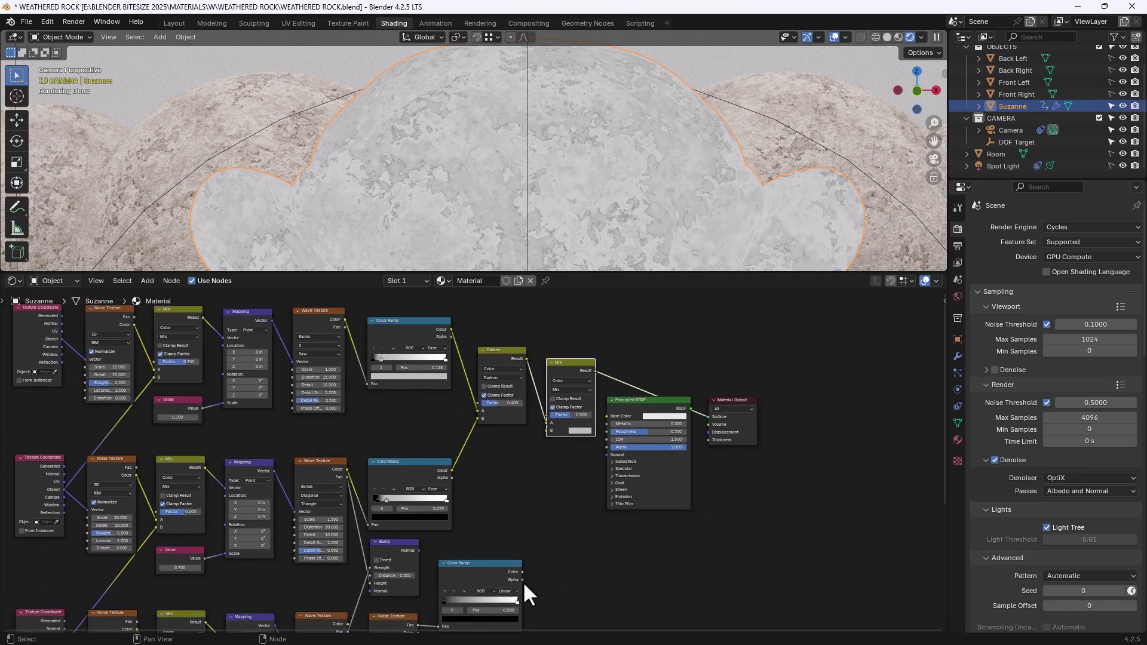
pyautogui.moveTo(522, 572); pyautogui.dragTo(538, 414)
pyautogui.moveTo(497, 567); pyautogui.dragTo(530, 466)
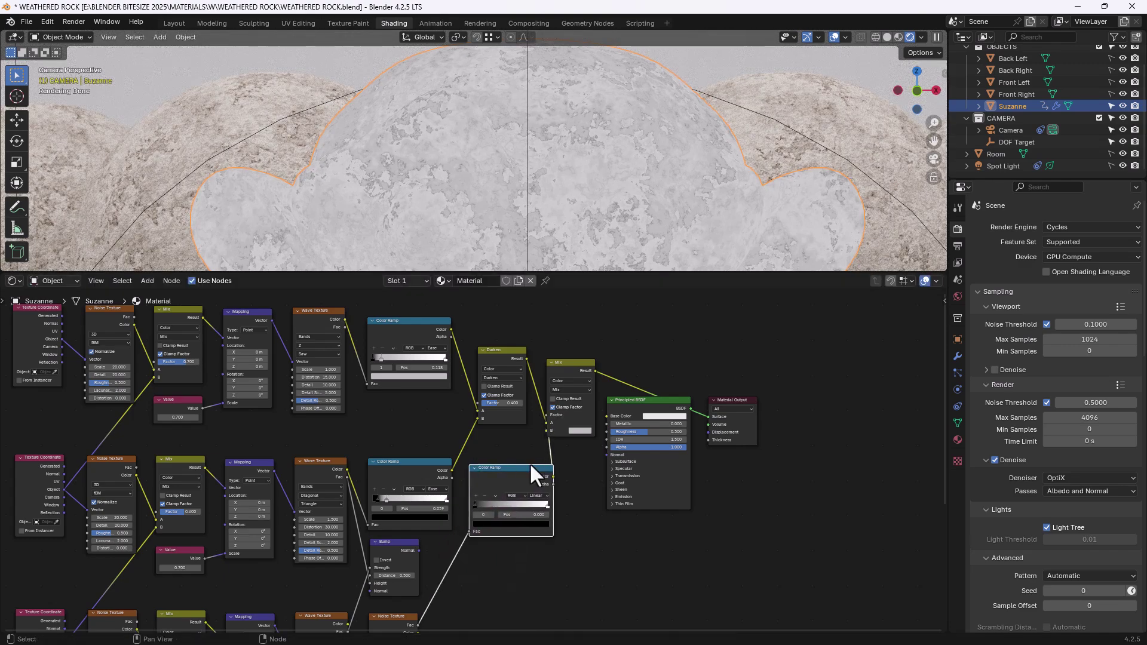
pyautogui.moveTo(670, 374); pyautogui.dragTo(758, 376)
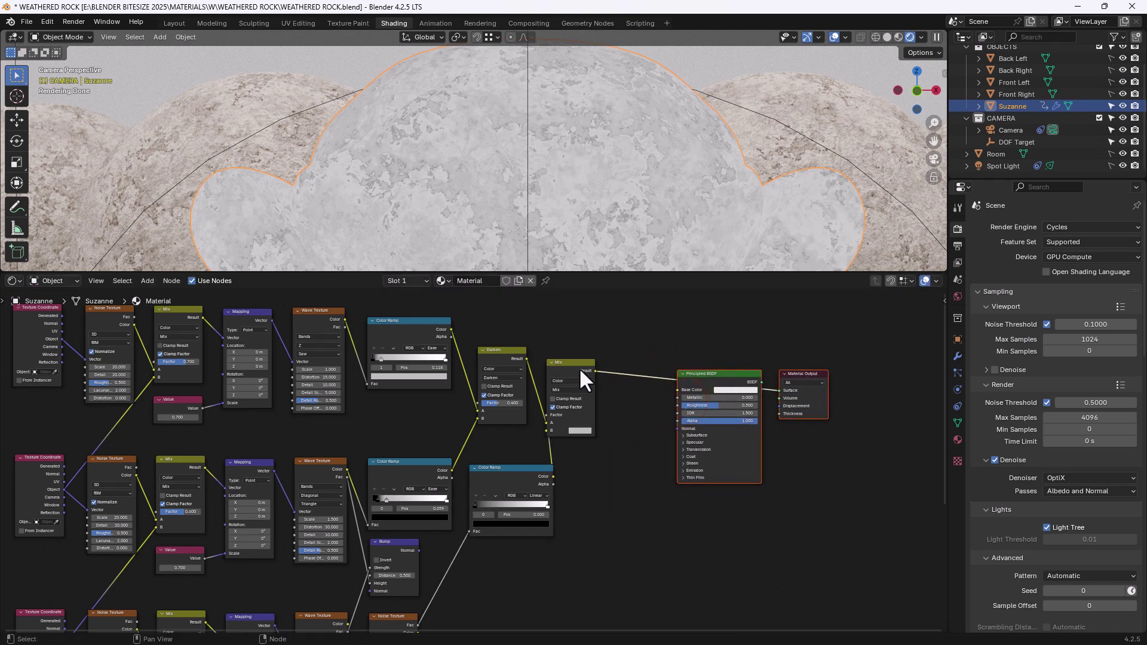
pyautogui.moveTo(577, 367); pyautogui.dragTo(640, 378)
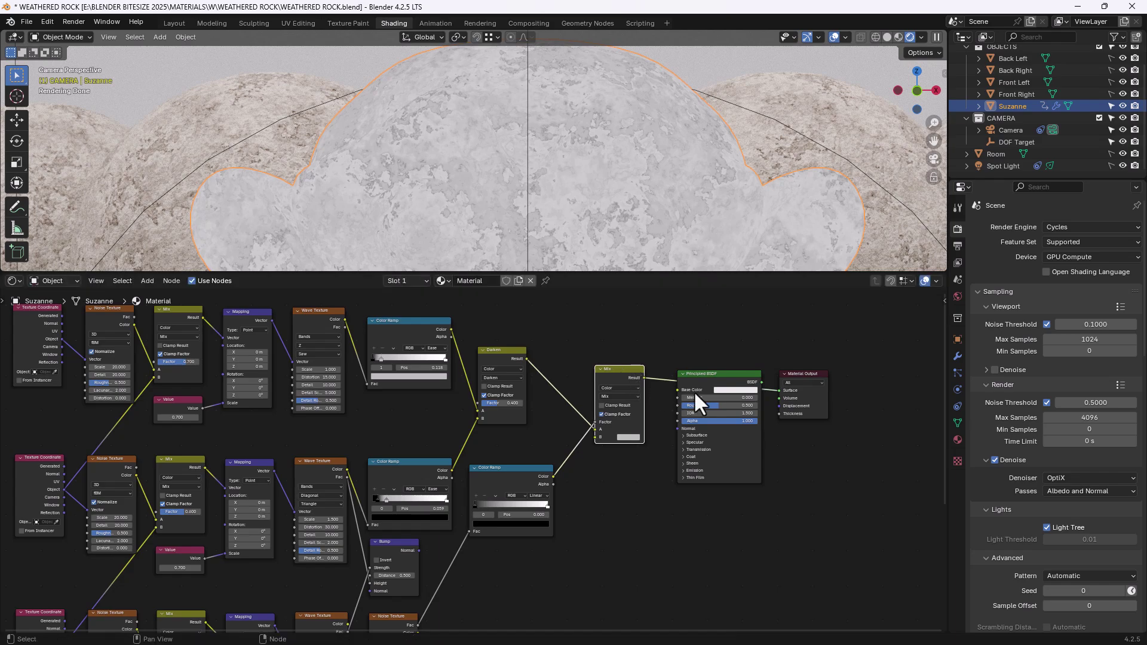
# - Restore the Principled BSDF as the output surface and connect the second Mix node's Result to its Base Color
pyautogui.click(701, 380)
pyautogui.keyDown('ctrl'); pyautogui.moveTo(700, 379); pyautogui.dragTo(662, 413, button='right'); pyautogui.keyUp('ctrl')
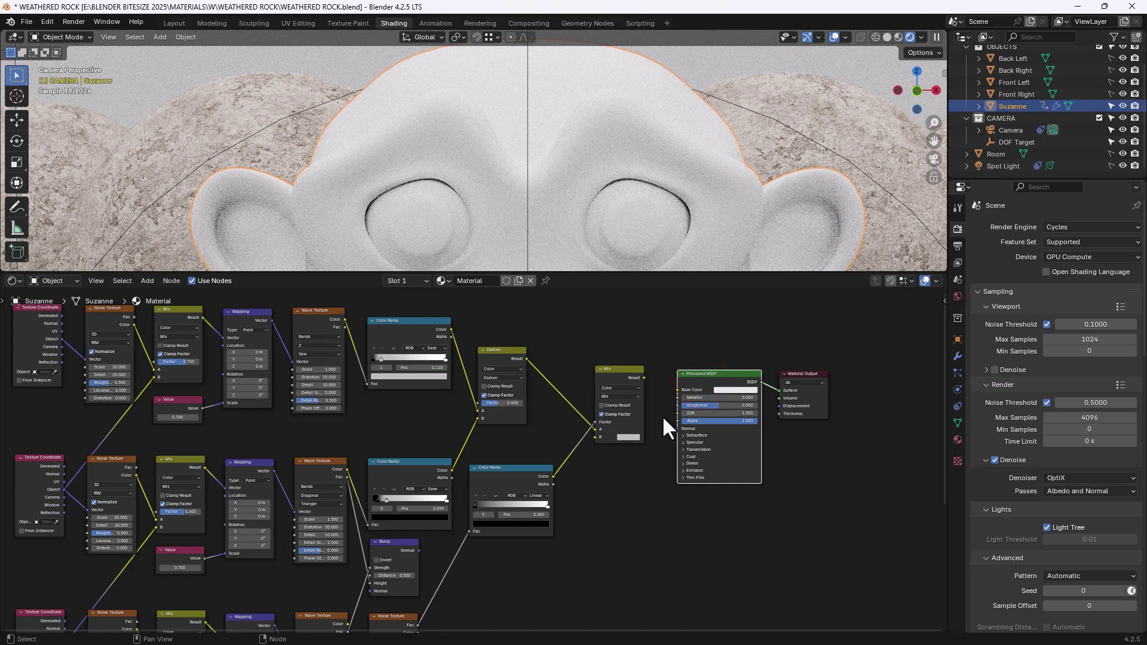
pyautogui.keyDown('ctrl'); pyautogui.moveTo(662, 414); pyautogui.dragTo(499, 392, button='middle'); pyautogui.keyUp('ctrl')
pyautogui.moveTo(509, 388); pyautogui.dragTo(547, 400)
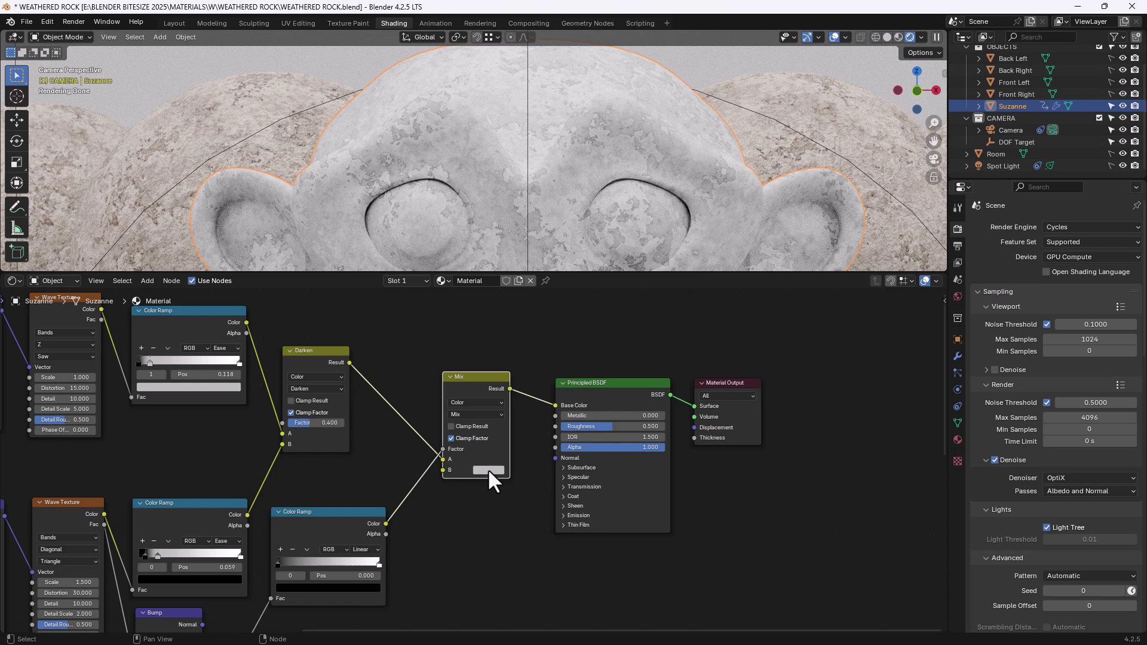
# - Try a saturated magenta as the second Mix node's B color
pyautogui.moveTo(487, 469)
pyautogui.click(485, 469)
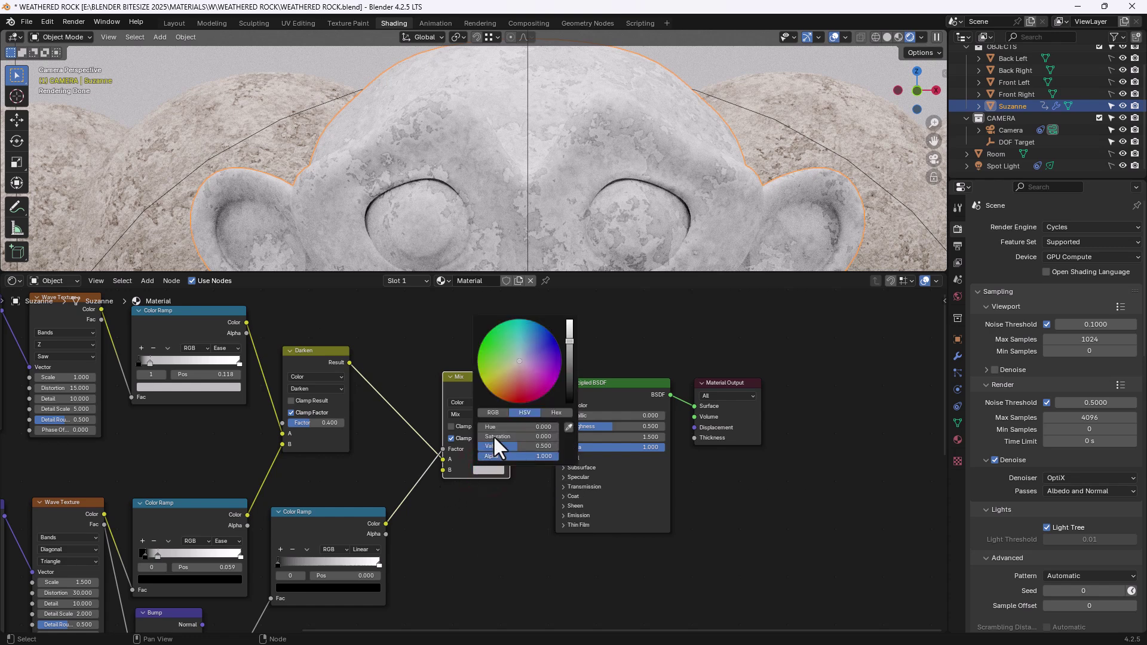
pyautogui.moveTo(493, 435); pyautogui.dragTo(538, 436)
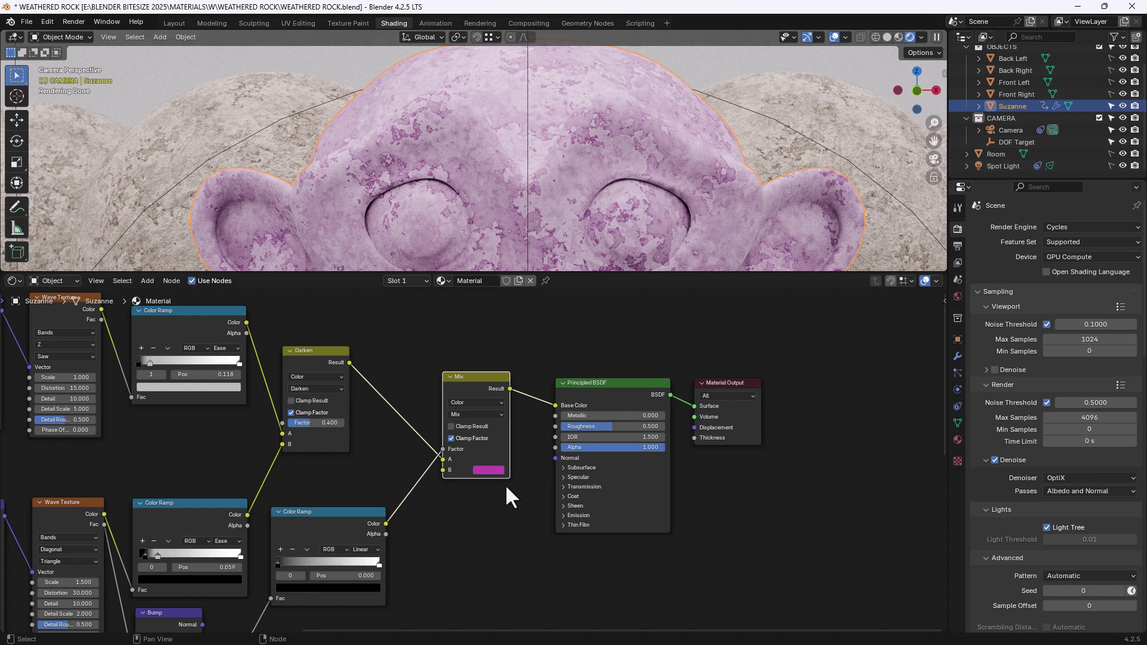
# - Set the second Mix node's B color to a neutral medium-dark gray
pyautogui.scroll(-1, 503, 498)
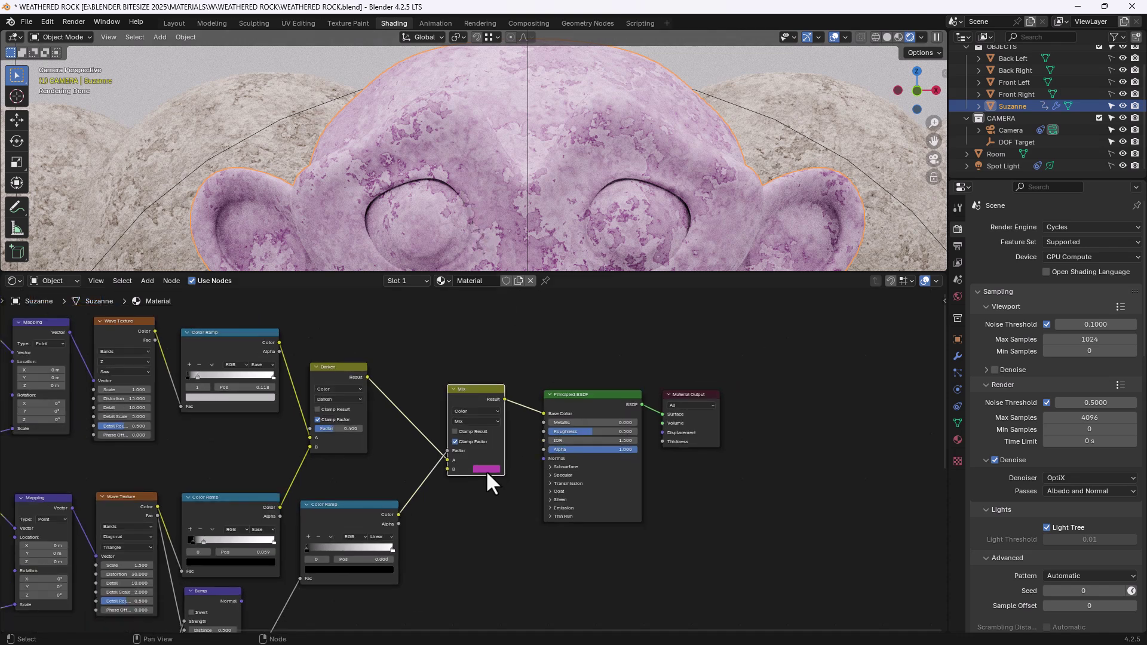
pyautogui.click(486, 469)
pyautogui.moveTo(510, 438); pyautogui.dragTo(487, 447)
# - Connect the Bump node's Normal to the Principled BSDF's Normal and route the link through a reroute point beneath the third row's Color Ramp
pyautogui.moveTo(486, 567); pyautogui.dragTo(519, 477, button='middle')
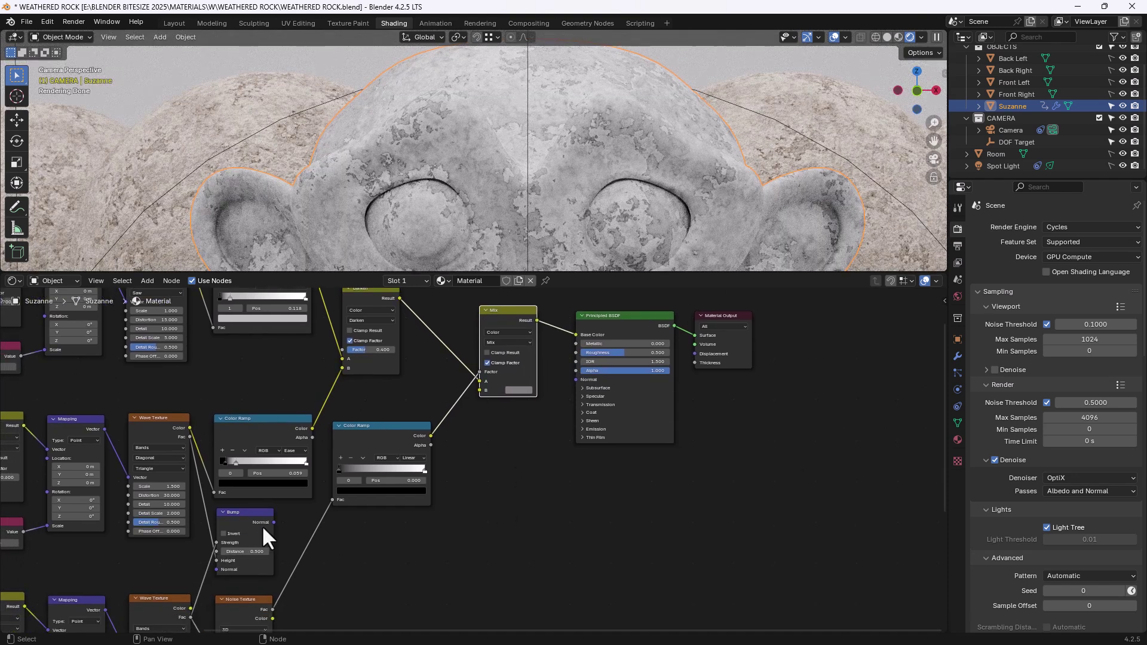
pyautogui.moveTo(273, 522); pyautogui.dragTo(567, 382)
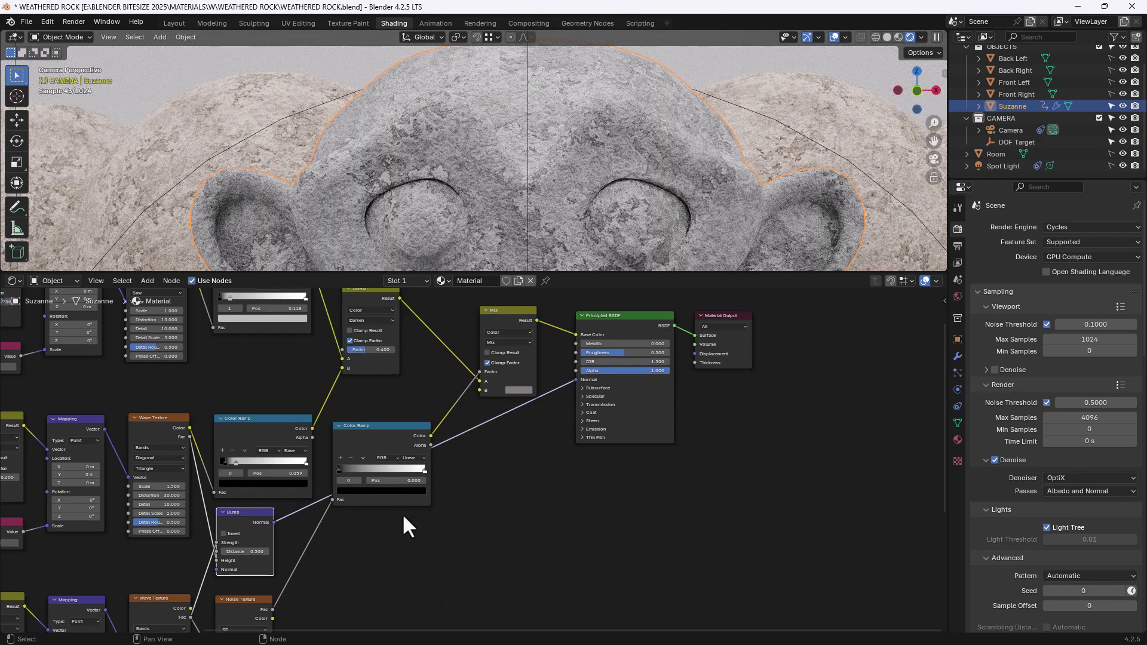
pyautogui.click(475, 413)
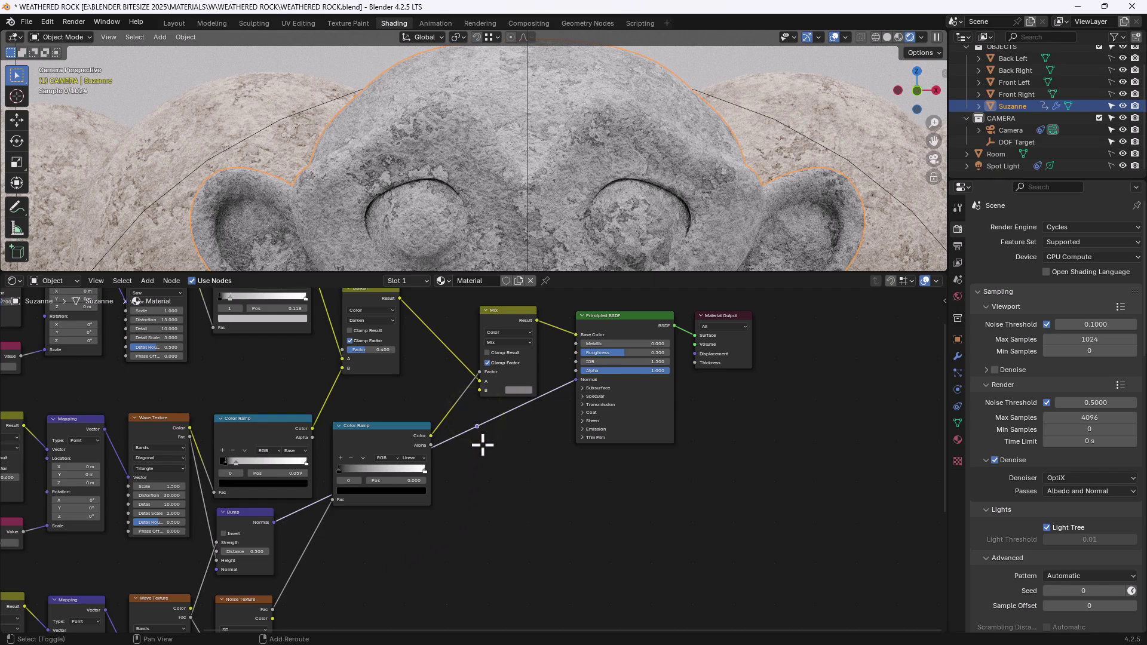
pyautogui.keyDown('shift'); pyautogui.moveTo(474, 422); pyautogui.dragTo(478, 428, button='right'); pyautogui.keyUp('shift')
pyautogui.moveTo(476, 426); pyautogui.dragTo(435, 525)
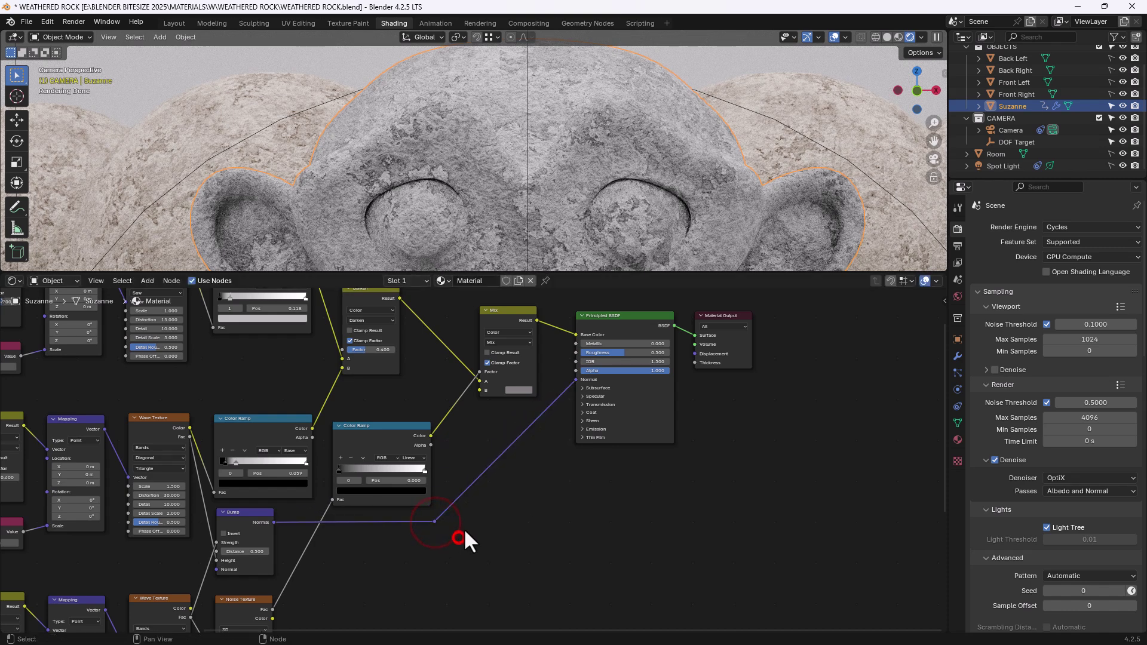
# - Set the black stop of the first row's Color Ramp to a gray with an HSV Value of 0.15
pyautogui.scroll(-1, 505, 492)
pyautogui.moveTo(504, 492); pyautogui.dragTo(698, 484, button='middle')
pyautogui.scroll(-1, 650, 492)
pyautogui.scroll(-1, 698, 485)
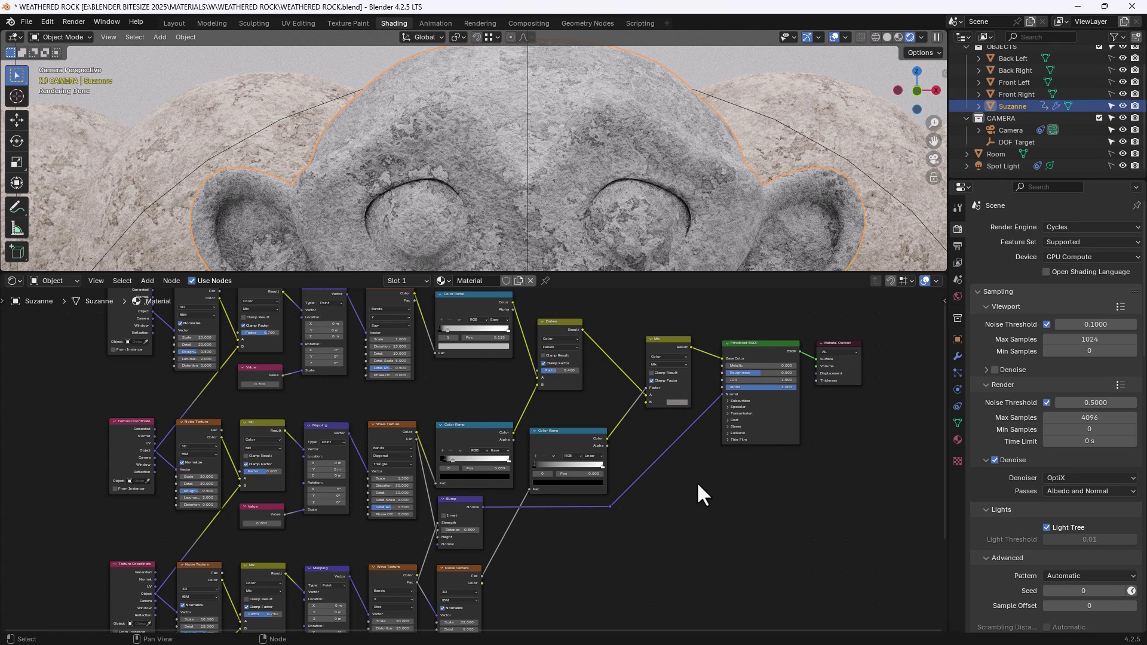
pyautogui.moveTo(634, 421); pyautogui.dragTo(735, 454, button='middle')
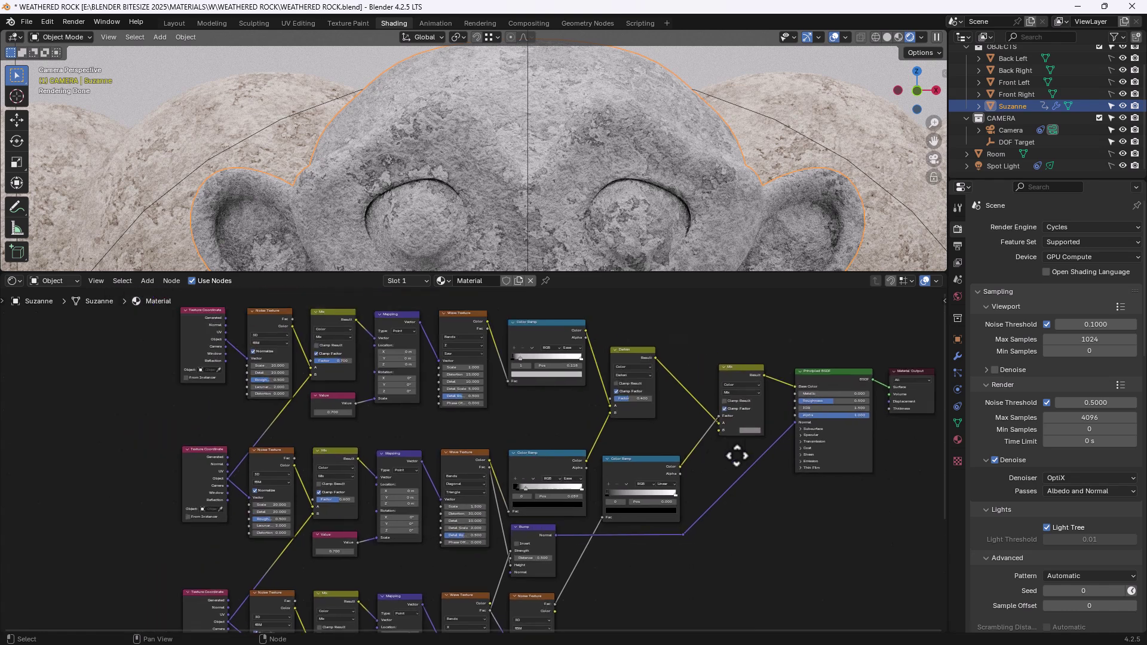
pyautogui.scroll(3, 538, 402)
pyautogui.scroll(3, 569, 462)
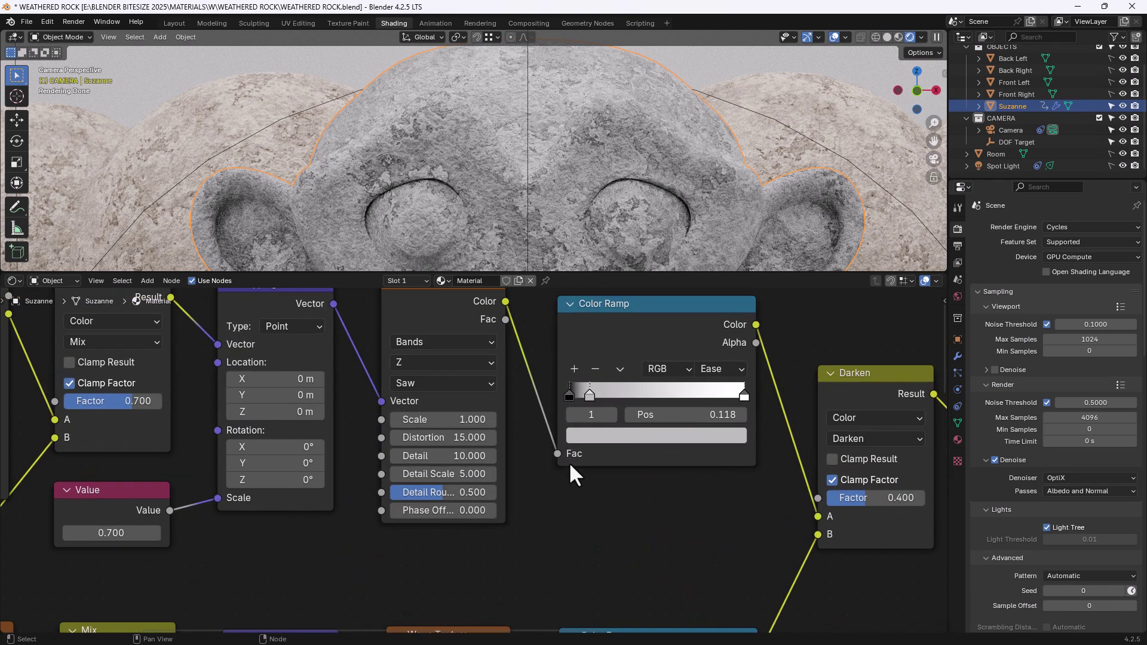
pyautogui.moveTo(548, 423); pyautogui.dragTo(490, 479, button='middle')
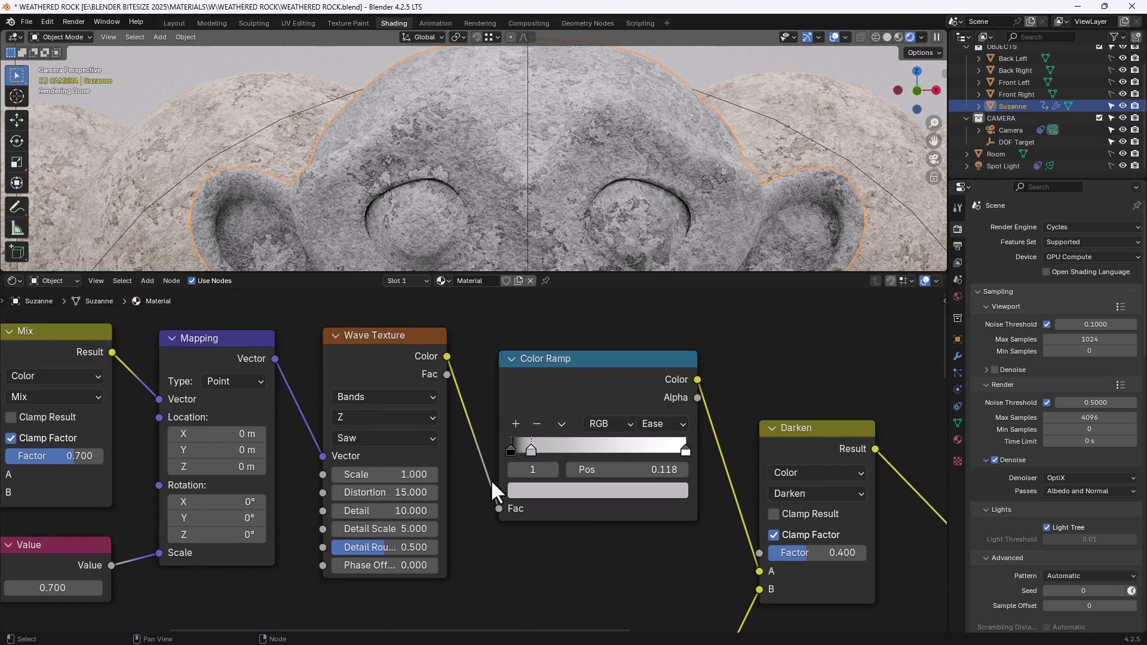
pyautogui.click(510, 449)
pyautogui.click(537, 490)
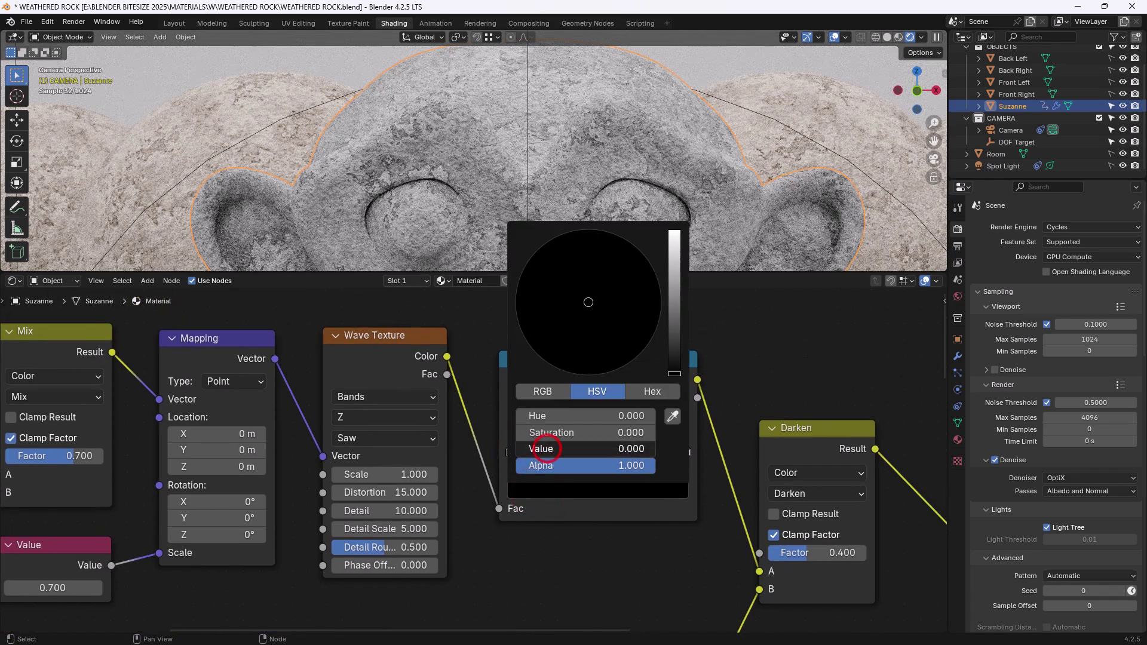
pyautogui.moveTo(545, 449); pyautogui.dragTo(567, 450)
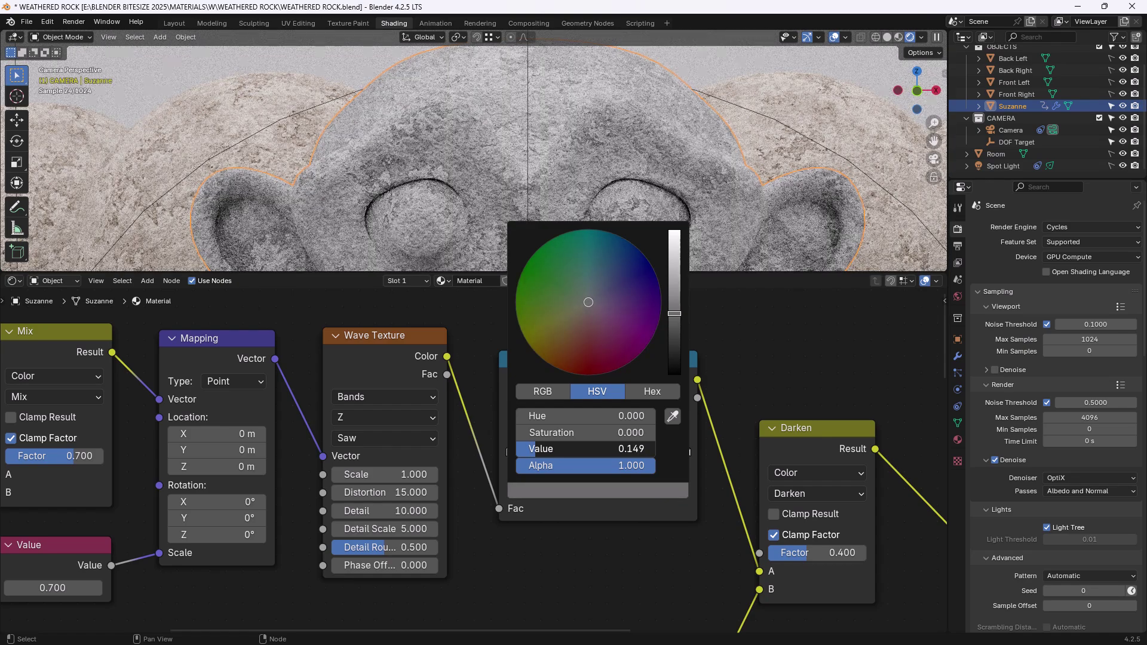
pyautogui.doubleClick(568, 449)
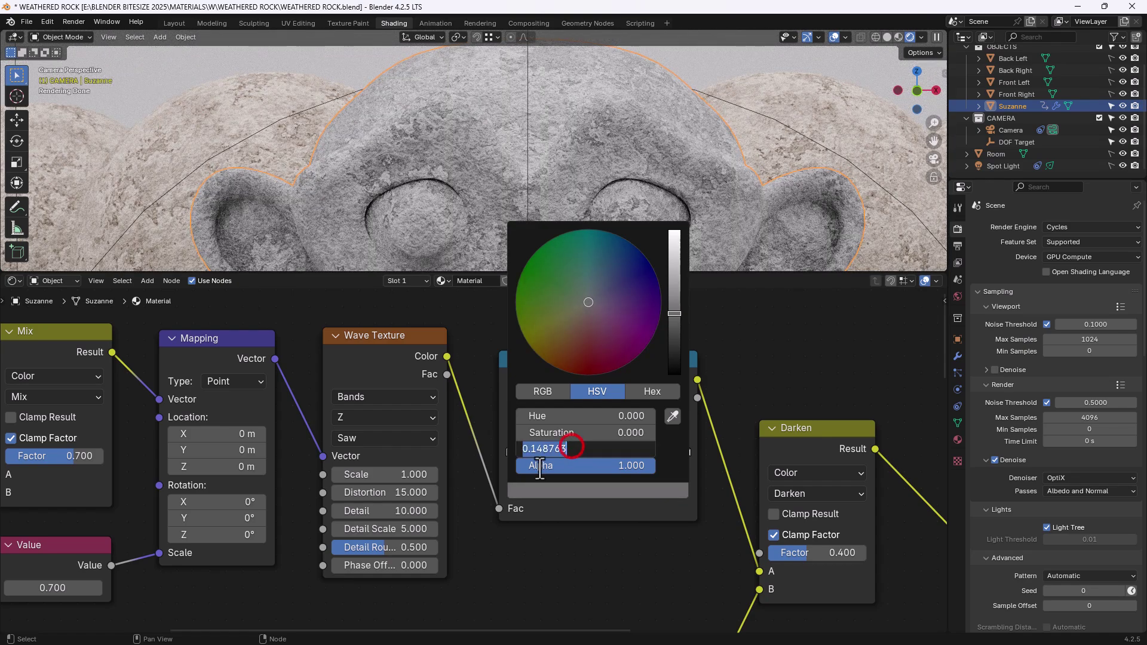
pyautogui.write('.15')
pyautogui.press('Return')
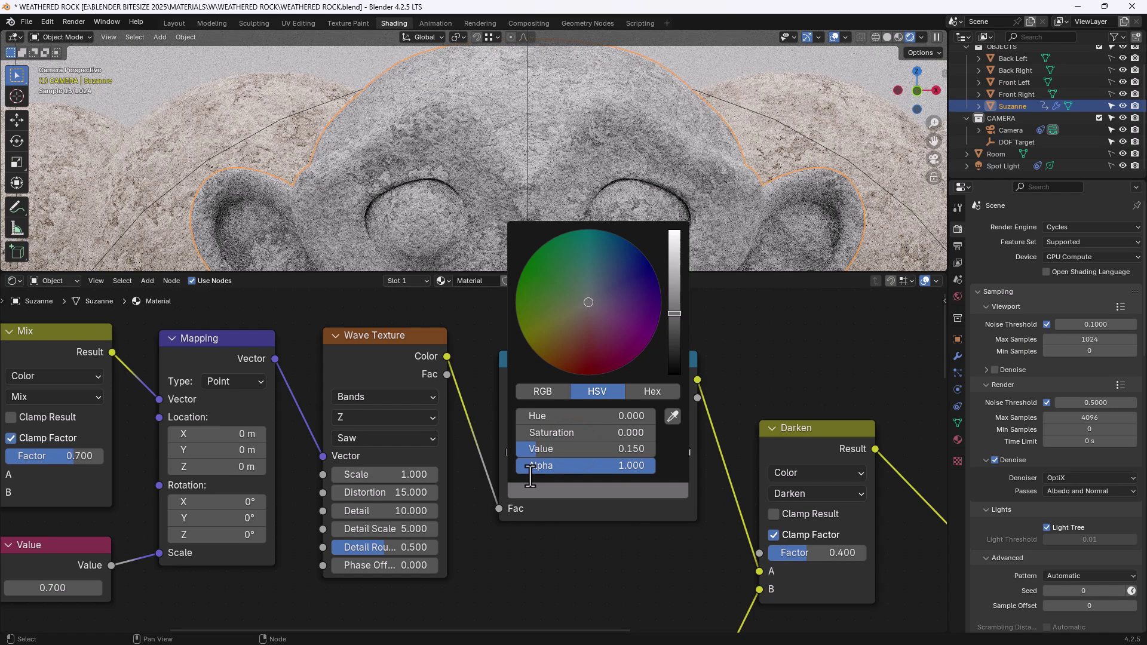
# - Set the second row's Color Ramp black stop to a gray with HSV Value 0.15 and move its middle stop to position 0.255
pyautogui.scroll(-1, 594, 562)
pyautogui.scroll(-1, 594, 563)
pyautogui.keyDown('shift'); pyautogui.scroll(-5, 604, 435); pyautogui.keyUp('shift')
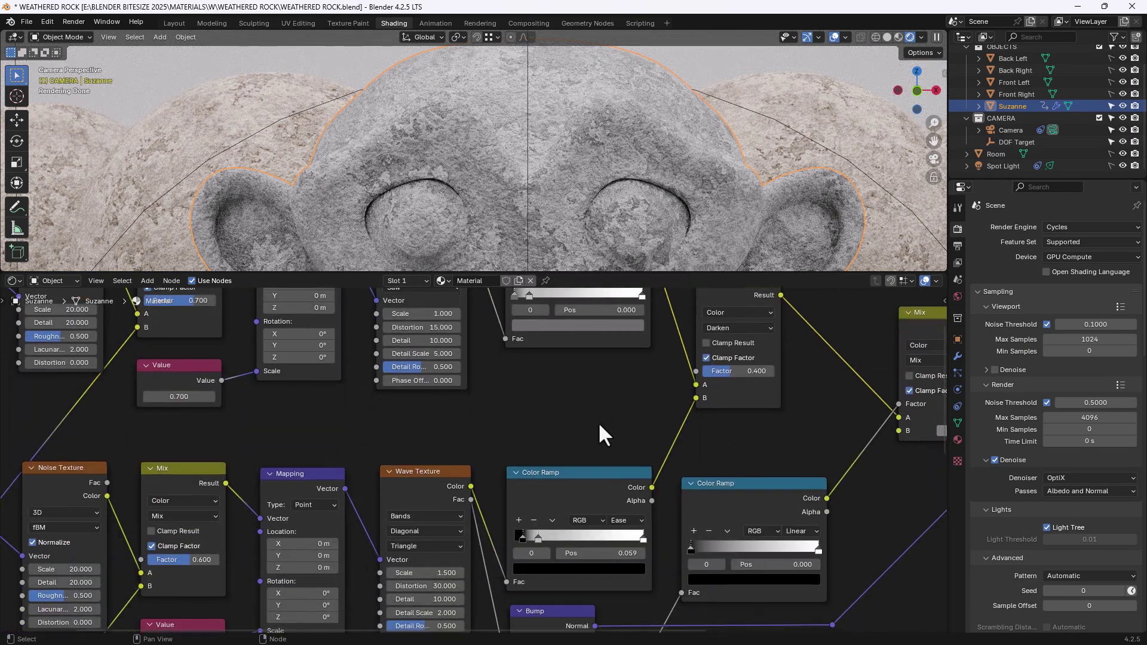
pyautogui.scroll(2, 563, 442)
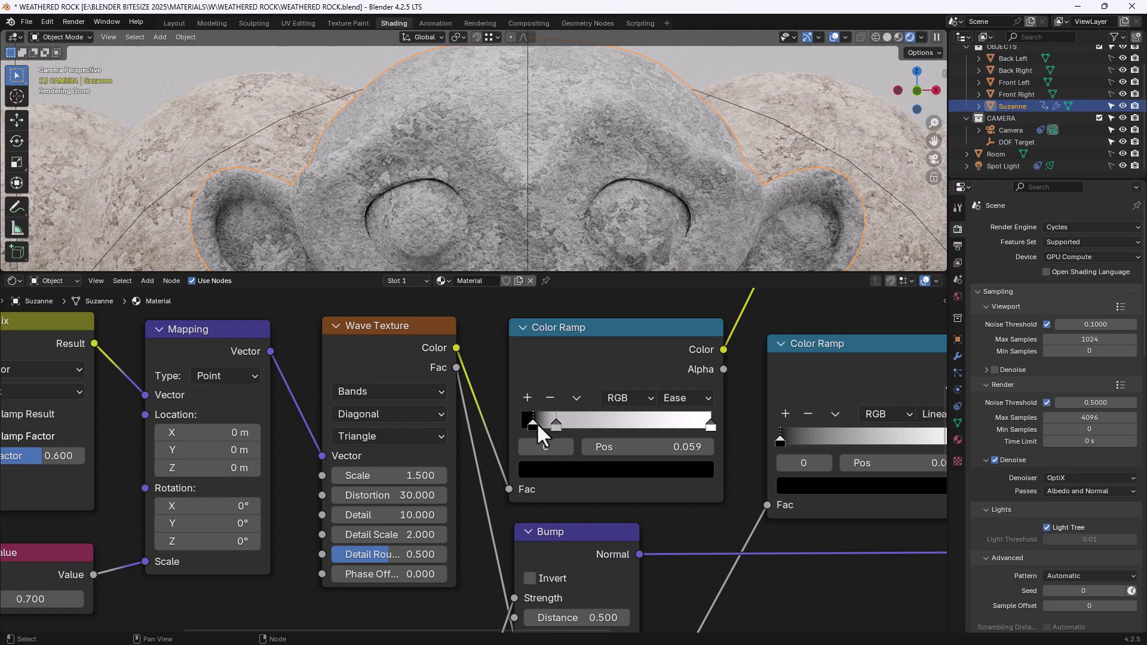
pyautogui.click(533, 425)
pyautogui.click(545, 472)
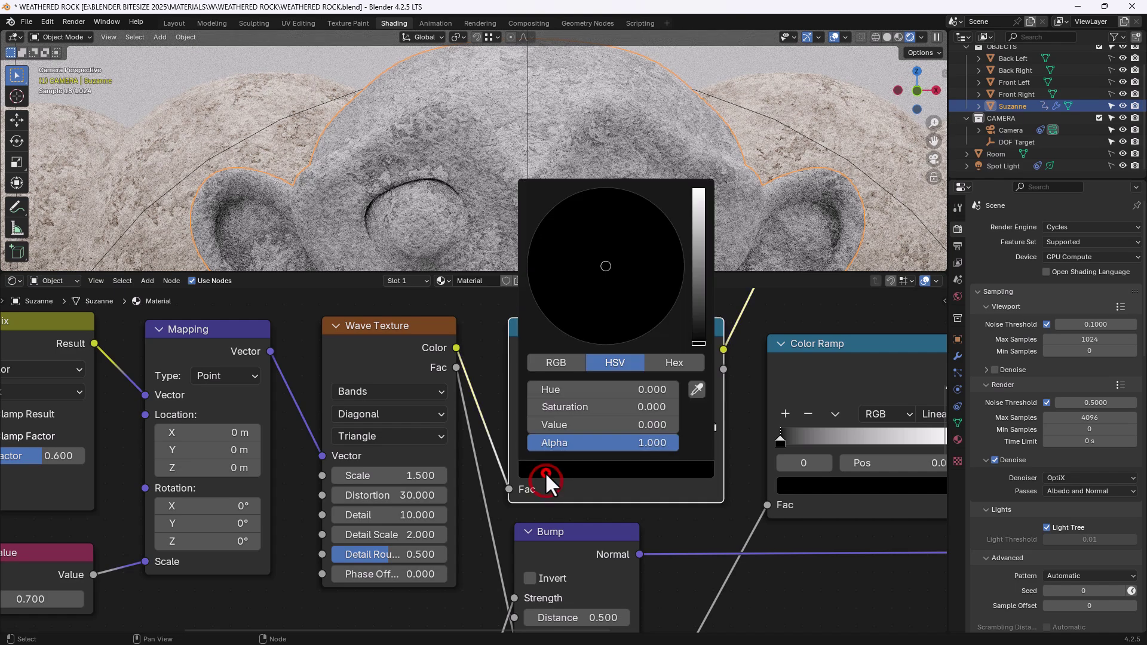
pyautogui.click(557, 427)
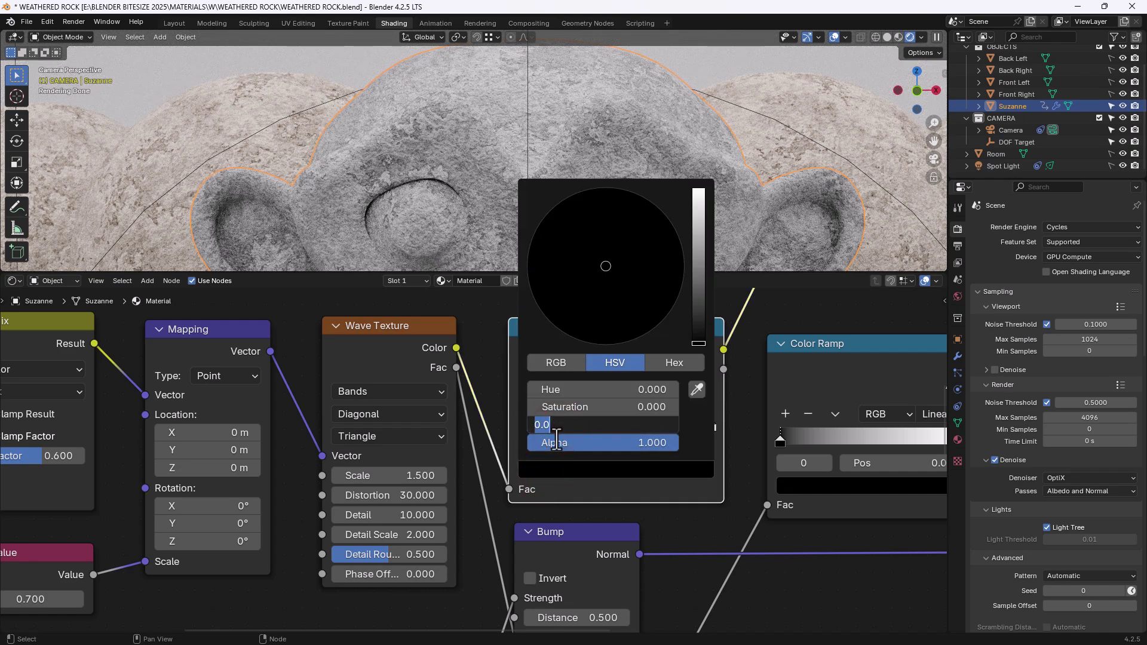
pyautogui.write('0.15')
pyautogui.press('Return')
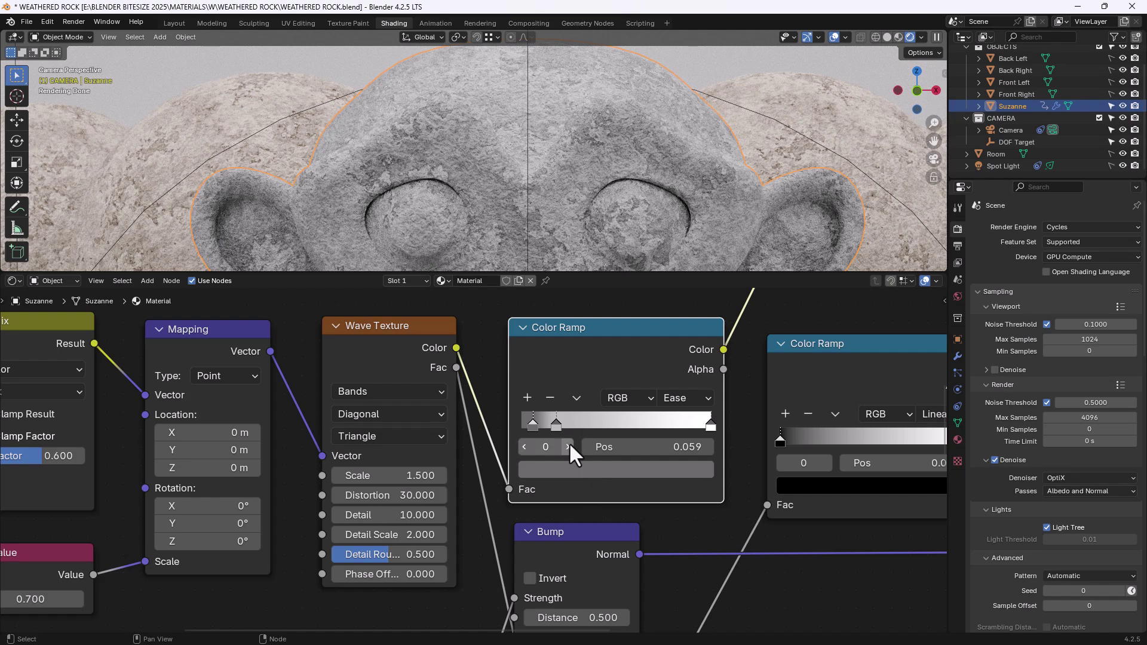
pyautogui.click(557, 424)
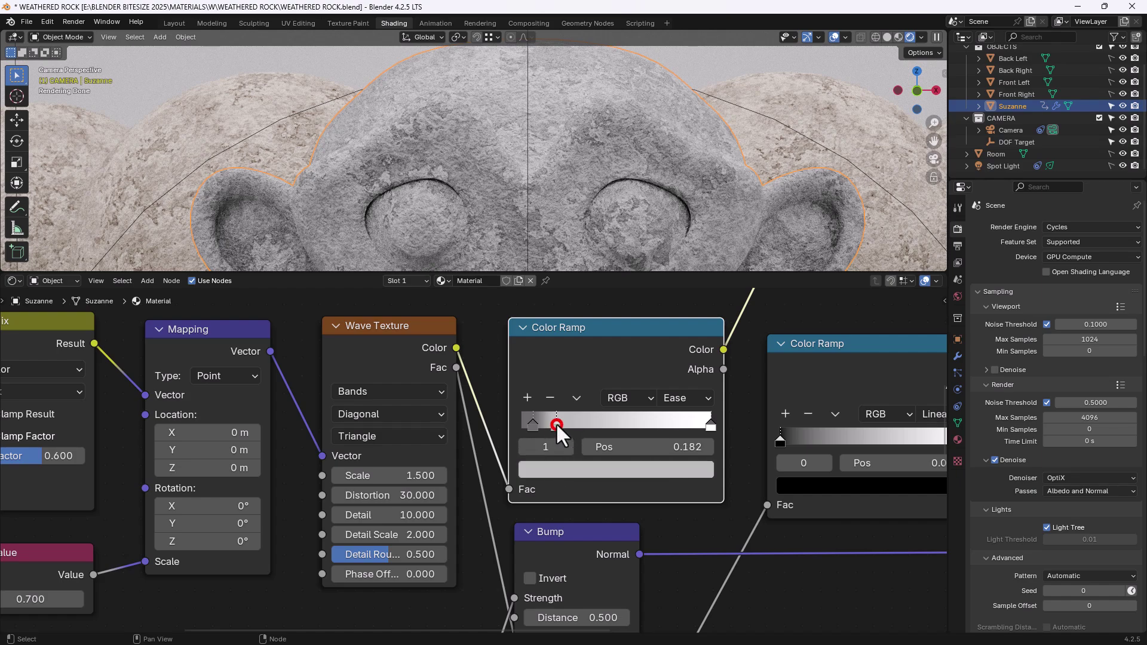
pyautogui.moveTo(557, 423); pyautogui.dragTo(571, 422)
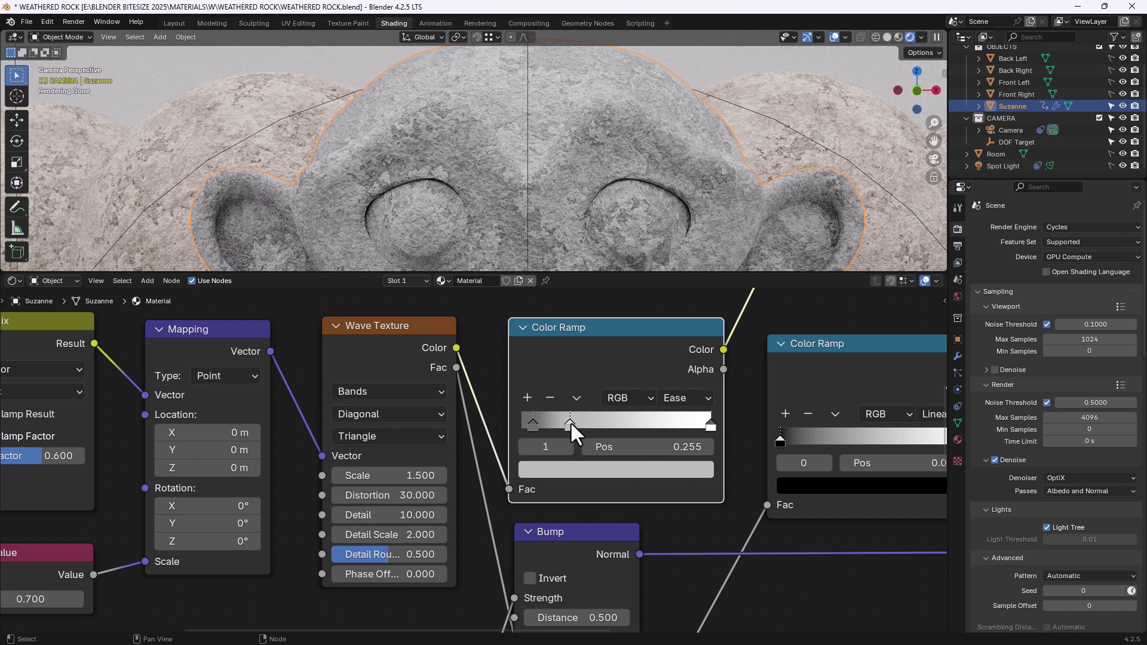
# - Set the third row's Wave Texture bands direction to Diagonal, keeping the Sine wave profile
pyautogui.keyDown('ctrl'); pyautogui.moveTo(666, 464); pyautogui.dragTo(648, 429, button='middle'); pyautogui.keyUp('ctrl')
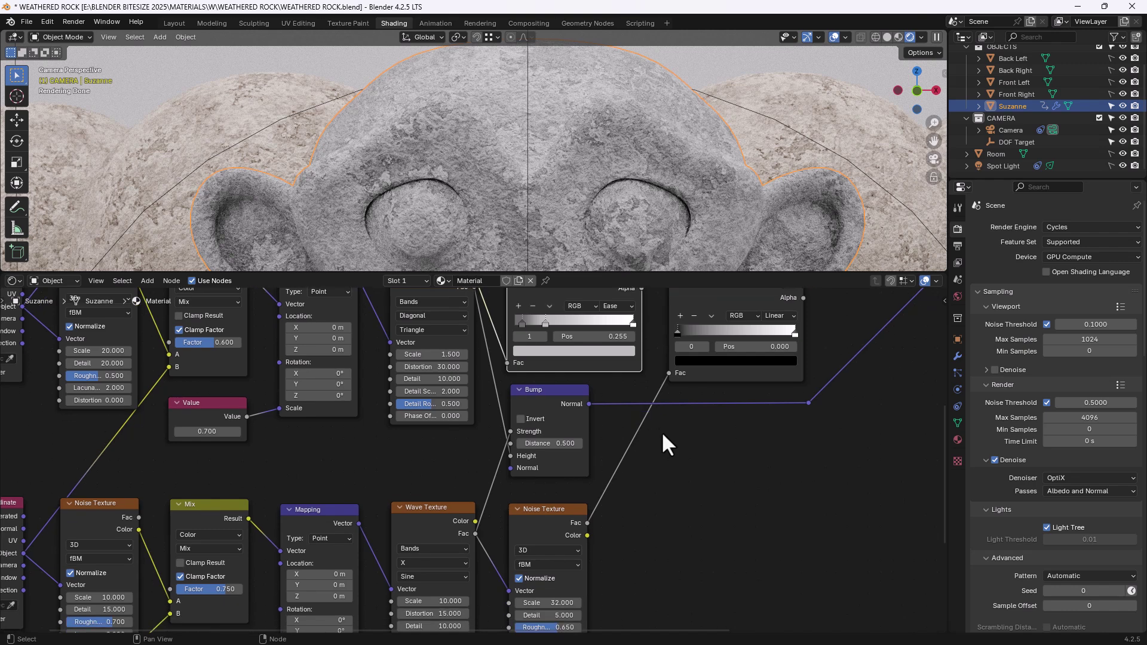
pyautogui.scroll(-3, 663, 435)
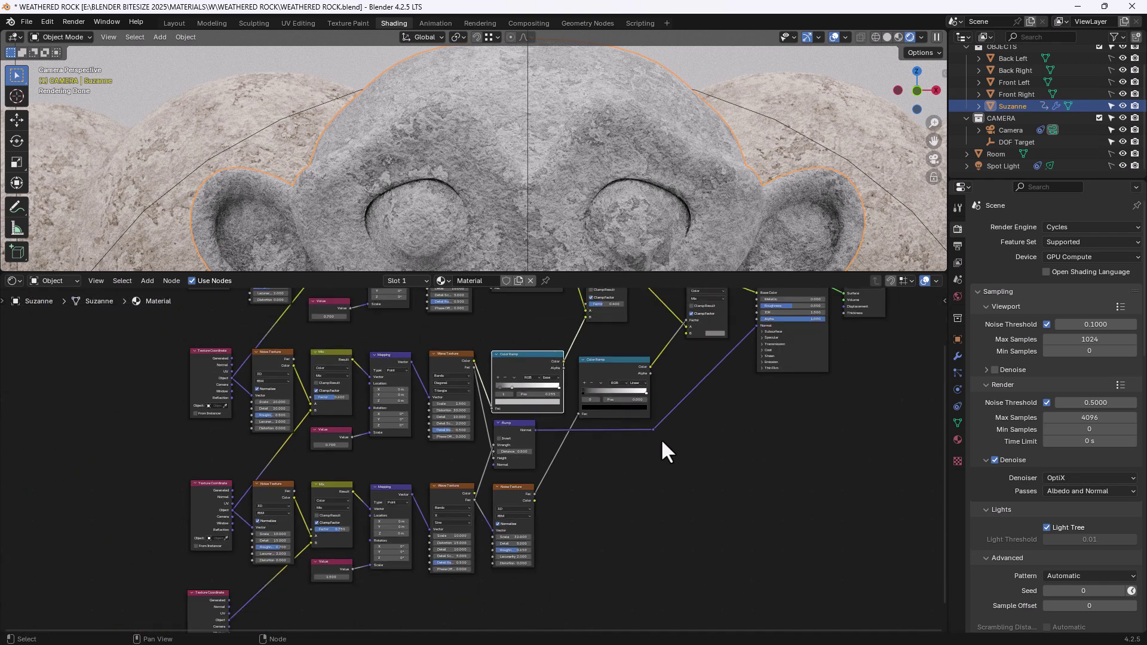
pyautogui.scroll(-2, 661, 439)
pyautogui.moveTo(661, 439)
pyautogui.mouseDown(button='middle')
pyautogui.moveTo(655, 478)
pyautogui.moveTo(665, 458)
pyautogui.mouseUp(button='middle')
pyautogui.scroll(-1, 655, 478)
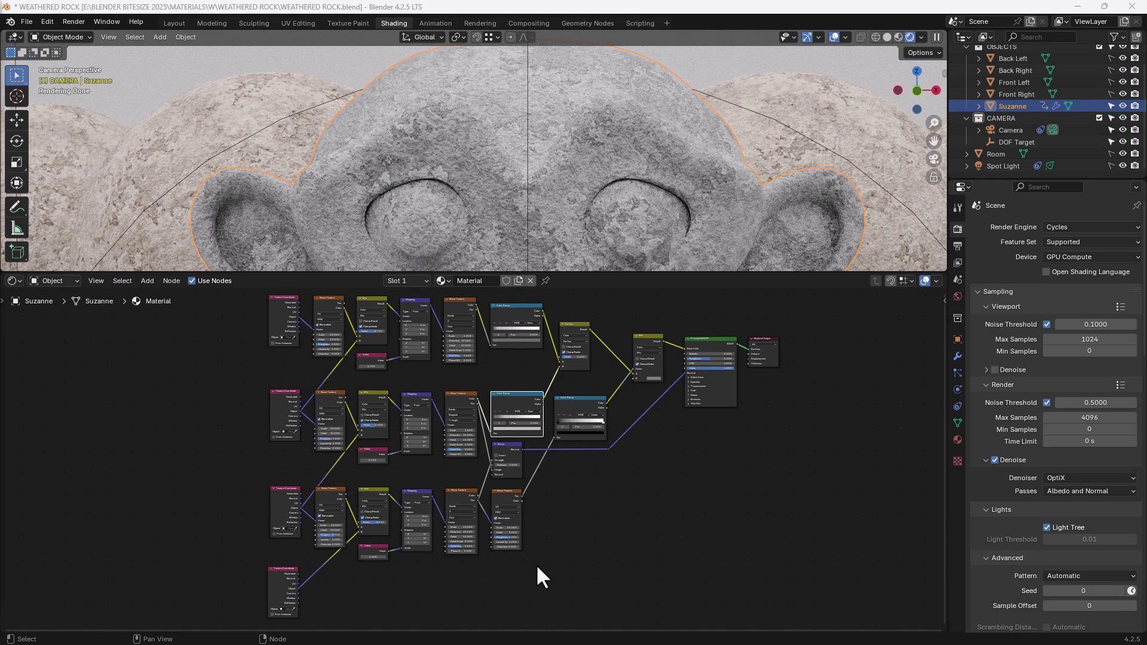
pyautogui.scroll(5, 536, 565)
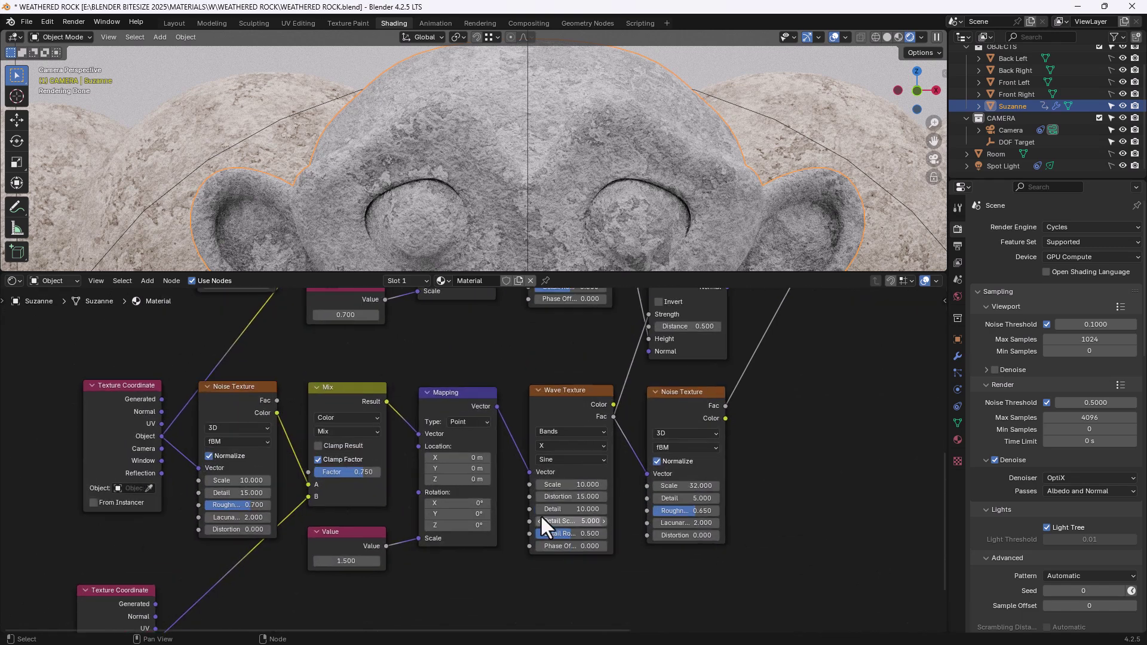
pyautogui.scroll(1, 614, 480)
pyautogui.moveTo(610, 474); pyautogui.dragTo(550, 451, button='middle')
pyautogui.scroll(1, 572, 481)
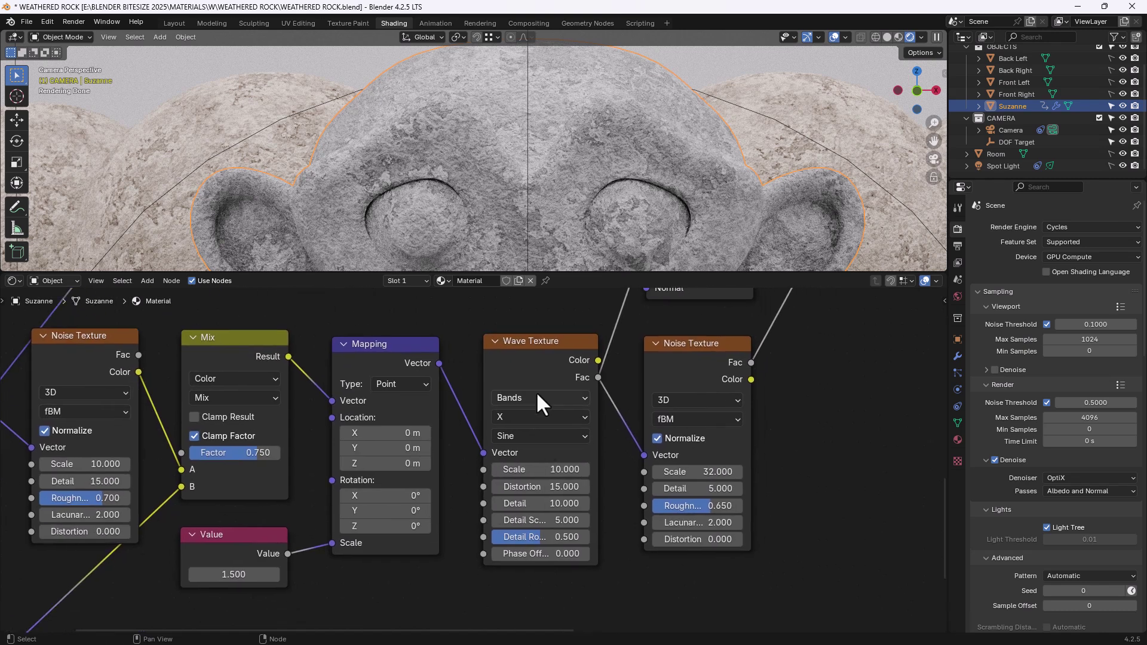
pyautogui.click(536, 416)
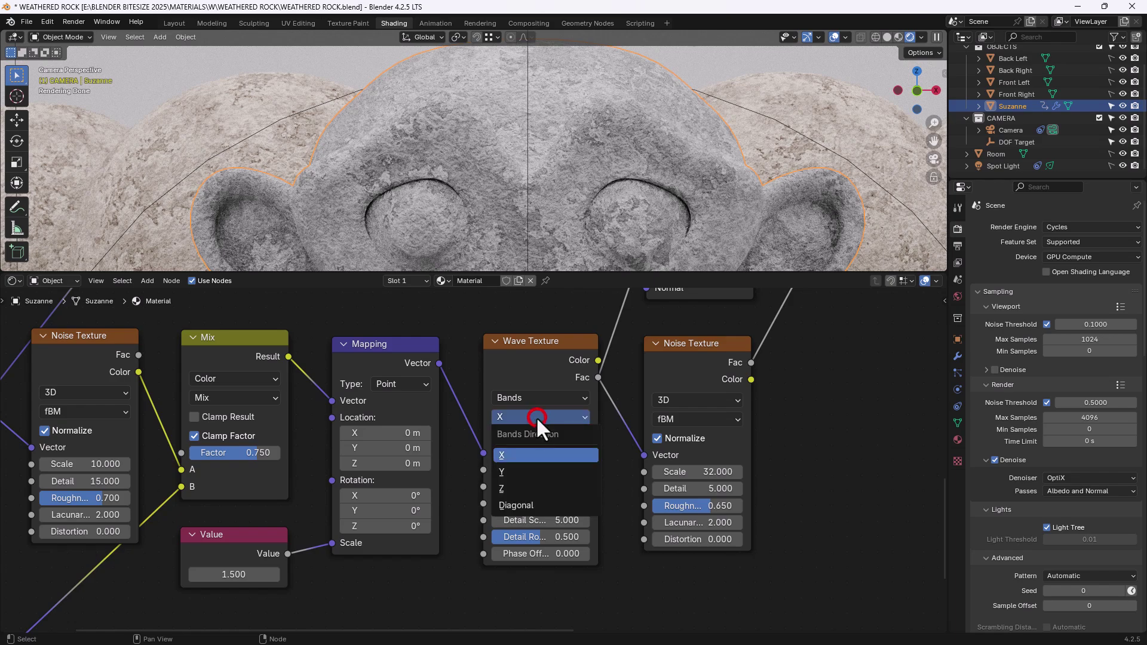
pyautogui.click(529, 500)
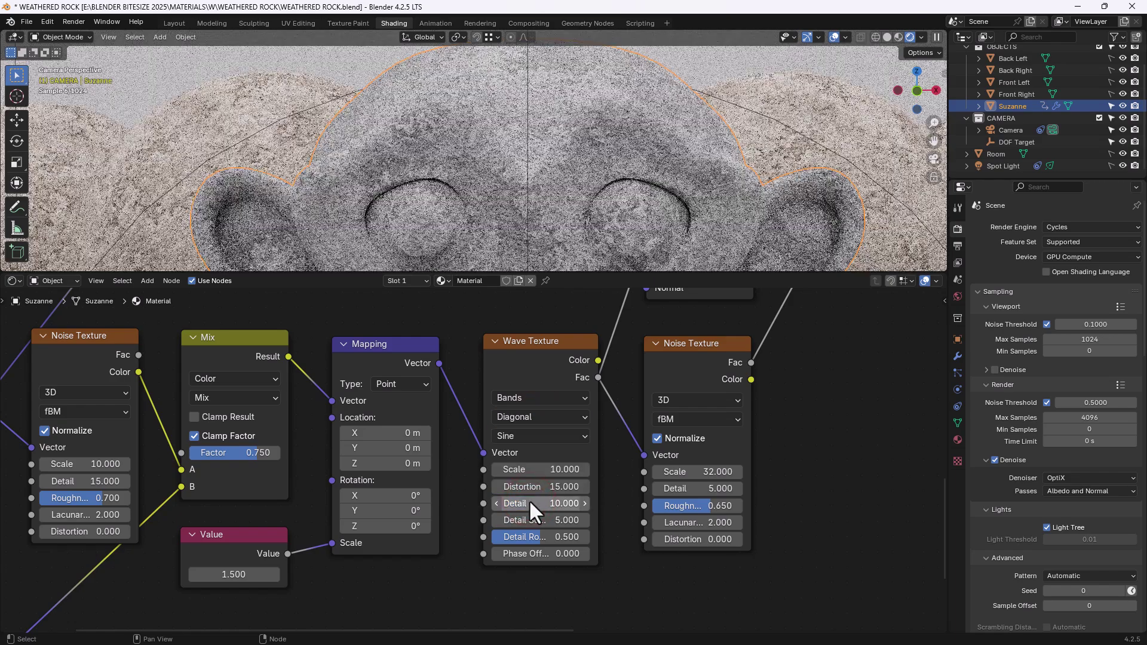
pyautogui.click(525, 437)
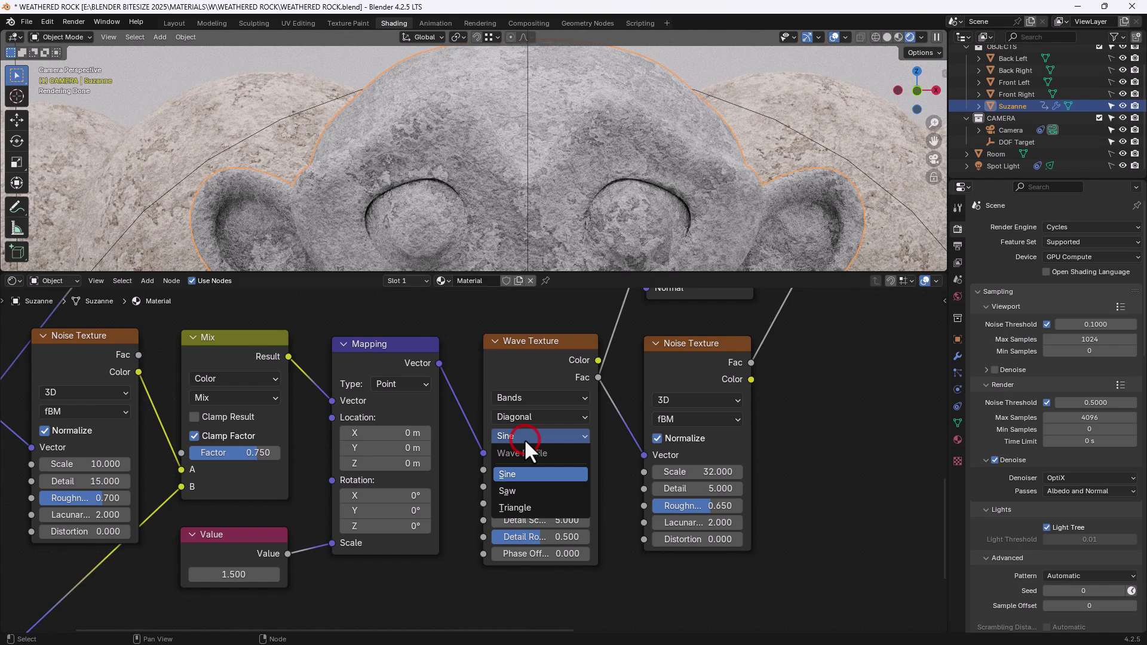
pyautogui.click(526, 476)
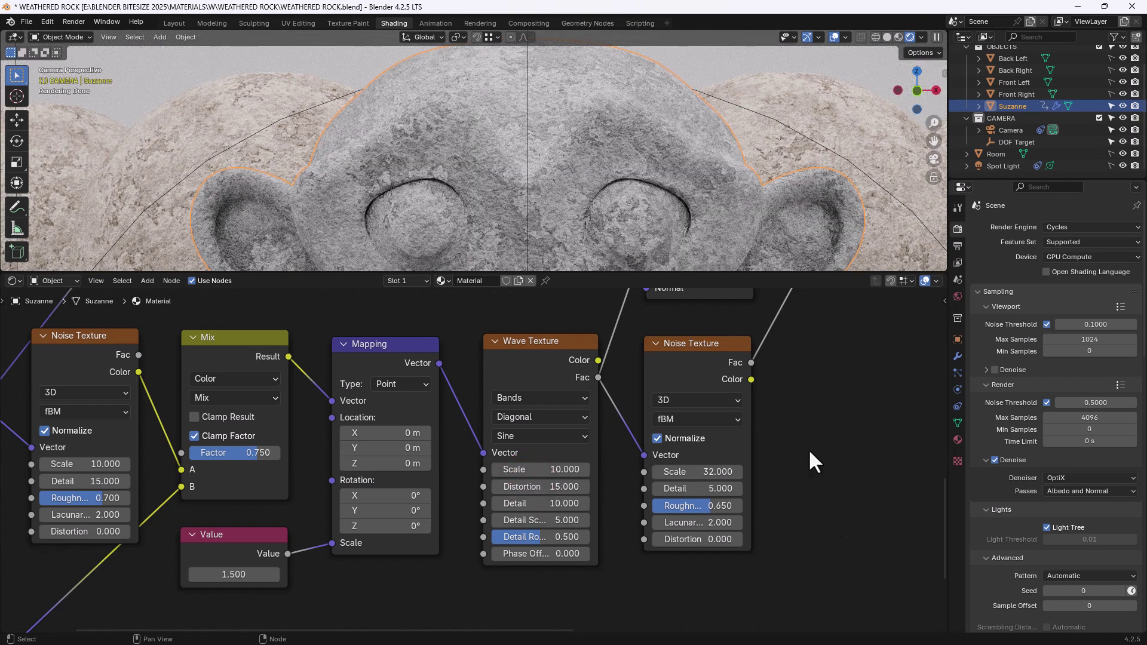
# - Set the Principled BSDF's Roughness to 0.9
pyautogui.scroll(-6, 808, 447)
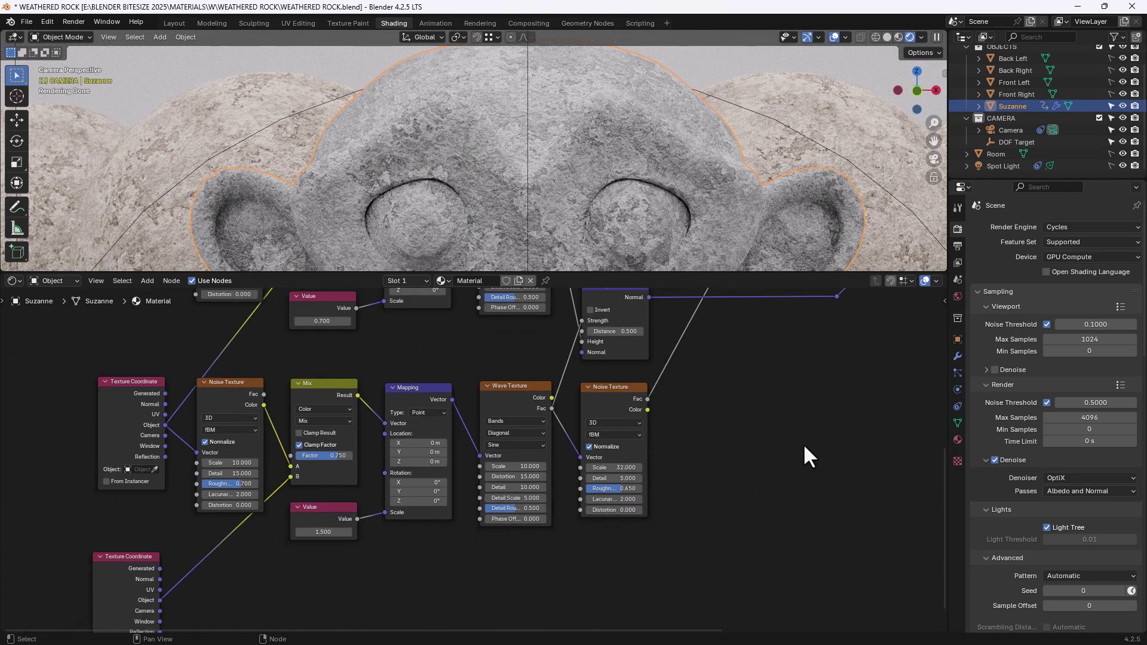
pyautogui.moveTo(726, 426); pyautogui.dragTo(725, 490, button='middle')
pyautogui.scroll(-2, 726, 484)
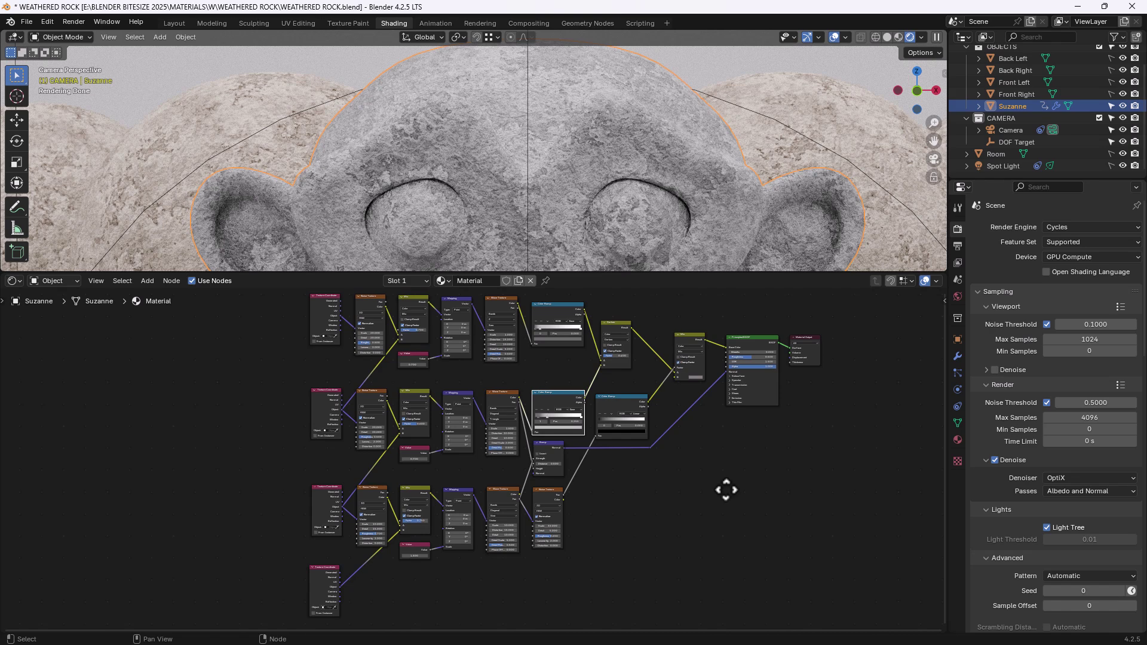
pyautogui.scroll(5, 789, 476)
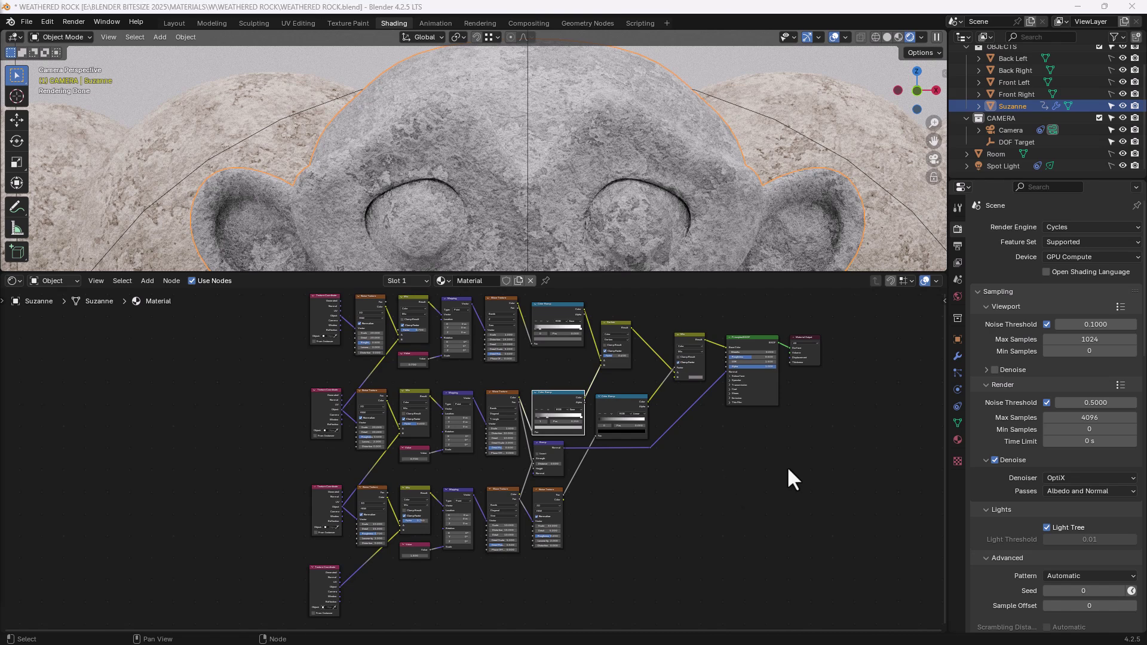
pyautogui.moveTo(840, 450); pyautogui.dragTo(579, 527, button='middle')
pyautogui.scroll(1, 577, 523)
pyautogui.scroll(3, 574, 515)
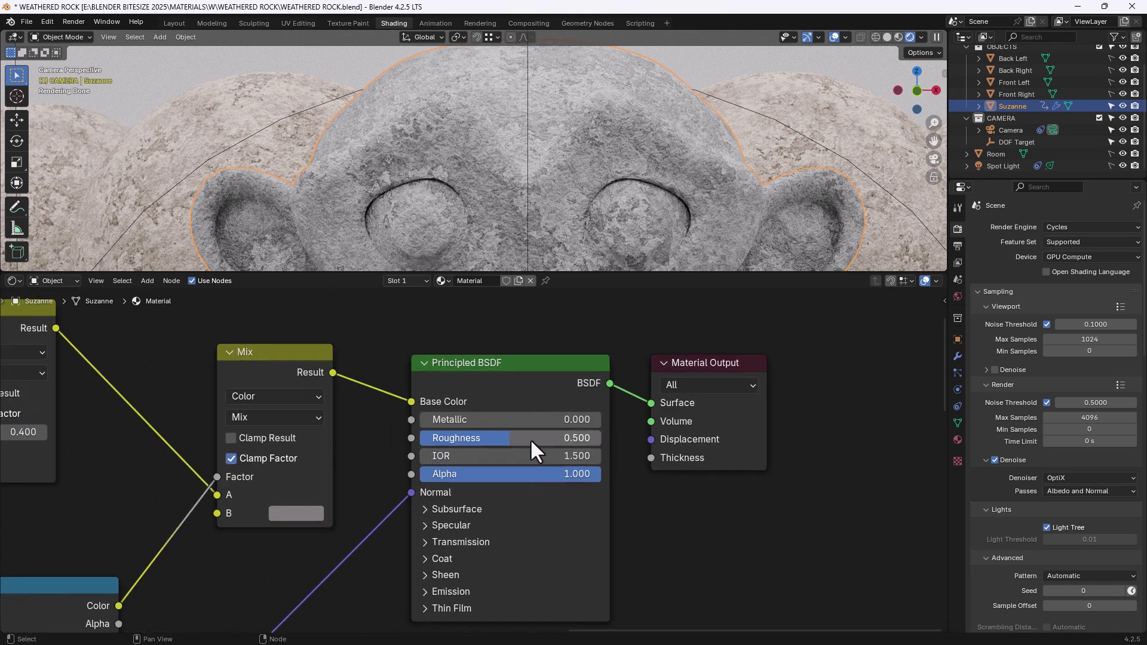
pyautogui.click(530, 438)
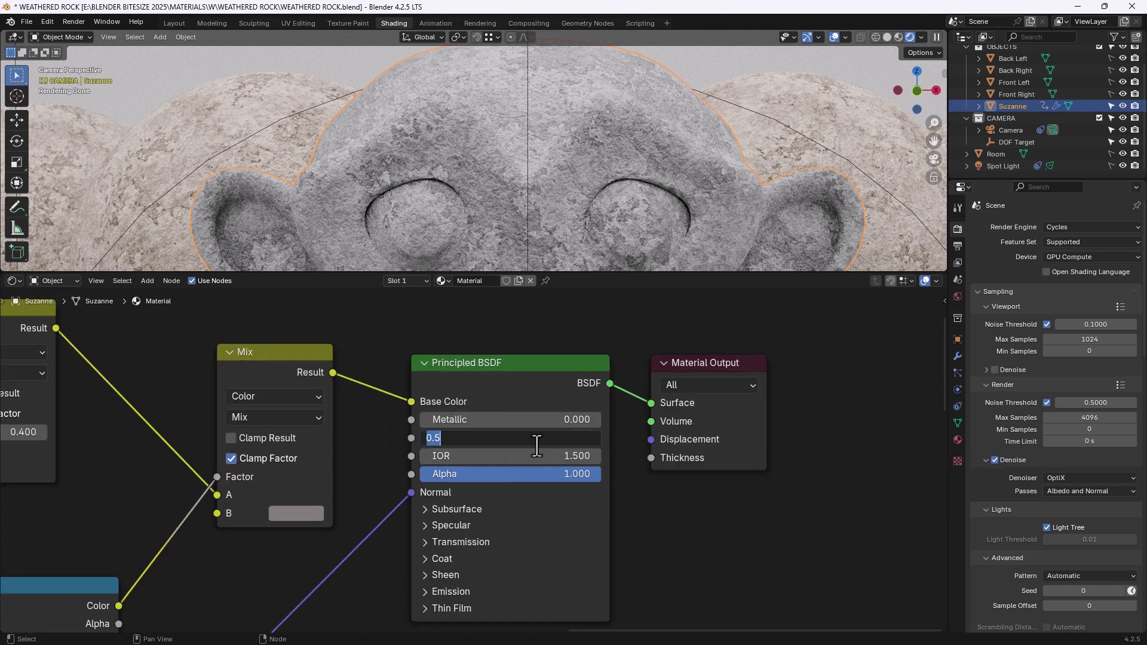
pyautogui.write('.9')
pyautogui.press('Return')
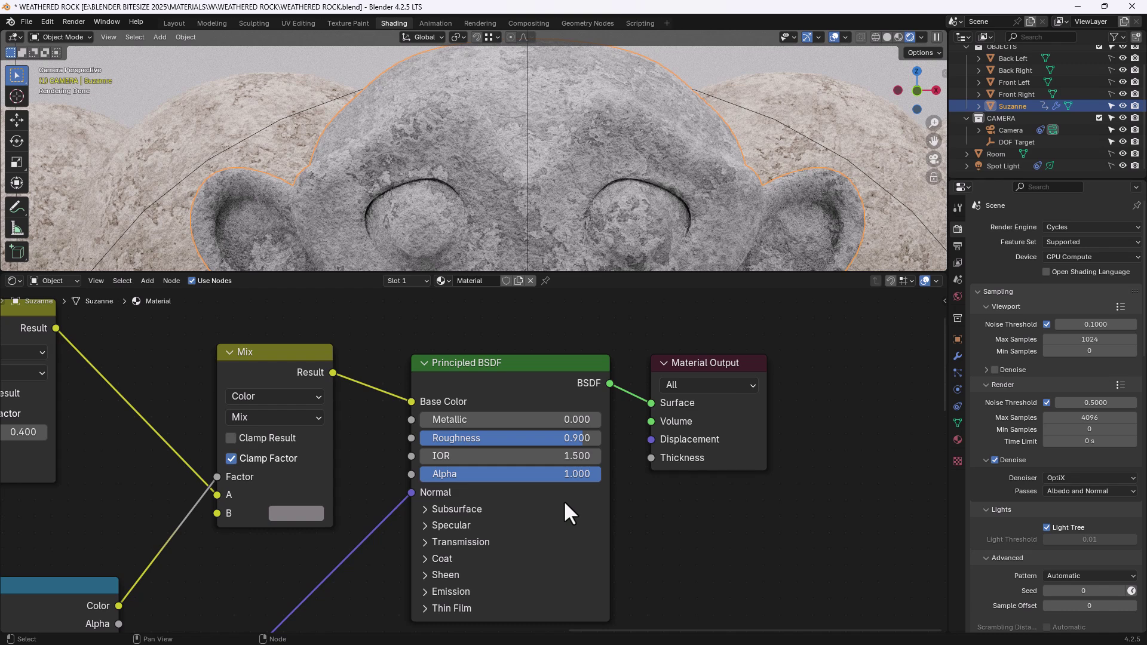
# - Try a muted beige with Hue 0.119 and Saturation 0.284 as the second Mix node's B color
pyautogui.moveTo(374, 486); pyautogui.dragTo(541, 452, button='middle')
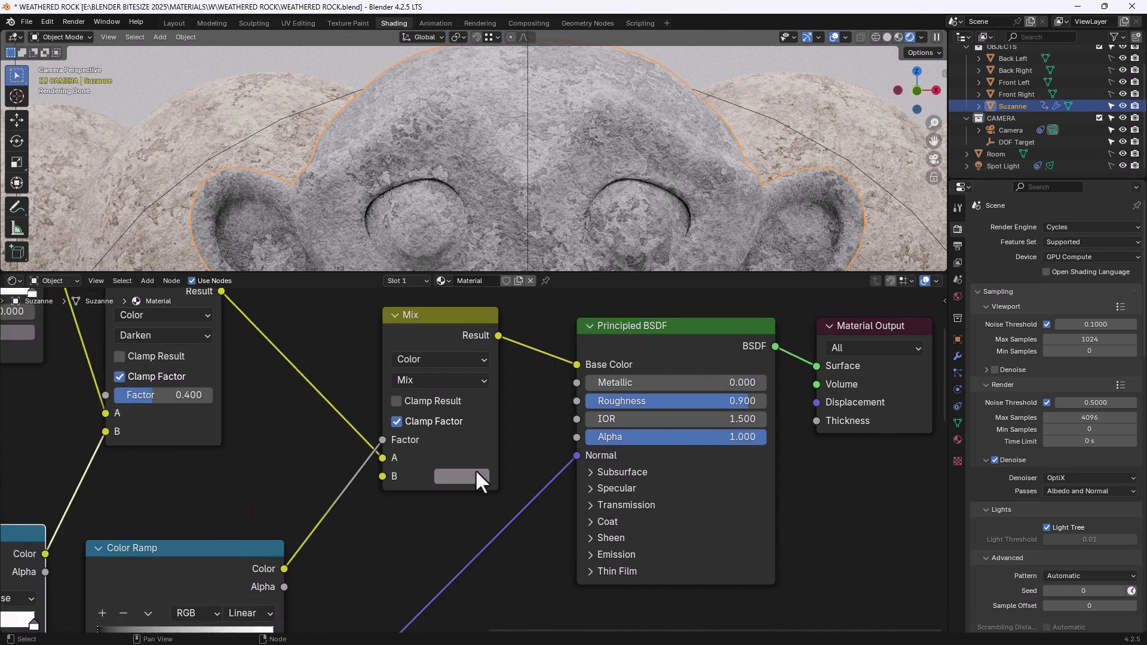
pyautogui.moveTo(472, 476)
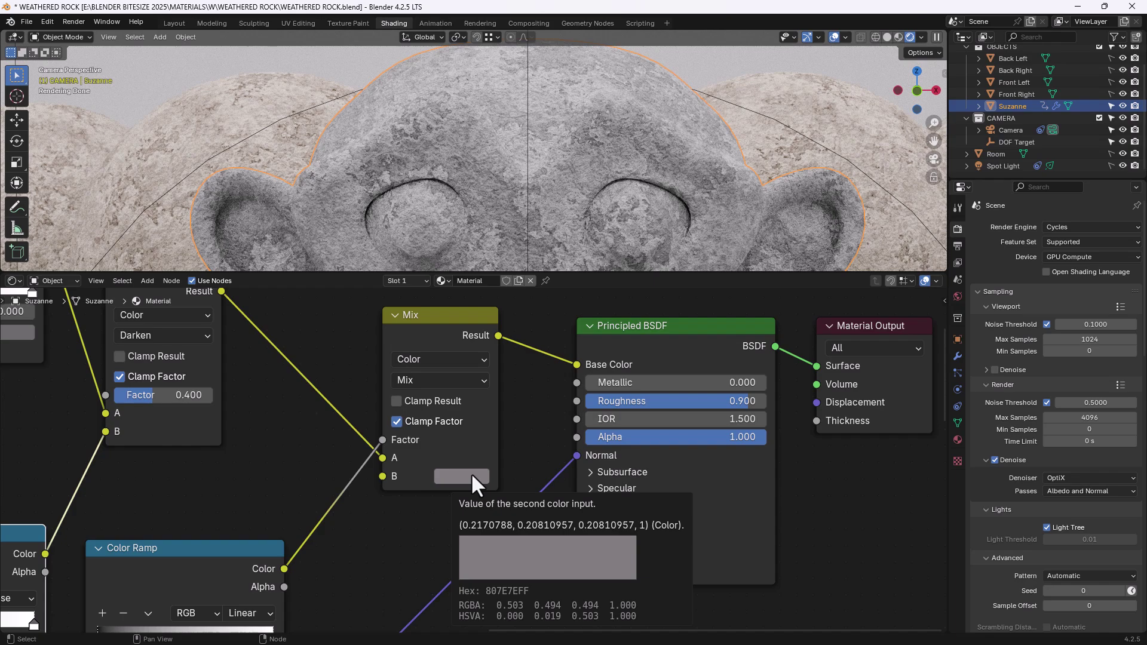
pyautogui.click(472, 476)
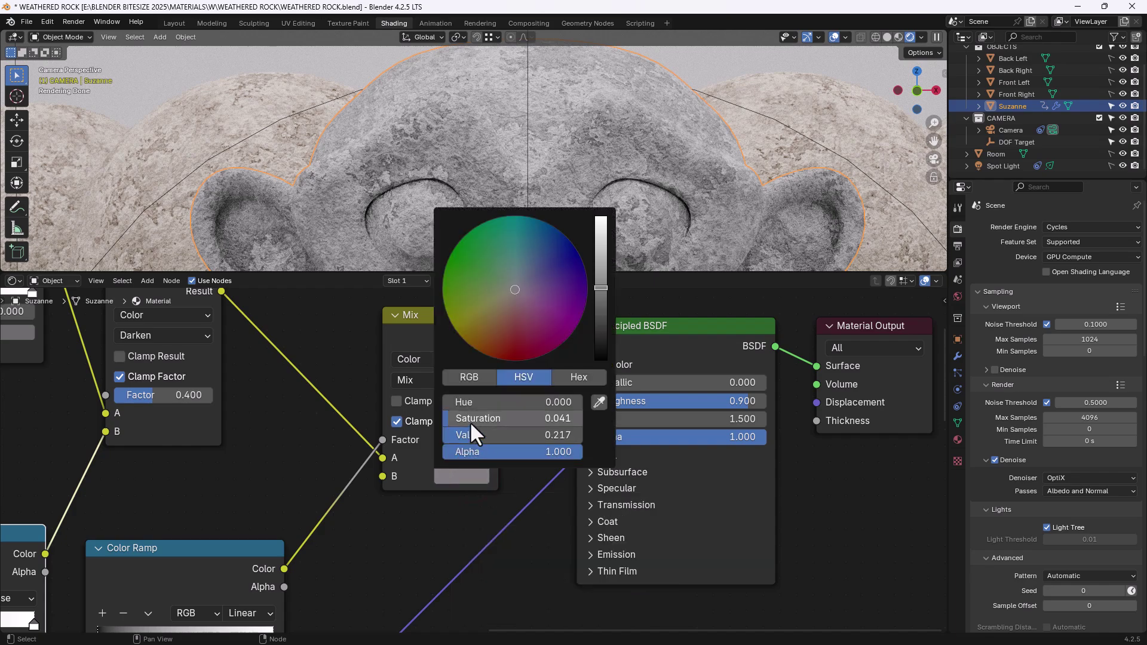
pyautogui.moveTo(470, 421)
pyautogui.mouseDown()
pyautogui.moveTo(507, 421)
pyautogui.moveTo(459, 402)
pyautogui.moveTo(469, 402)
pyautogui.mouseUp()
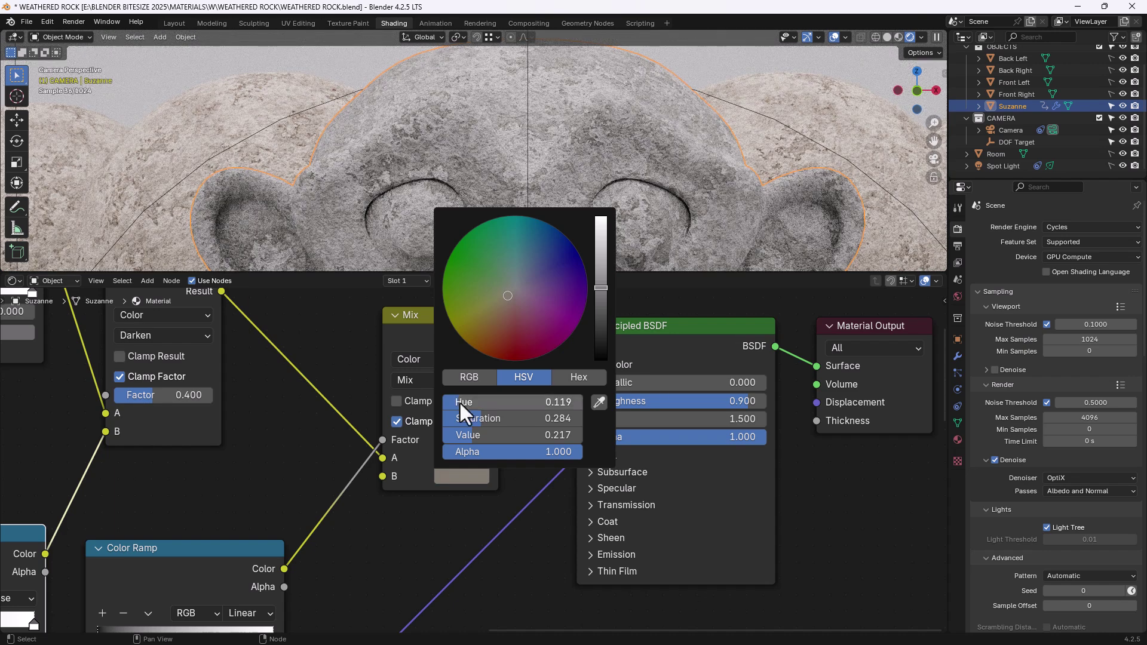
pyautogui.click(370, 393)
# - Make the Back Right sphere selectable, select it and copy the orange B color from its WEATHERED ROCK material's last Mix node
pyautogui.click(257, 94)
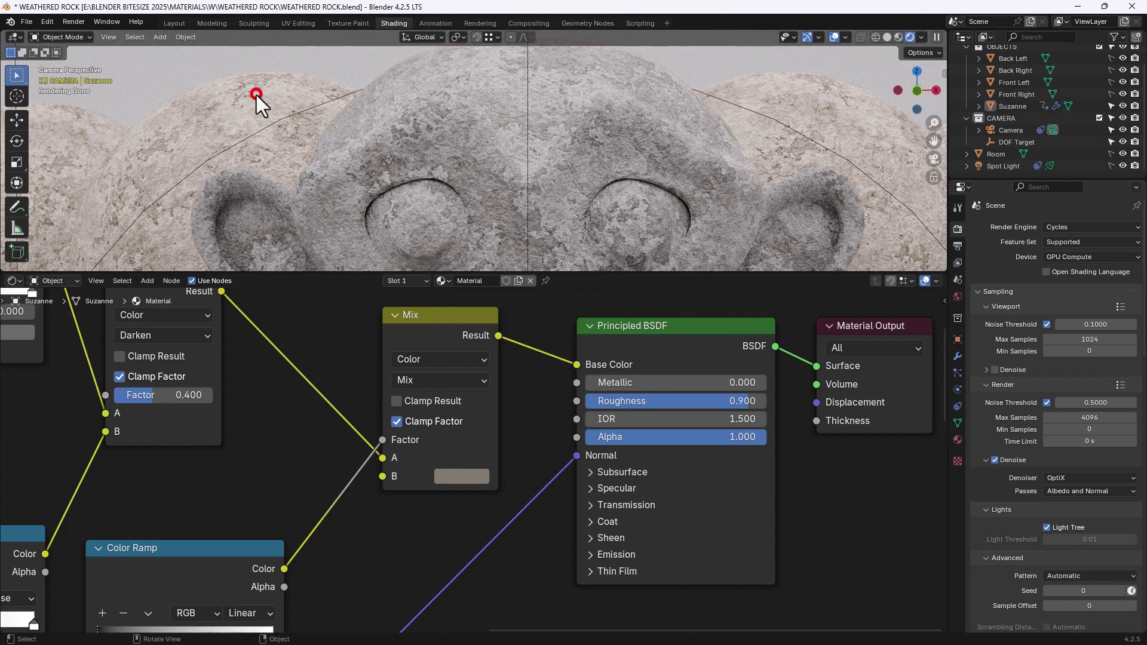
pyautogui.click(1110, 70)
pyautogui.click(286, 97)
pyautogui.click(1020, 70)
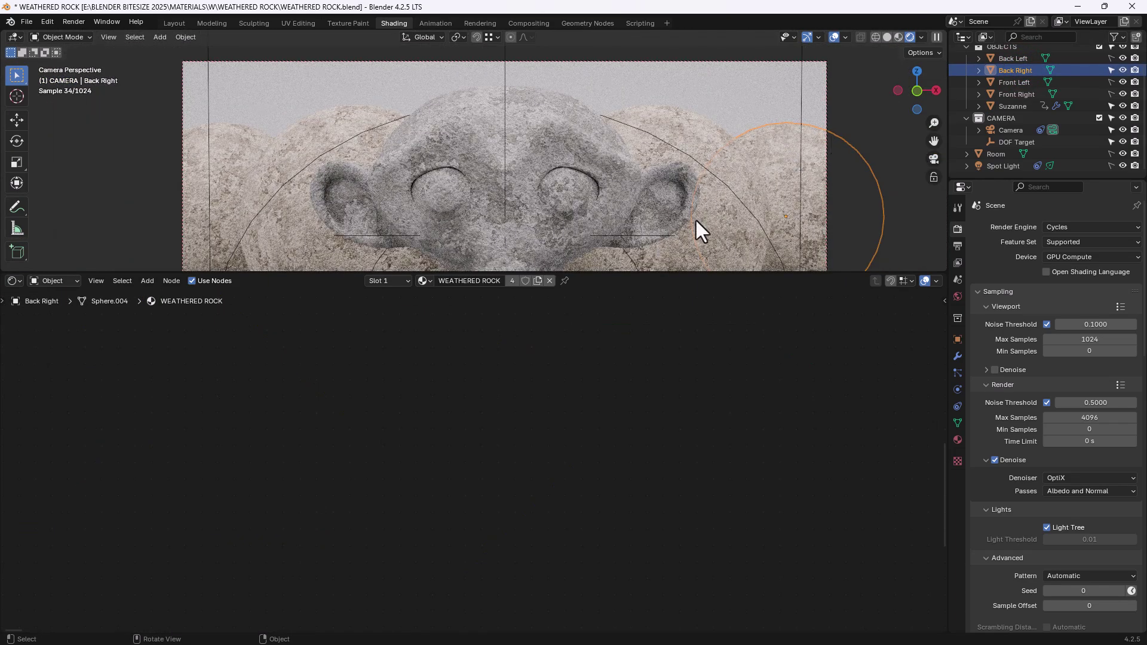
pyautogui.press('Home')
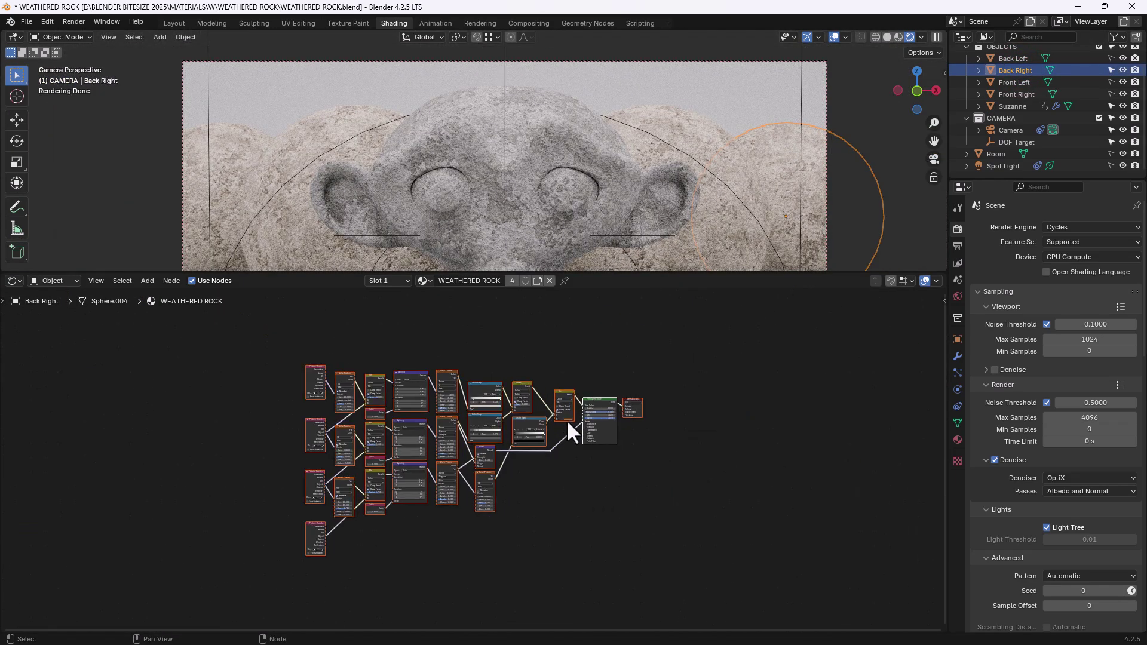
pyautogui.scroll(5, 568, 430)
pyautogui.scroll(4, 476, 464)
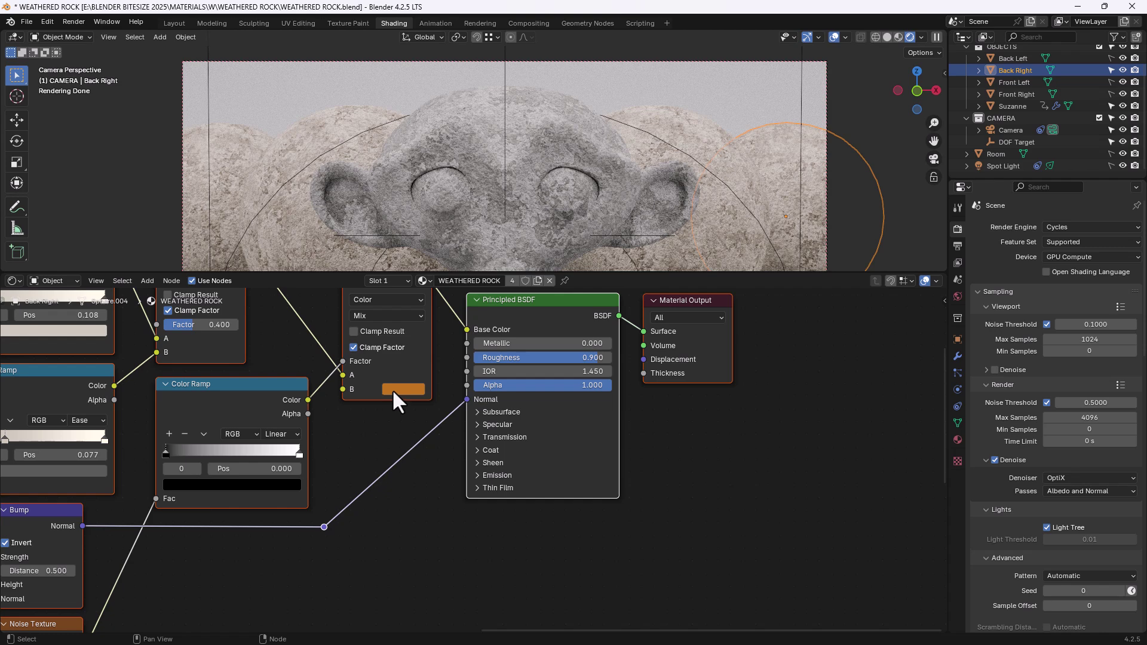
# - Select Suzanne again and paste the copied orange into the B color of the Mix node feeding the Principled BSDF
pyautogui.click(1012, 106)
pyautogui.press('Home')
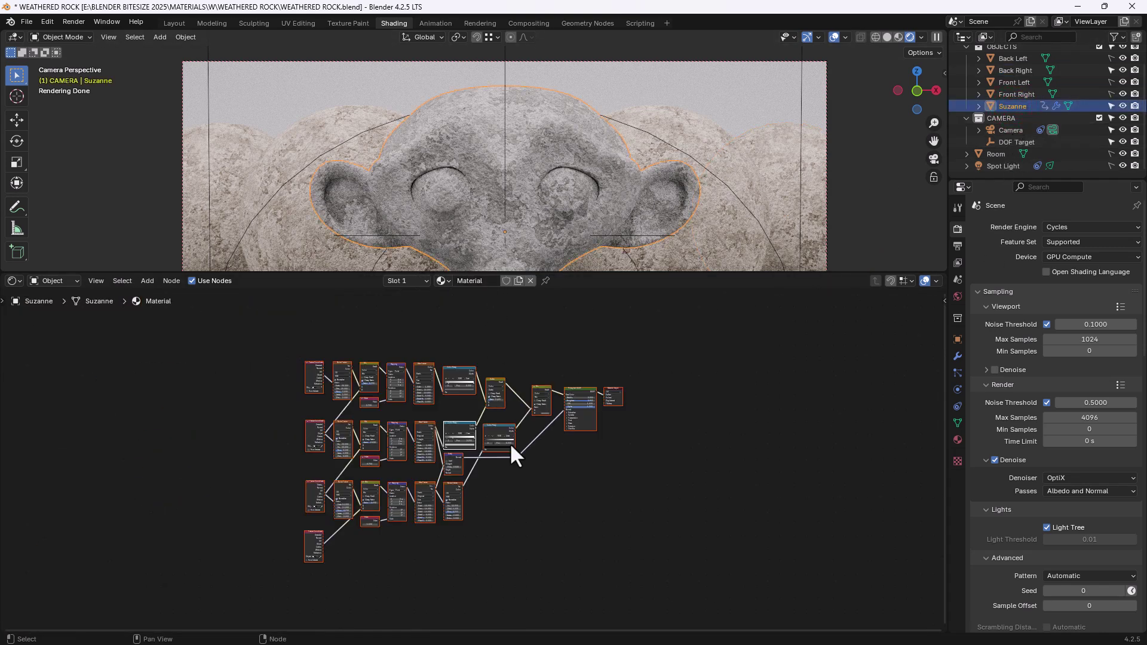
pyautogui.scroll(6, 650, 486)
pyautogui.scroll(2, 547, 503)
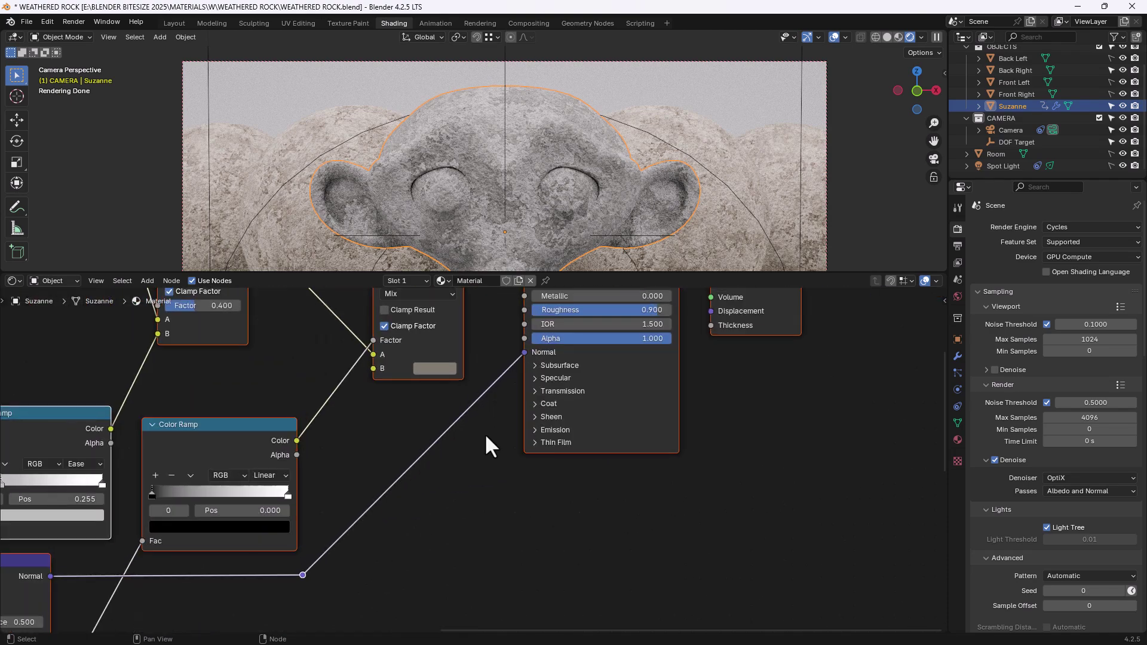
pyautogui.moveTo(485, 433); pyautogui.dragTo(568, 504, button='middle')
pyautogui.scroll(4, 568, 504)
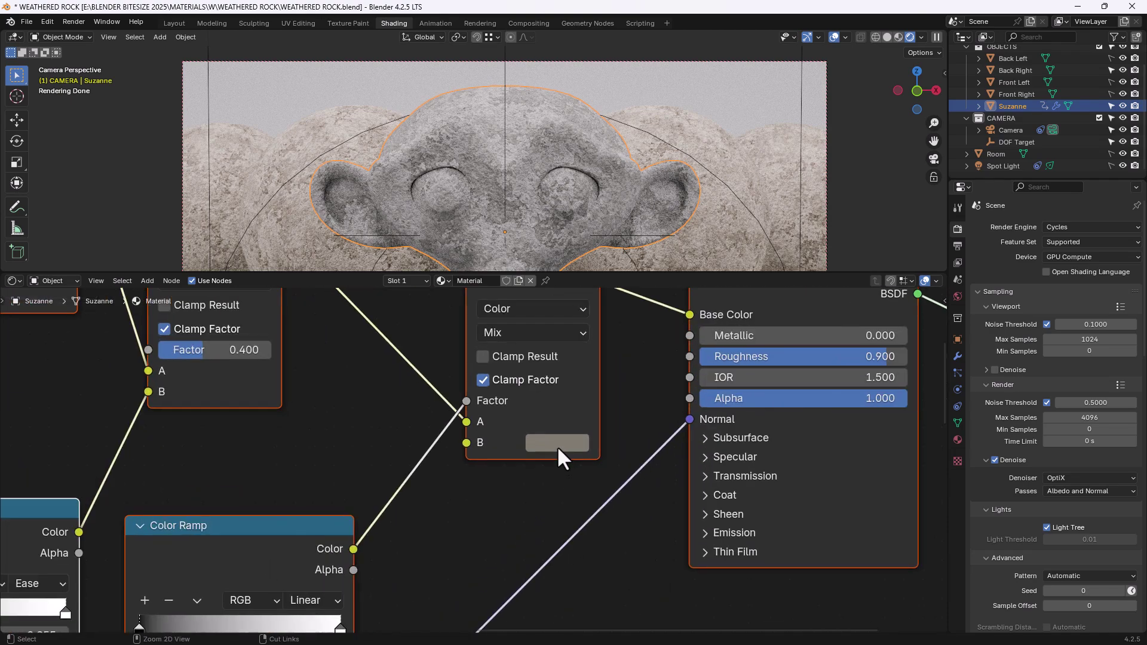
pyautogui.hotkey('ctrl', 'v')
pyautogui.click(564, 445)
pyautogui.moveTo(583, 378); pyautogui.dragTo(501, 377)
pyautogui.press('Escape')
# - Darken the gray of the first stop in the Color Ramp fed by the Z-direction Wave Texture, and check its other stops
pyautogui.scroll(-2, 595, 375)
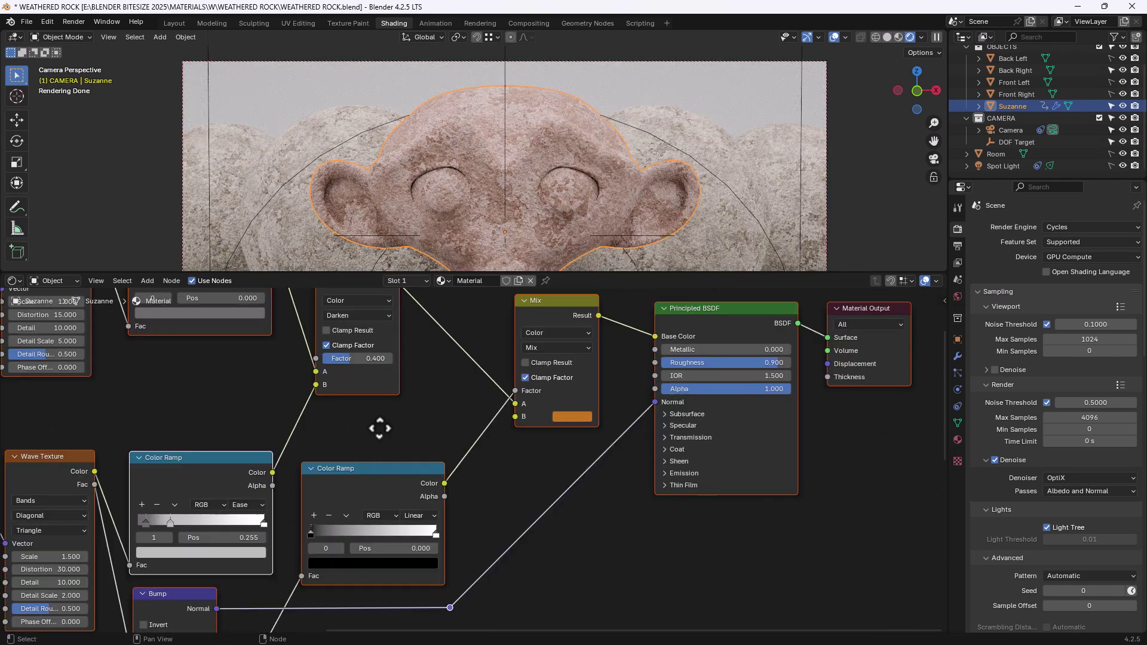
pyautogui.keyDown('ctrl'); pyautogui.hscroll(-5, 383, 466); pyautogui.keyUp('ctrl')
pyautogui.scroll(3, 389, 504)
pyautogui.moveTo(379, 494); pyautogui.dragTo(495, 469, button='middle')
pyautogui.click(403, 409)
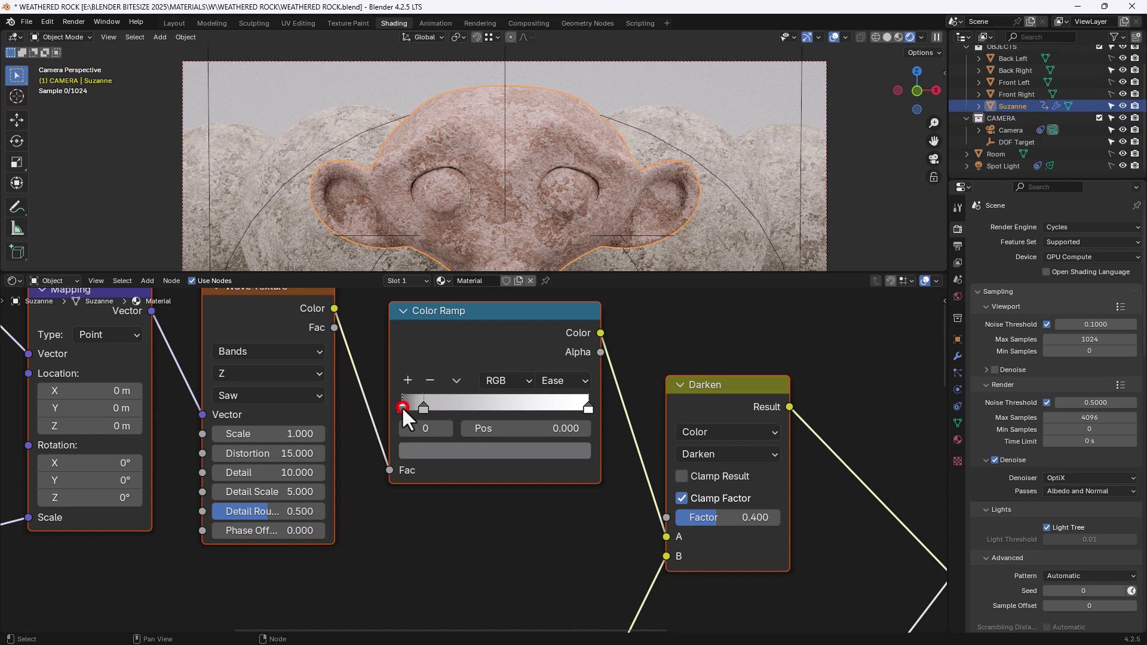
pyautogui.click(421, 452)
pyautogui.moveTo(440, 410); pyautogui.dragTo(425, 407)
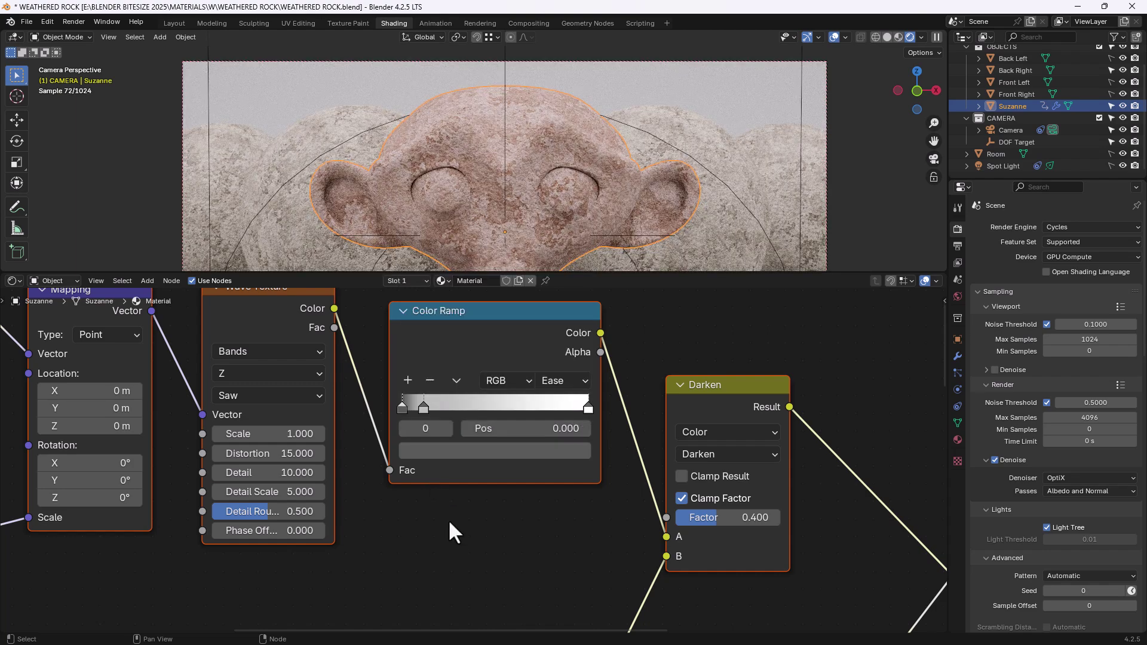
pyautogui.click(422, 408)
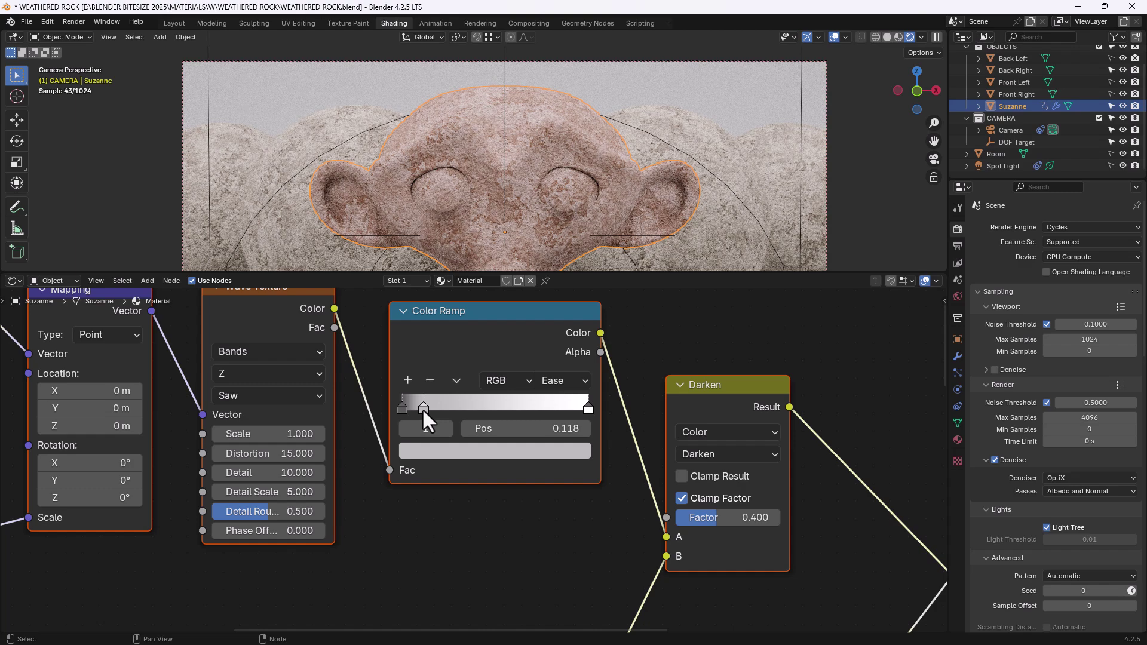
pyautogui.click(587, 408)
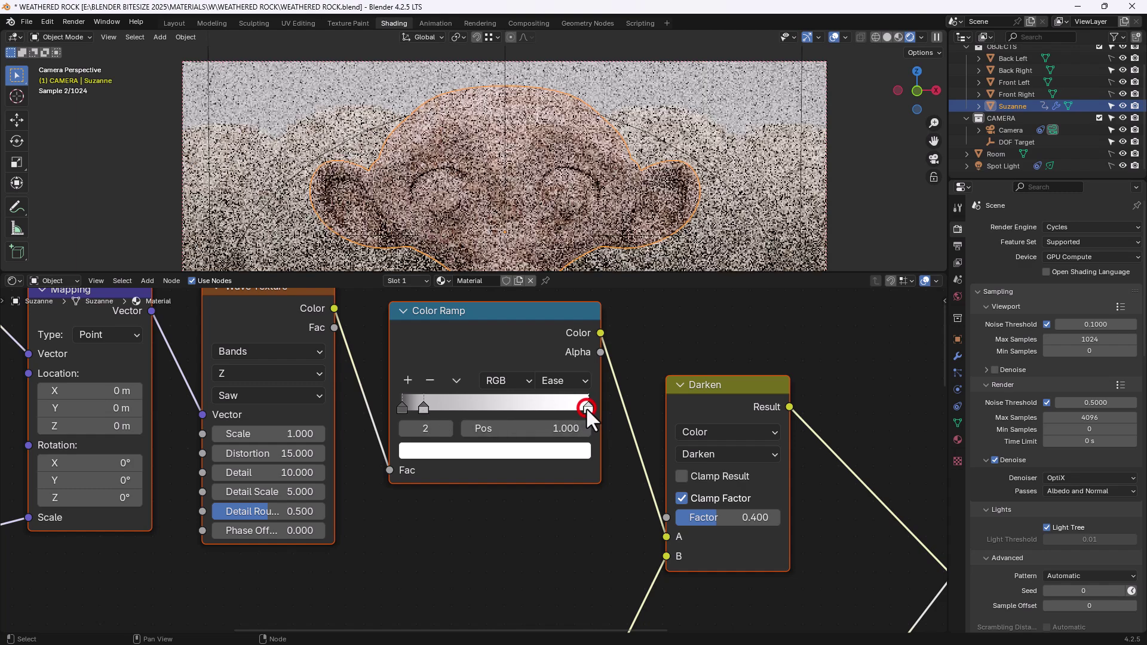
pyautogui.click(558, 493)
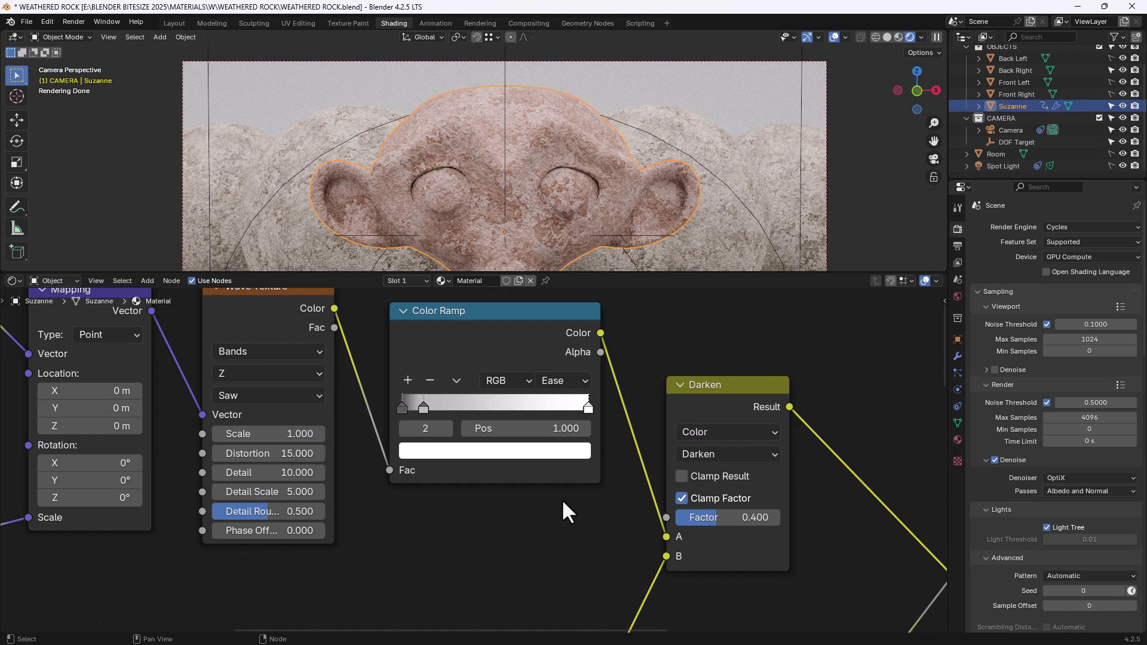
# - Move the first stop of the diagonal Wave Texture's Color Ramp to position 0.109 and try a lighter gray for its middle stop
pyautogui.scroll(-1, 562, 499)
pyautogui.moveTo(561, 499); pyautogui.dragTo(560, 374, button='middle')
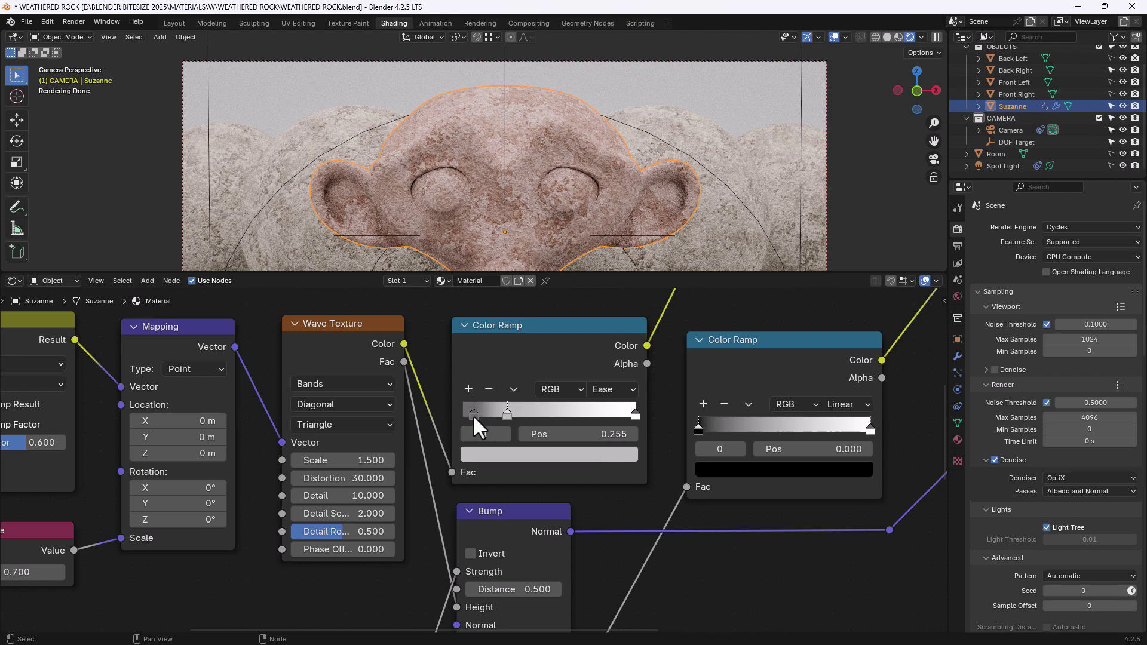
pyautogui.moveTo(472, 414); pyautogui.dragTo(483, 414)
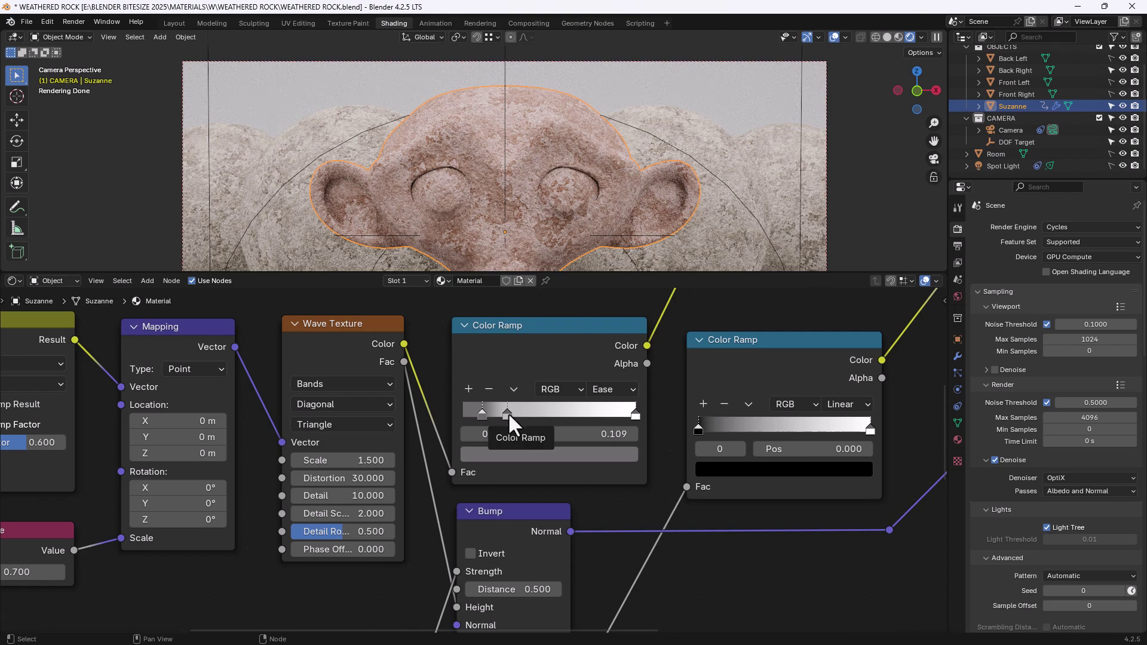
pyautogui.click(508, 413)
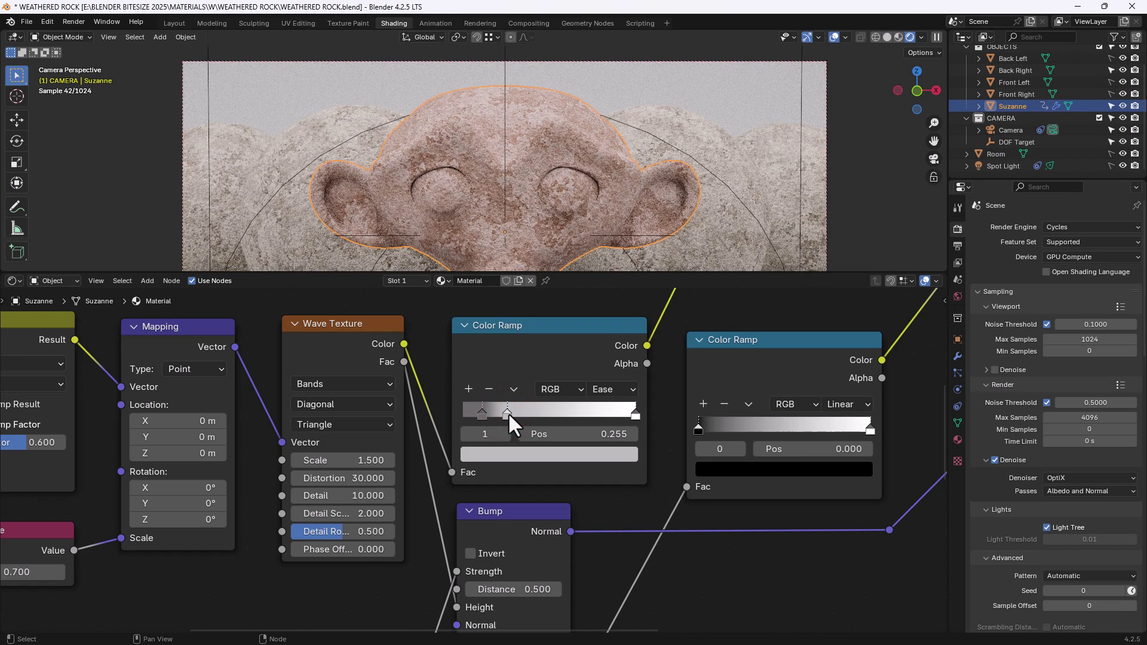
pyautogui.click(521, 453)
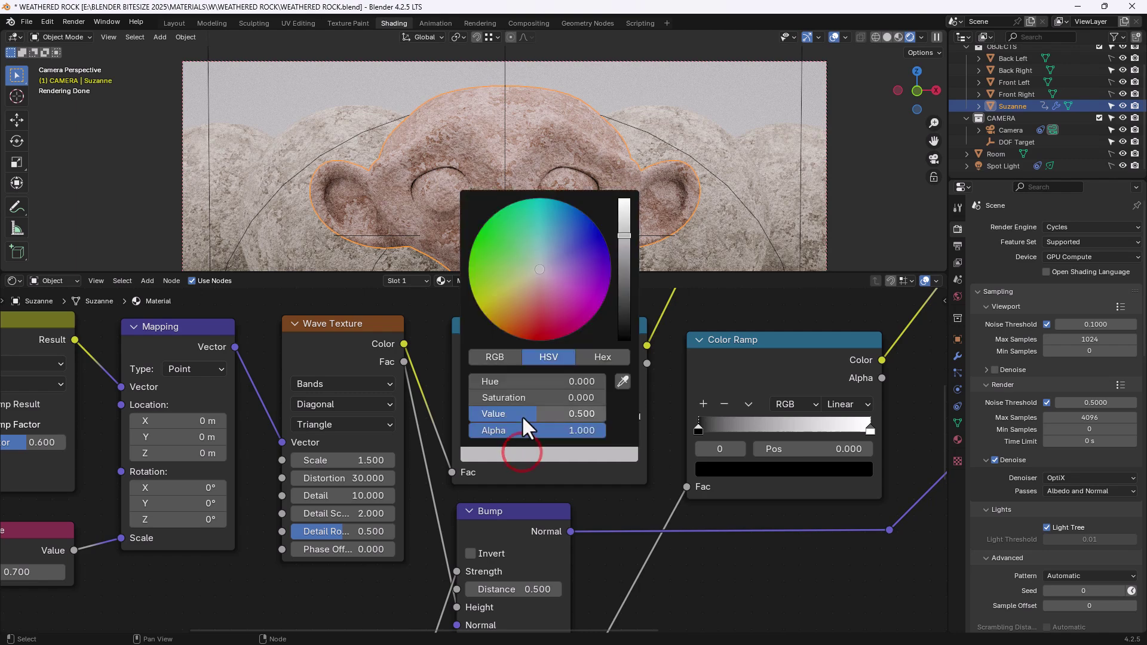
pyautogui.moveTo(522, 414); pyautogui.dragTo(543, 415)
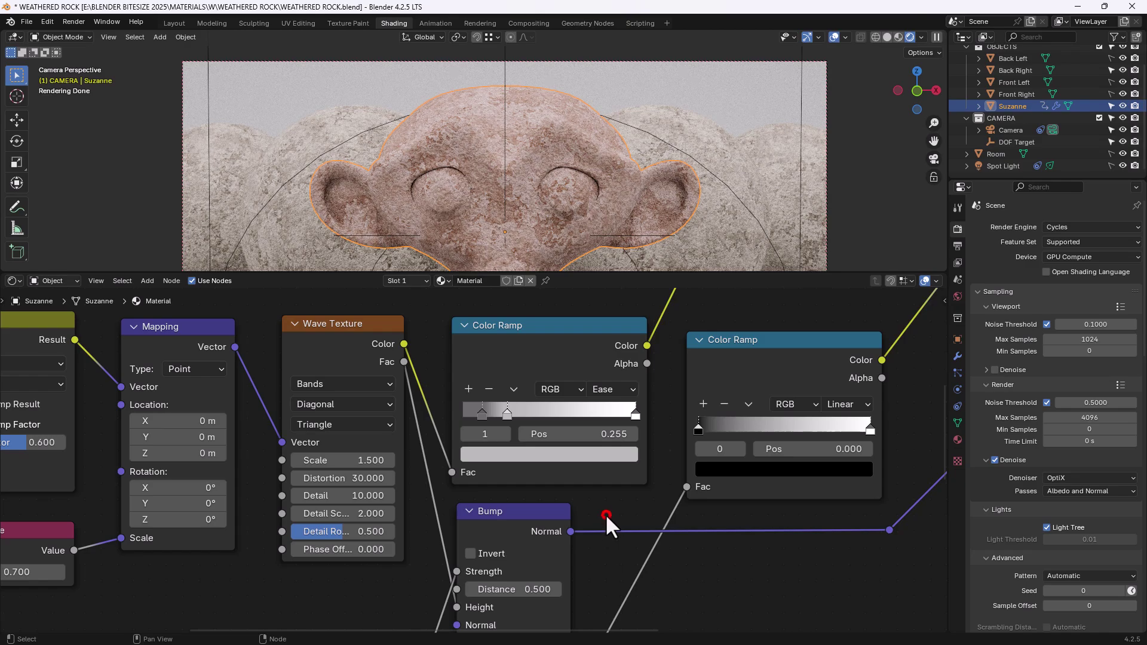
# - Preview the Bump node's output on a close-up of Suzanne's surface and enable its Invert option
pyautogui.moveTo(535, 538); pyautogui.dragTo(538, 469, button='middle')
pyautogui.scroll(5, 512, 194)
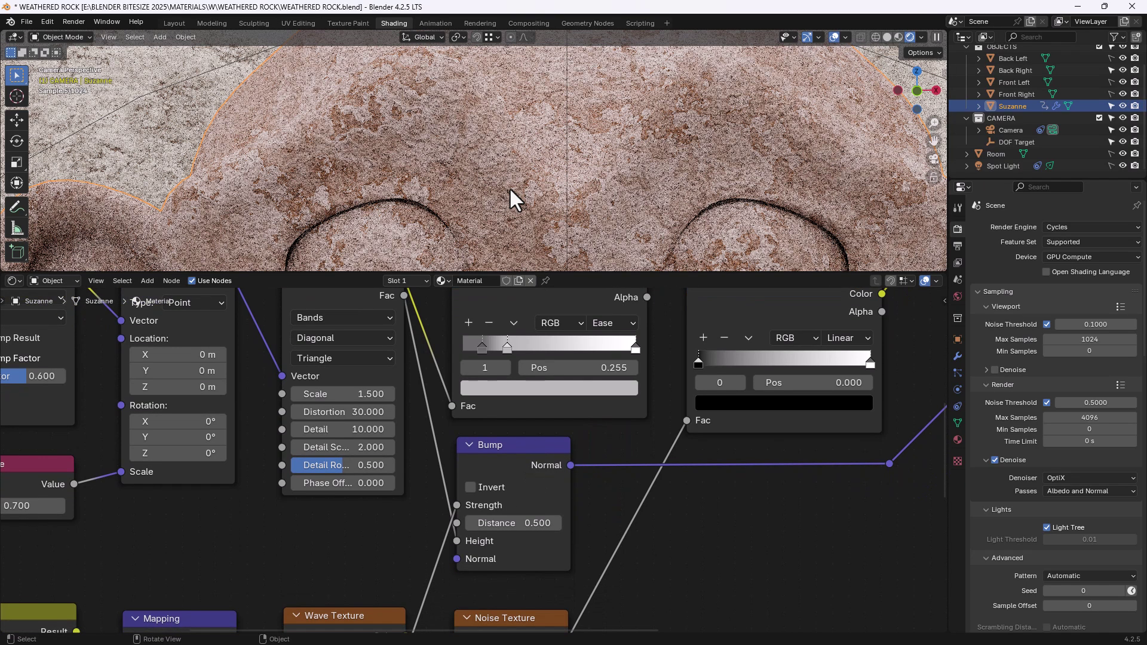
pyautogui.scroll(4, 395, 99)
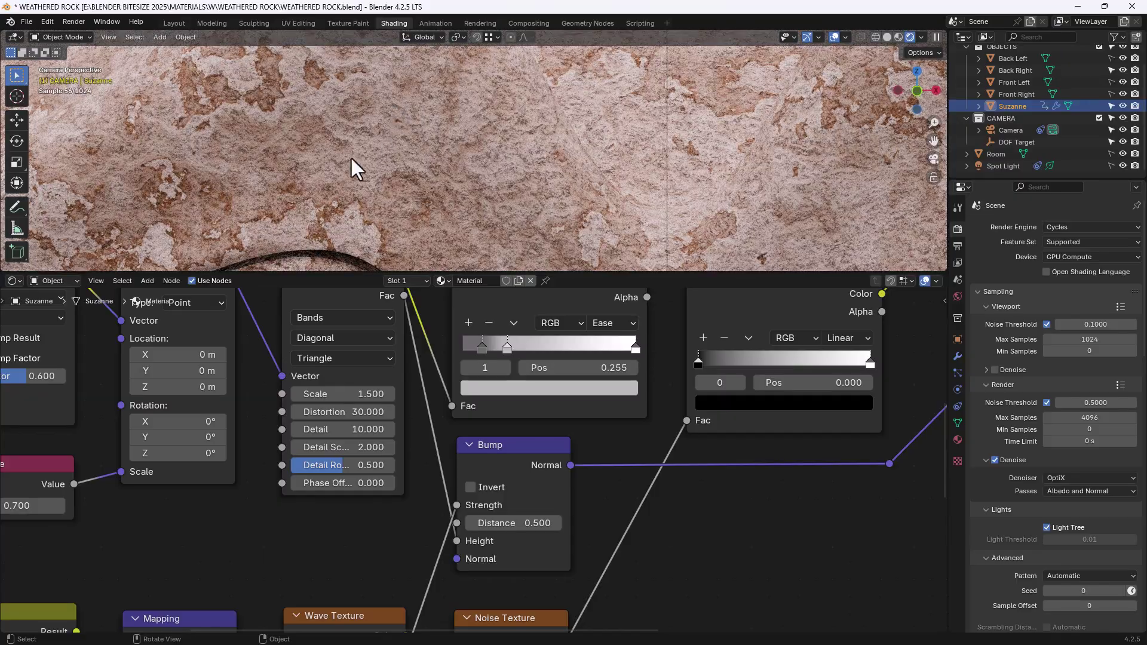
pyautogui.keyDown('shift'); pyautogui.moveTo(350, 157); pyautogui.dragTo(441, 231, button='middle'); pyautogui.keyUp('shift')
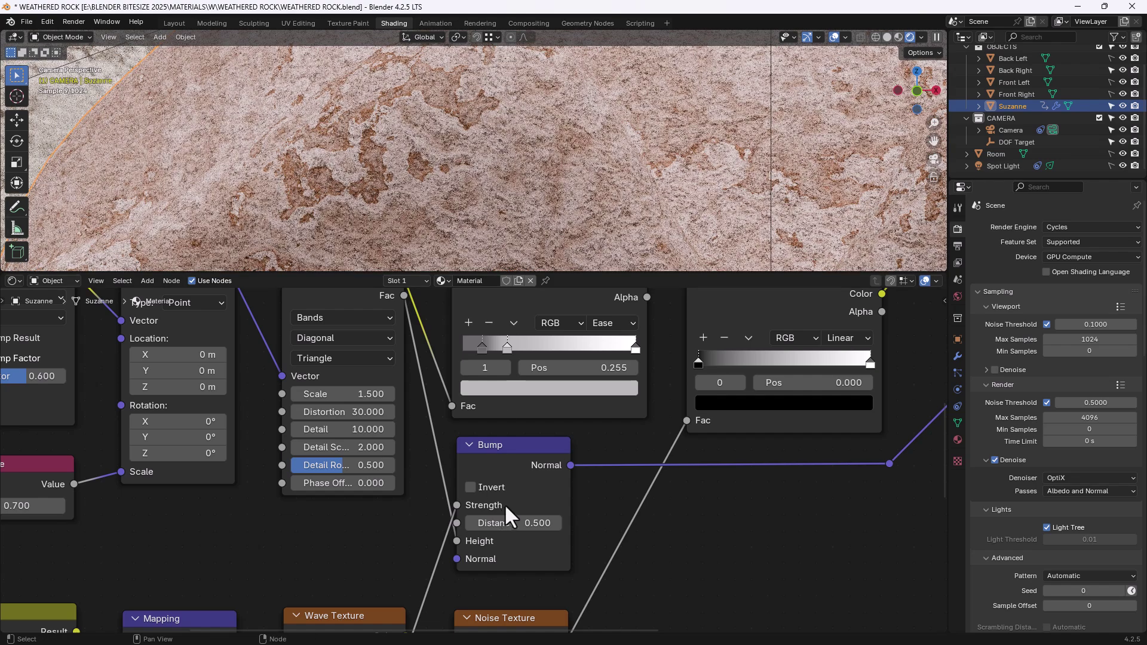
pyautogui.keyDown('ctrl'); pyautogui.keyDown('shift'); pyautogui.click(526, 475); pyautogui.keyUp('shift'); pyautogui.keyUp('ctrl')
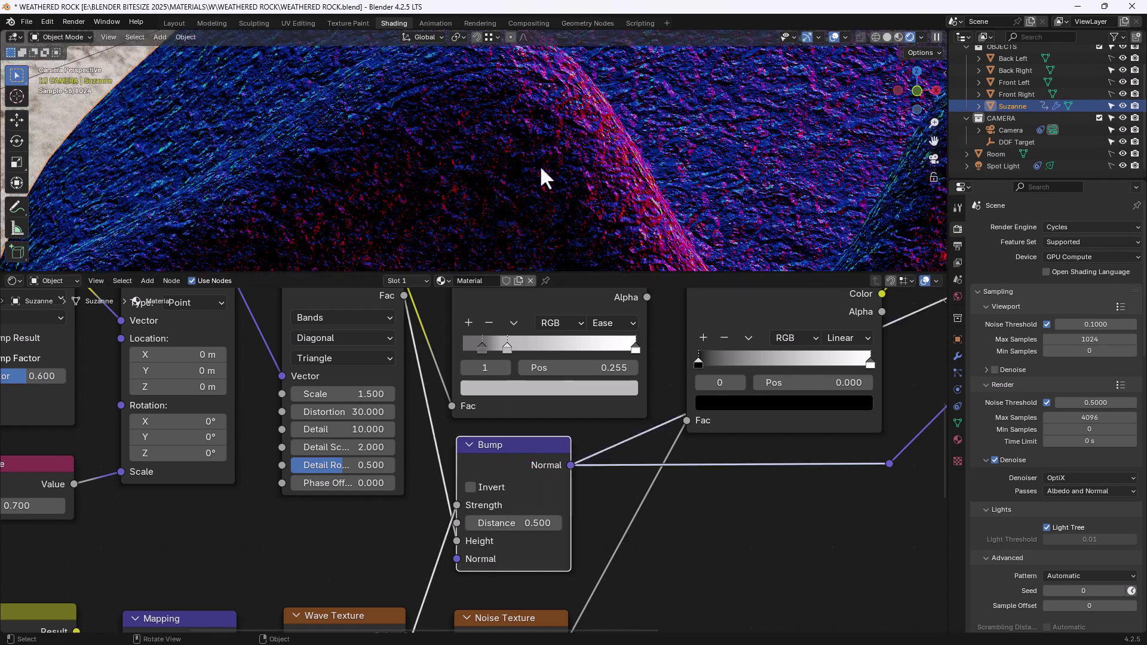
pyautogui.click(469, 487)
pyautogui.scroll(-1, 467, 485)
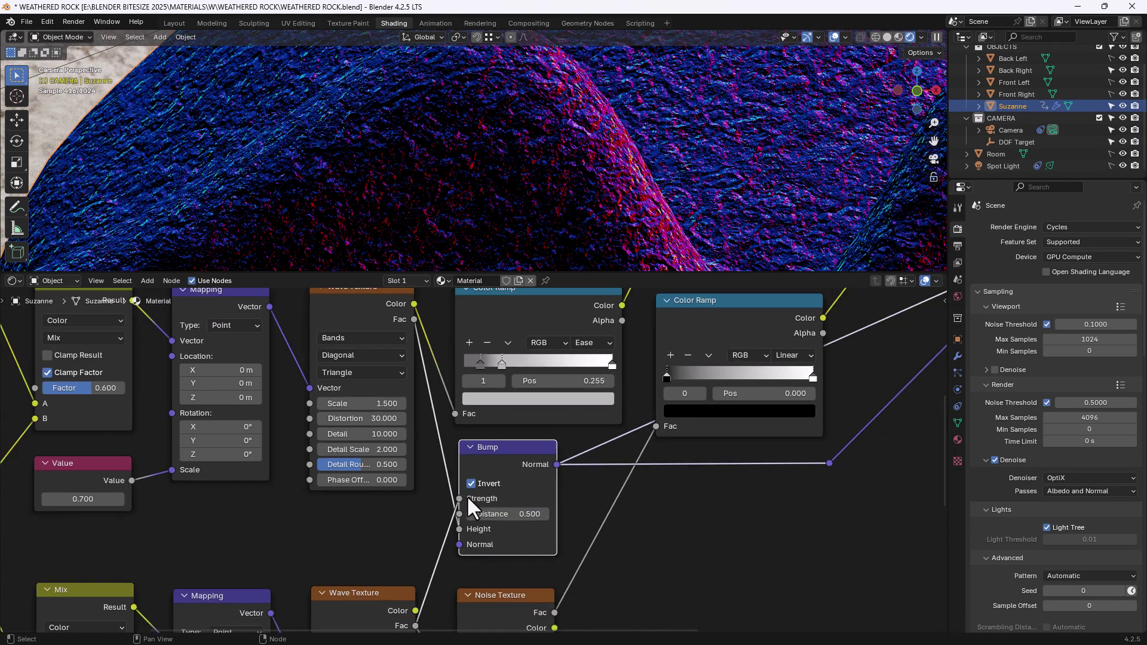
# - Return the preview to the Principled BSDF and inspect the inverted bump on Suzanne's surface, leaving all nodes deselected
pyautogui.scroll(-3, 467, 496)
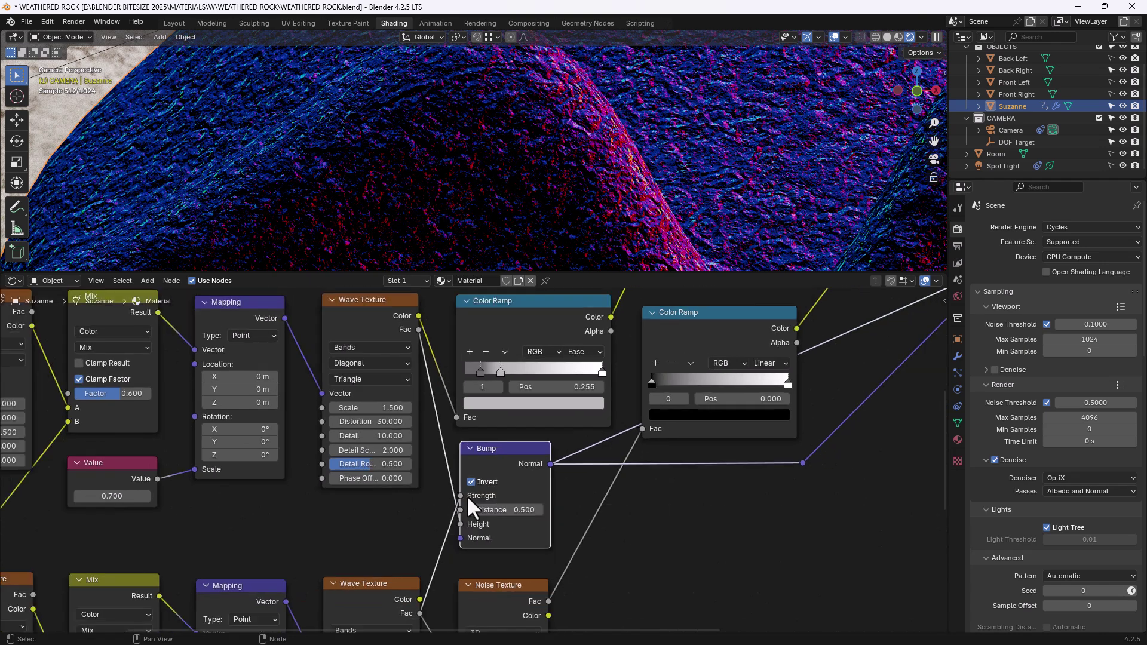
pyautogui.scroll(-1, 841, 345)
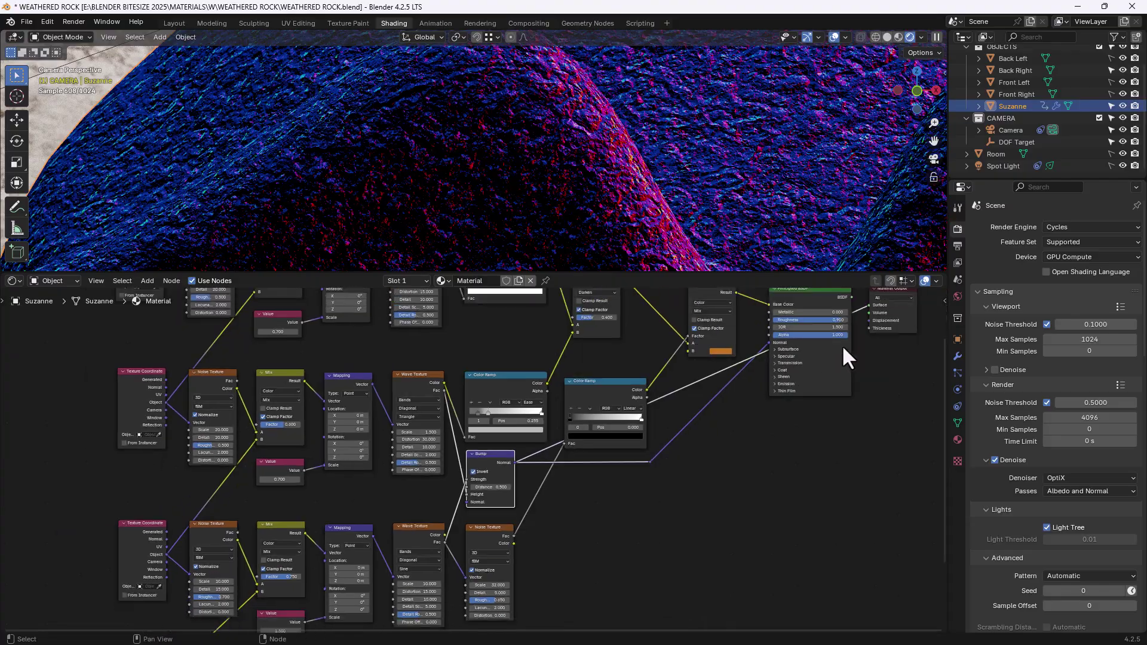
pyautogui.keyDown('ctrl'); pyautogui.keyDown('shift'); pyautogui.click(787, 307); pyautogui.keyUp('shift'); pyautogui.keyUp('ctrl')
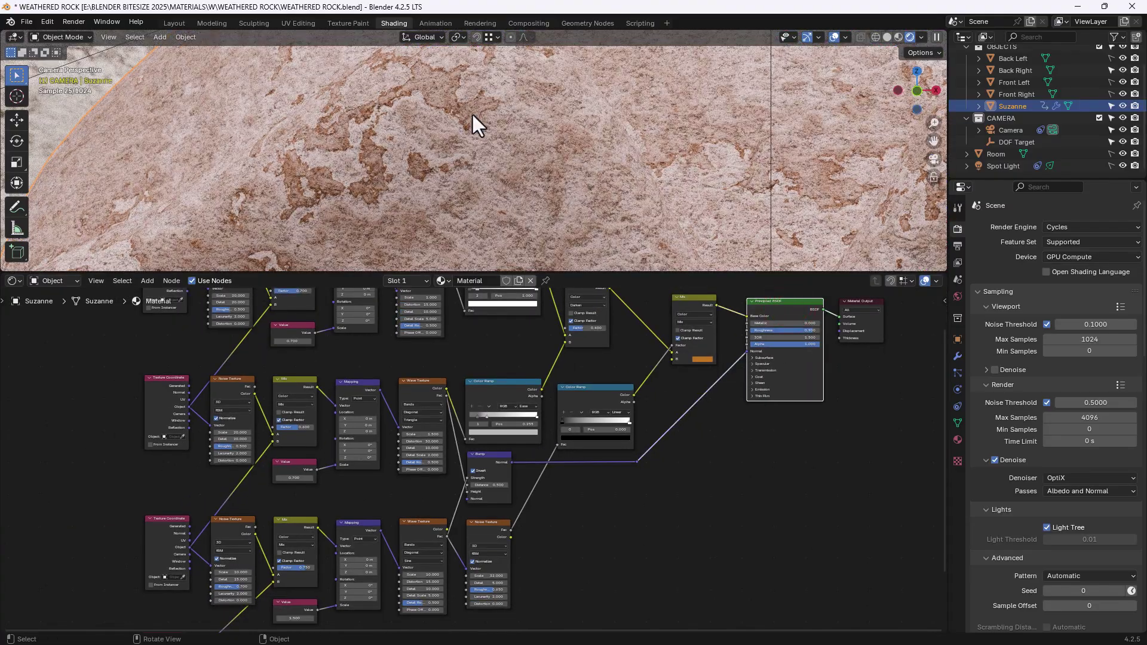
pyautogui.moveTo(472, 113); pyautogui.dragTo(552, 195, button='middle')
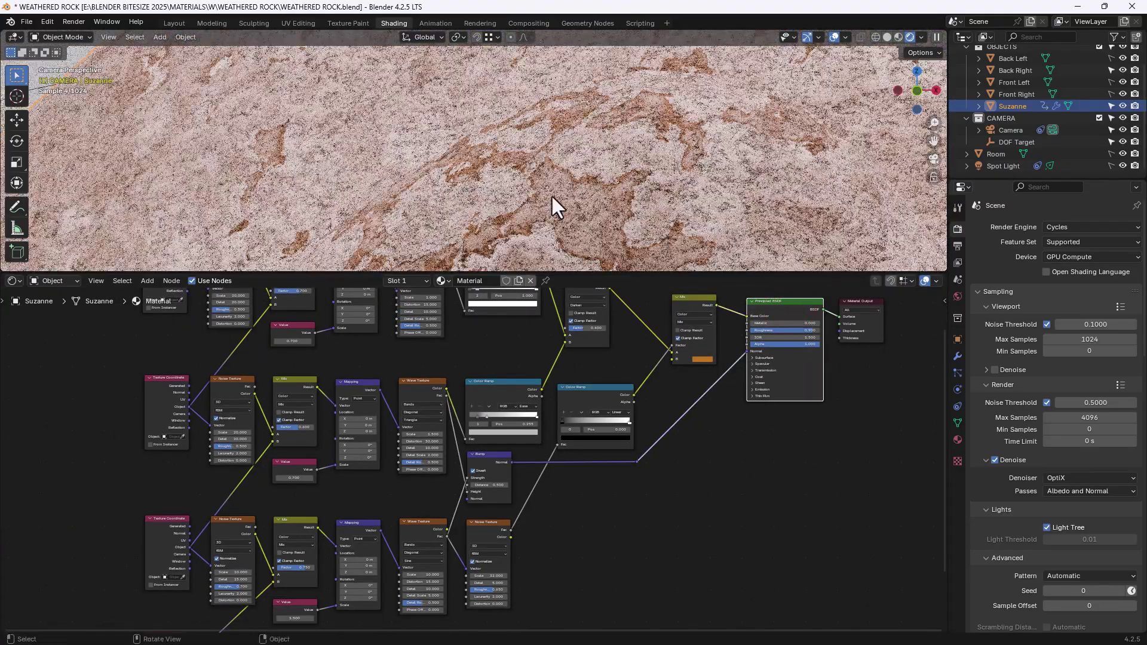
pyautogui.scroll(-3, 552, 196)
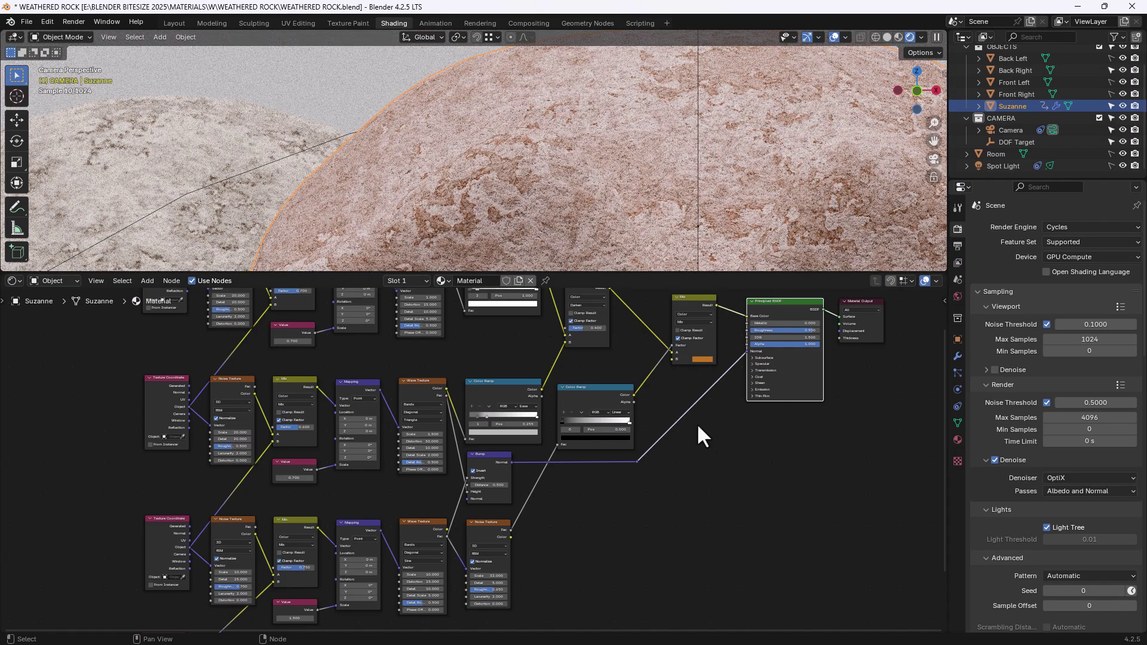
pyautogui.scroll(-3, 699, 433)
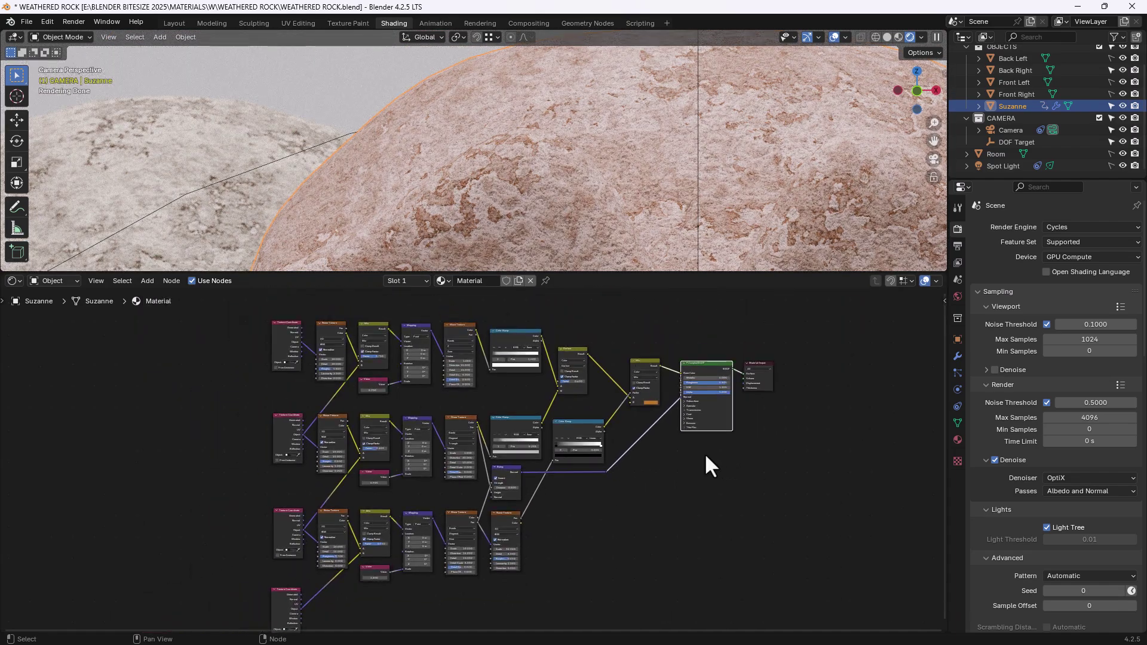
pyautogui.moveTo(706, 456)
pyautogui.mouseDown(button='middle')
pyautogui.moveTo(726, 431)
pyautogui.moveTo(720, 439)
pyautogui.mouseUp(button='middle')
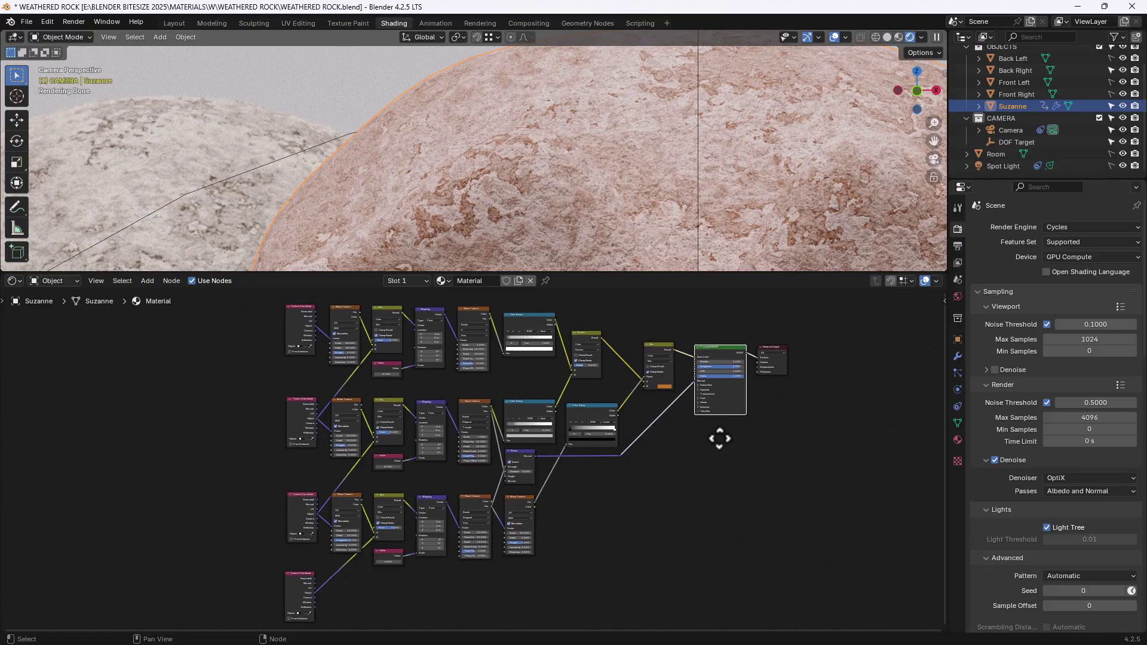
pyautogui.click(710, 448)
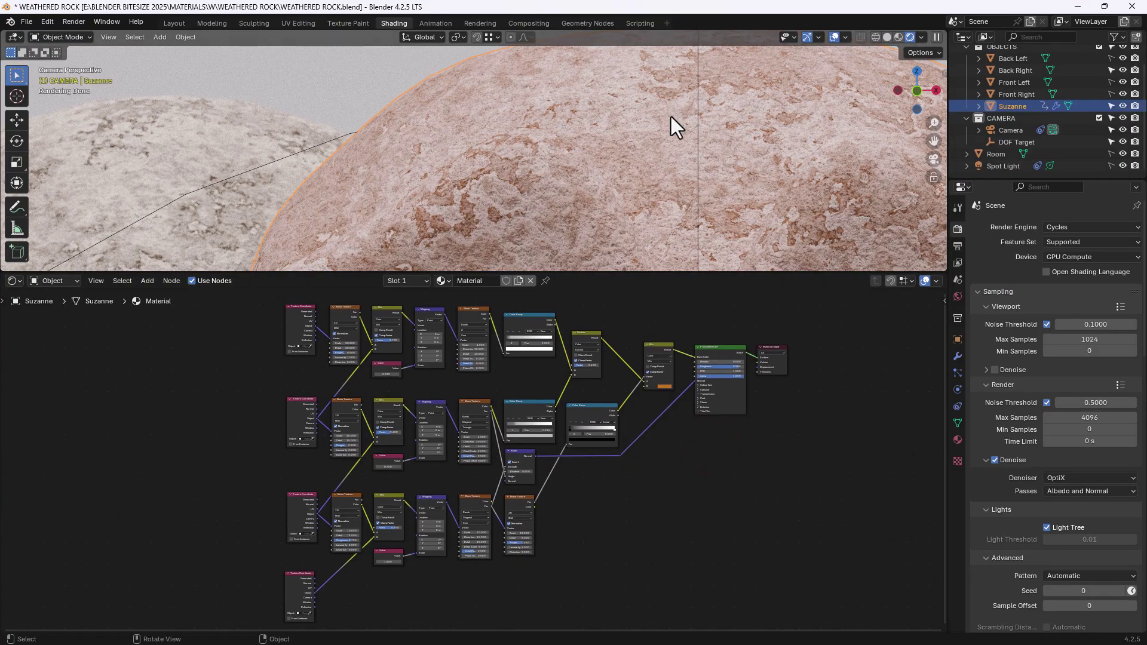
# - Frame the whole Suzanne head in the camera view and render the scene as a still image
pyautogui.scroll(-5, 669, 138)
pyautogui.scroll(-3, 667, 151)
pyautogui.keyDown('shift'); pyautogui.moveTo(616, 220); pyautogui.dragTo(612, 137, button='middle'); pyautogui.keyUp('shift')
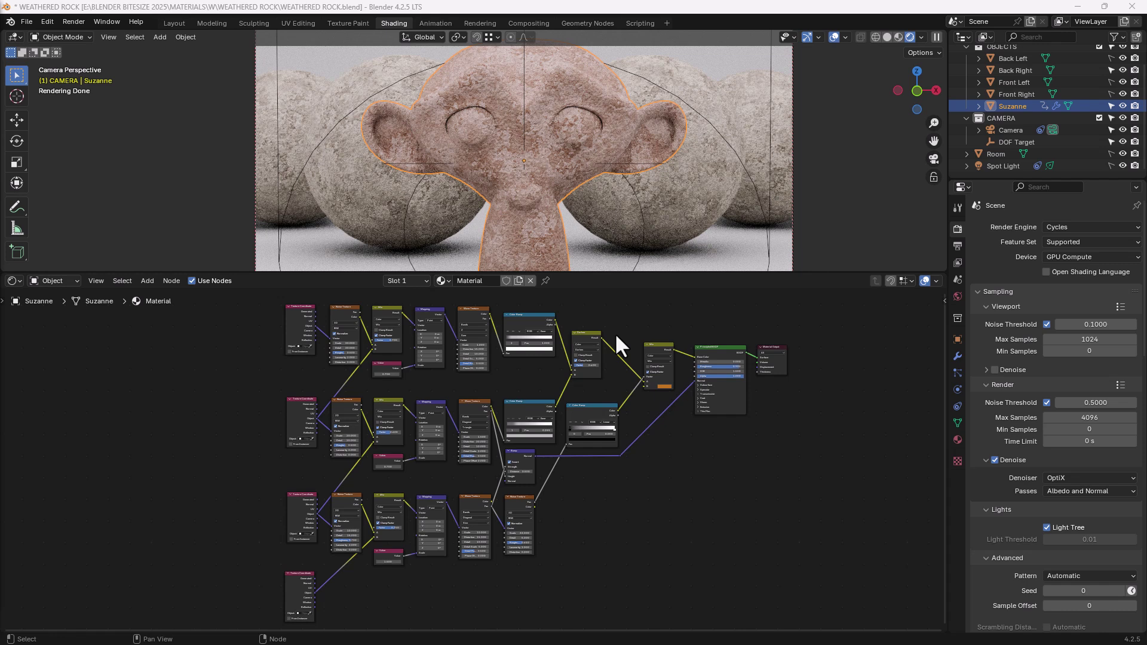
pyautogui.click(72, 22)
pyautogui.click(73, 37)
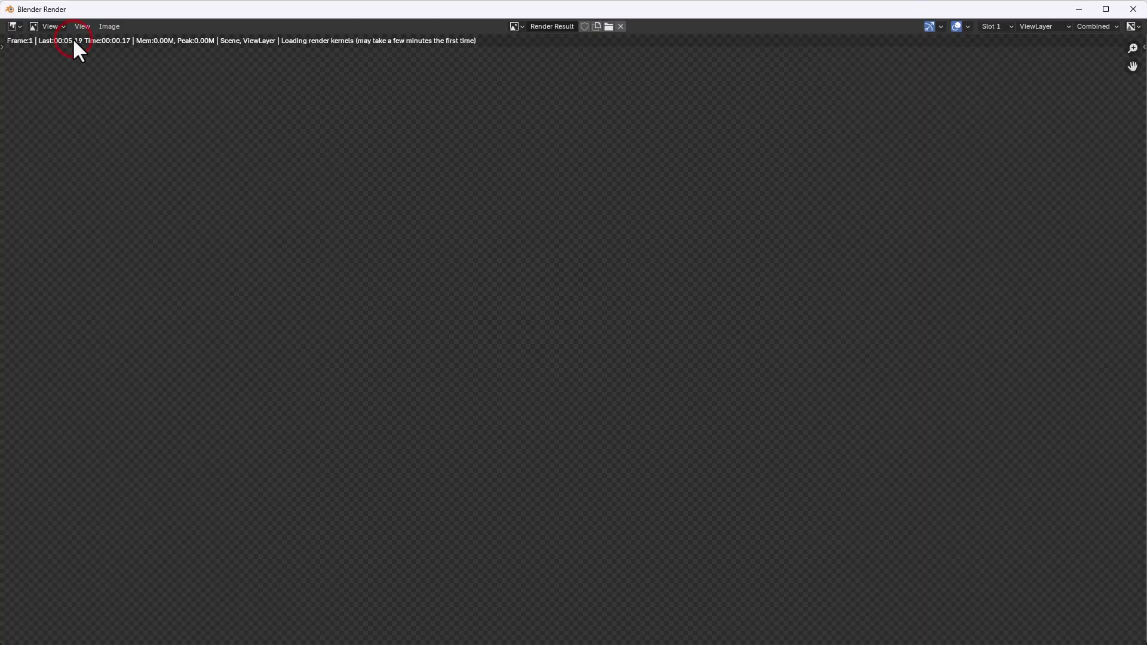